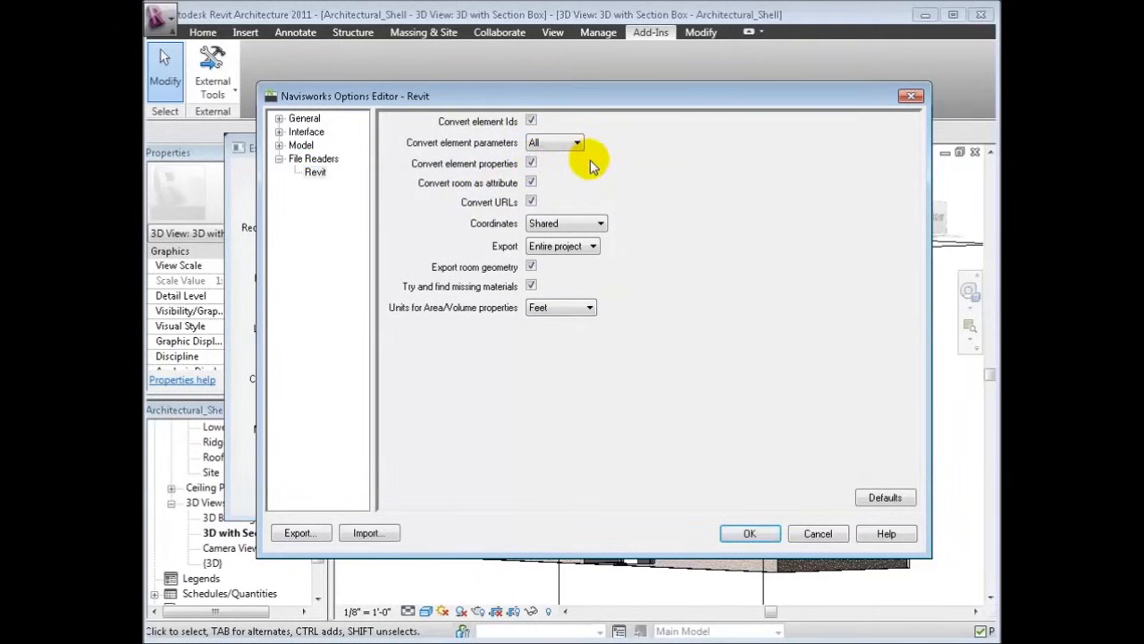
Examine the NWC caching, geometry compression and snapping settings in the Navisworks export options, and accept the options.
left_click(279, 145)
left_click(316, 186)
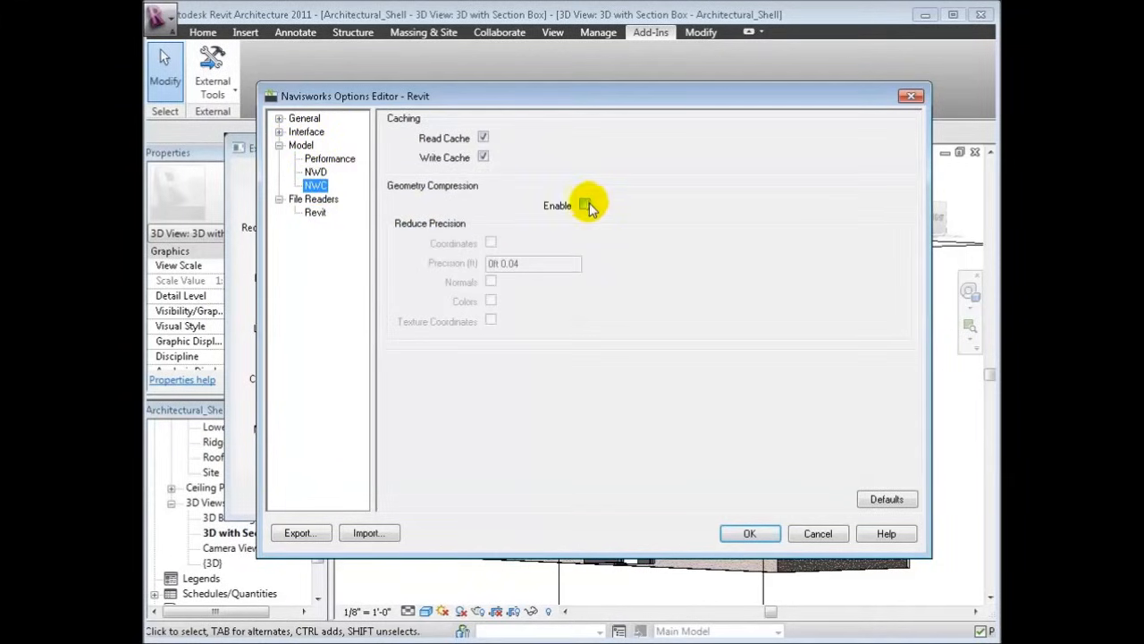
left_click(279, 132)
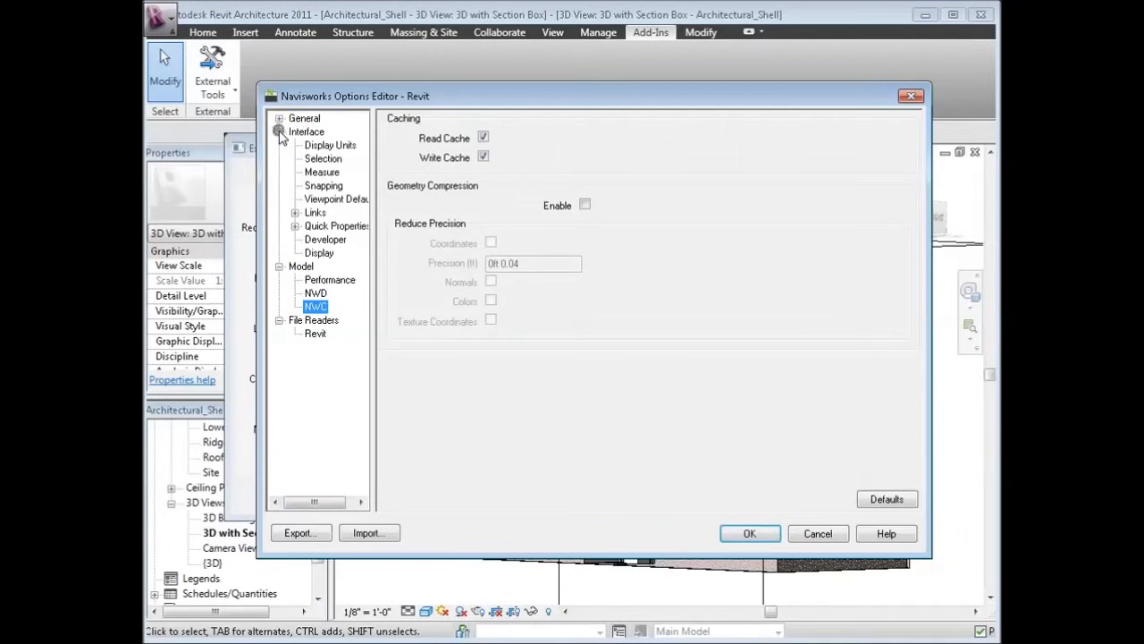
left_click(279, 119)
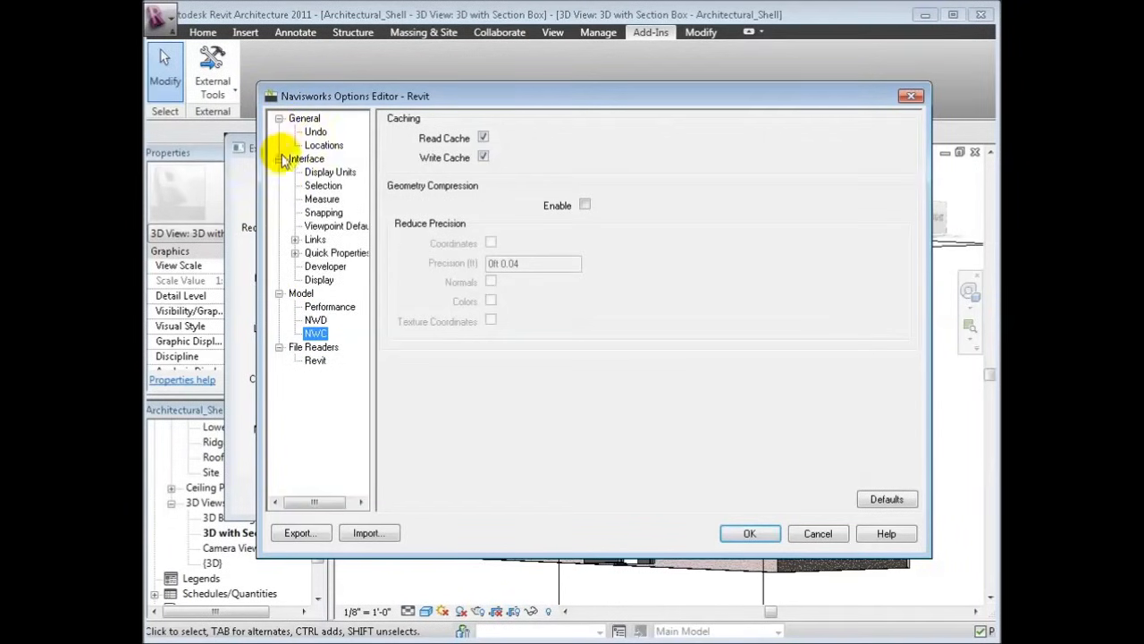
left_click(326, 213)
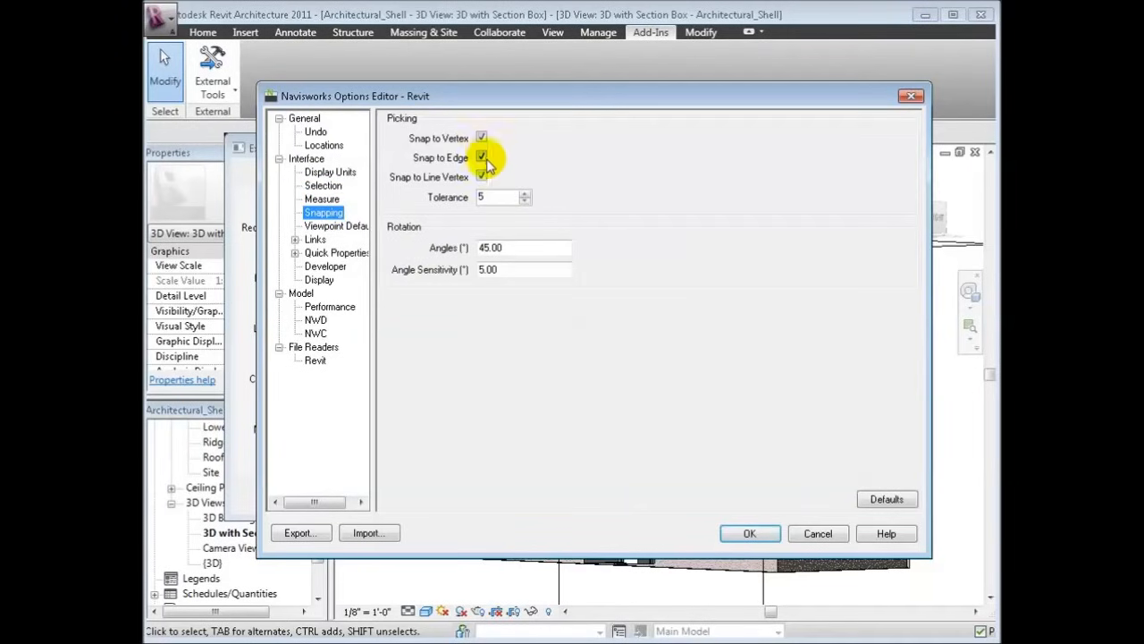
left_click(749, 533)
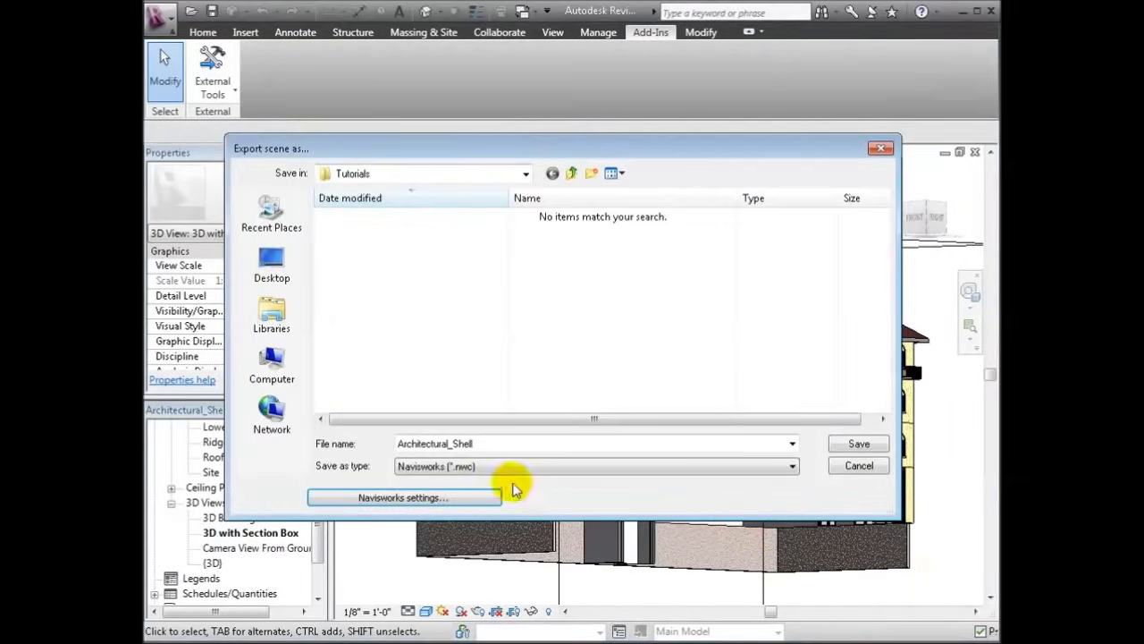
Export the scene to the Tutorials folder as the Navisworks NWC file Architectural_Shell, and inspect the elements behind the exporter error before dismissing it.
double_click(499, 445)
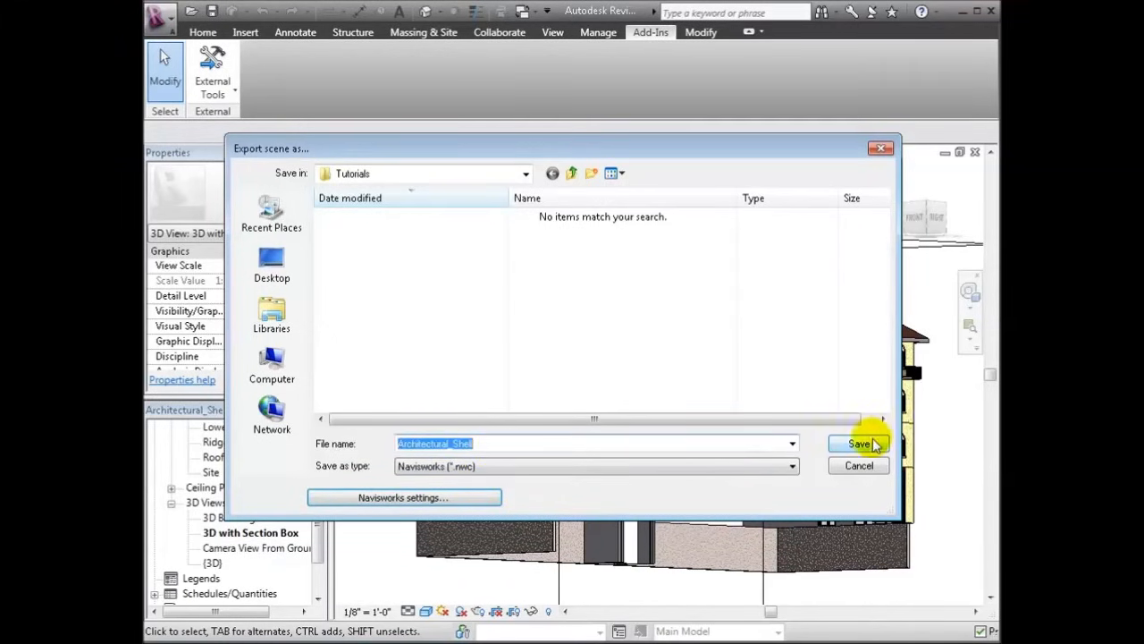
left_click(873, 445)
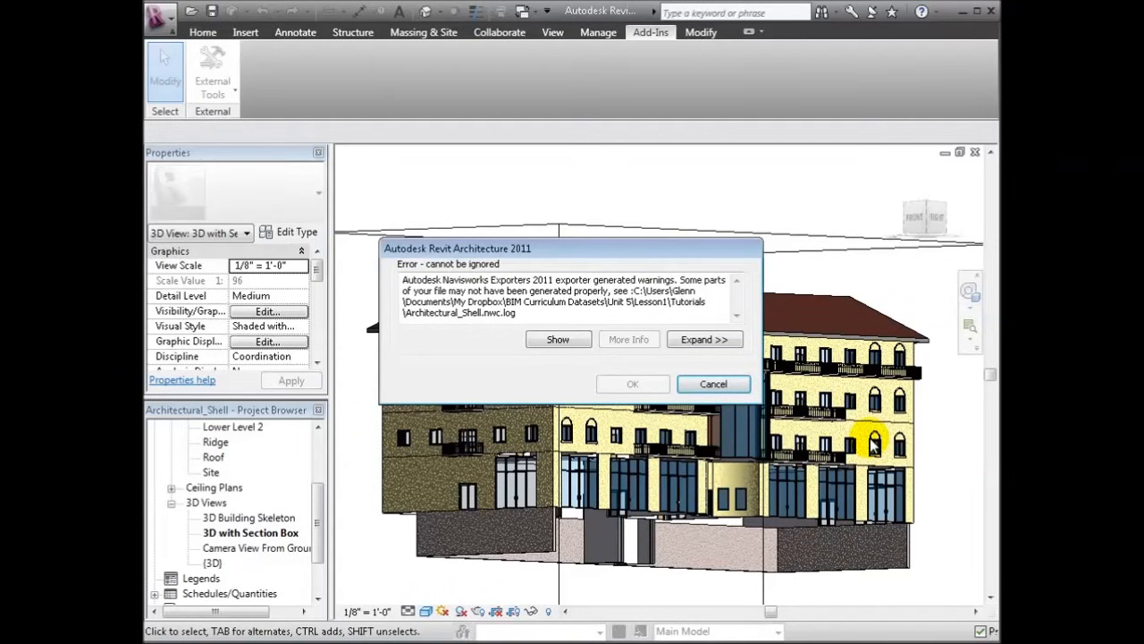
left_click(697, 338)
left_click(435, 249)
left_click(435, 244)
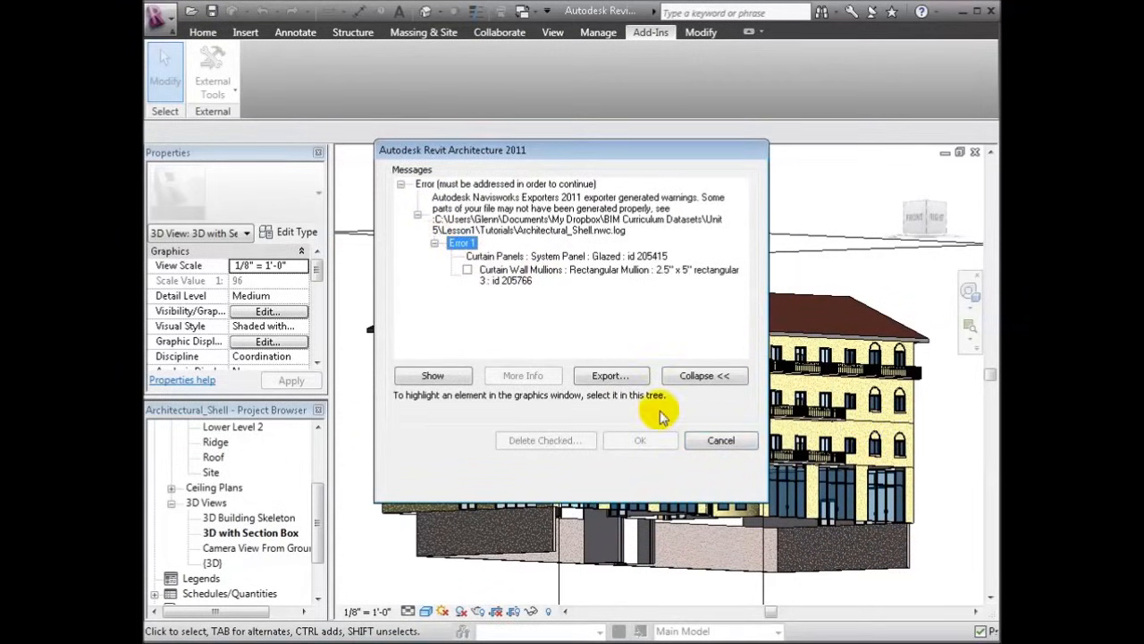
left_click(720, 440)
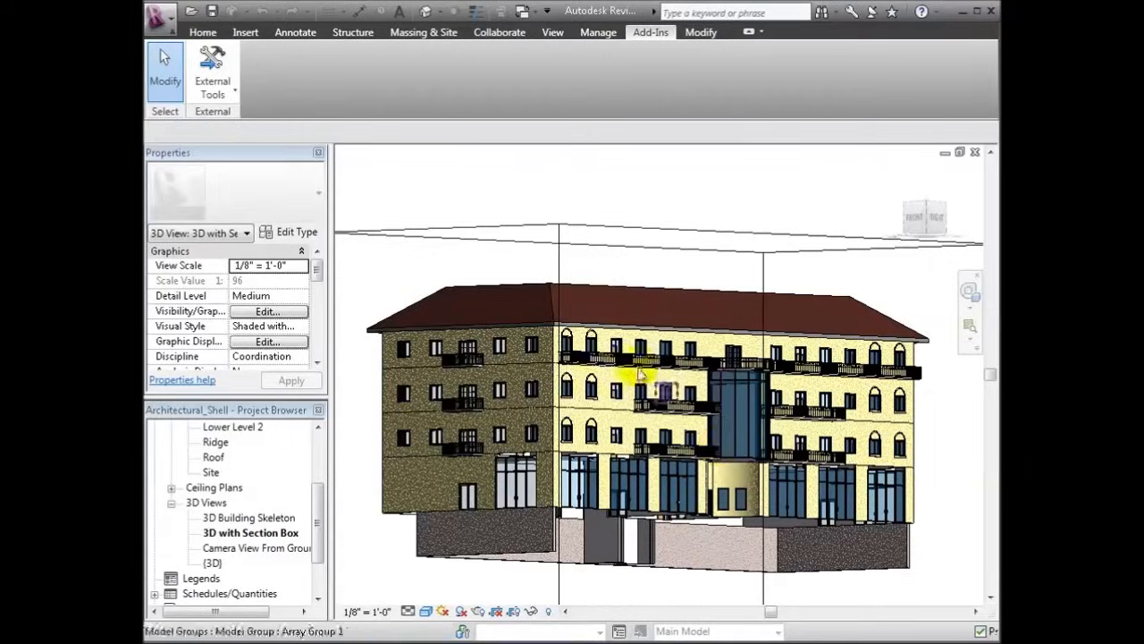
Close the current project and open the Structural_Model project in its 3D Structural Frame view.
left_click(975, 152)
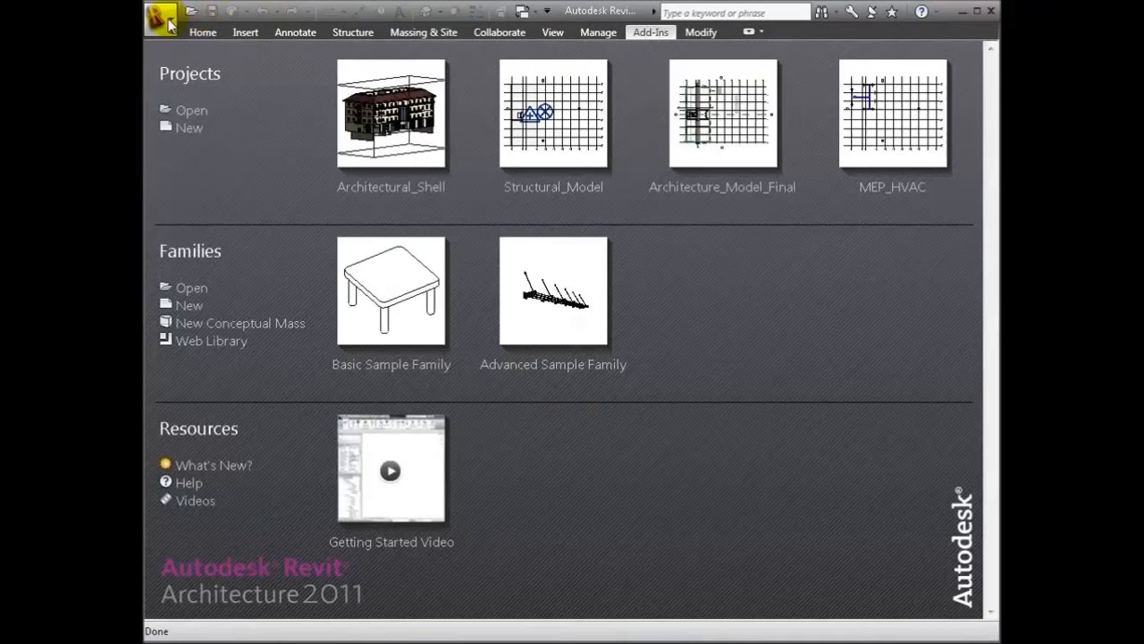
left_click(159, 17)
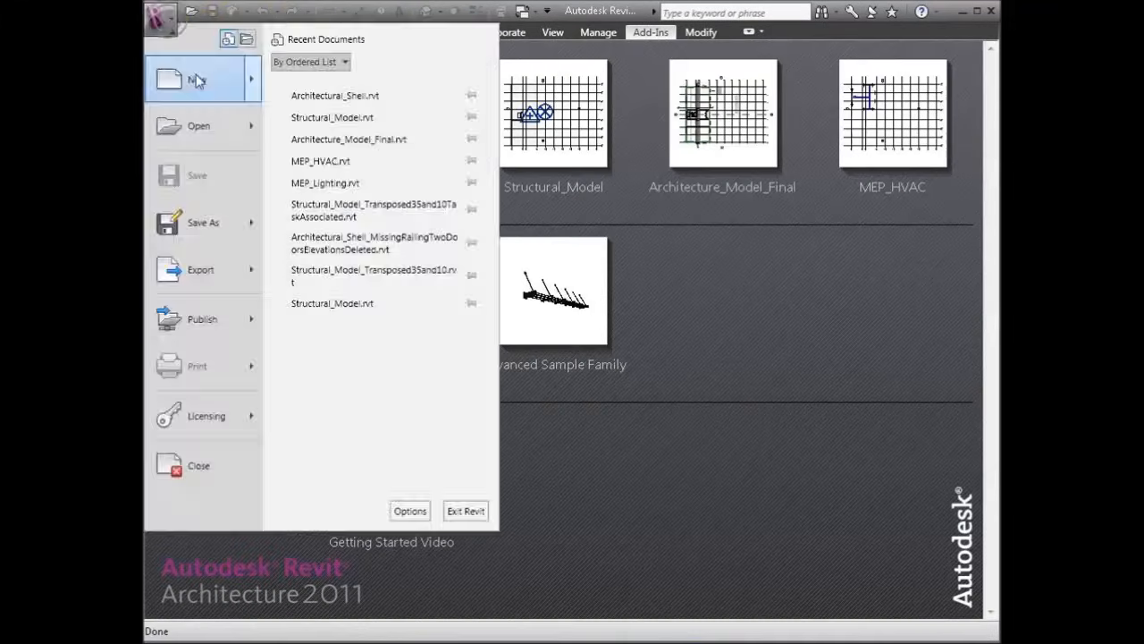
left_click(198, 125)
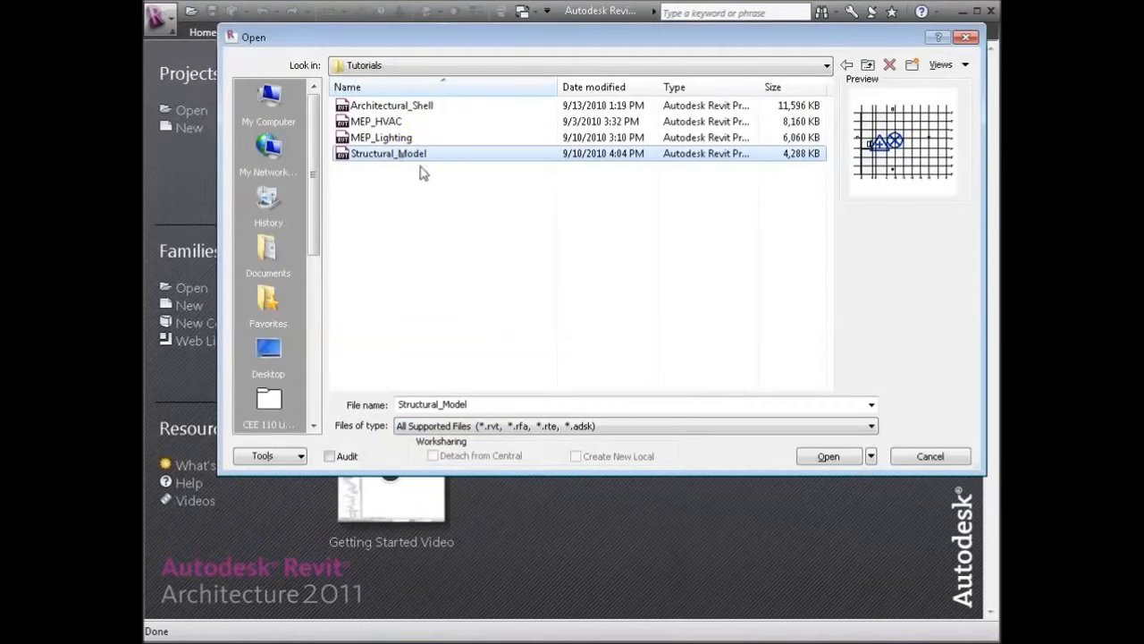
left_click(829, 457)
double_click(268, 579)
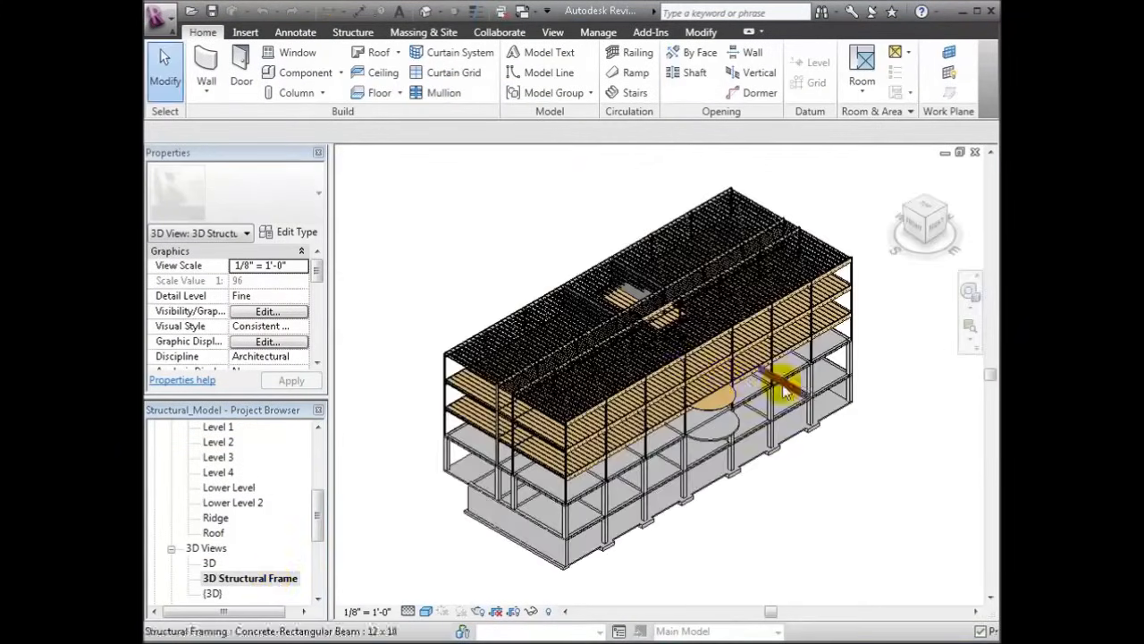
Export the structural model as an IFC 2x3 file named Structural_Model in the Tutorials folder.
left_click(162, 18)
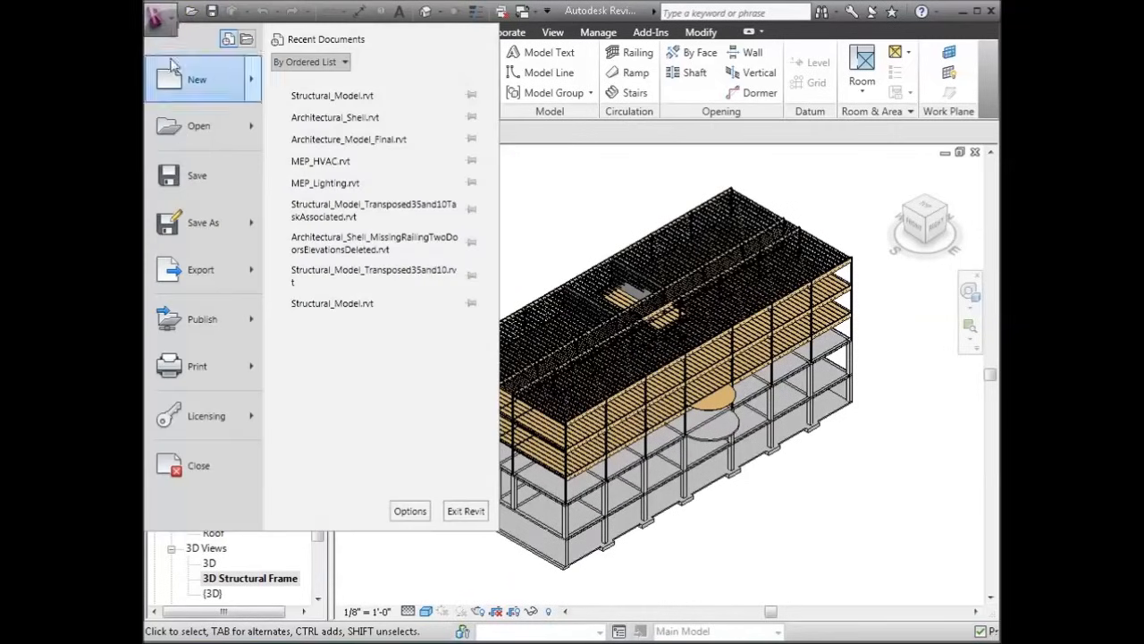
left_click(248, 271)
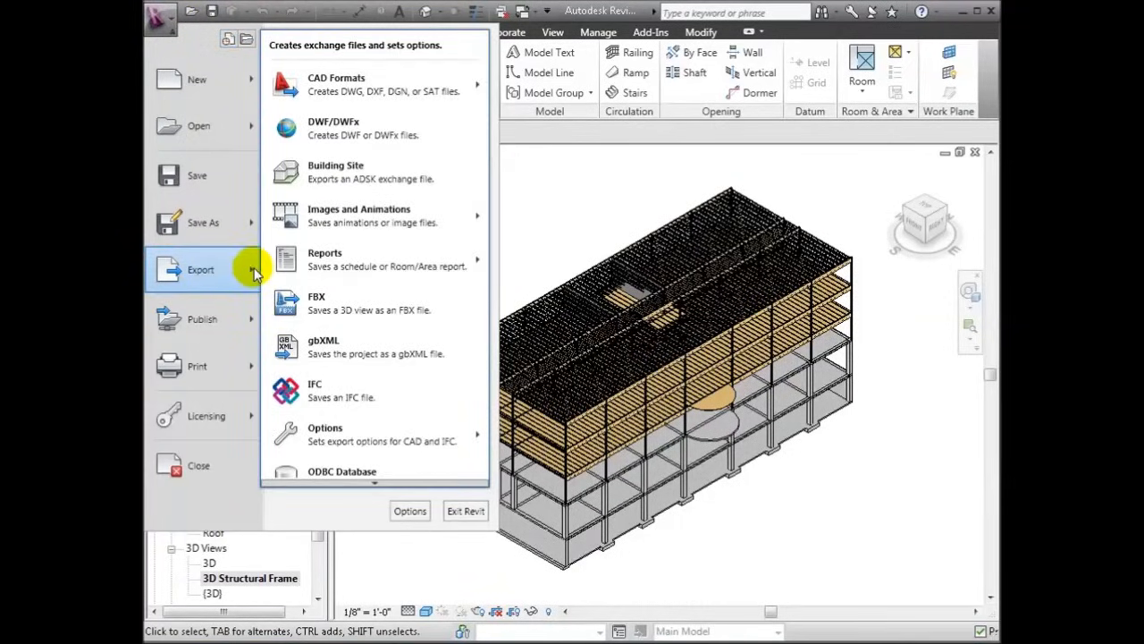
left_click(338, 399)
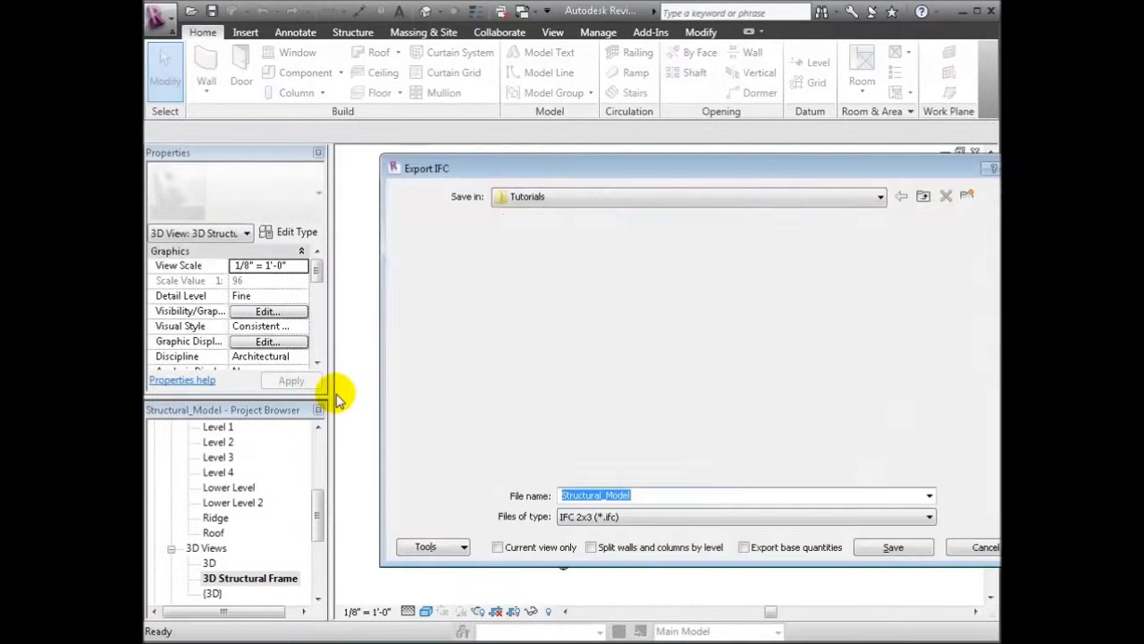
left_click_drag(704, 177, 568, 148)
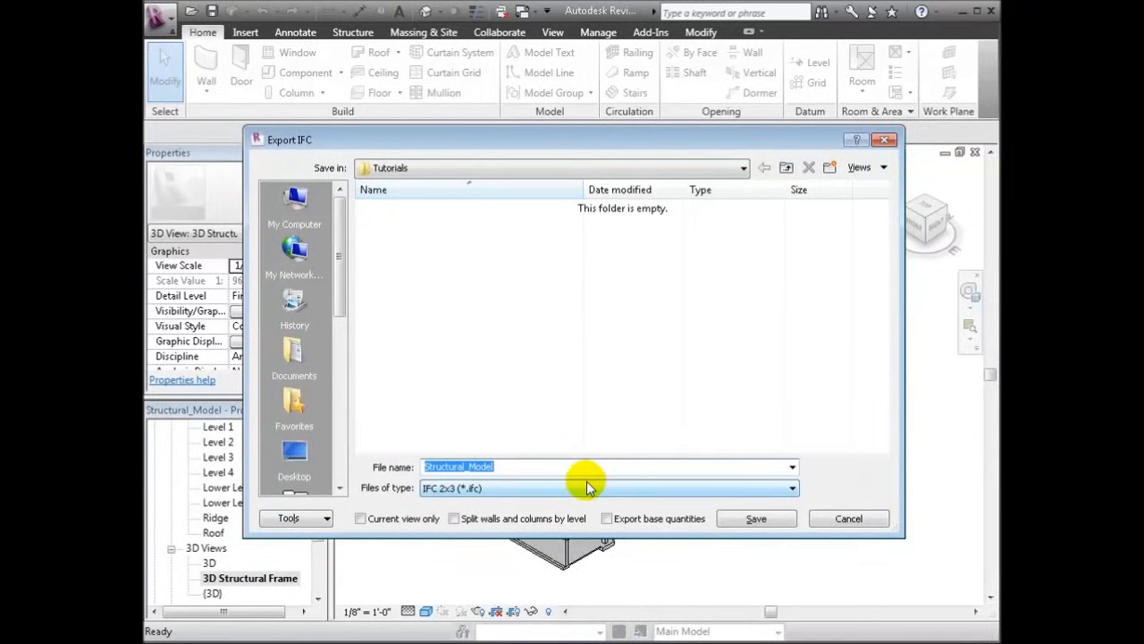
left_click(756, 518)
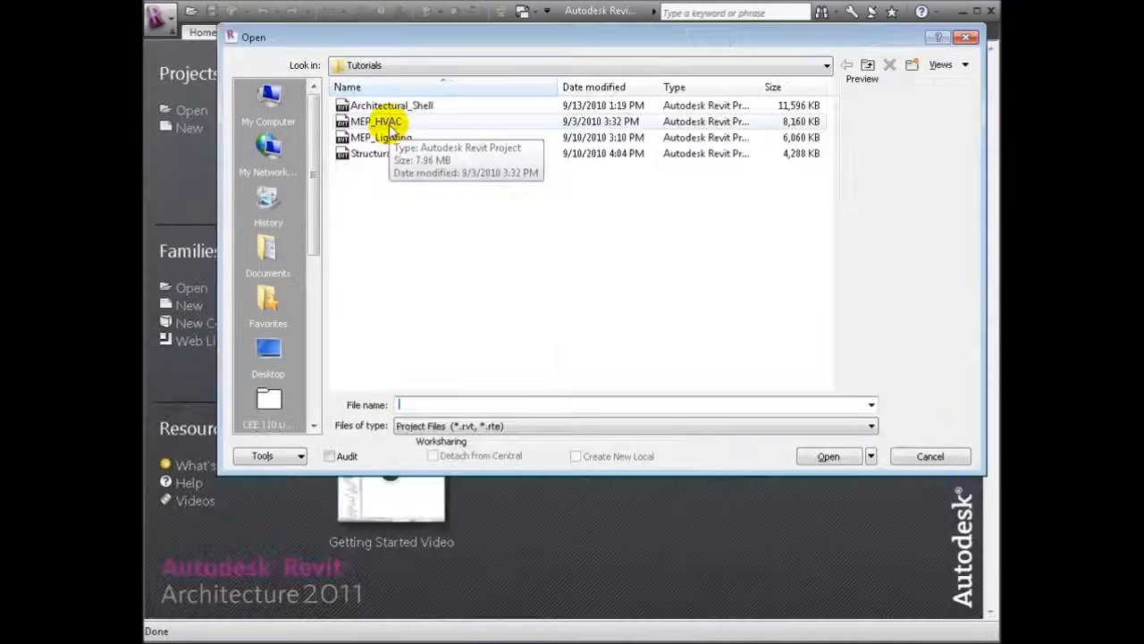
Open the MEP_HVAC project from the Tutorials folder.
left_click(391, 126)
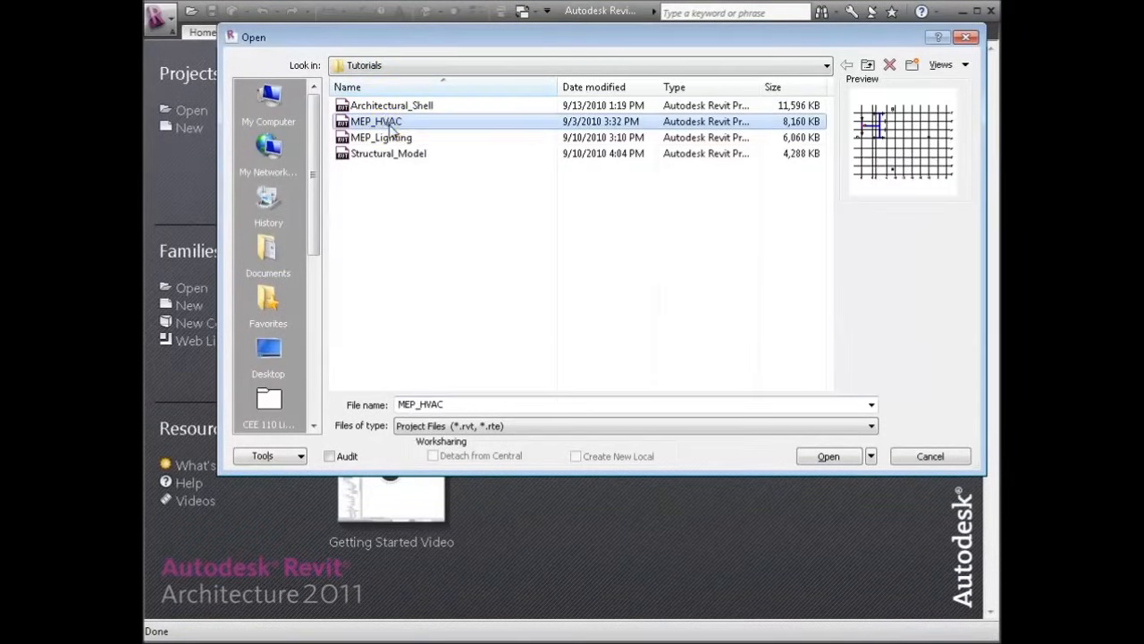
left_click(823, 458)
Start a DWG export of the HVAC model using the in-session view/sheet set, listing all views and sheets in the Model.
left_click(164, 15)
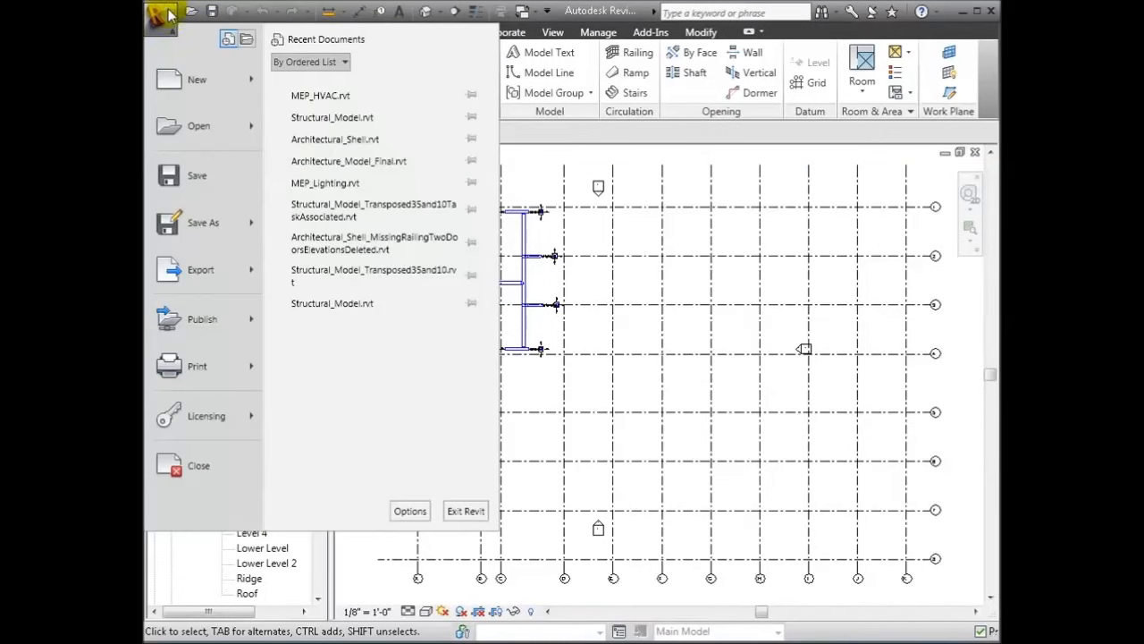
mouse_move(253, 274)
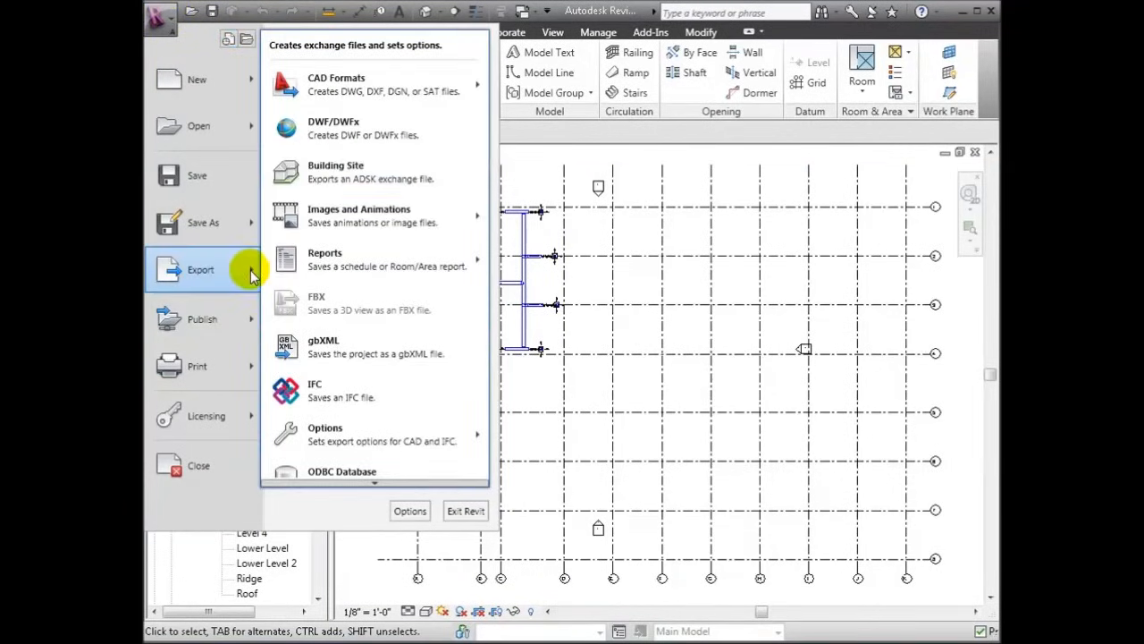
mouse_move(284, 82)
left_click(528, 78)
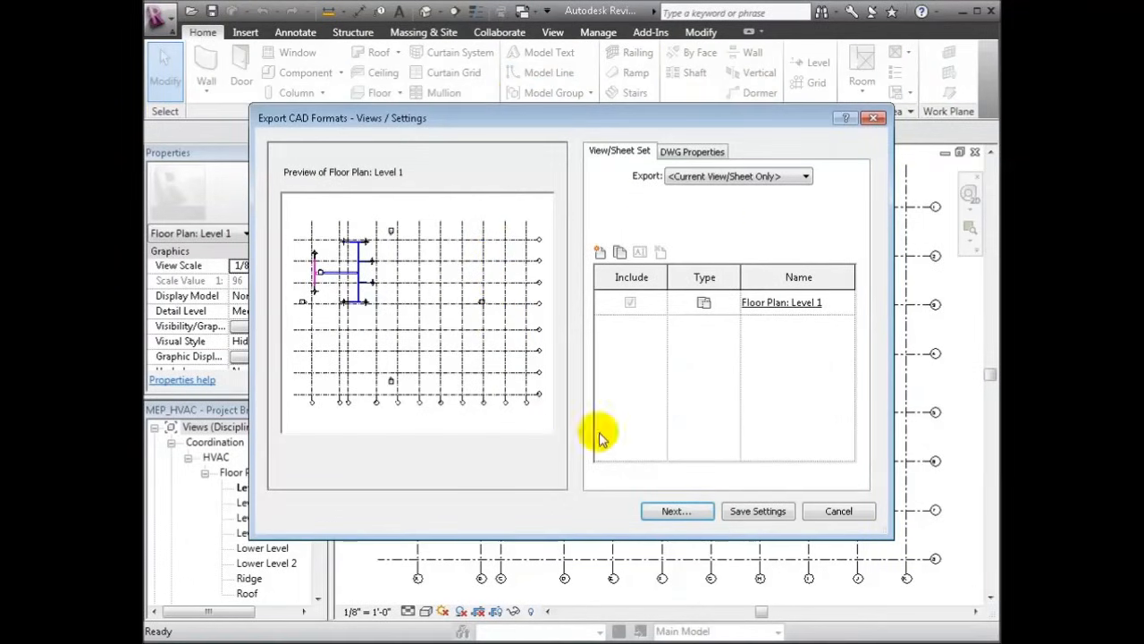
left_click(693, 177)
left_click(697, 190)
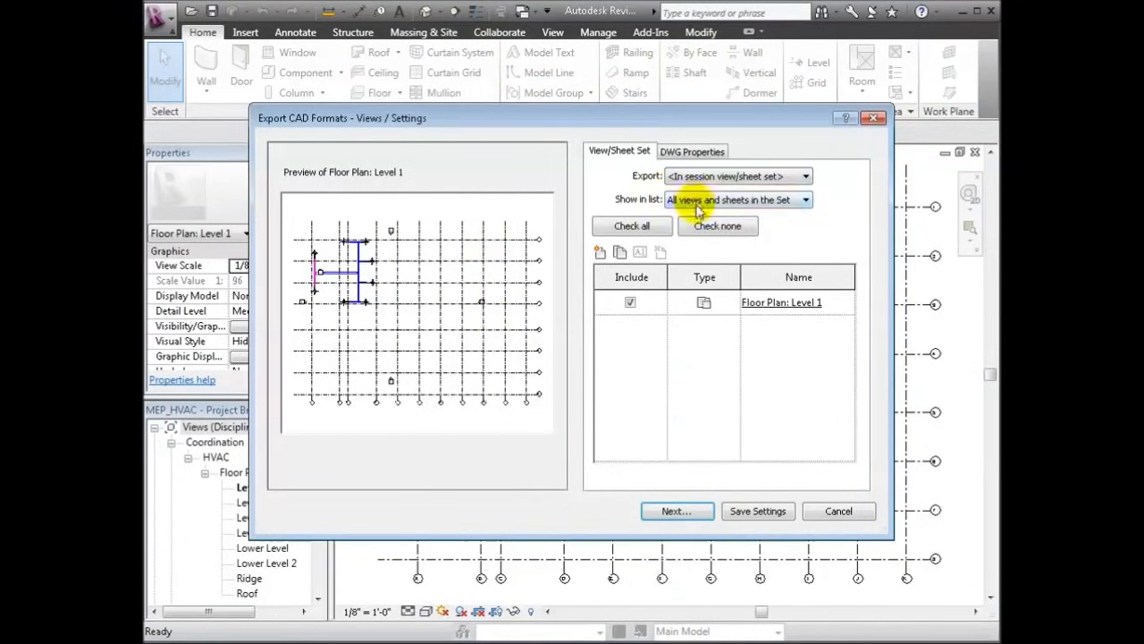
left_click(766, 177)
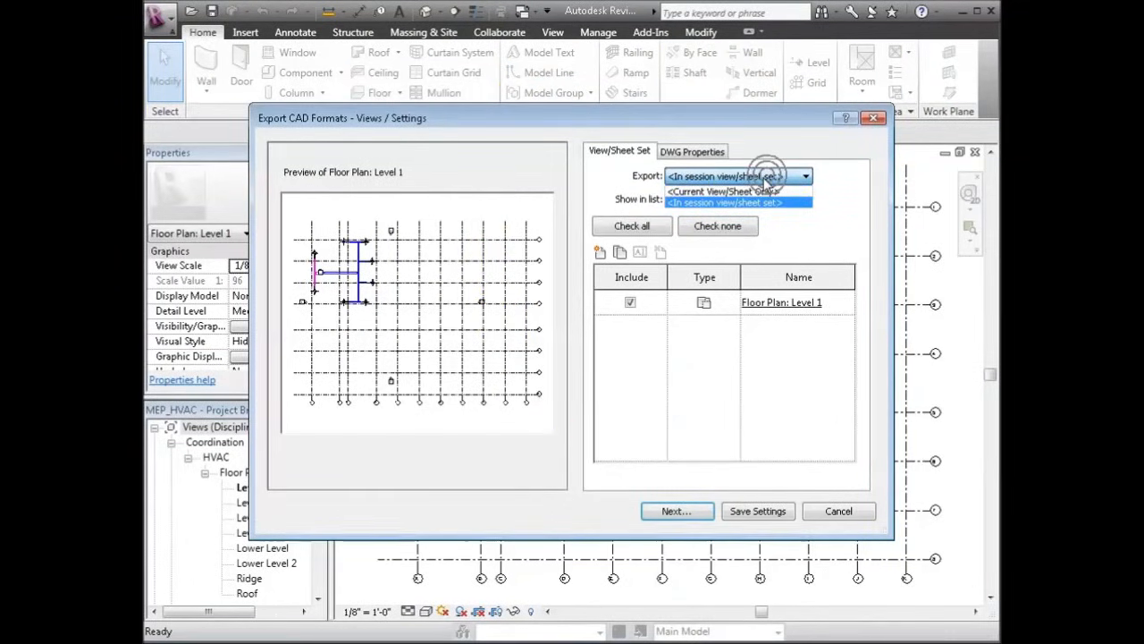
left_click(747, 202)
left_click(747, 200)
left_click(742, 269)
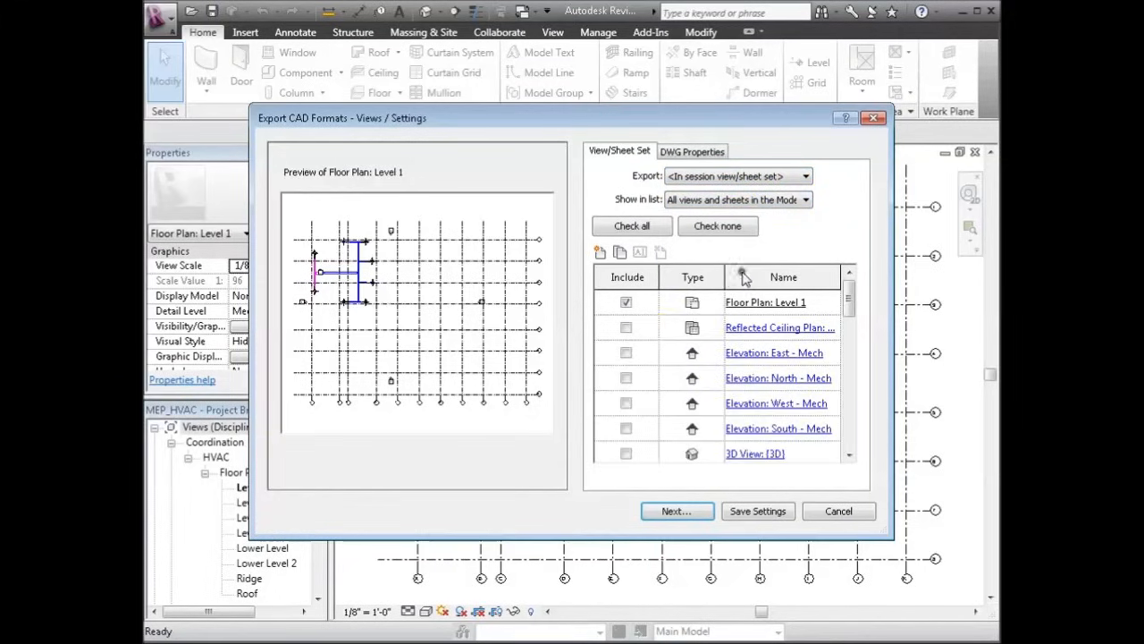
Exclude Floor Plan: Level 1 from the export set and include 3D View: {3D} instead.
left_click(626, 303)
left_click(627, 454)
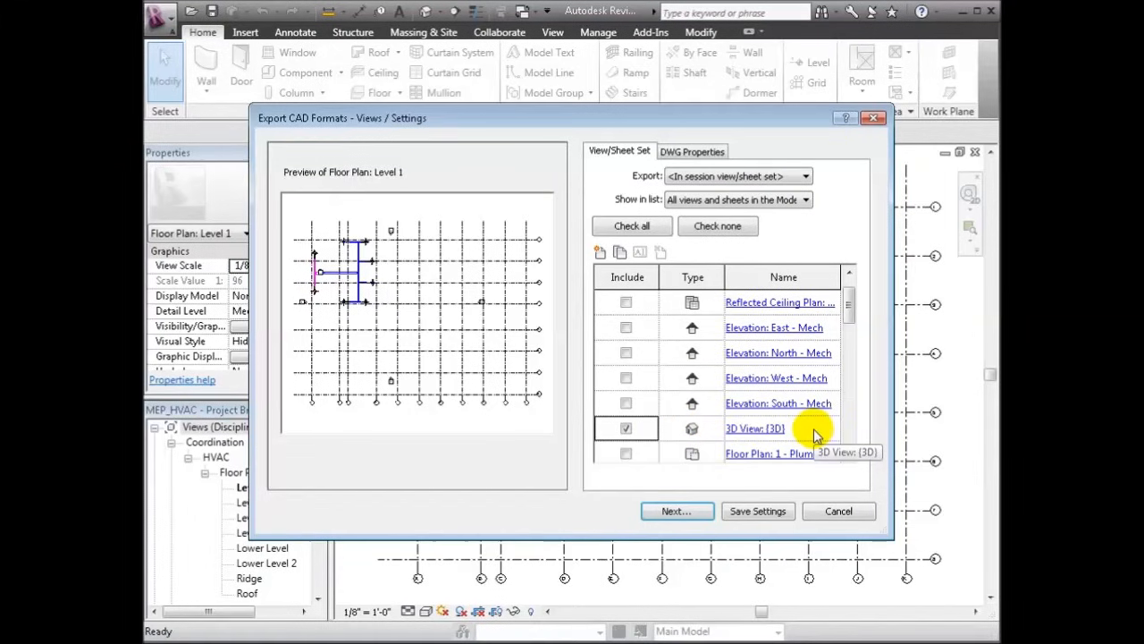
scroll(805, 429, "up", 1)
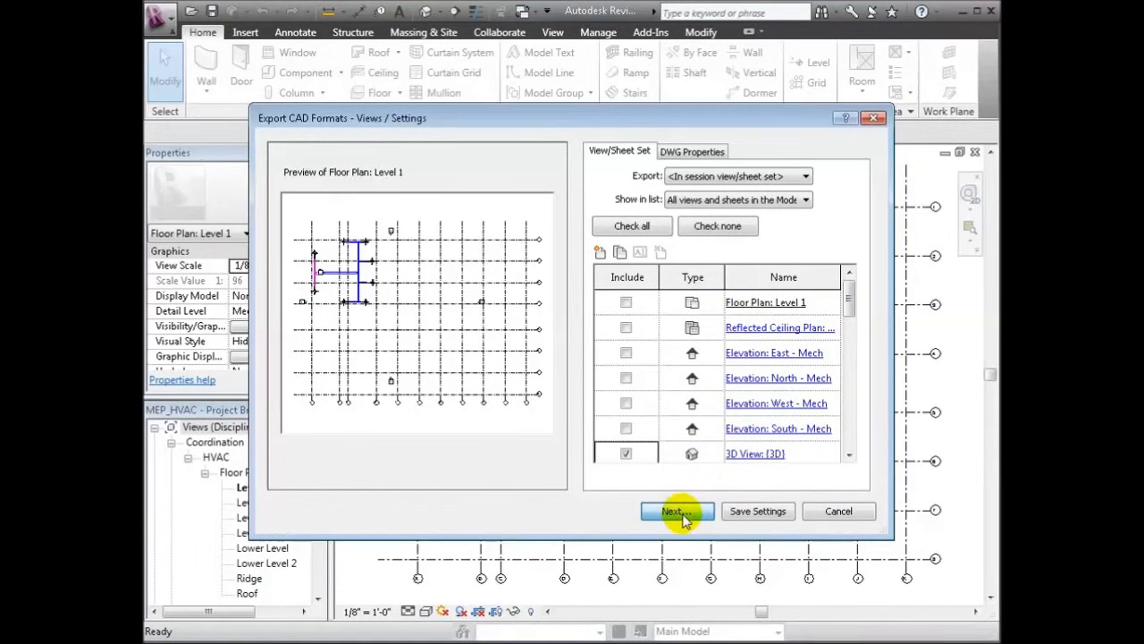
Set the DWG coordinate system basis to Shared and export AutoCAD 2010 DWG files with the prefix MEP_HVAC to the Tutorials folder.
left_click(695, 150)
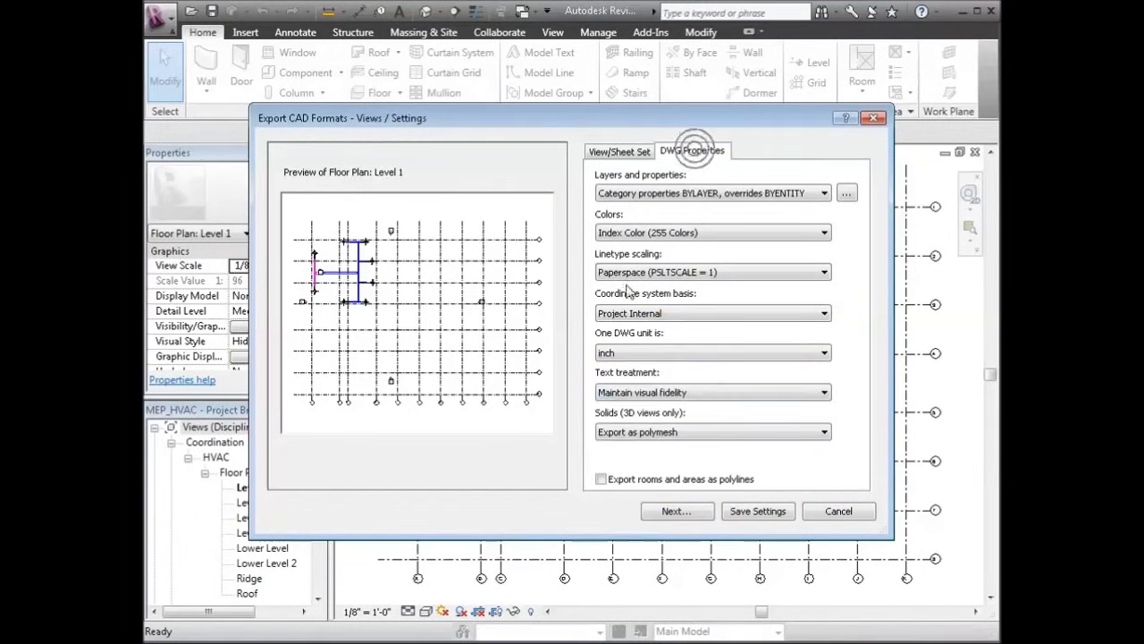
left_click(666, 311)
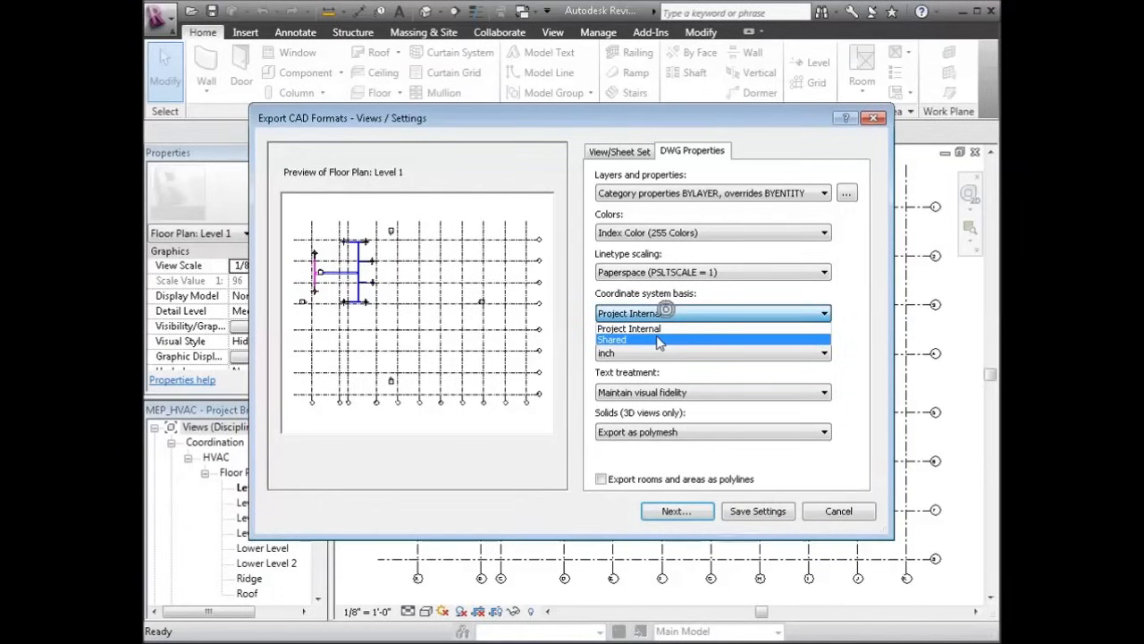
left_click(658, 341)
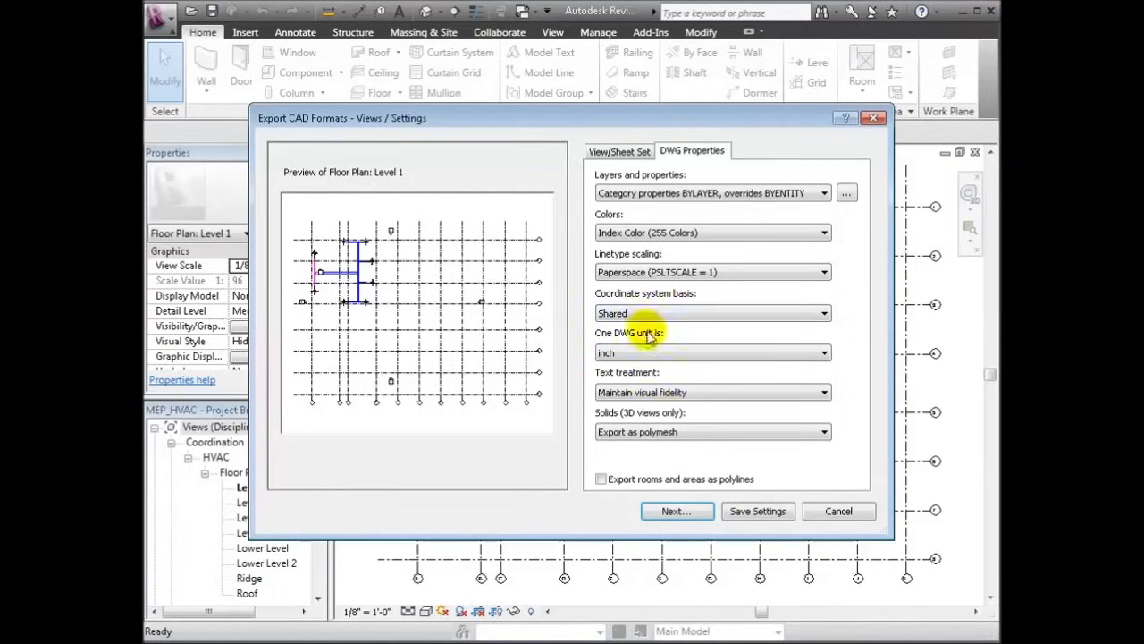
left_click(673, 512)
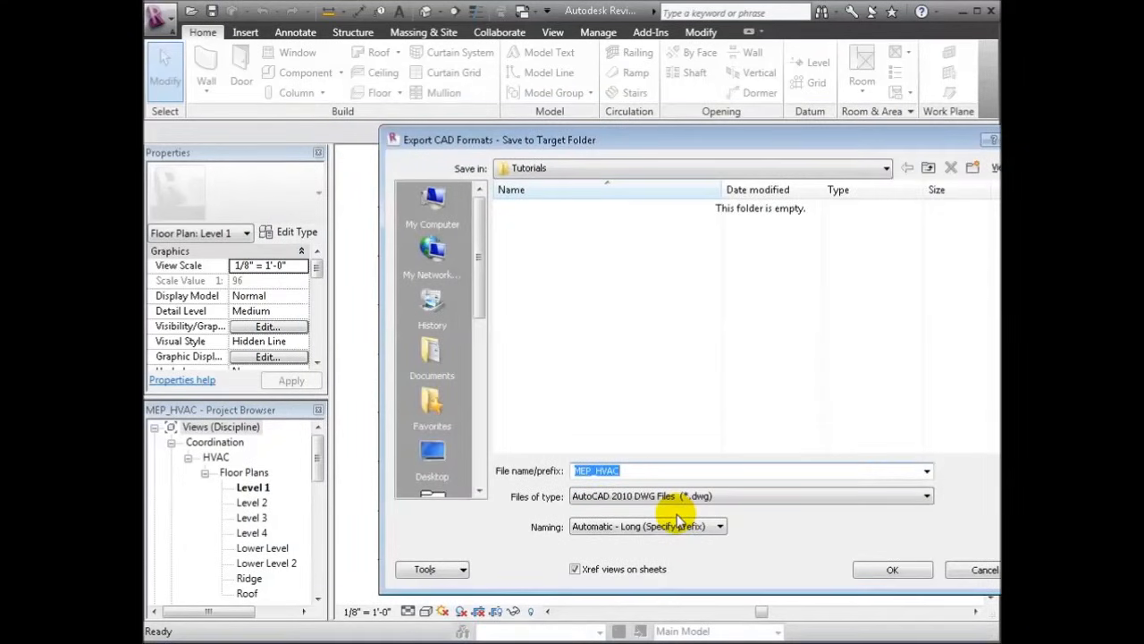
left_click(883, 570)
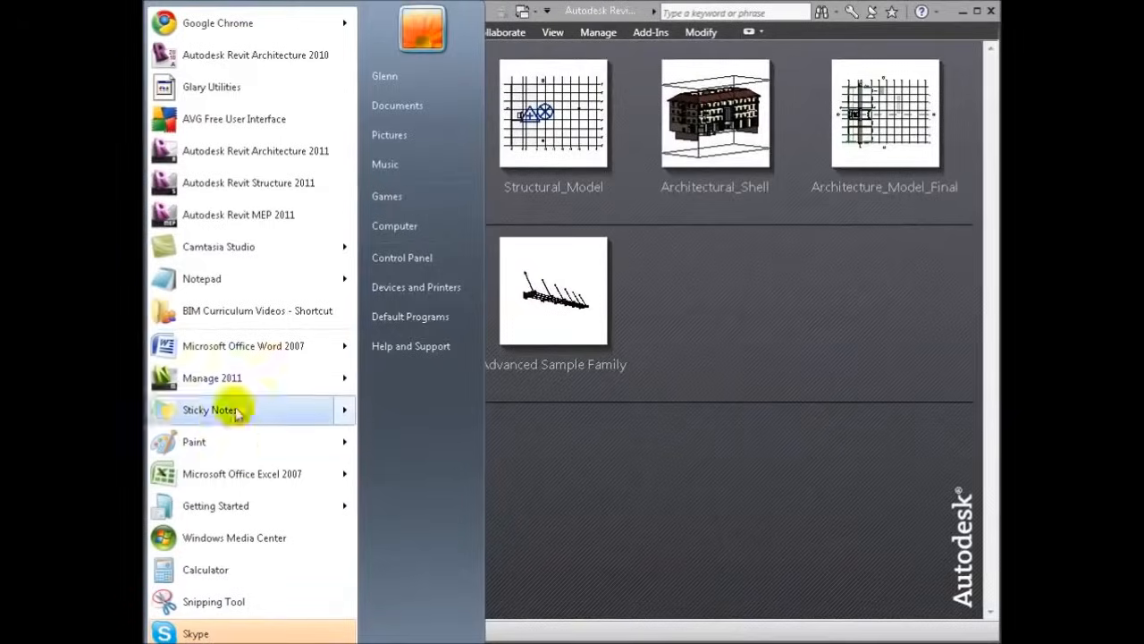
Launch Navisworks Manage 2011 and open its Options Editor.
left_click(215, 377)
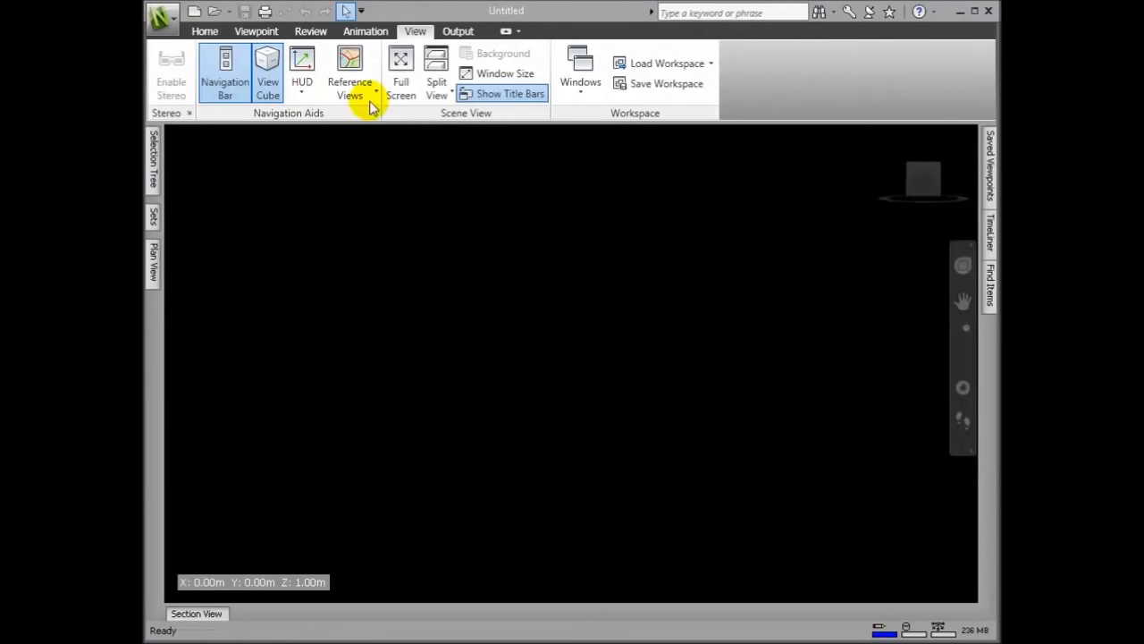
left_click(161, 17)
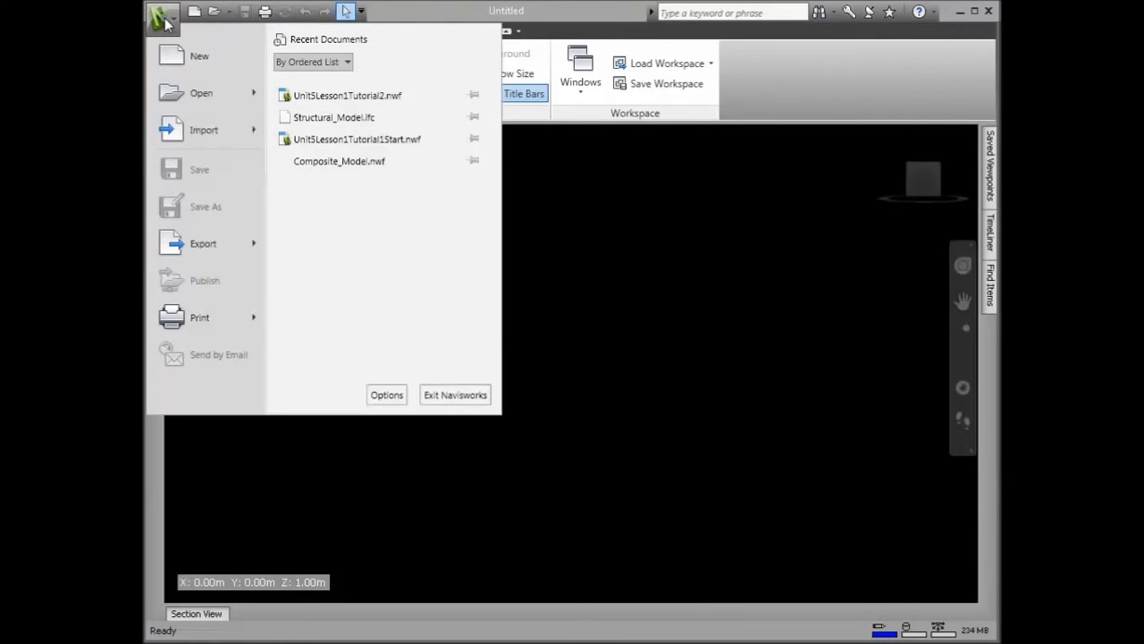
left_click(387, 395)
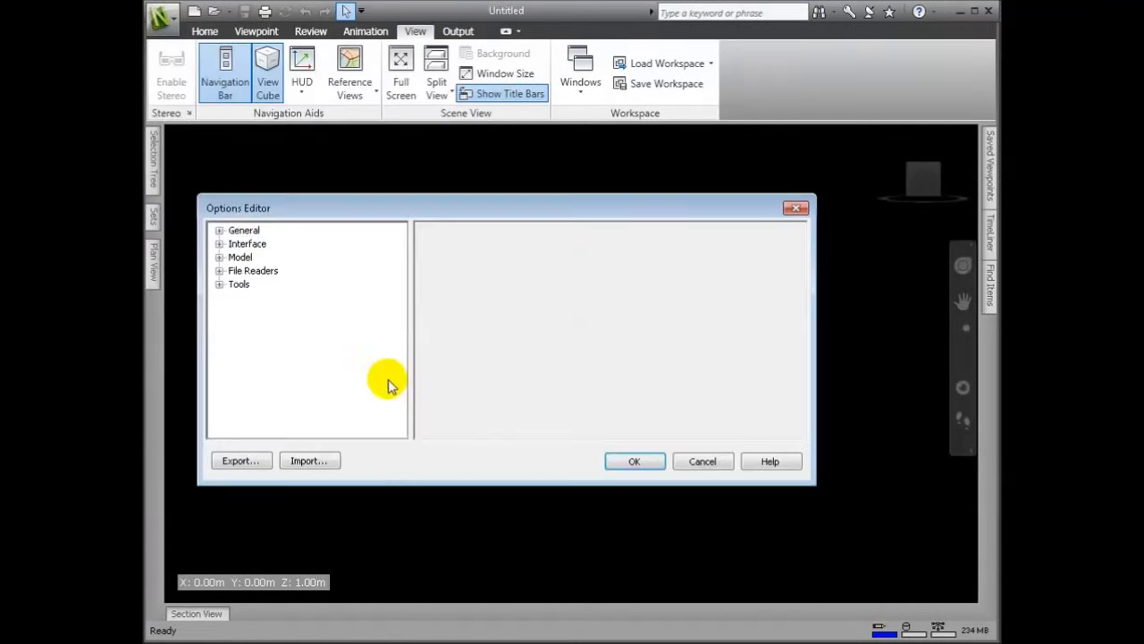
Set the linear display units to Feet and Inches in the interface options.
left_click(219, 231)
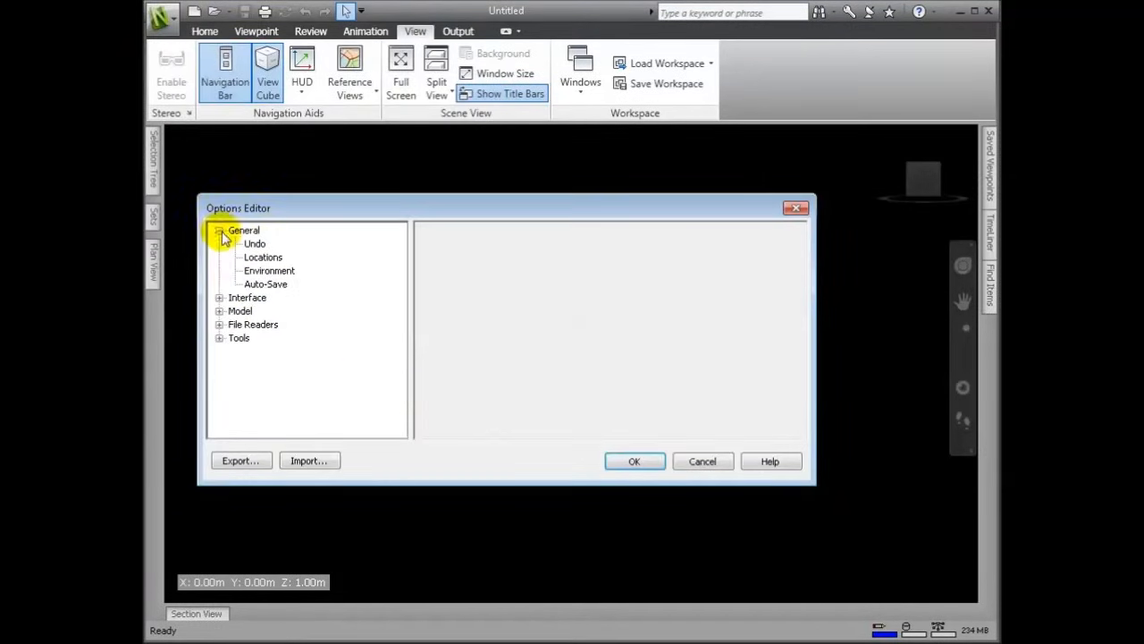
left_click(219, 297)
left_click(259, 310)
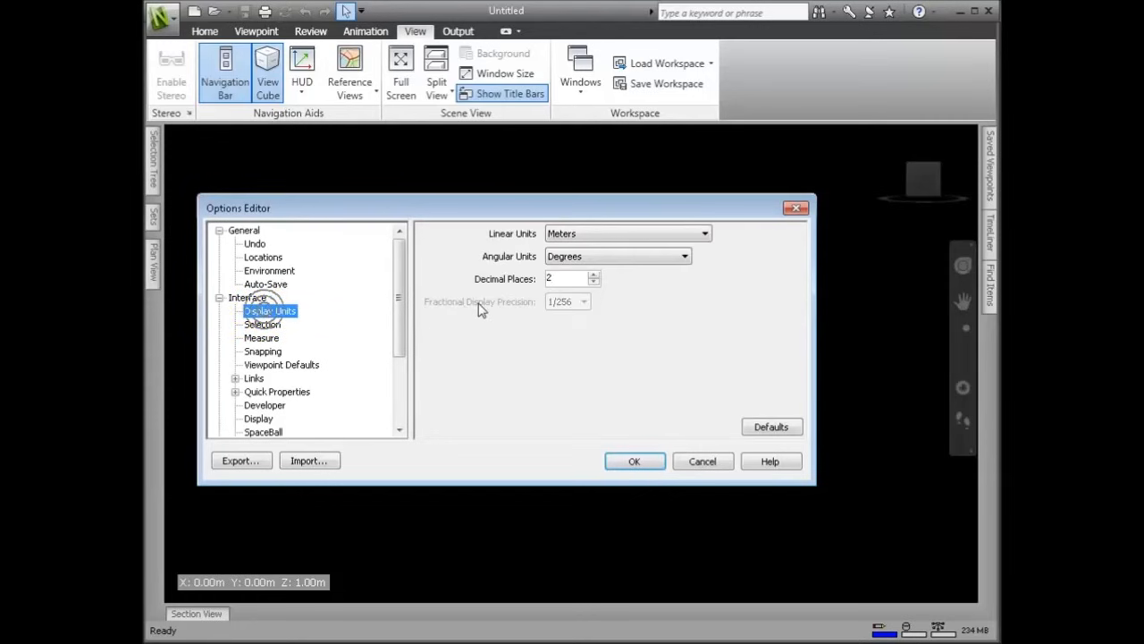
left_click(615, 233)
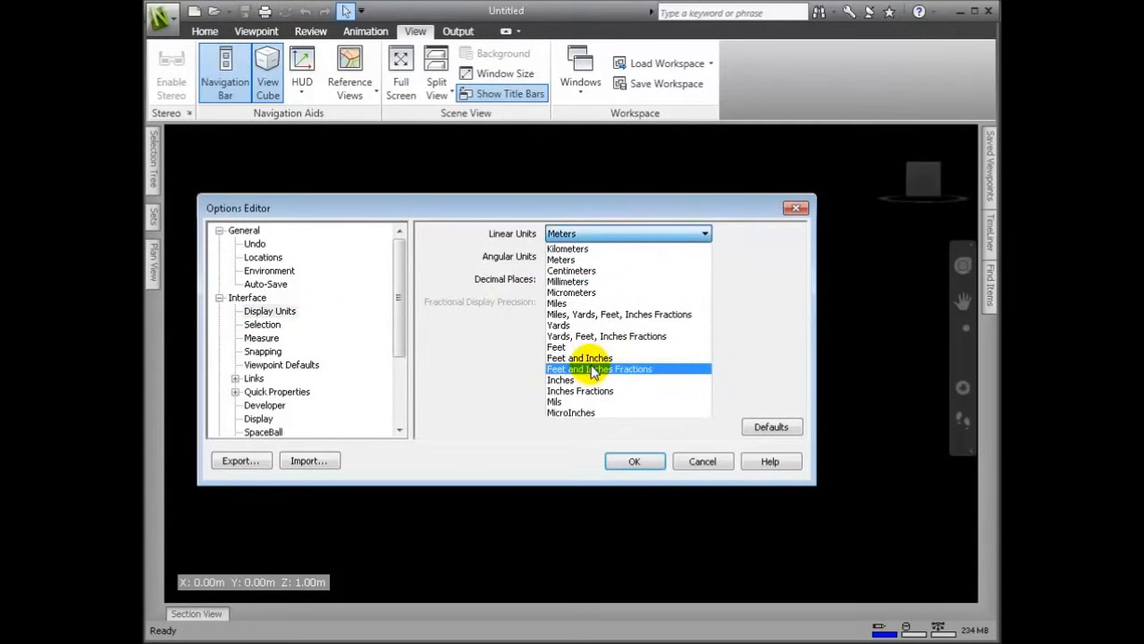
left_click(583, 358)
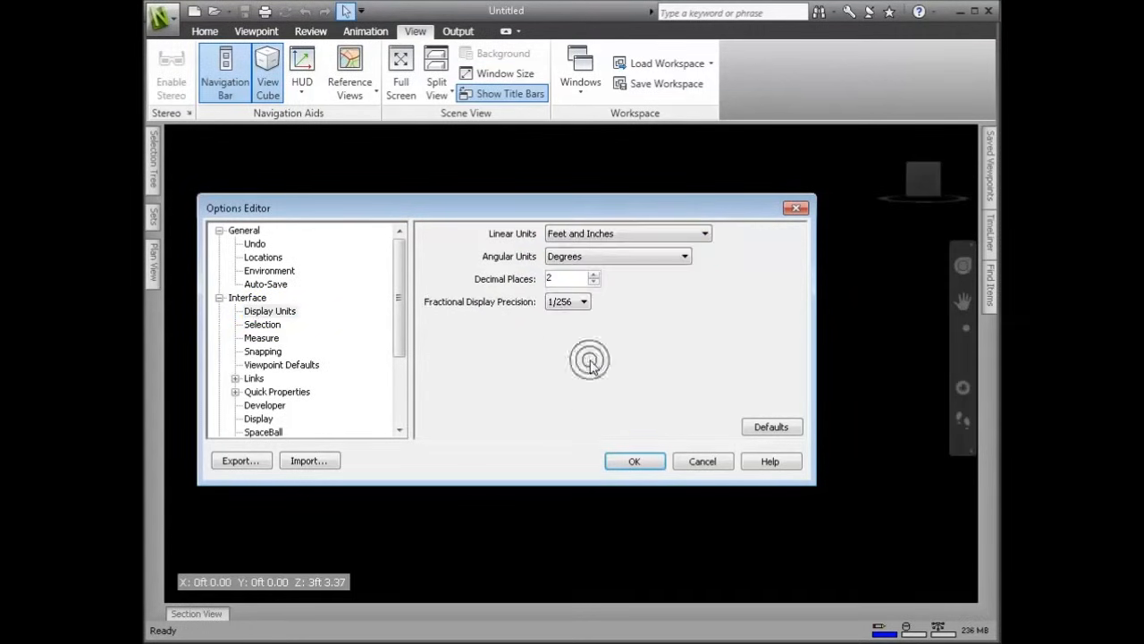
Enable snapping to vertex, edge and line vertex, and make viewpoints save hide/required attributes and override material by default.
left_click(268, 326)
left_click(264, 338)
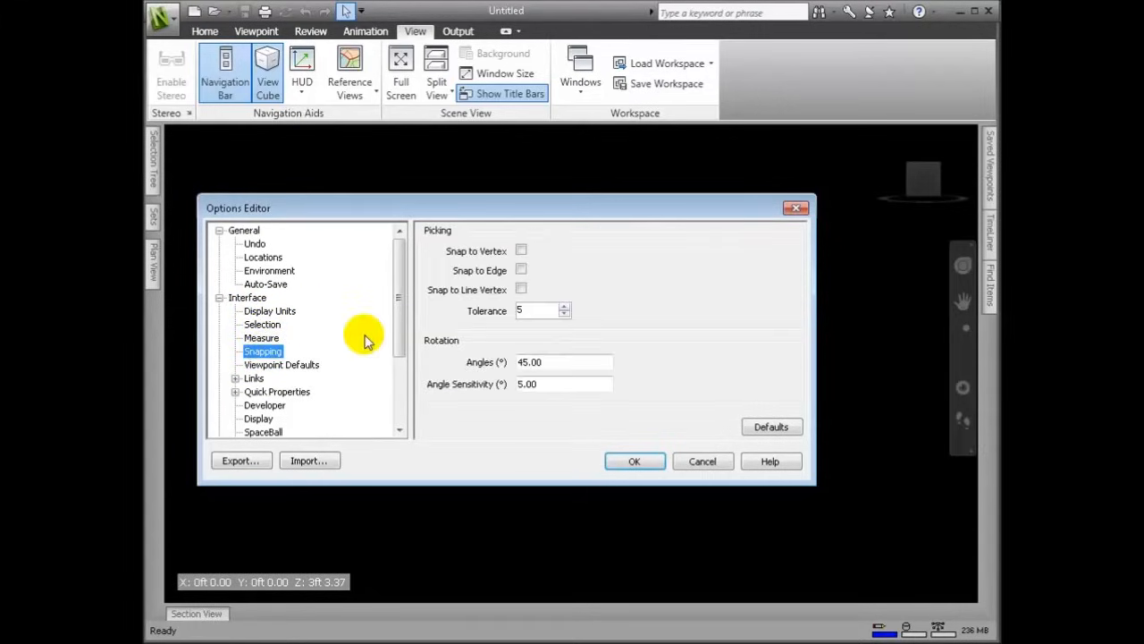
left_click(521, 250)
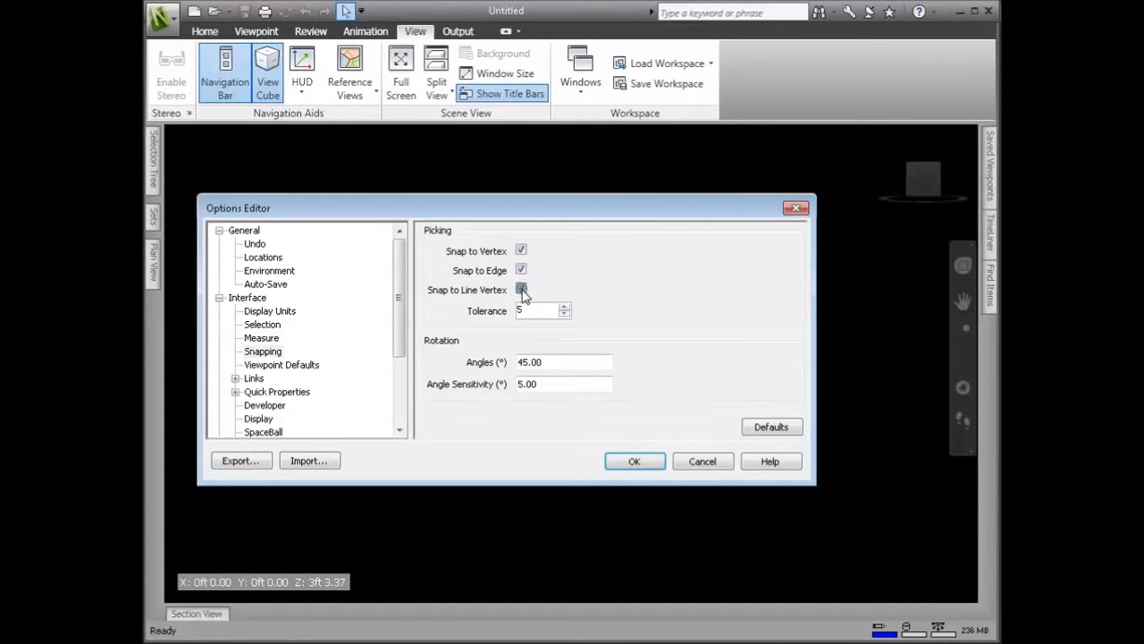
left_click(300, 364)
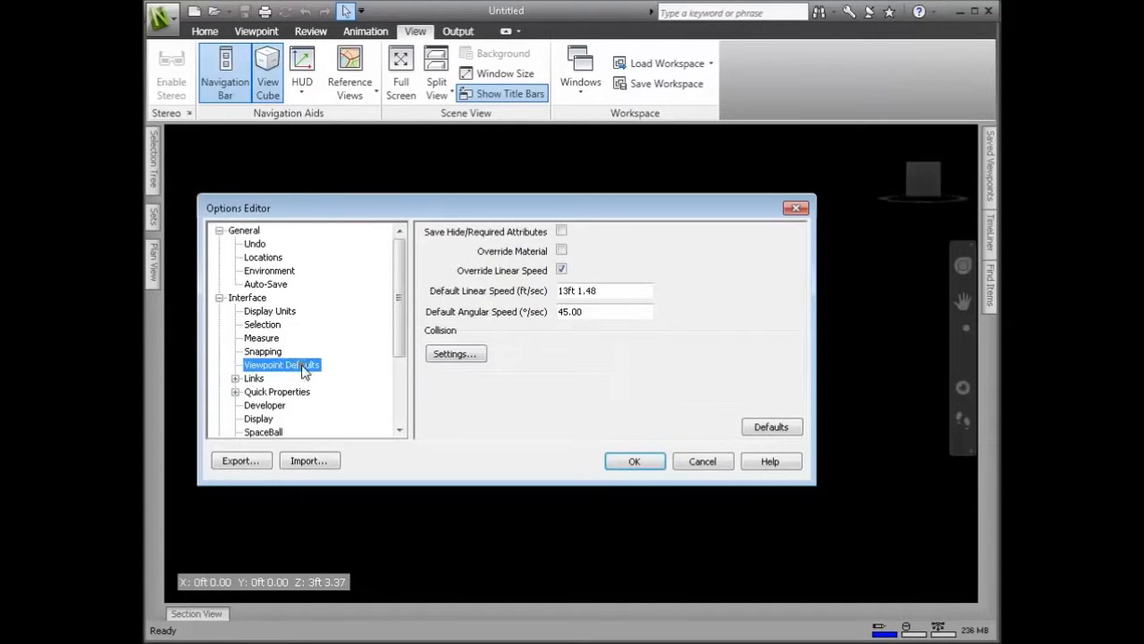
left_click(562, 231)
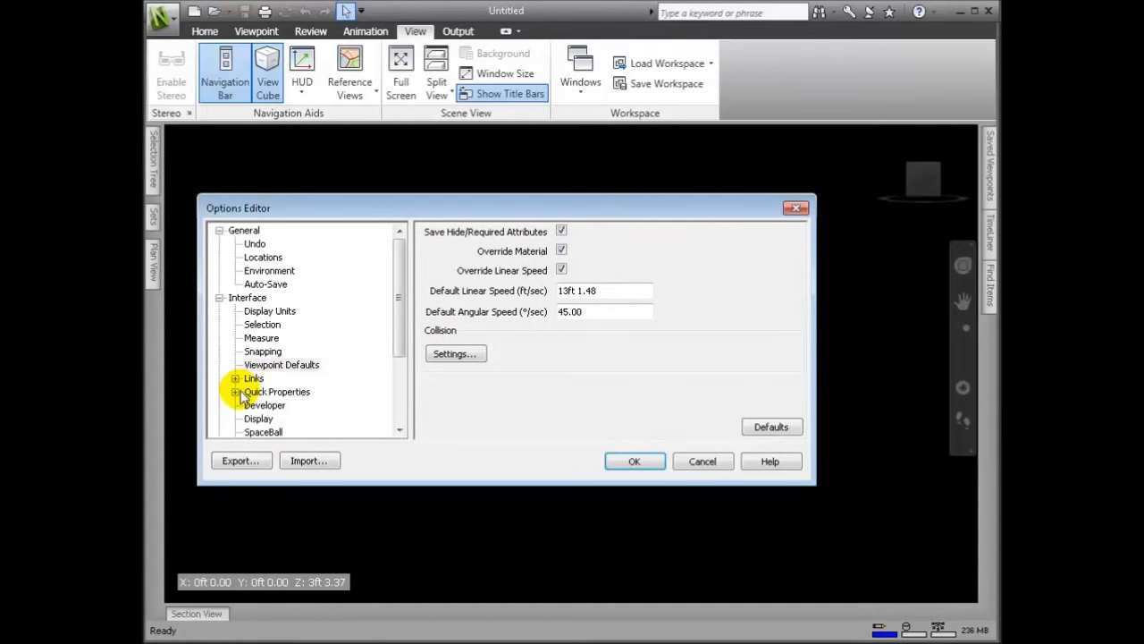
Enable geometry compression for NWC files in the model options and apply all option changes.
left_click_drag(396, 327, 398, 396)
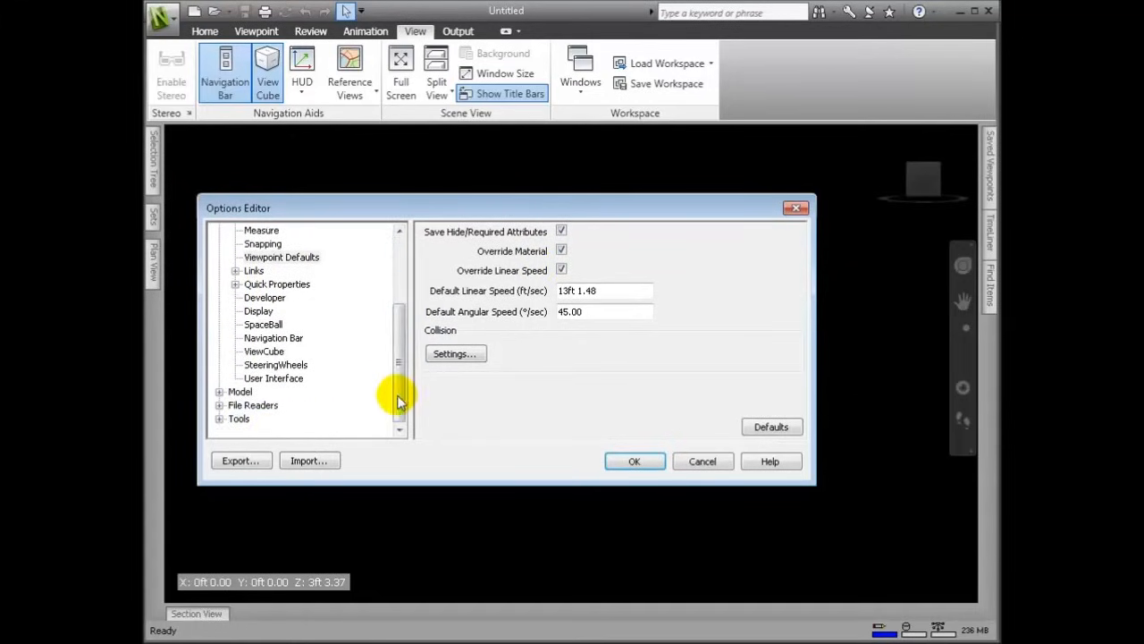
left_click(219, 391)
left_click(254, 432)
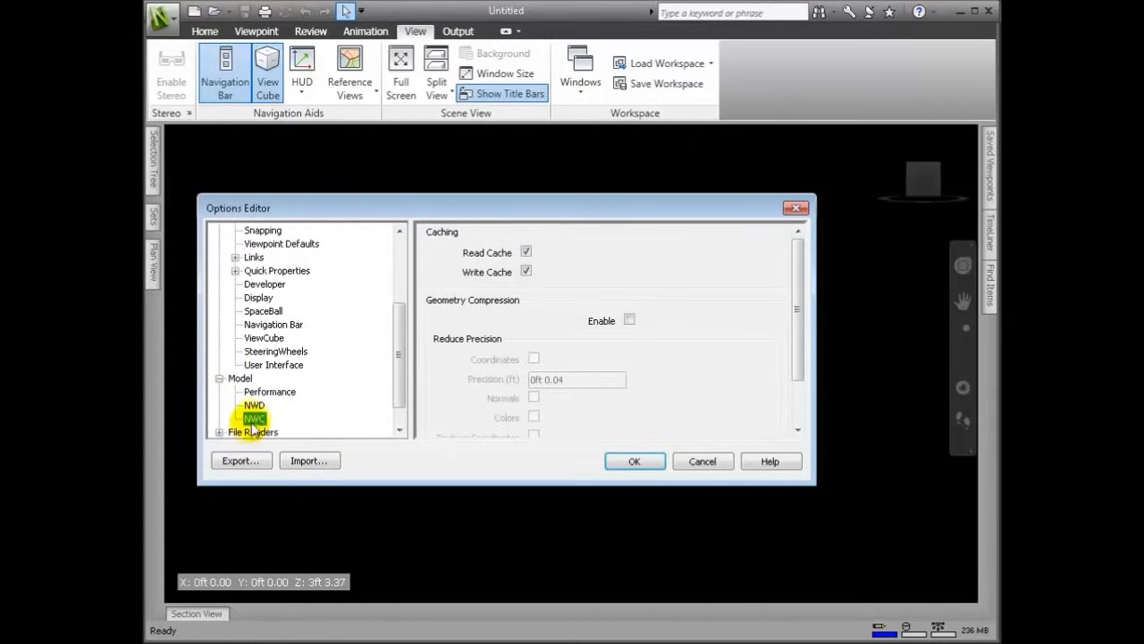
left_click(629, 321)
left_click(633, 461)
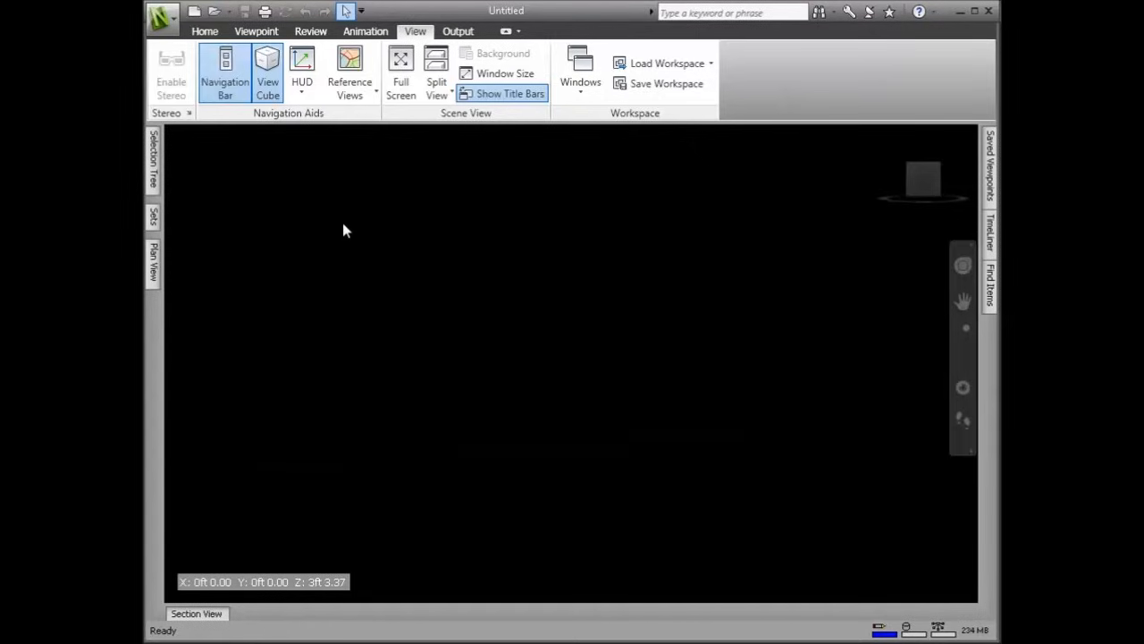
Open the Navisworks file Architectural_Shell from the Tutorials folder.
left_click(170, 18)
left_click(172, 17)
left_click(172, 16)
left_click(204, 100)
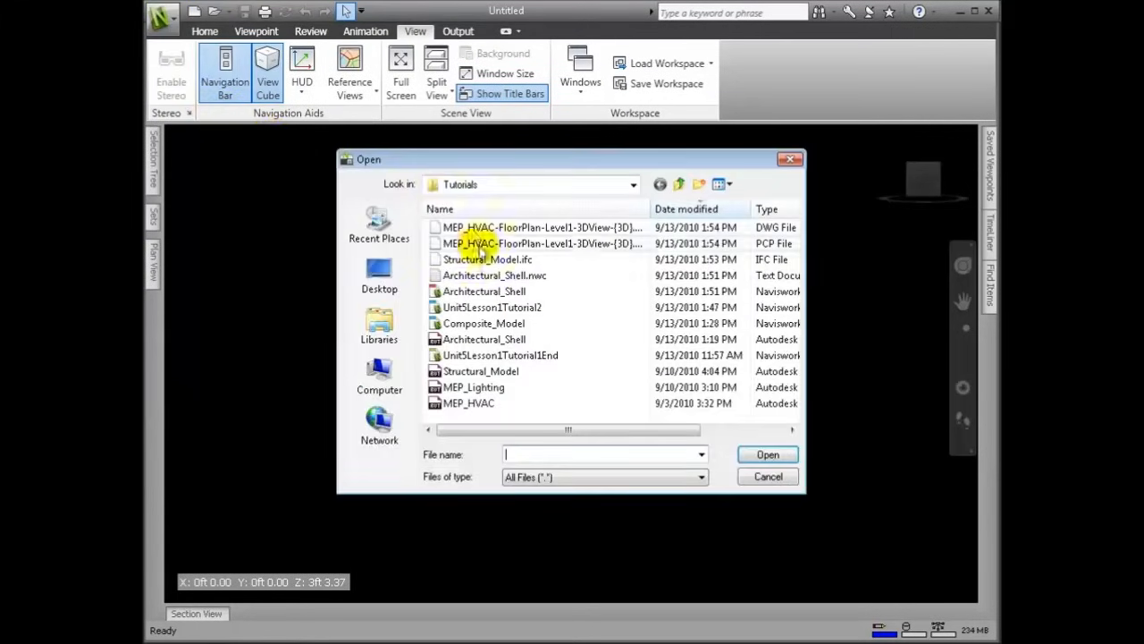
left_click(517, 295)
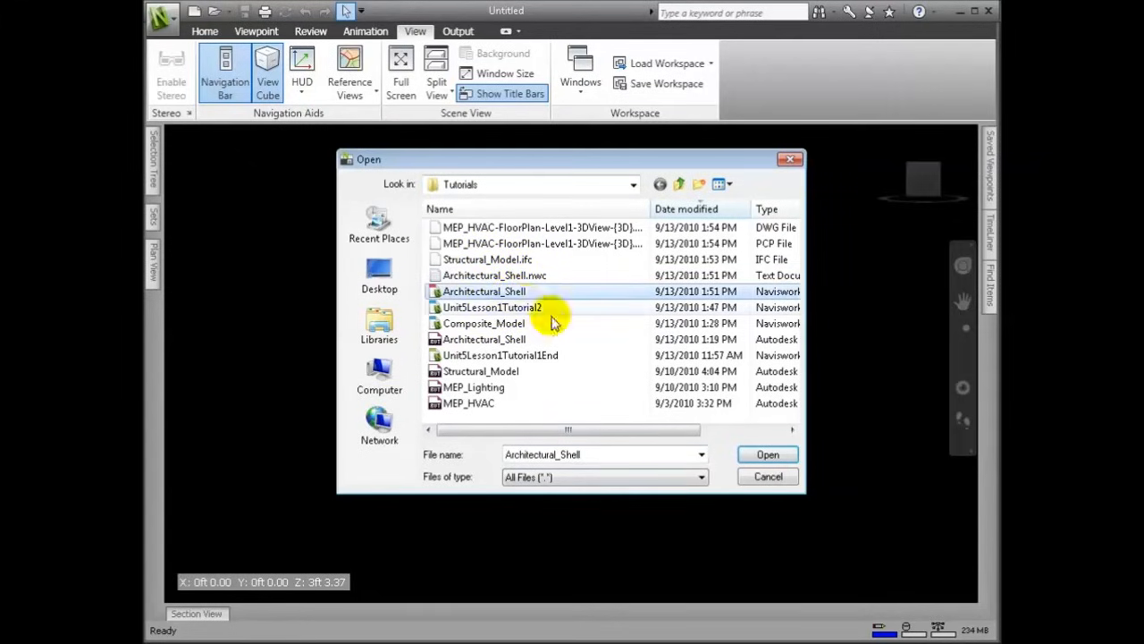
left_click(767, 455)
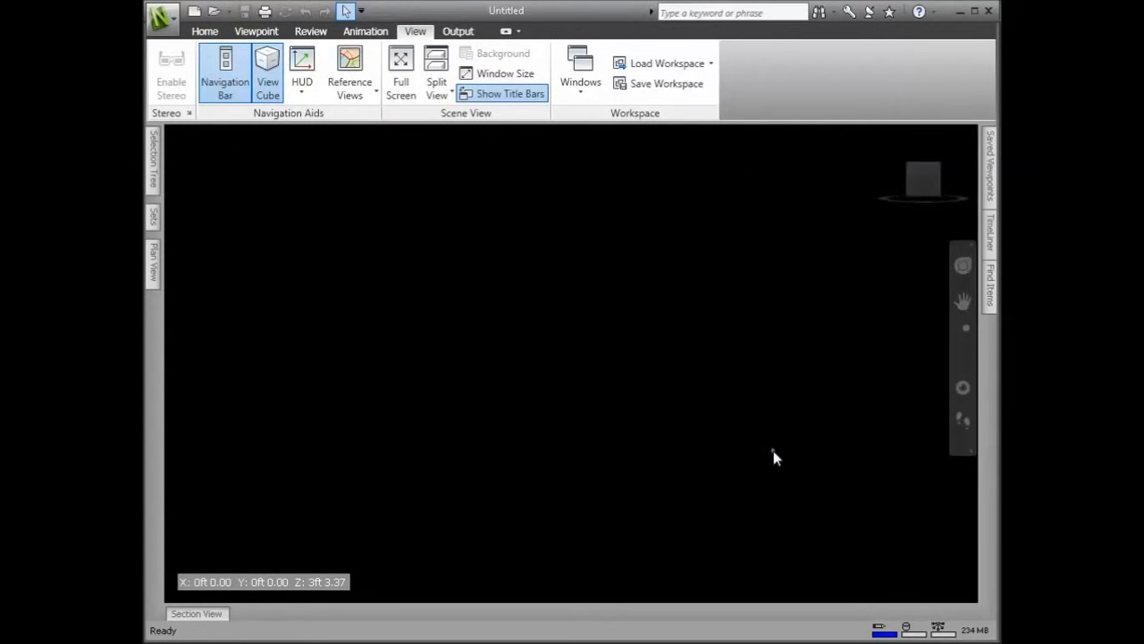
Append the HVAC drawing MEP_HVAC-FloorPlan-Level1-3DView-{3D}.dwg to the architectural model.
left_click(205, 32)
left_click(176, 88)
left_click(186, 118)
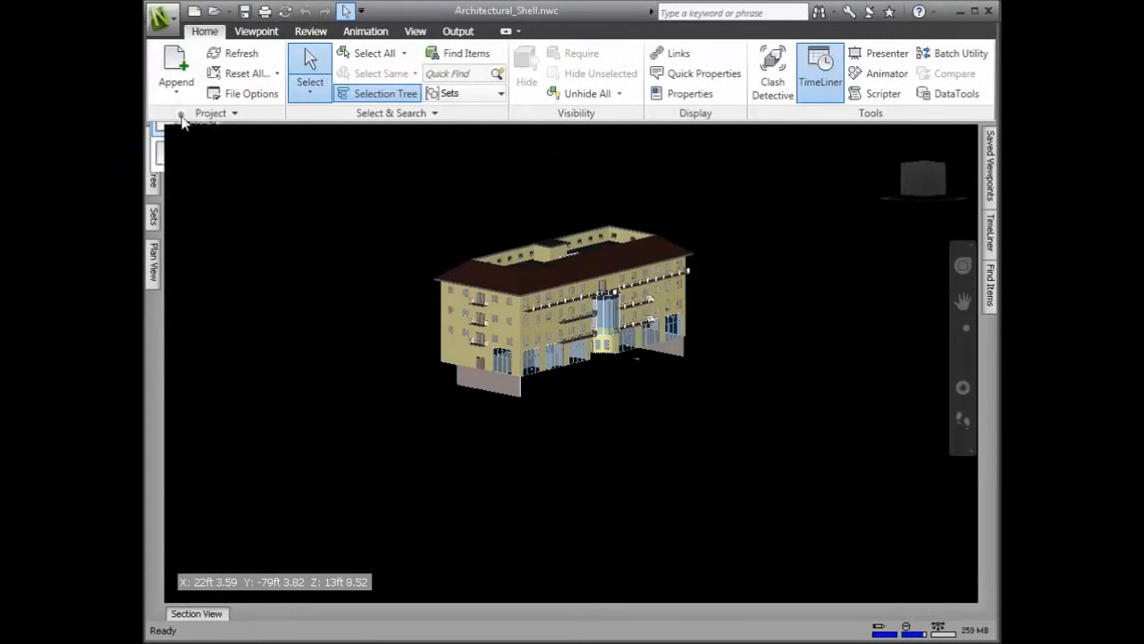
left_click(525, 245)
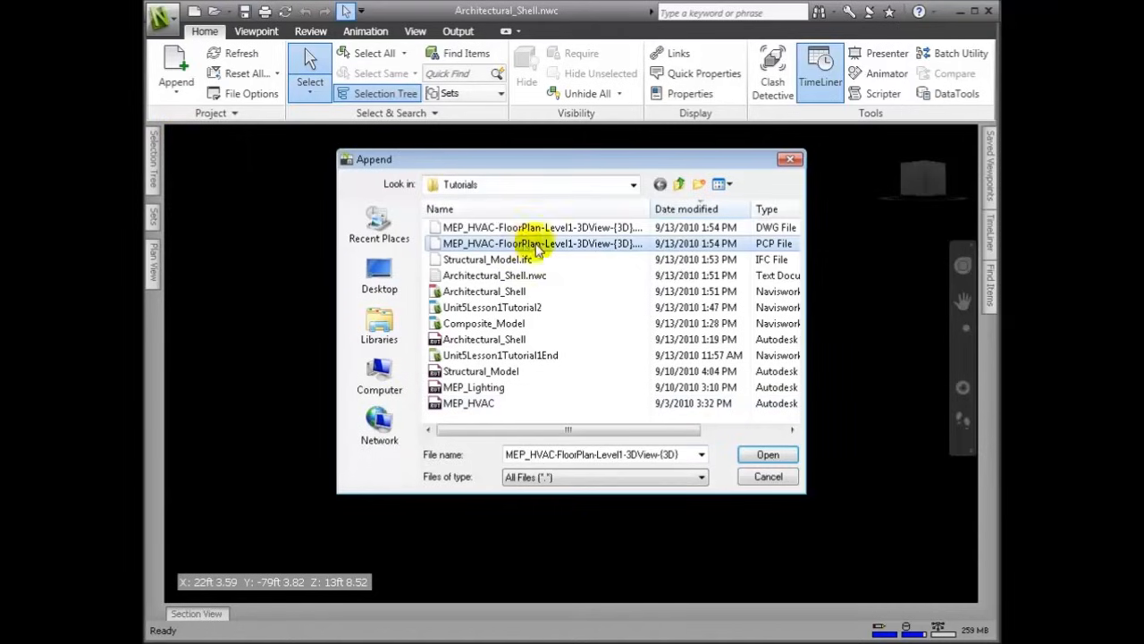
left_click_drag(650, 209, 746, 210)
left_click(598, 228)
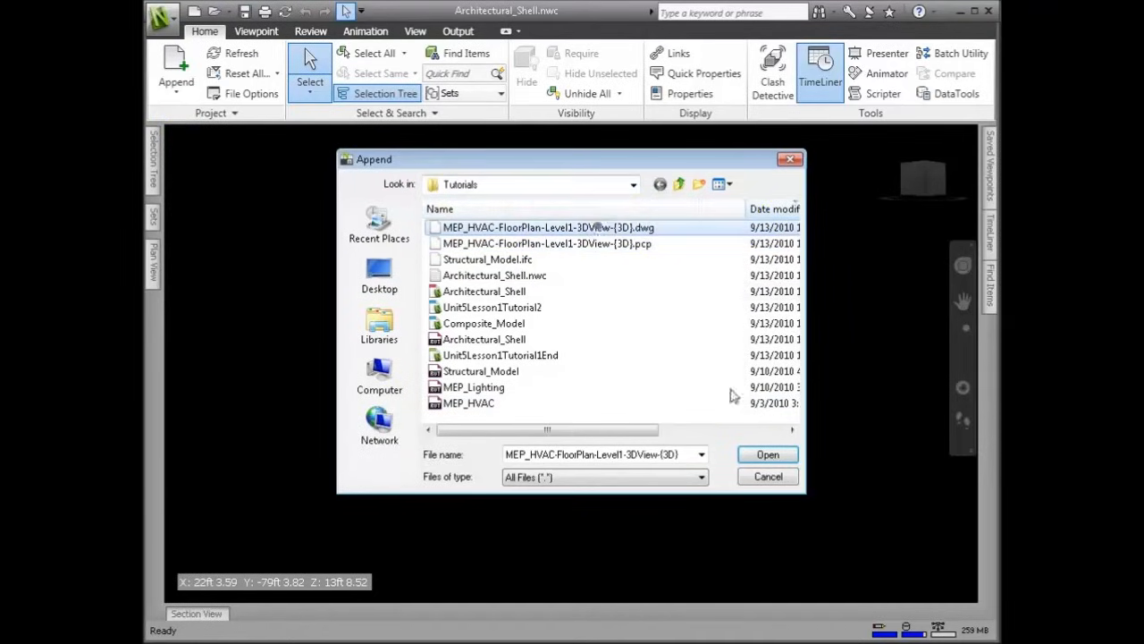
left_click(775, 454)
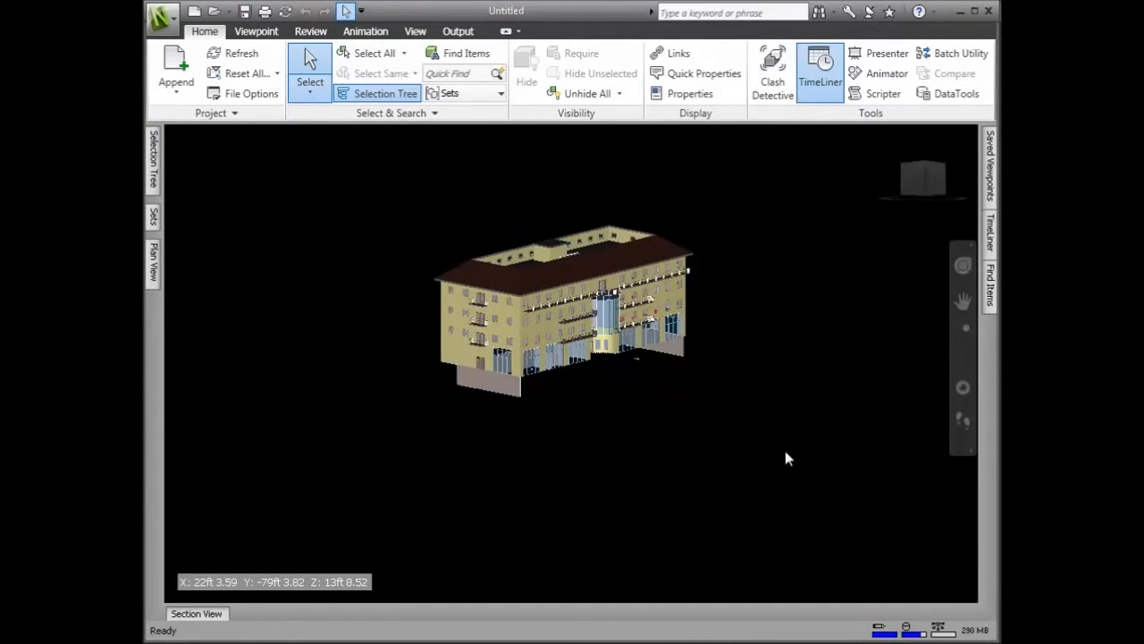
Append Structural_Model.ifc from the Tutorials folder to the combined model.
left_click(176, 86)
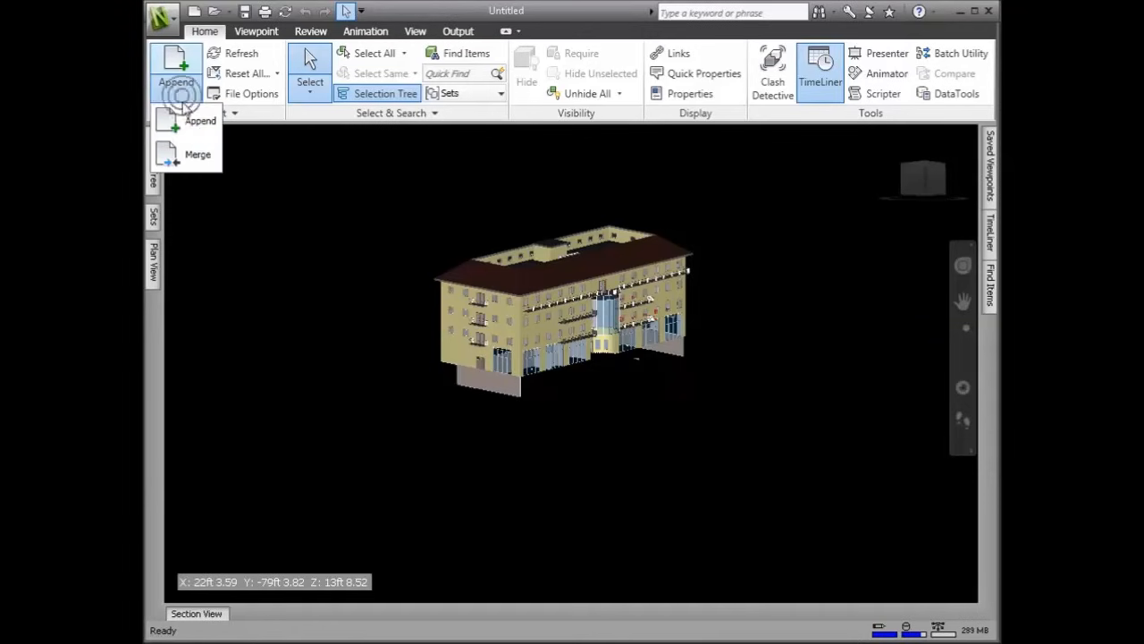
left_click(191, 123)
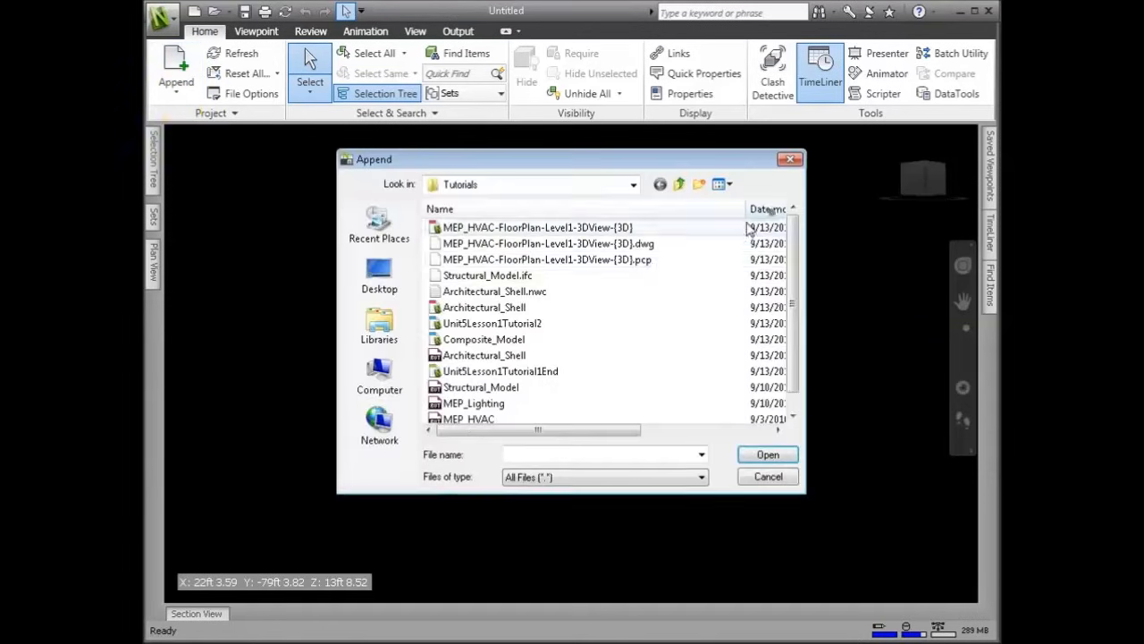
left_click(487, 275)
left_click(769, 454)
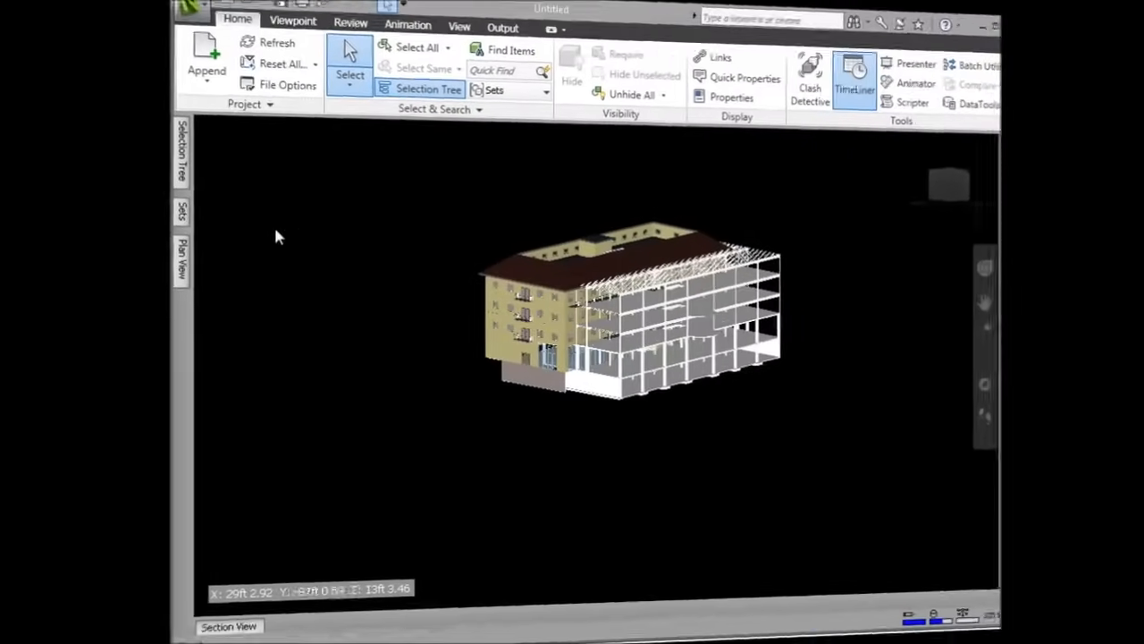
Select the whole Structural_Model.ifc in the Selection Tree and bring up its item transform tools.
mouse_move(469, 134)
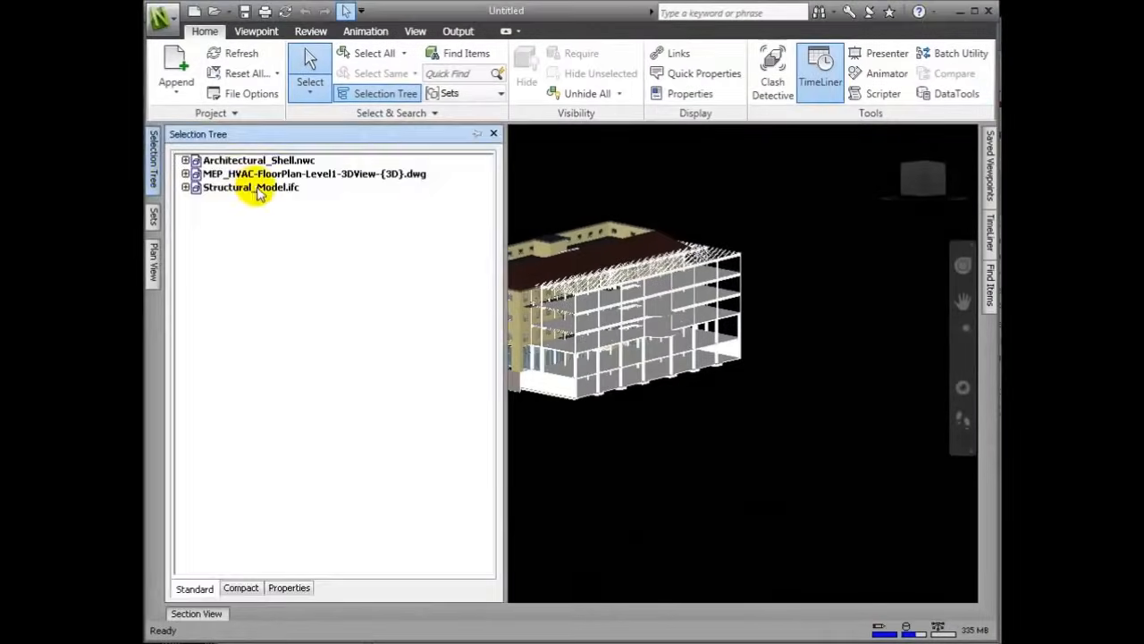
left_click(257, 192)
left_click_drag(504, 402, 224, 358)
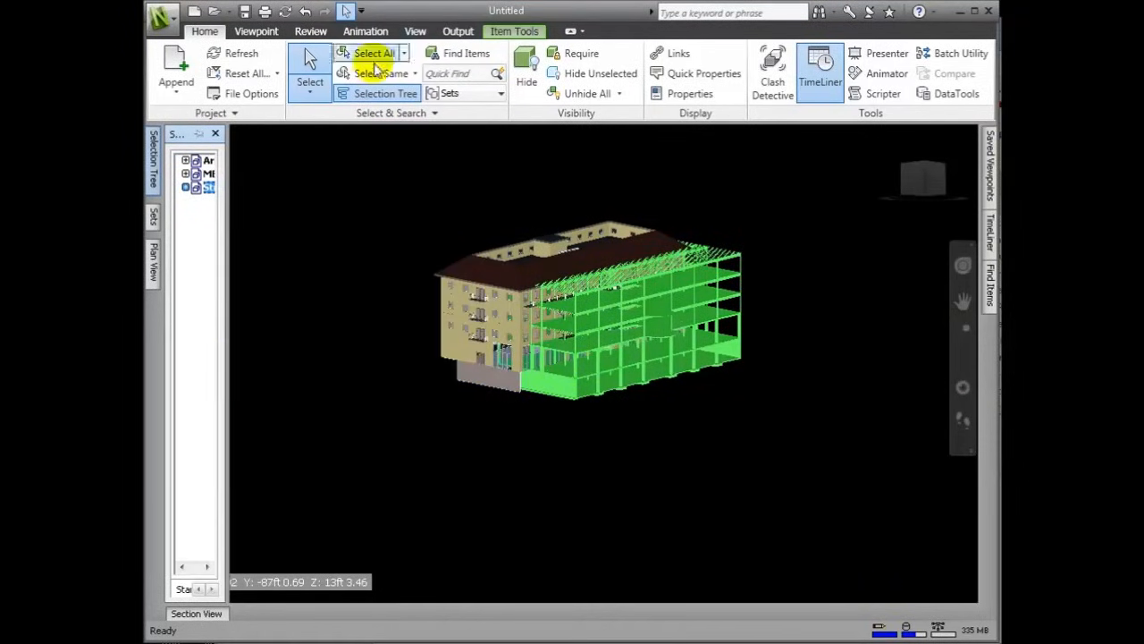
left_click(528, 31)
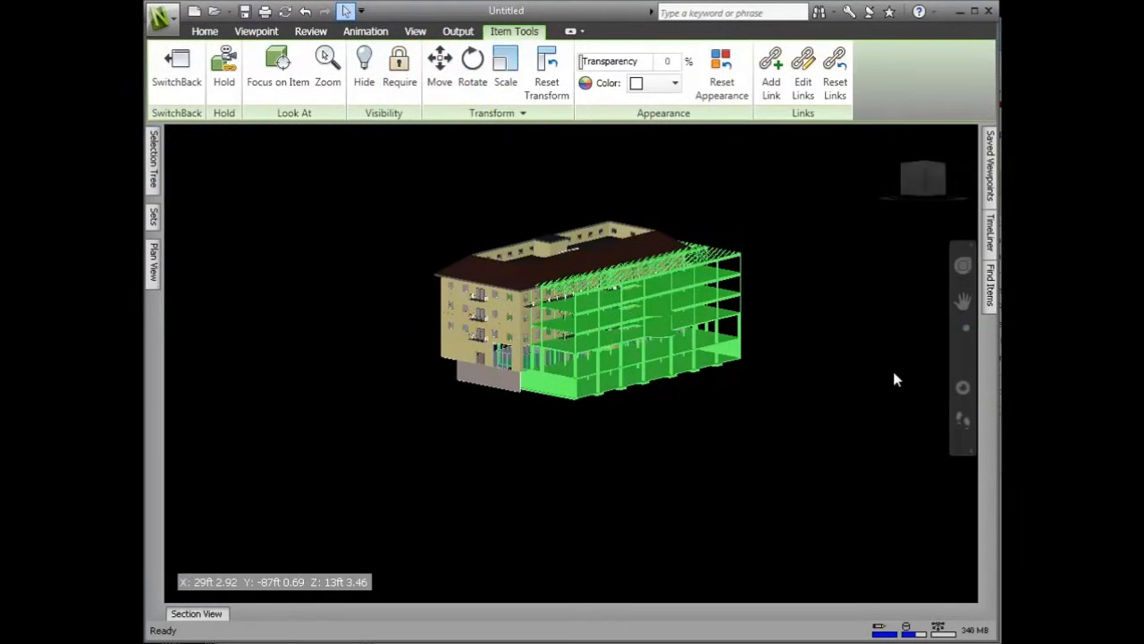
Measure point to point from the structural model's lower front corner to the matching lower corner of the architectural wall.
left_click(963, 328)
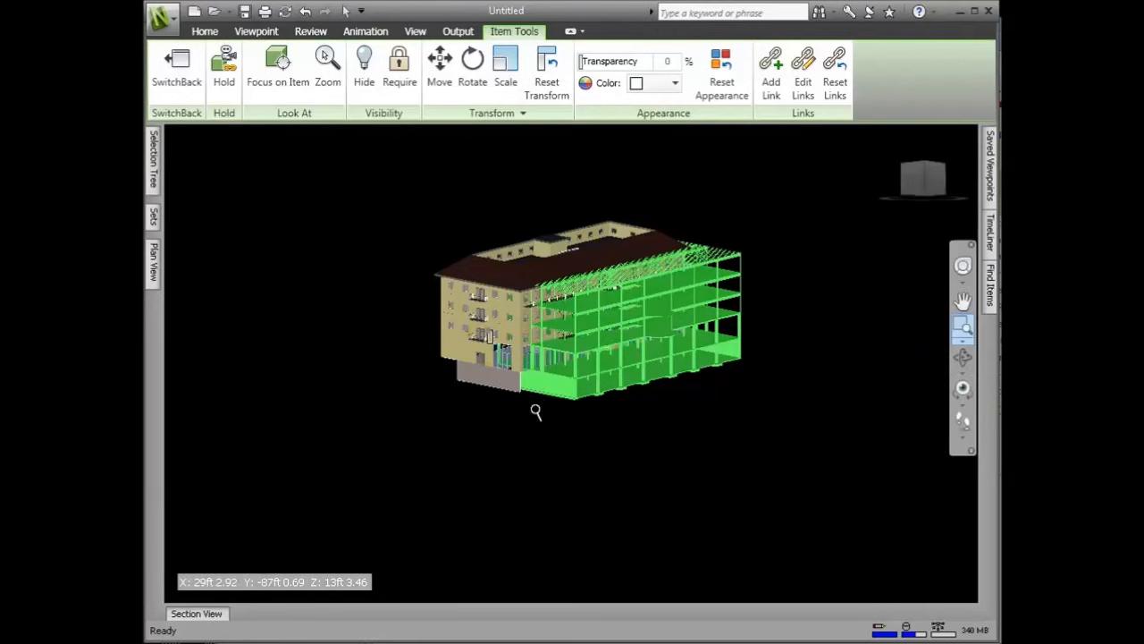
left_click_drag(488, 331, 586, 412)
left_click_drag(585, 412, 585, 409)
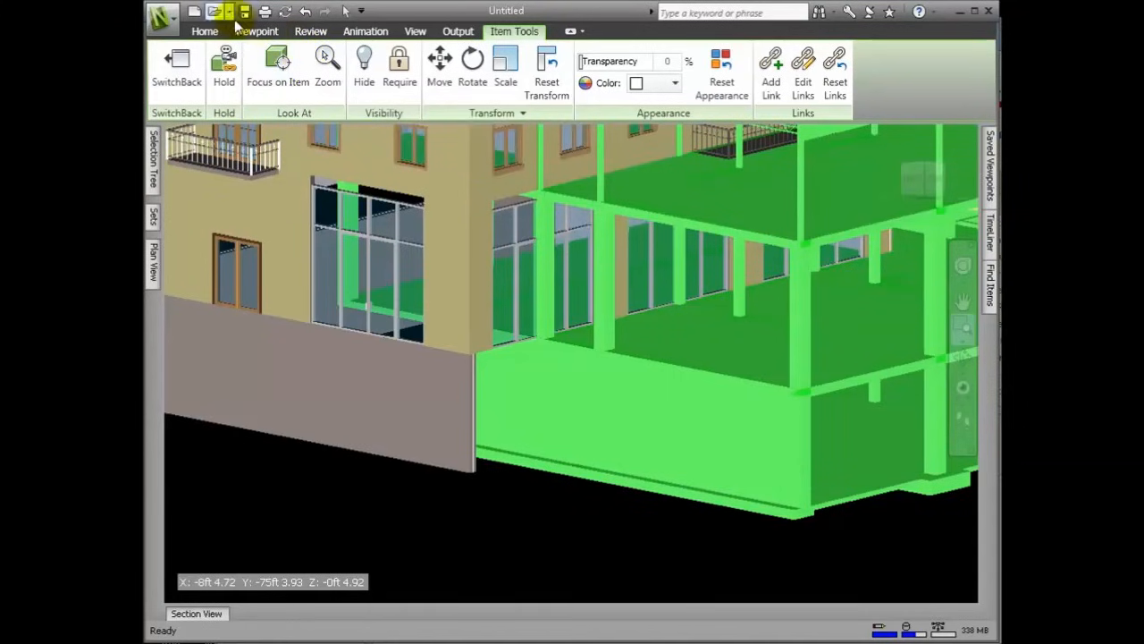
left_click(311, 33)
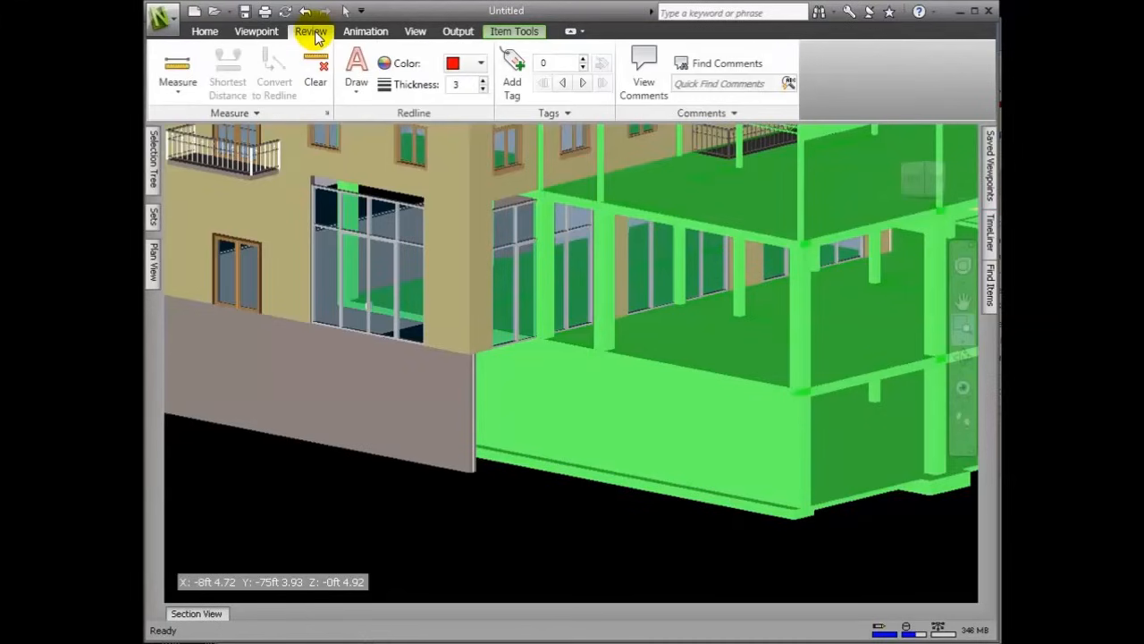
left_click(182, 93)
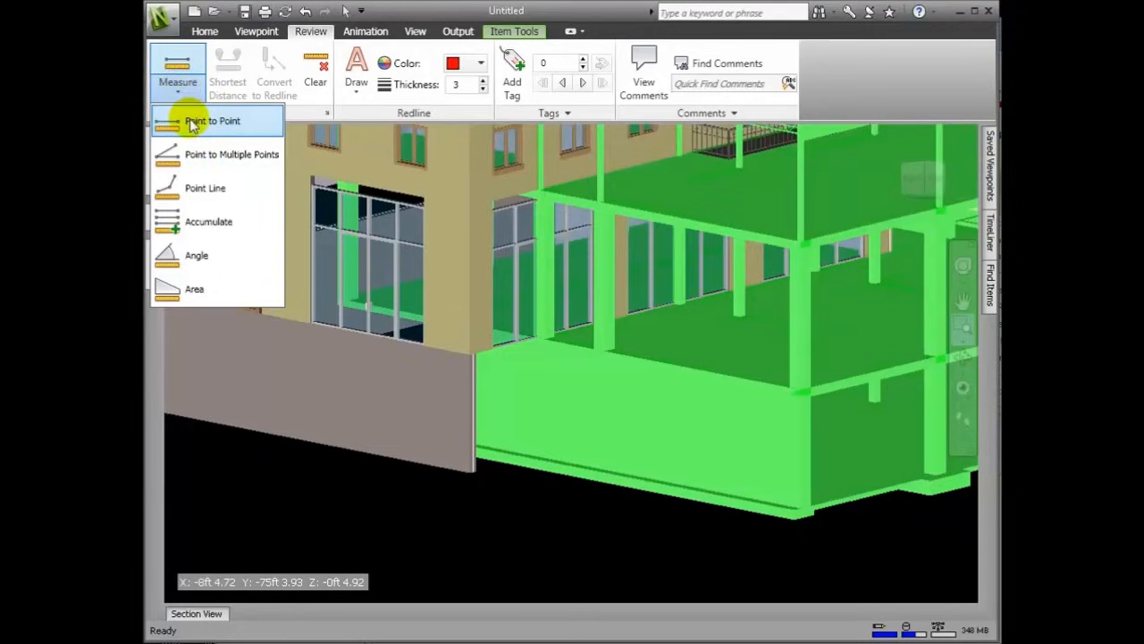
left_click(184, 120)
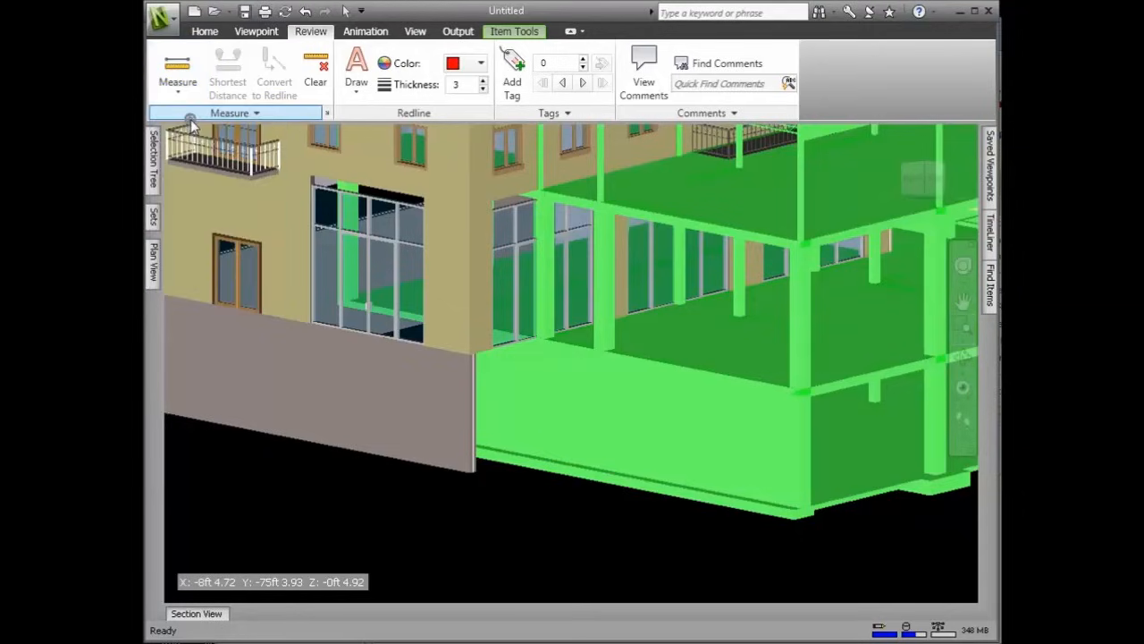
left_click(799, 506)
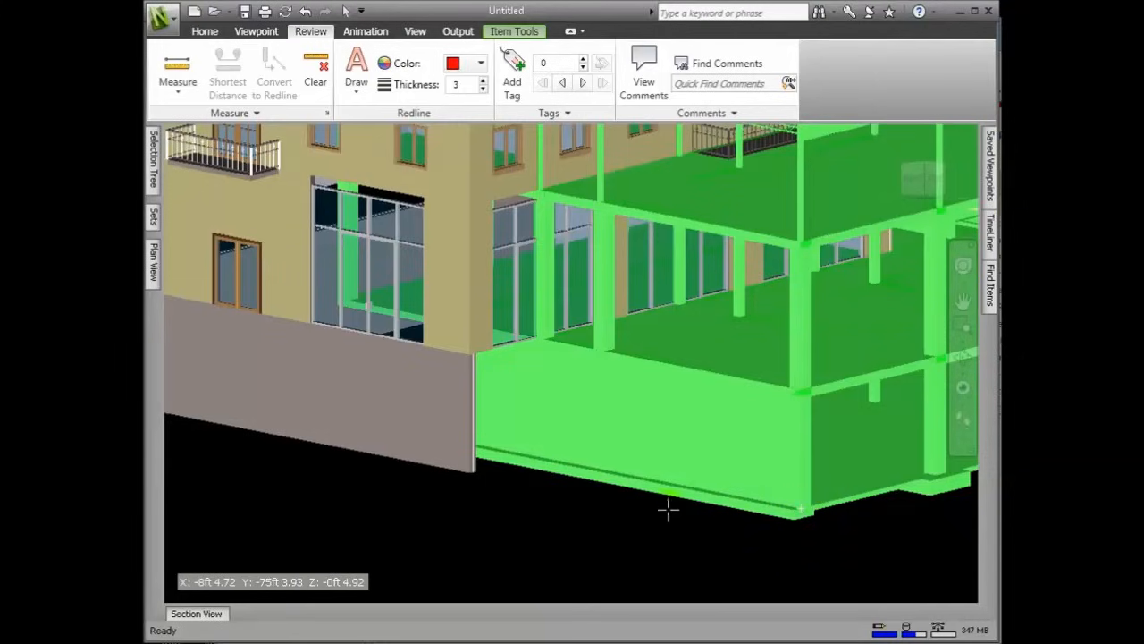
left_click(470, 471)
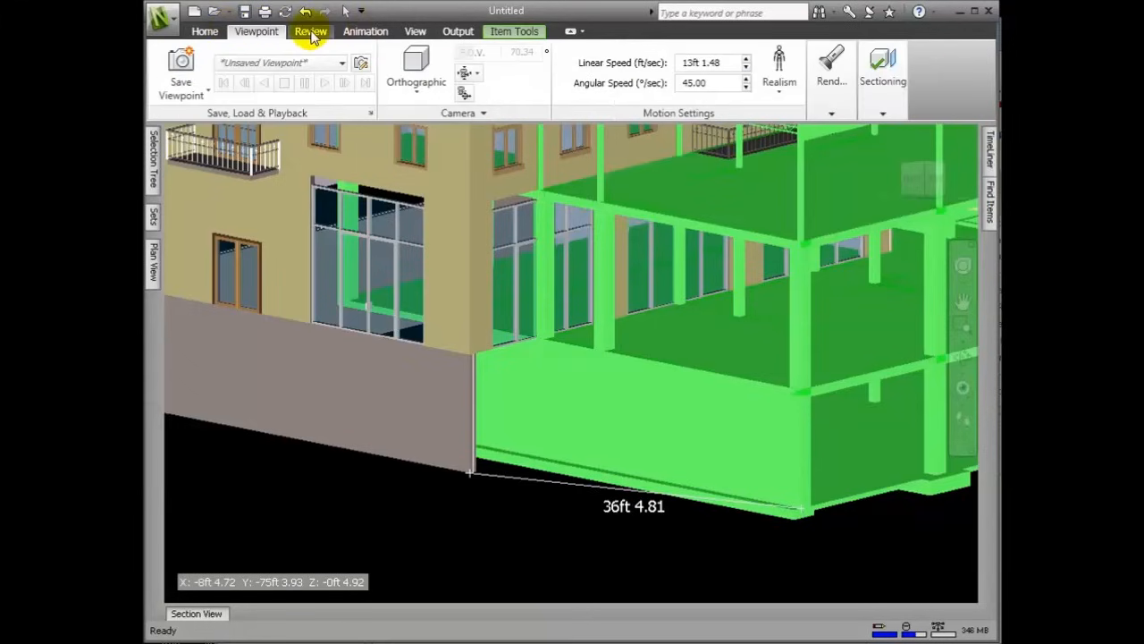
Transform the selected structural model by the measured distance to align it with the architectural shell, and clear the measurement.
left_click(311, 32)
left_click(256, 113)
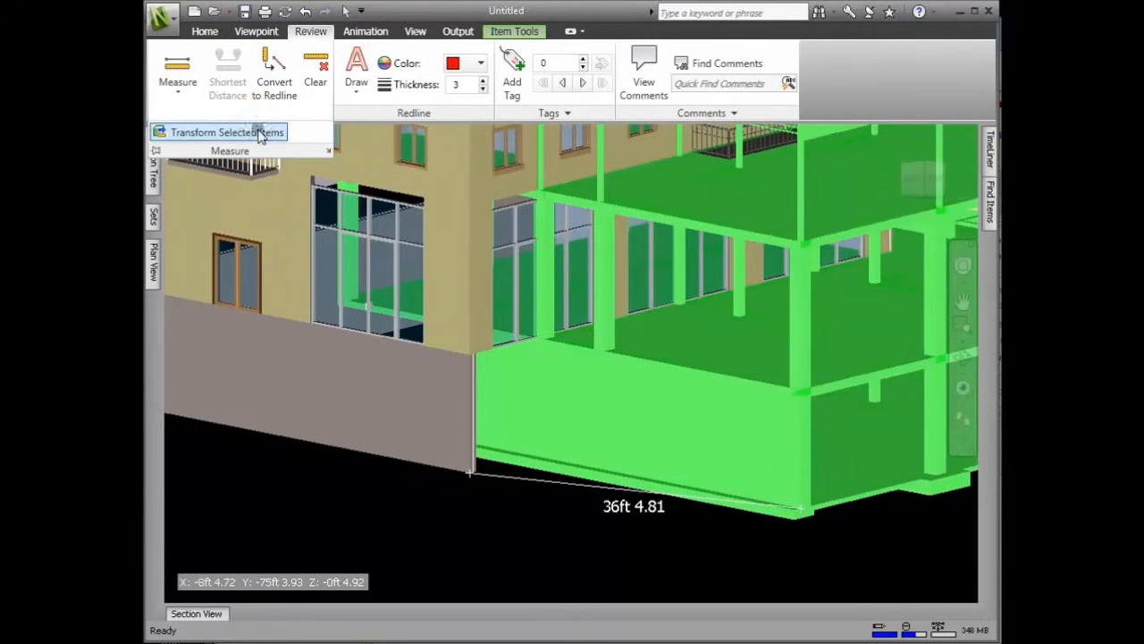
left_click(266, 132)
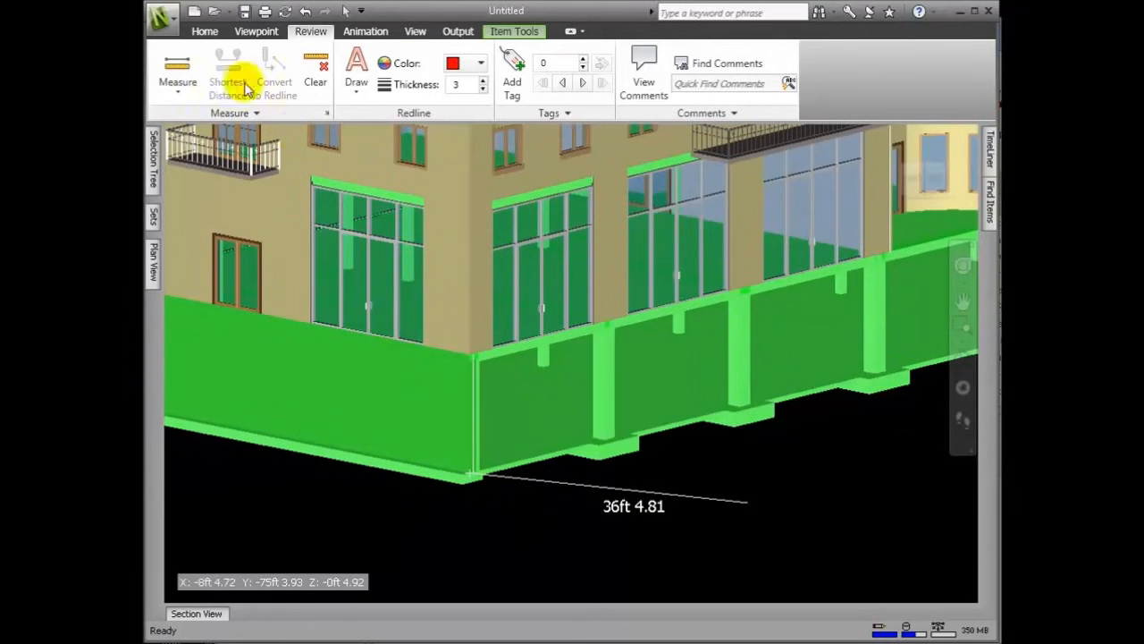
left_click(315, 76)
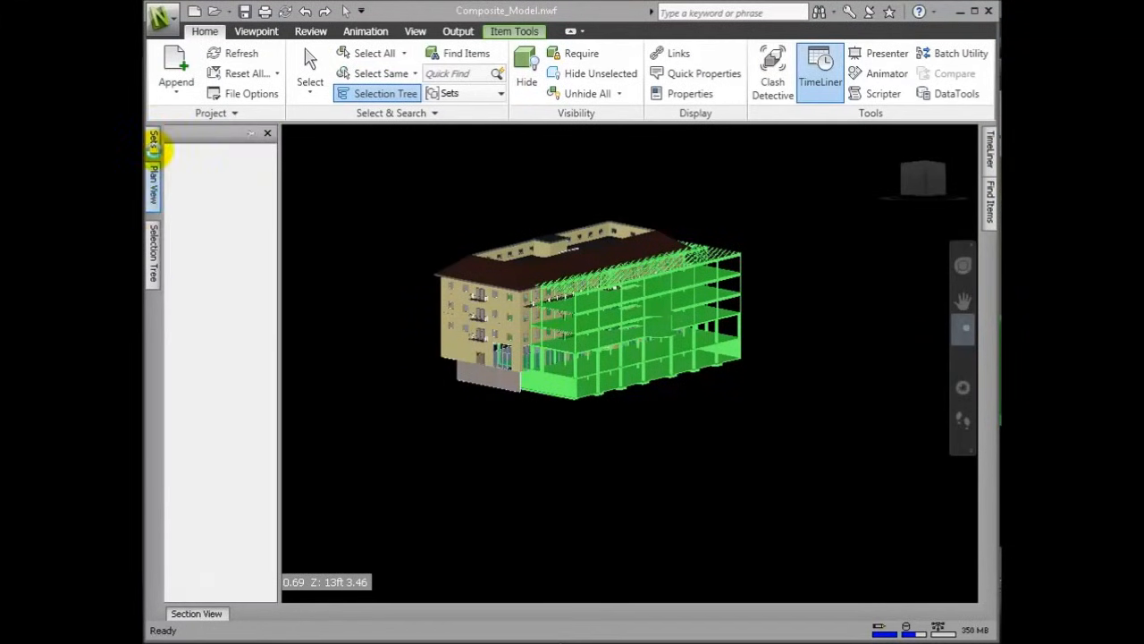
Check in the Selection Tree that Structural_Model.ifc is the selected item, and keep the tree collapsed.
left_click(153, 185)
left_click(152, 262)
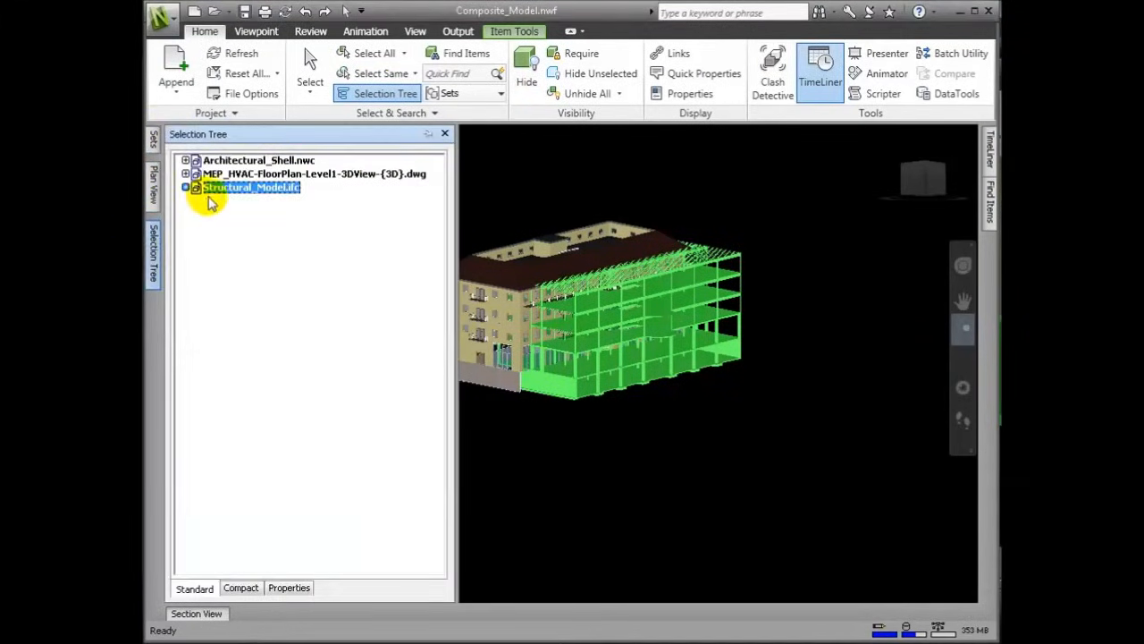
left_click(428, 134)
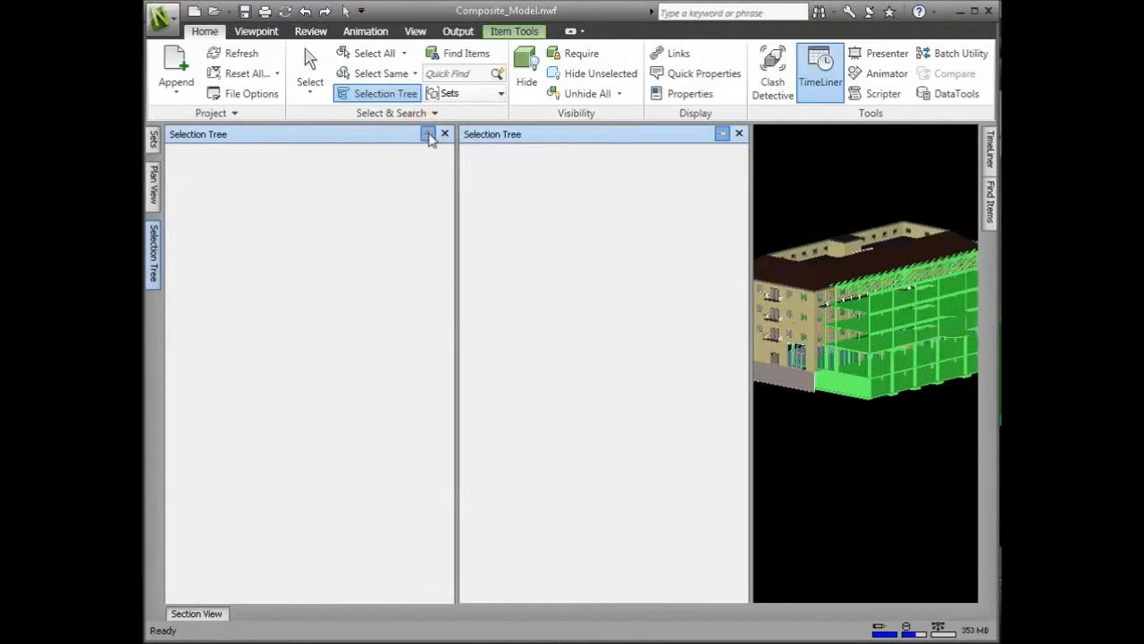
left_click(428, 134)
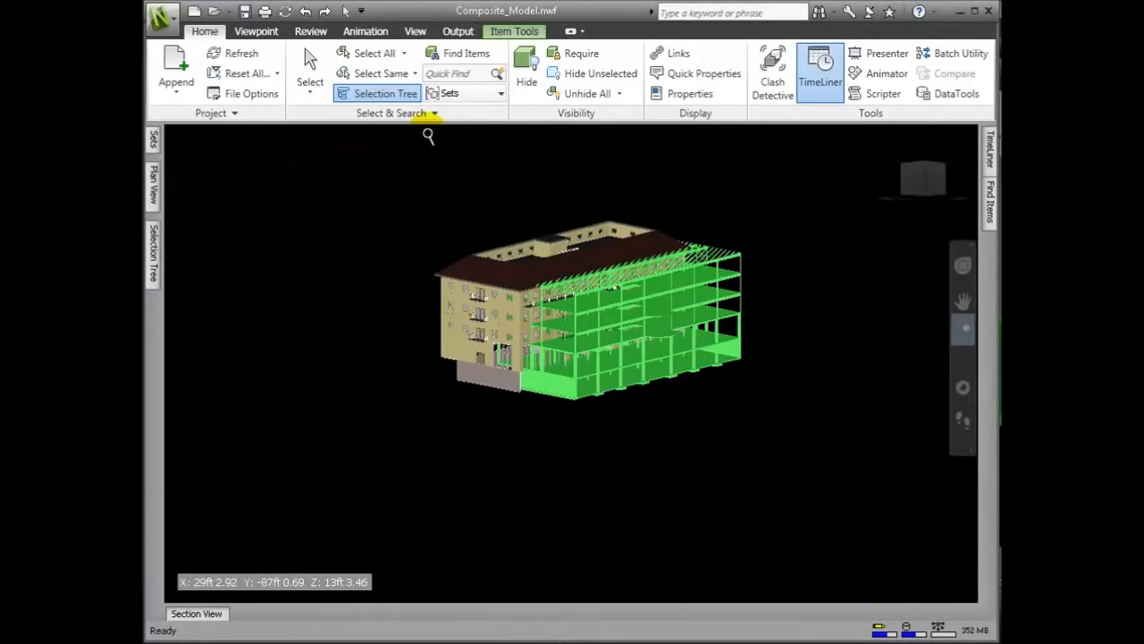
Move the selected structural model to position X -35 ft and Y -10 ft so it lines up with the architectural shell.
left_click(514, 32)
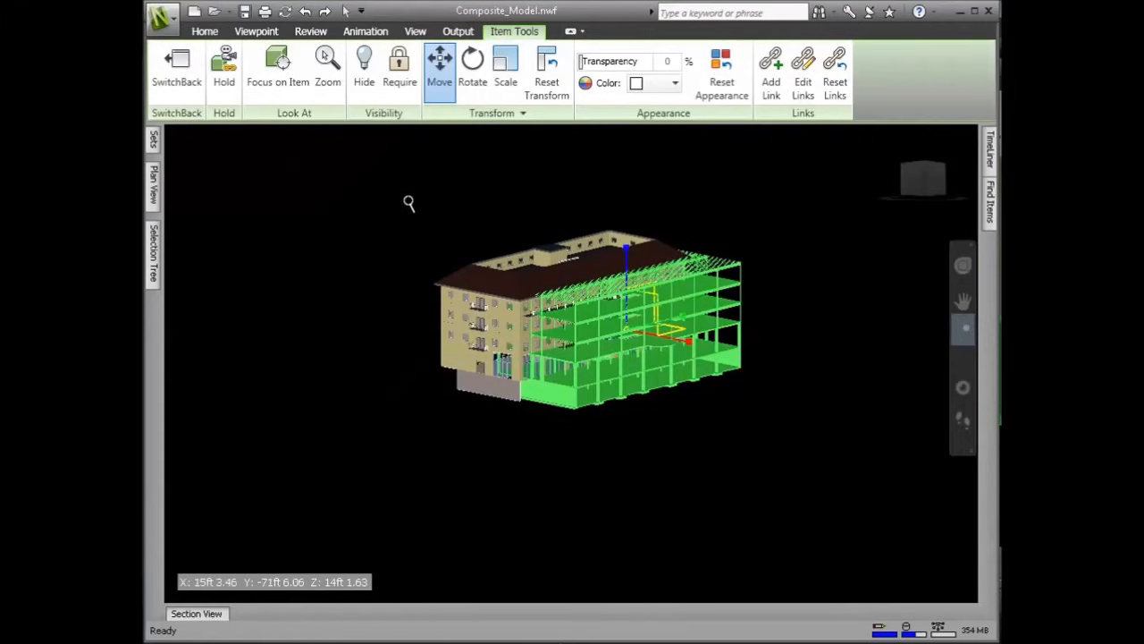
left_click_drag(447, 302, 795, 457)
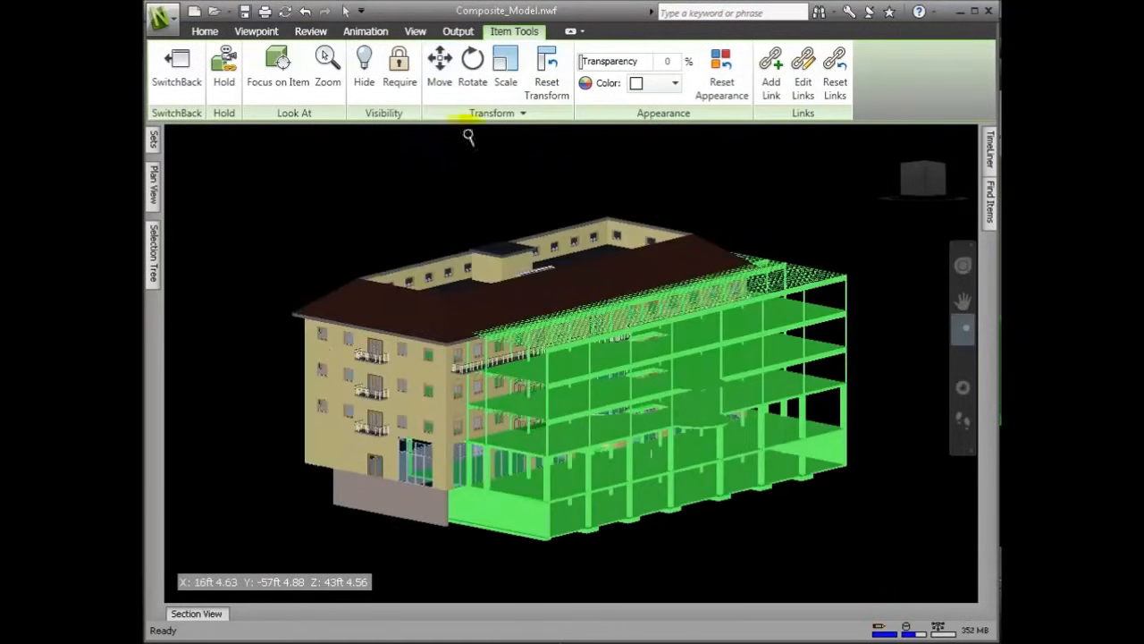
left_click(438, 61)
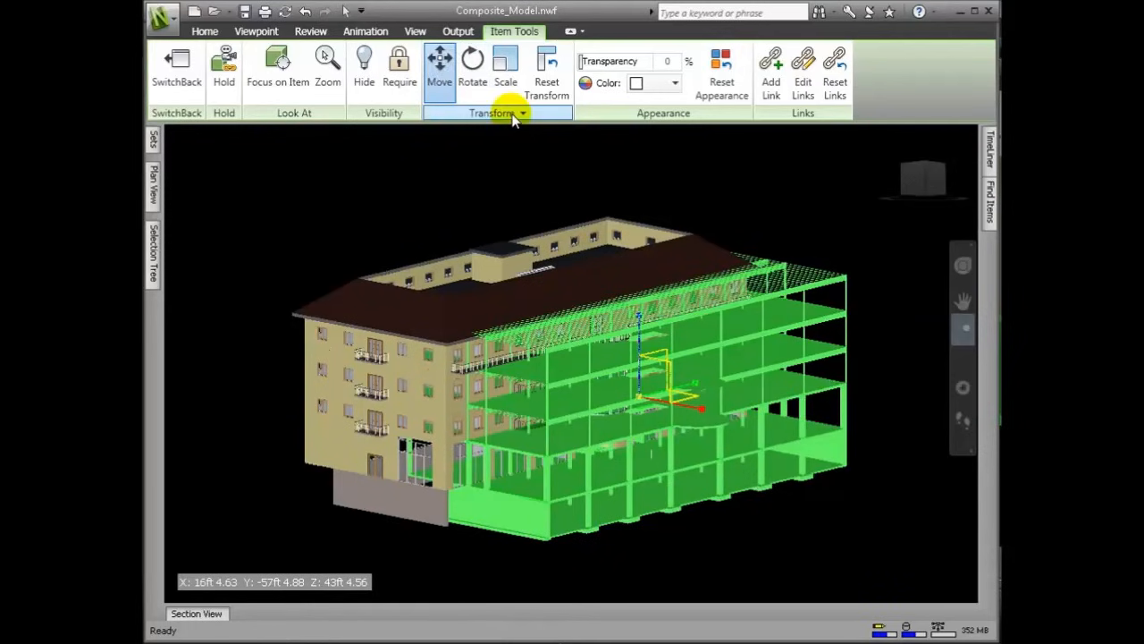
left_click(509, 112)
left_click_drag(548, 152, 494, 153)
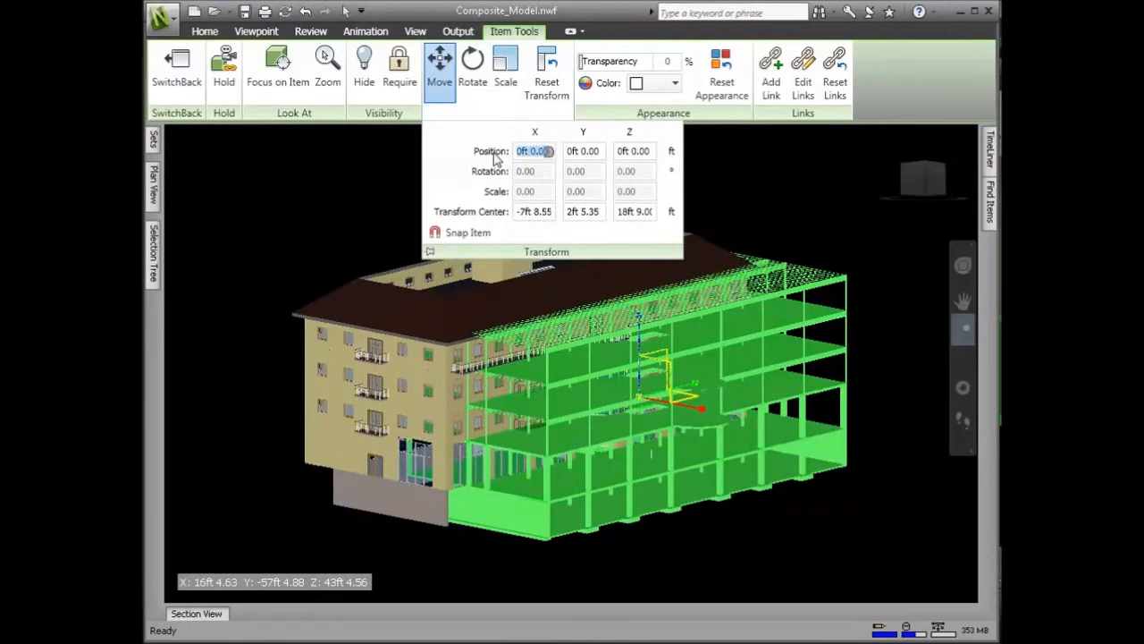
type("-35")
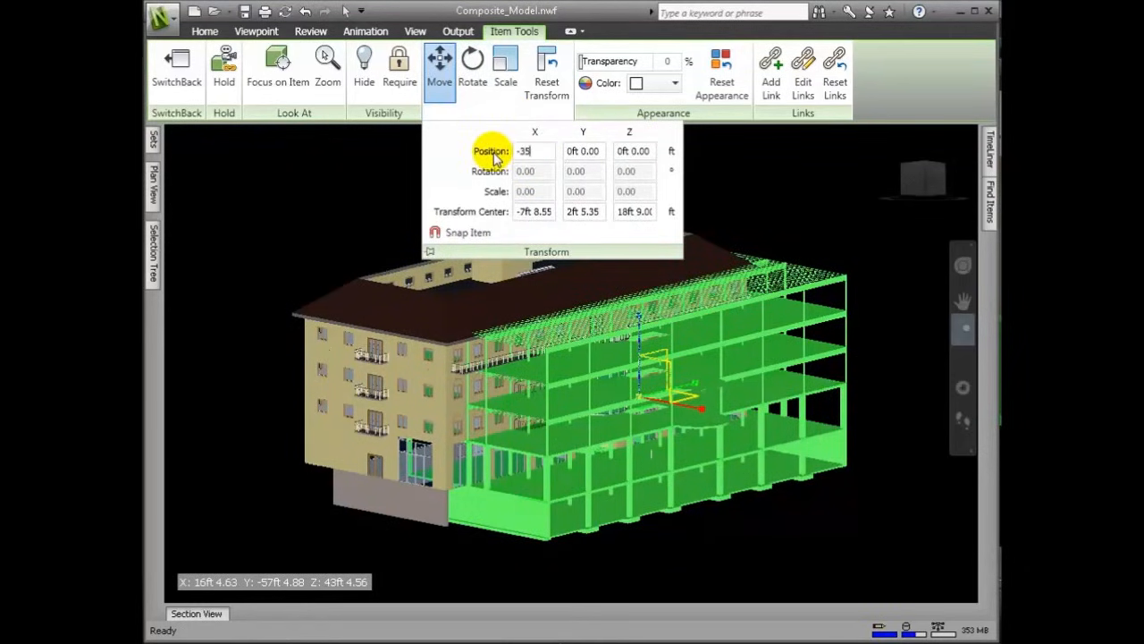
left_click(575, 153)
left_click_drag(604, 154, 565, 157)
type("-10")
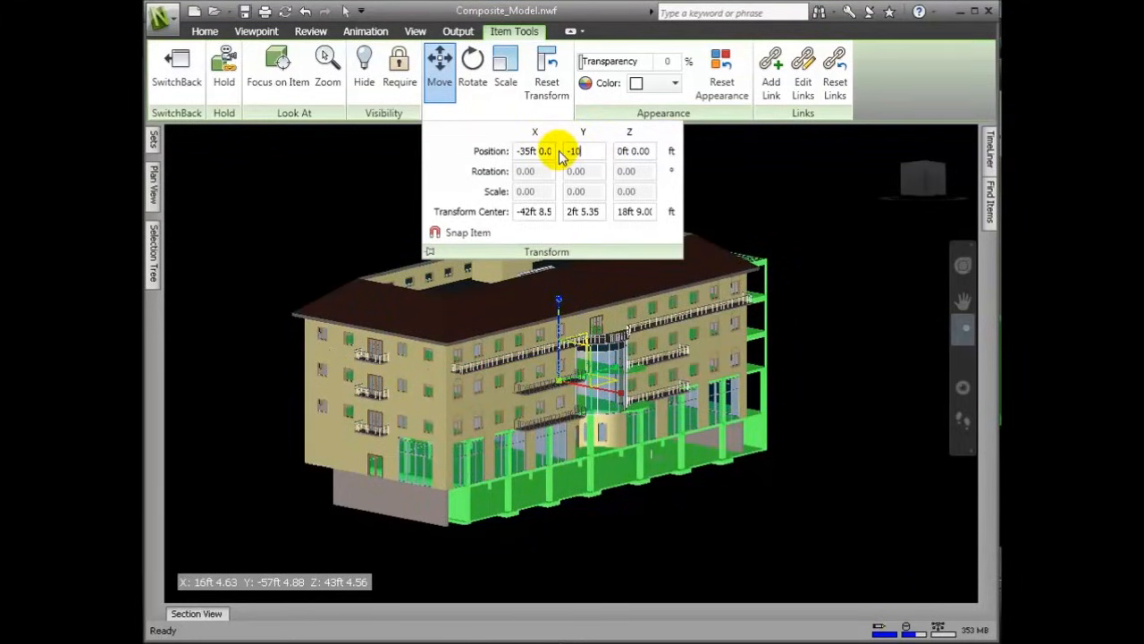
key("Return")
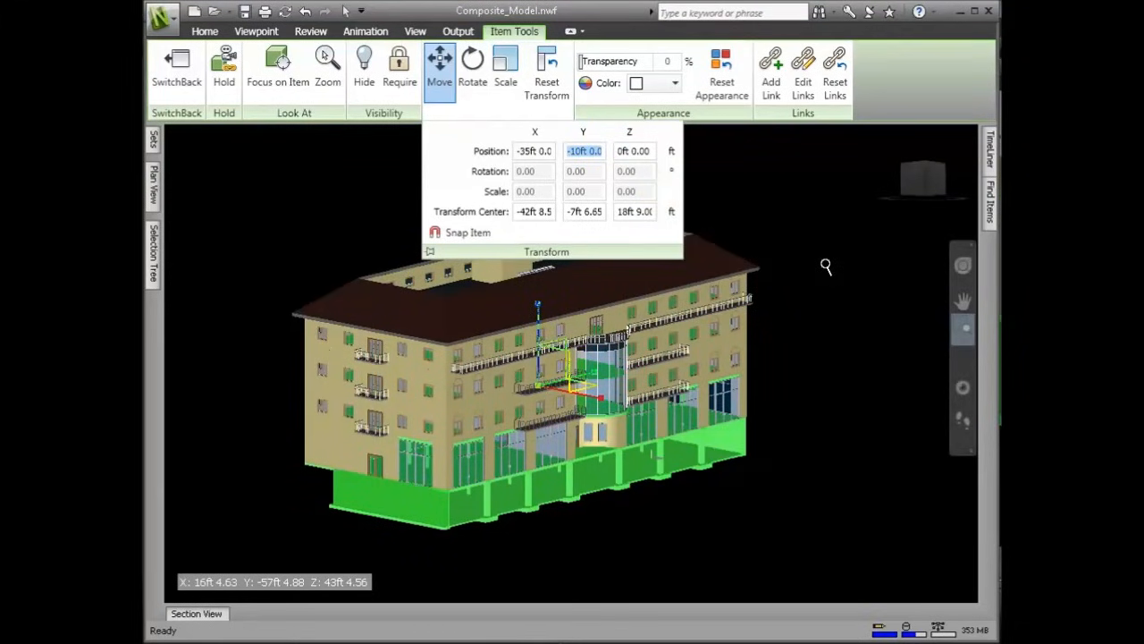
Zoom in on the building's lower front corner to inspect how the structural model meets the architectural shell.
left_click(205, 30)
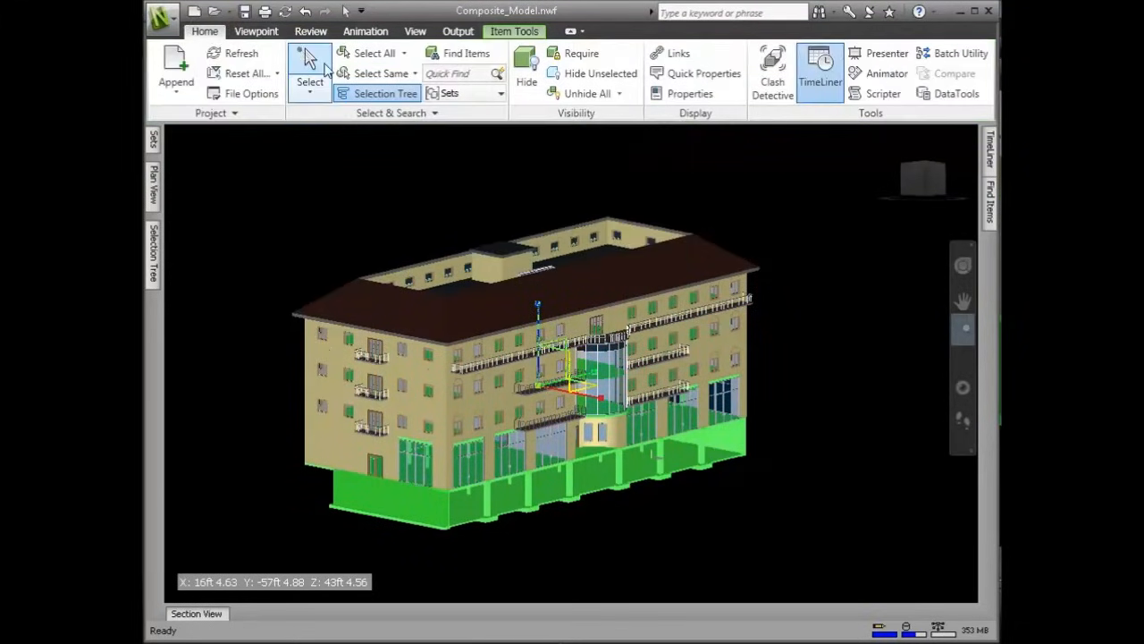
left_click(307, 59)
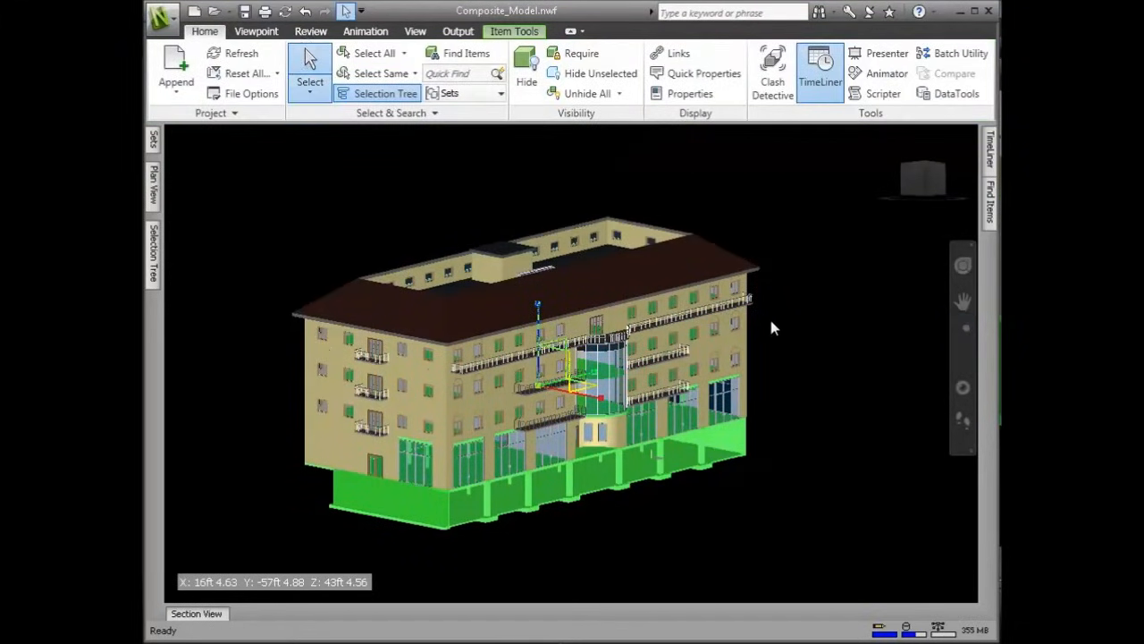
left_click(958, 327)
left_click_drag(338, 379, 542, 561)
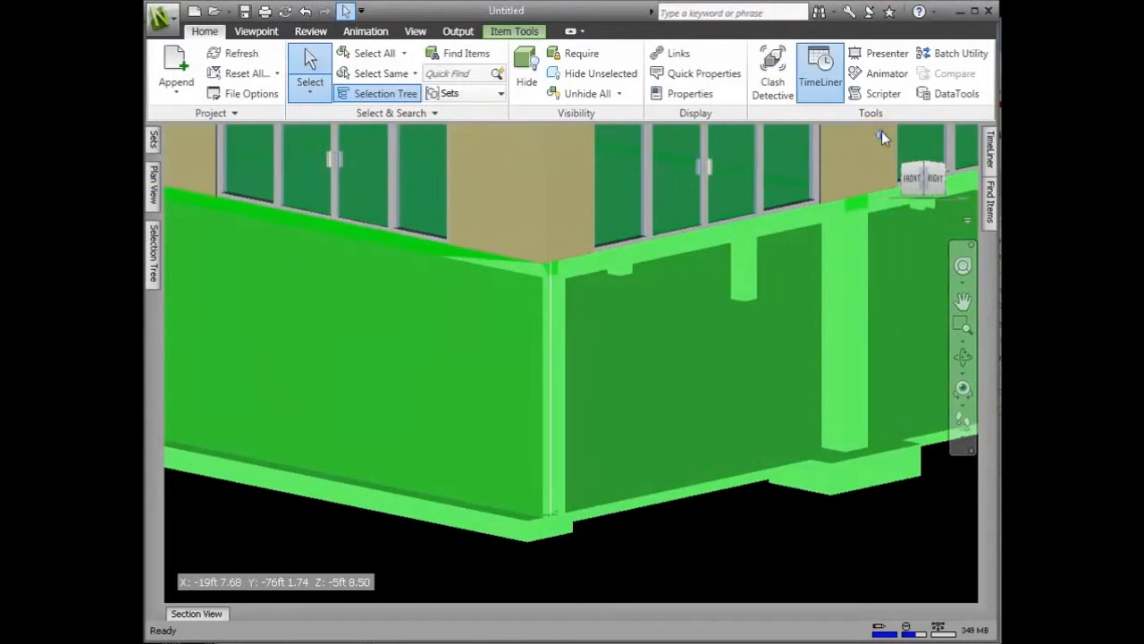
Return to the home view and highlight the architectural shell, HVAC and structural models one by one from the Selection Tree.
left_click(881, 132)
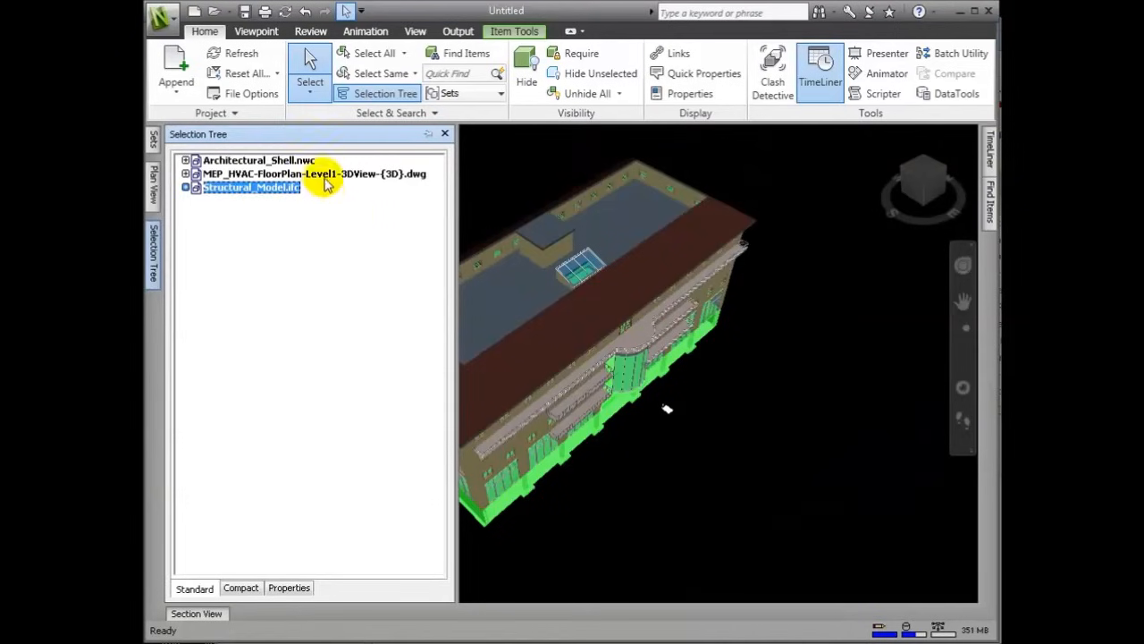
left_click(262, 160)
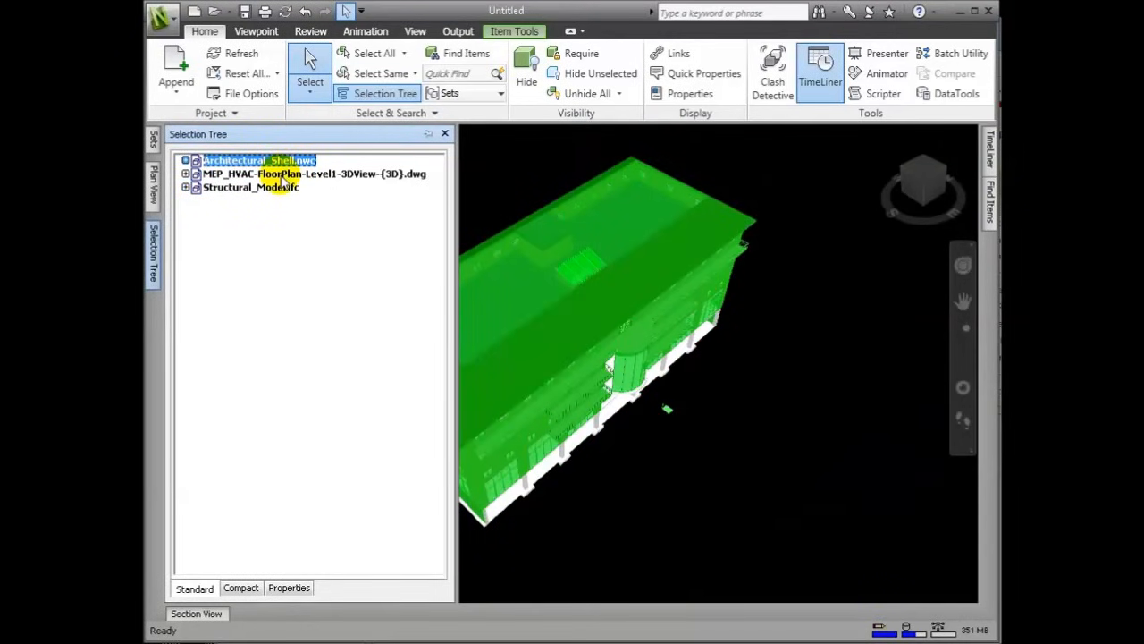
left_click(283, 175)
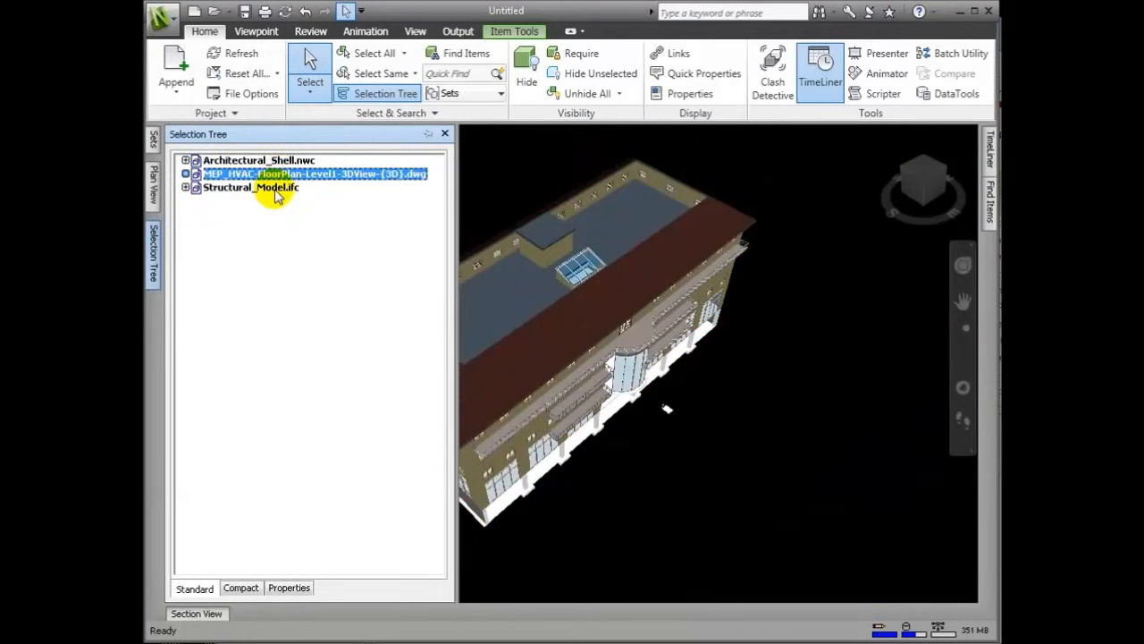
left_click(276, 190)
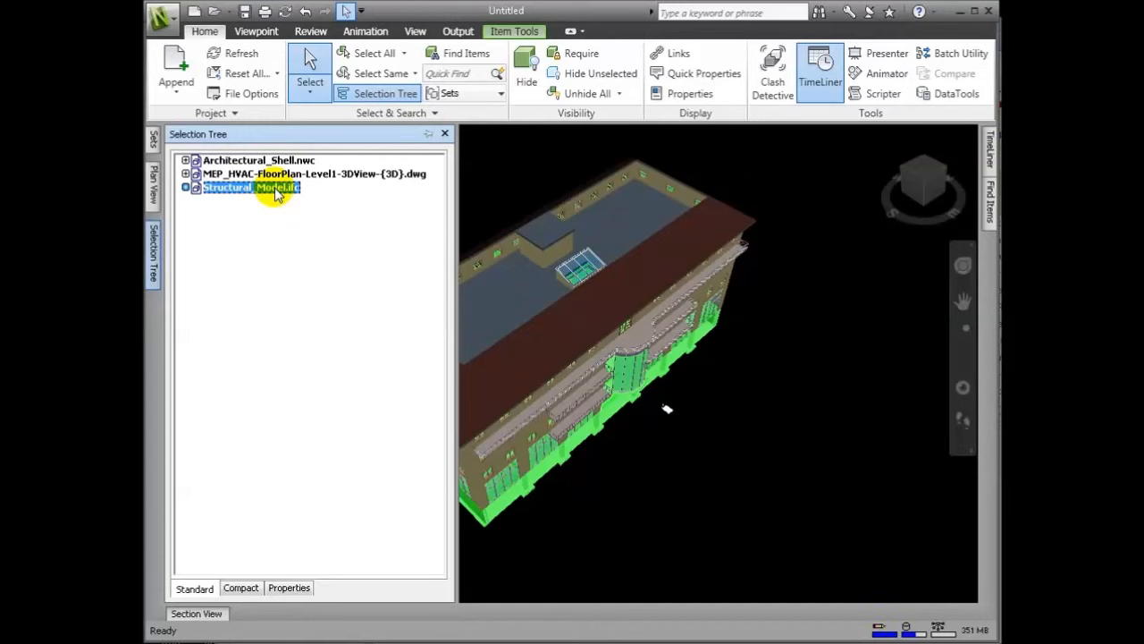
Highlight the MEP_HVAC model and examine its ductwork through the ground-floor windows in a close-up front view.
left_click(283, 176)
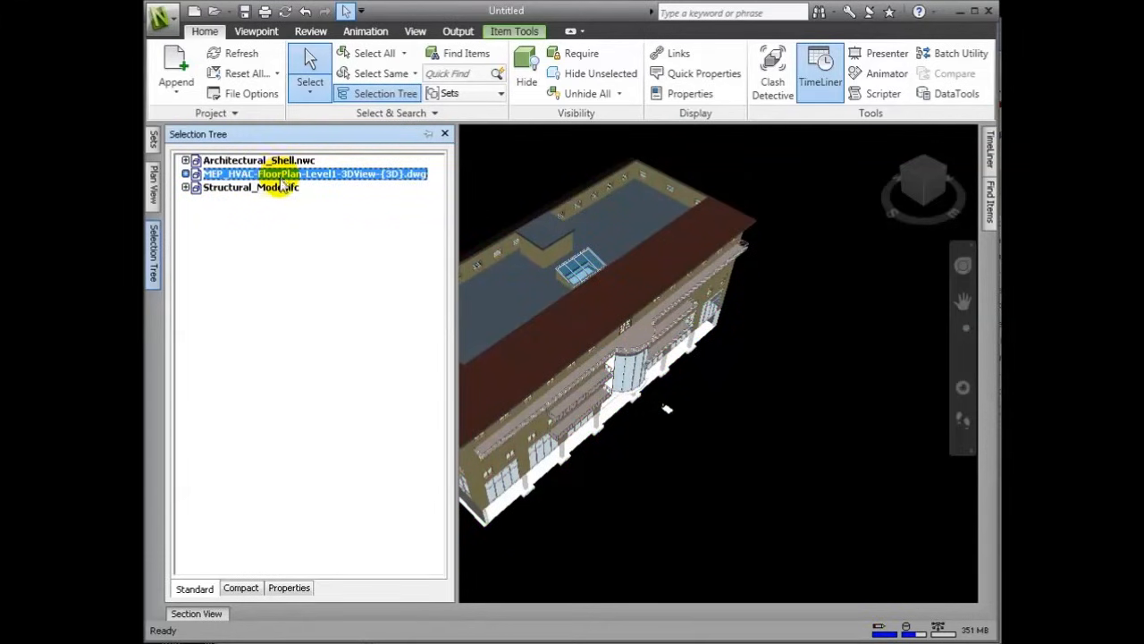
middle_click_drag(764, 504, 747, 423, "shift")
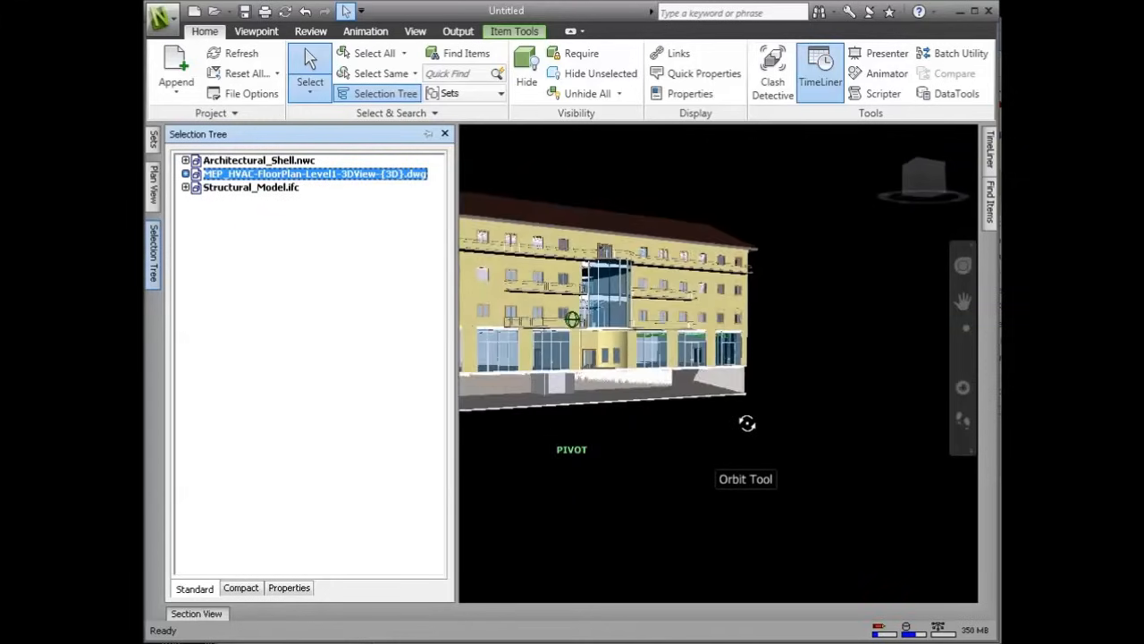
scroll(677, 411, "up", 2)
scroll(631, 360, "up", 2)
scroll(638, 307, "up", 3)
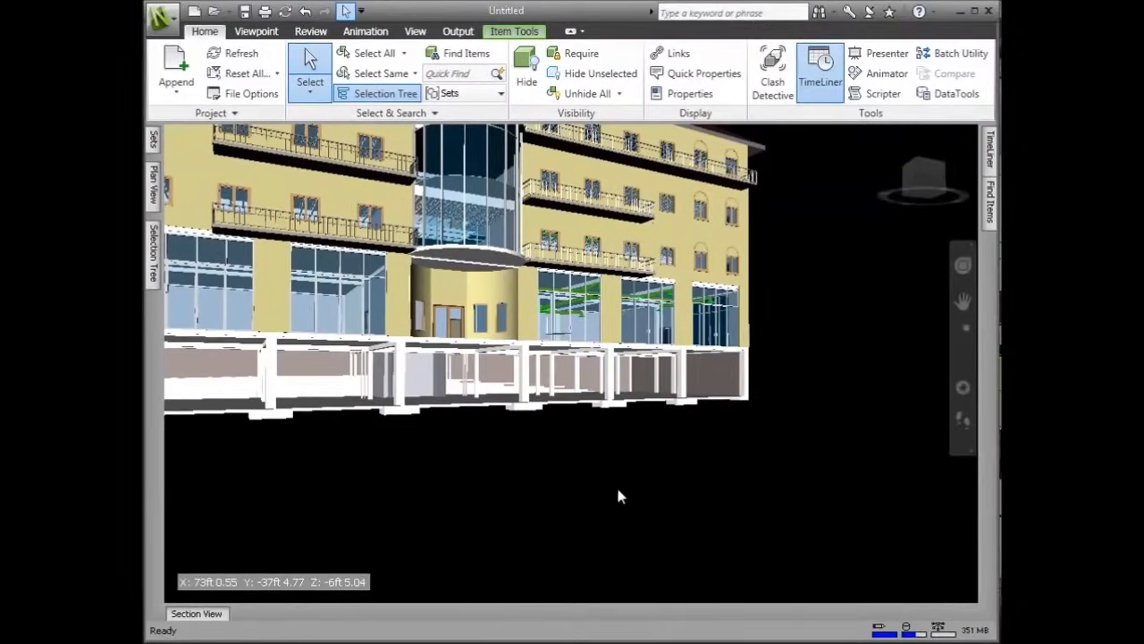
Save the combined model as Composite_Model in the Tutorials folder, using the Navisworks File Set (*.nwf) format.
left_click(162, 17)
left_click(214, 211)
type("C")
key("Down")
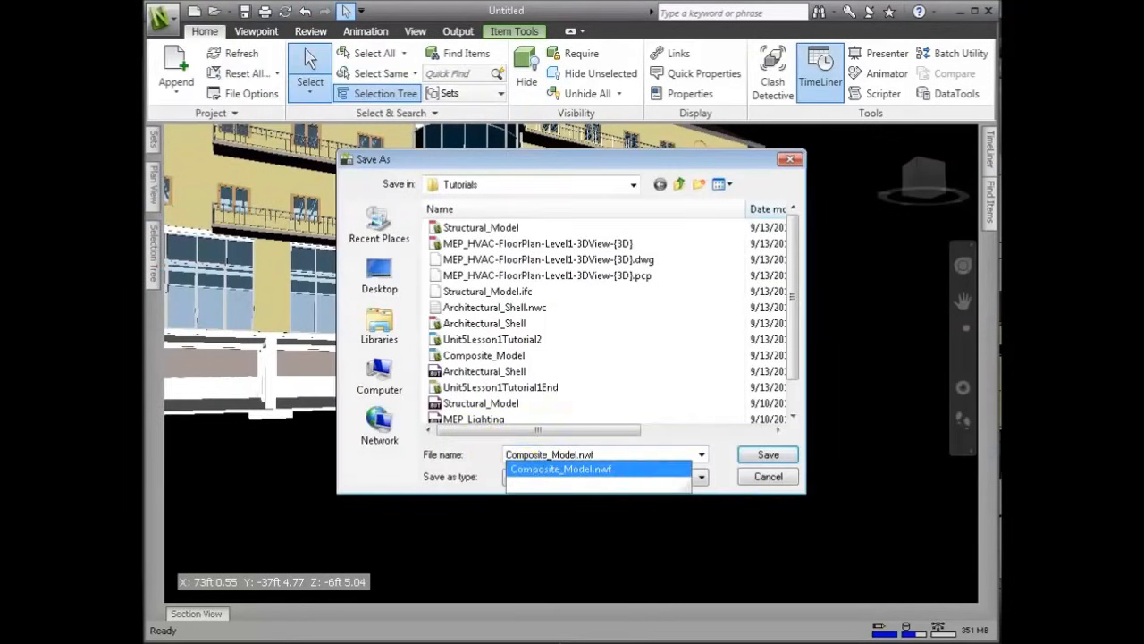
left_click(702, 477)
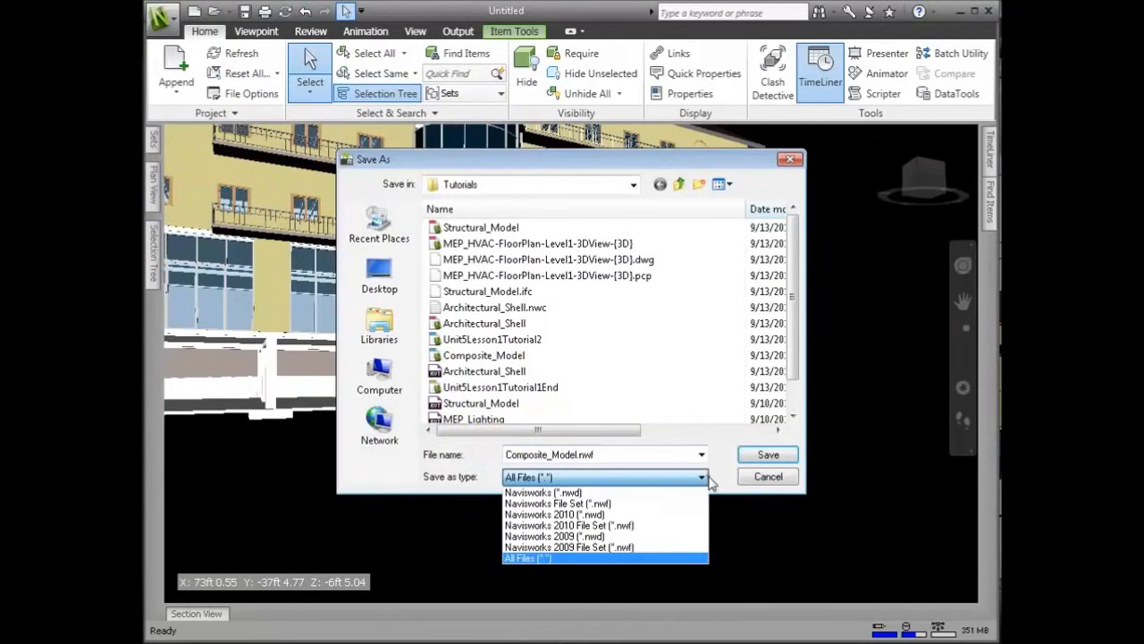
left_click(668, 505)
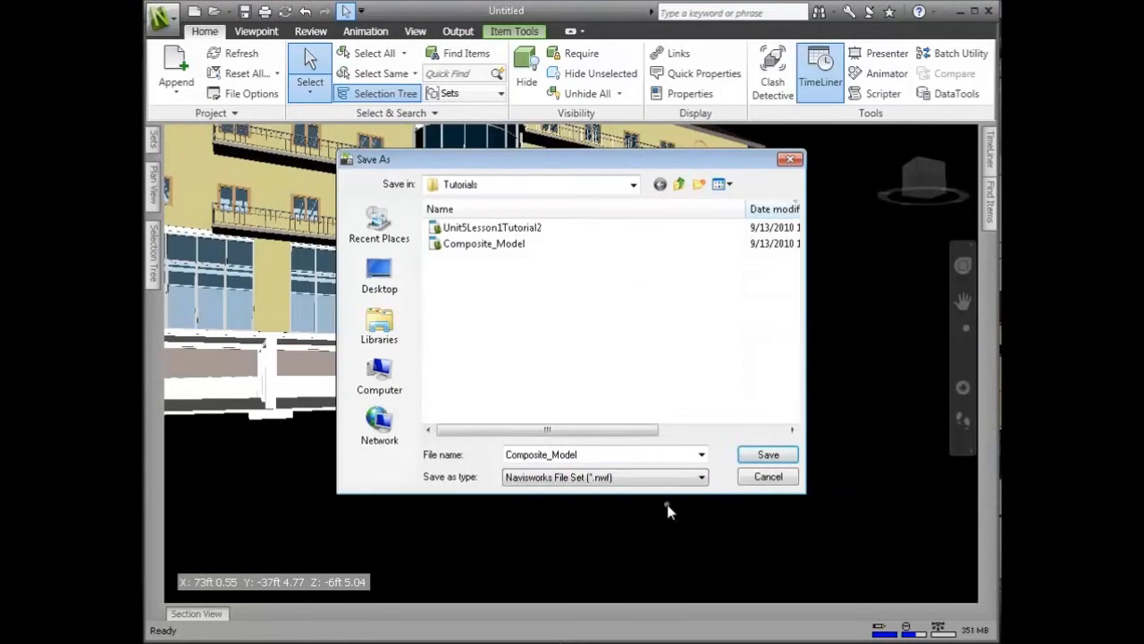
left_click(767, 457)
left_click(769, 456)
left_click(800, 388)
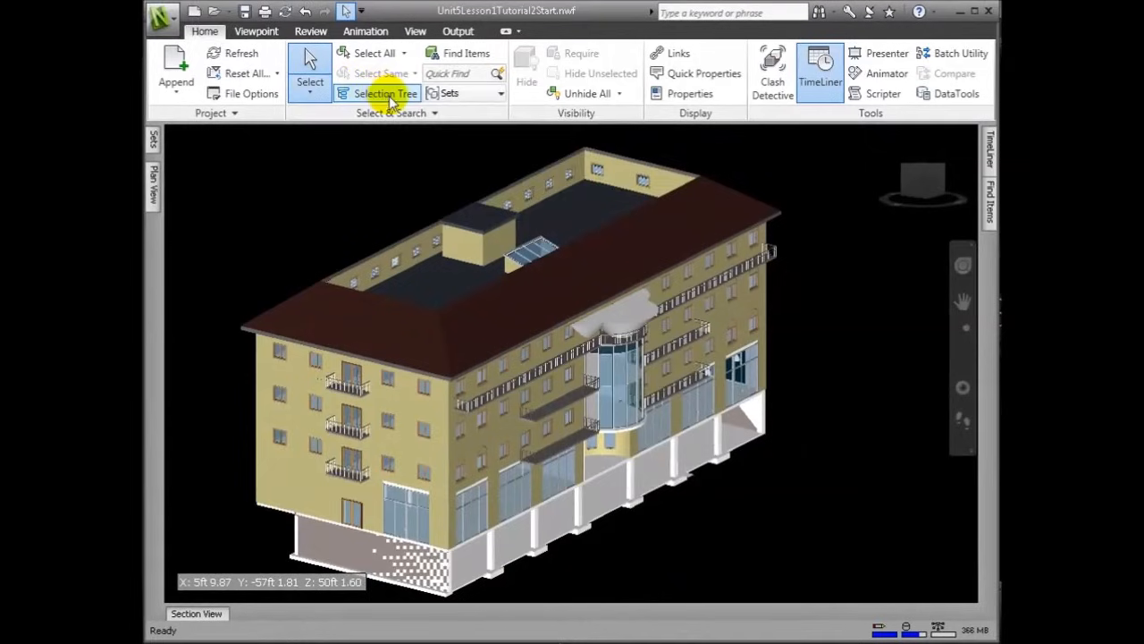
Highlight the architectural, structural, HVAC, lighting and plumbing models in turn from the Selection Tree, and collapse the tree.
left_click(390, 100)
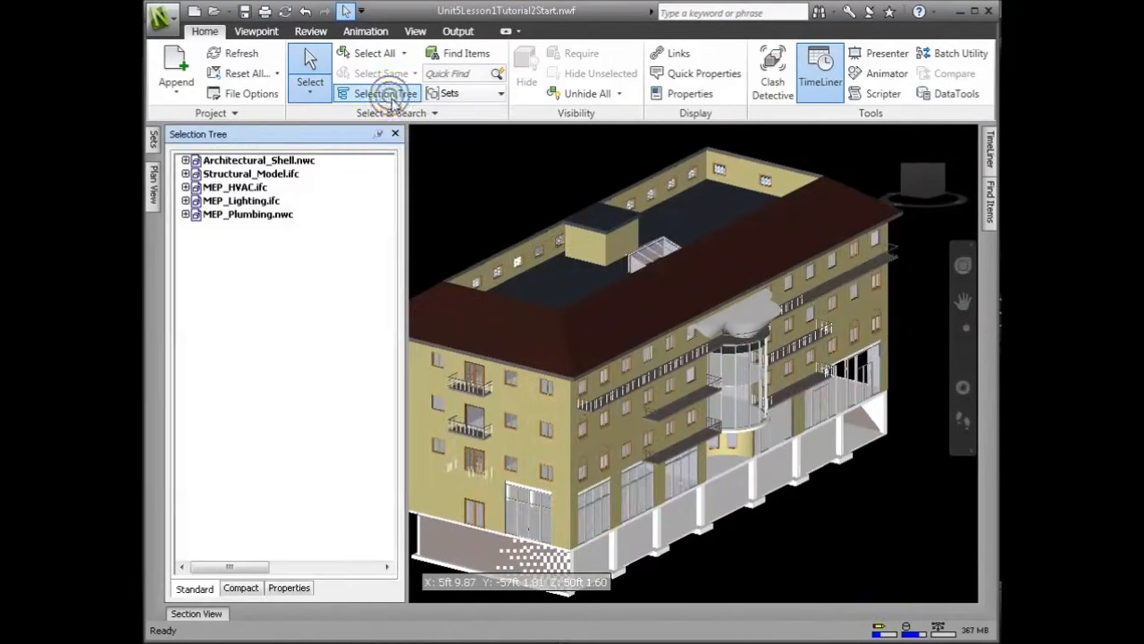
left_click(215, 160)
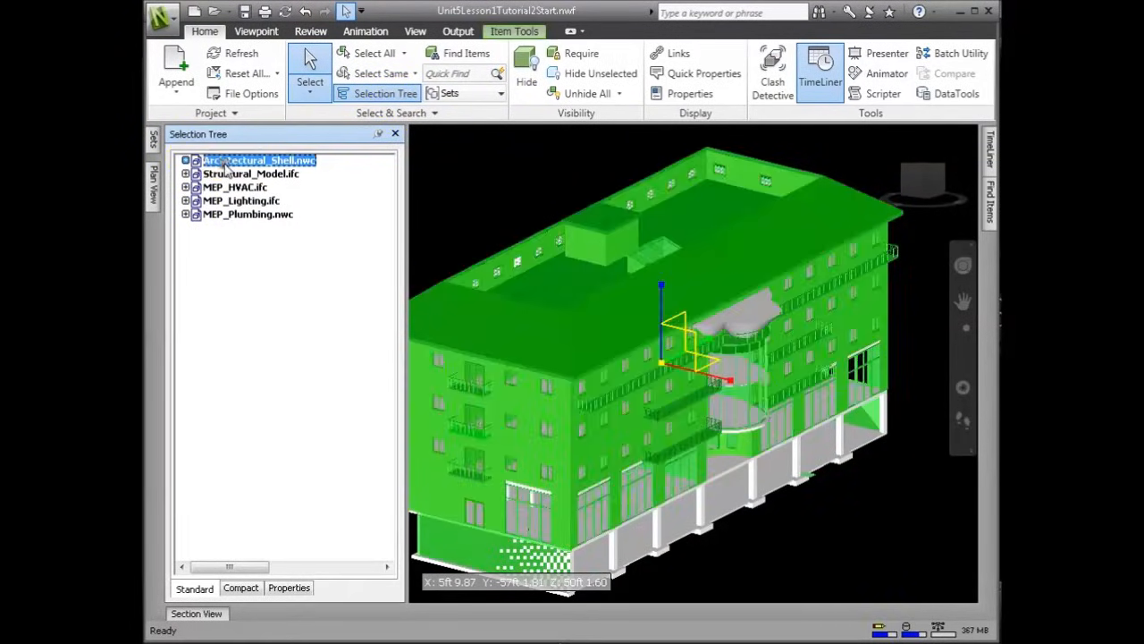
left_click(265, 175)
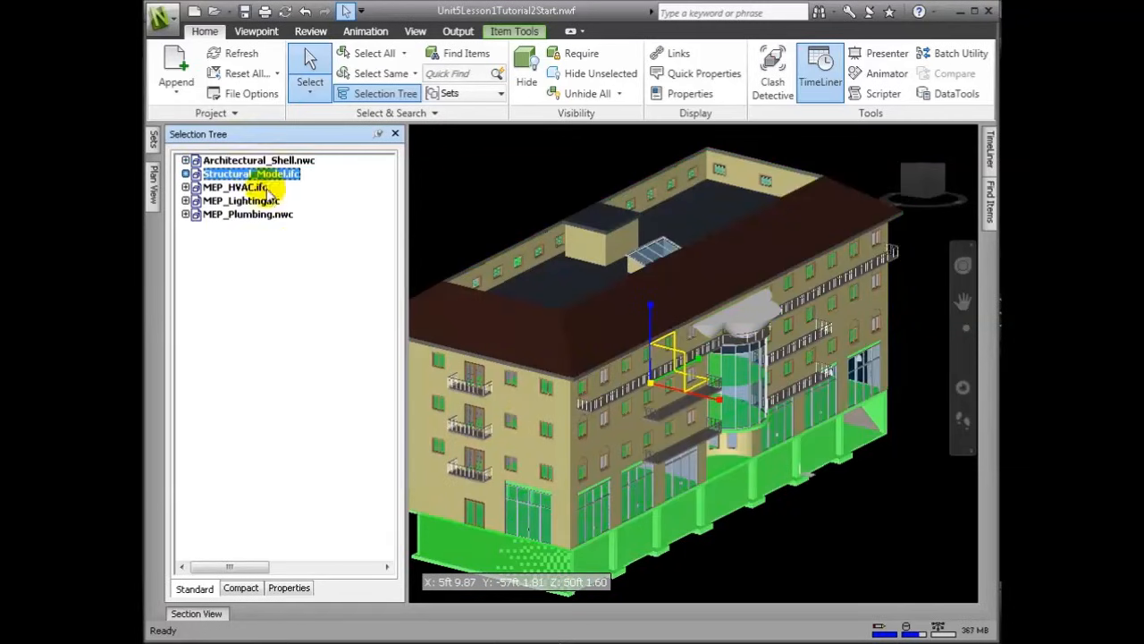
double_click(237, 187)
left_click(237, 215)
left_click(243, 228)
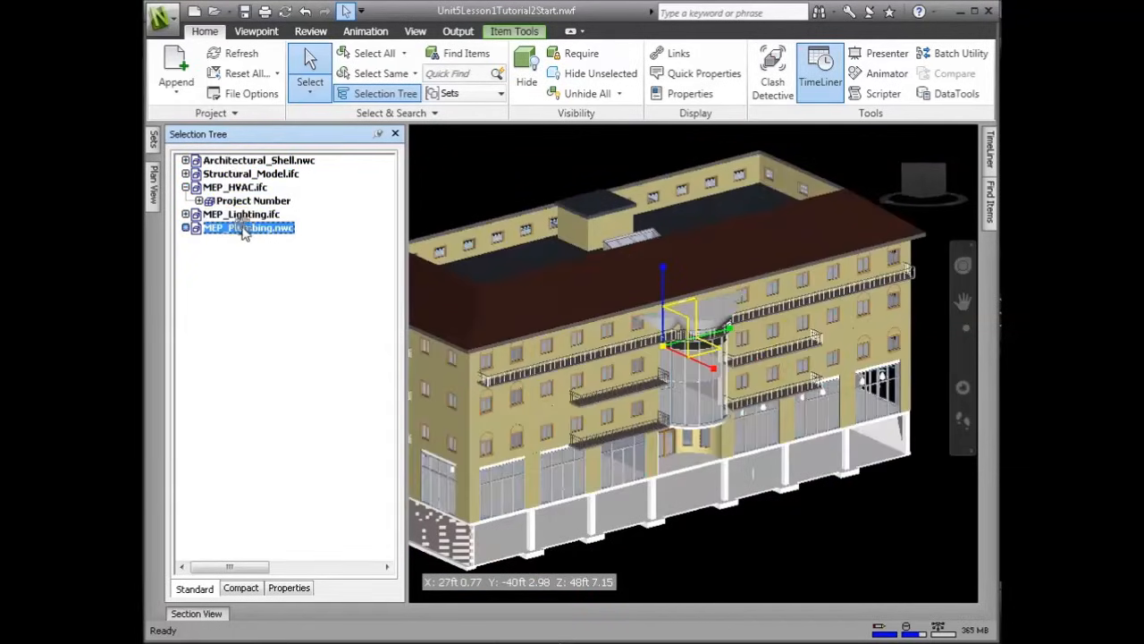
left_click(243, 229)
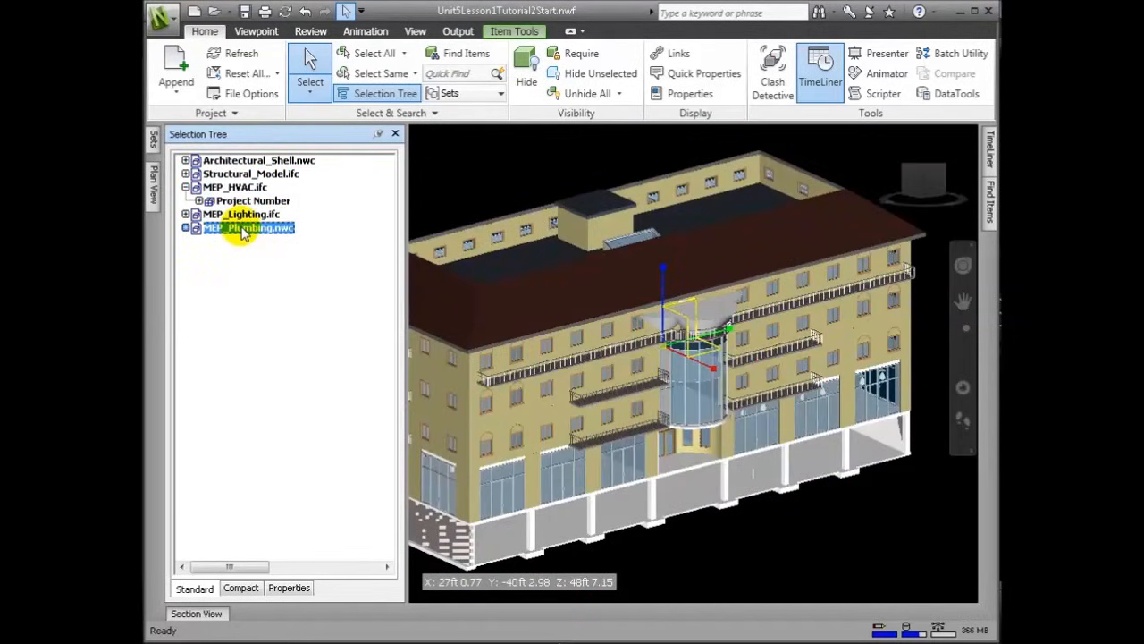
left_click(378, 133)
Examine the building from its upper and lower front-left corners with the ViewCube.
left_click(924, 172)
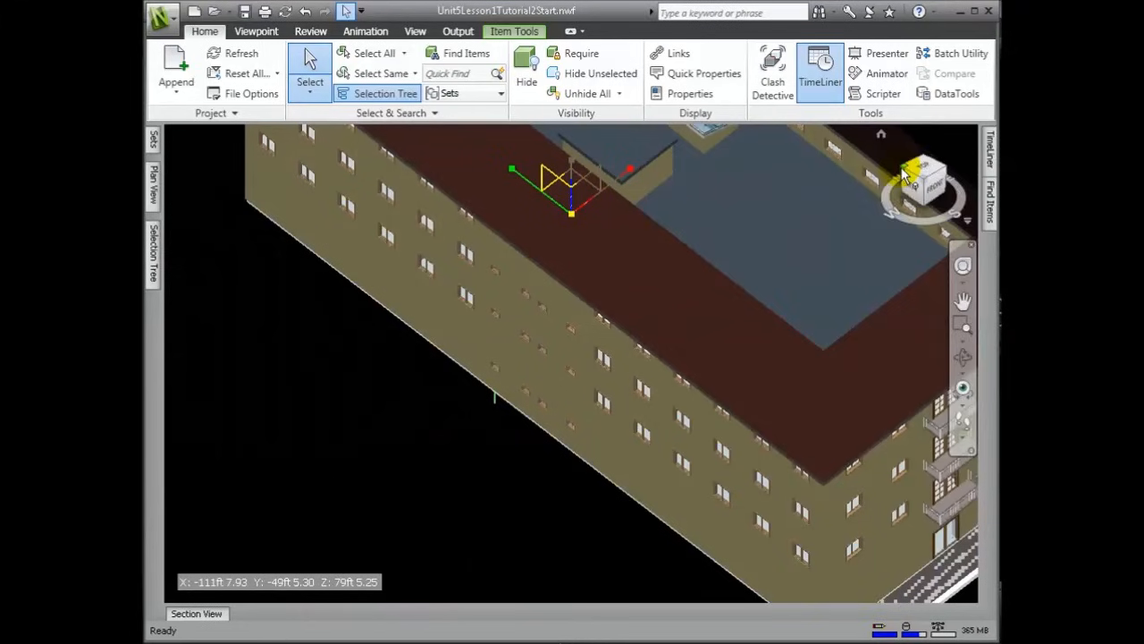
scroll(840, 238, "down", 5)
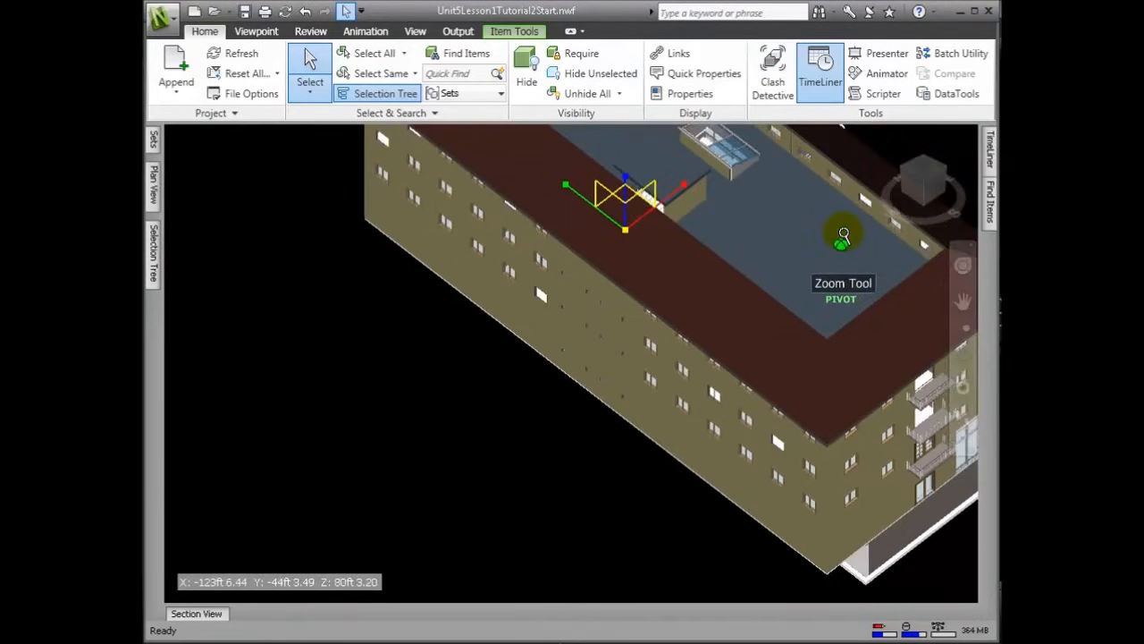
scroll(844, 234, "down", 1)
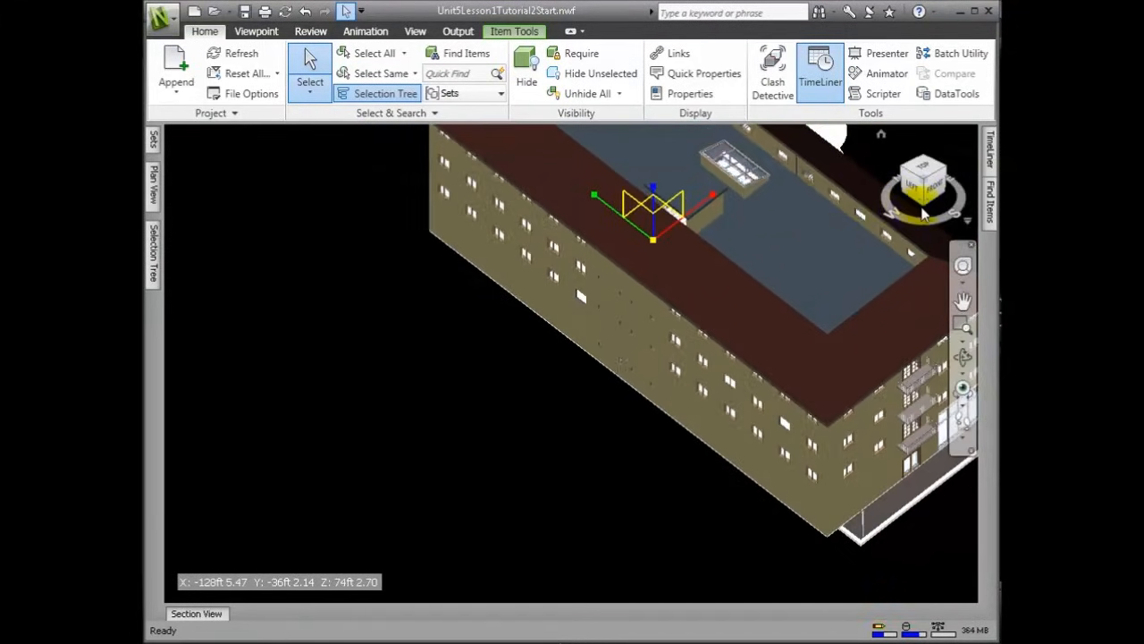
left_click(924, 207)
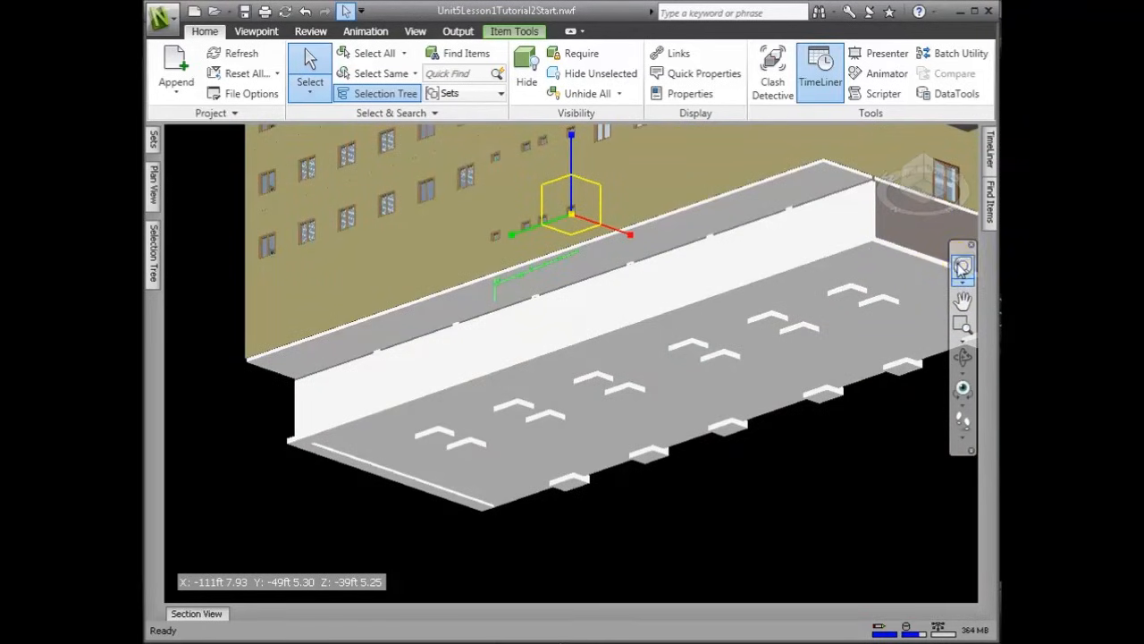
Orbit, pan and zoom around the building's exterior with the full navigation SteeringWheel.
left_click_drag(907, 306, 690, 380)
left_click_drag(812, 375, 766, 394)
key("shift+w")
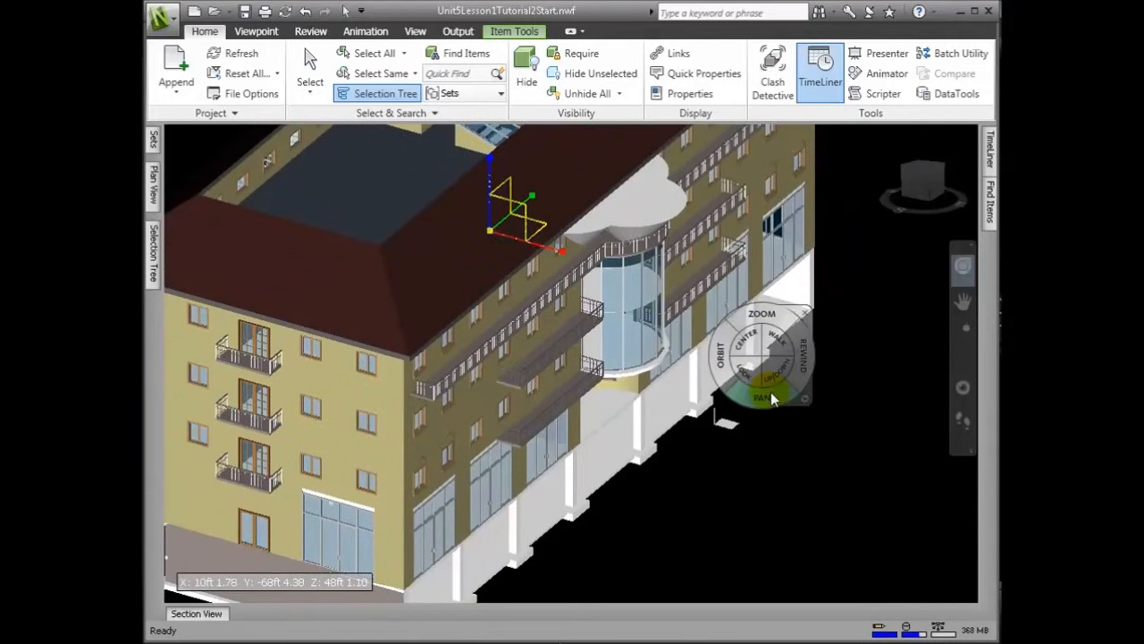
mouse_move(766, 325)
left_mouse_down()
mouse_move(754, 324)
mouse_move(760, 318)
left_mouse_up()
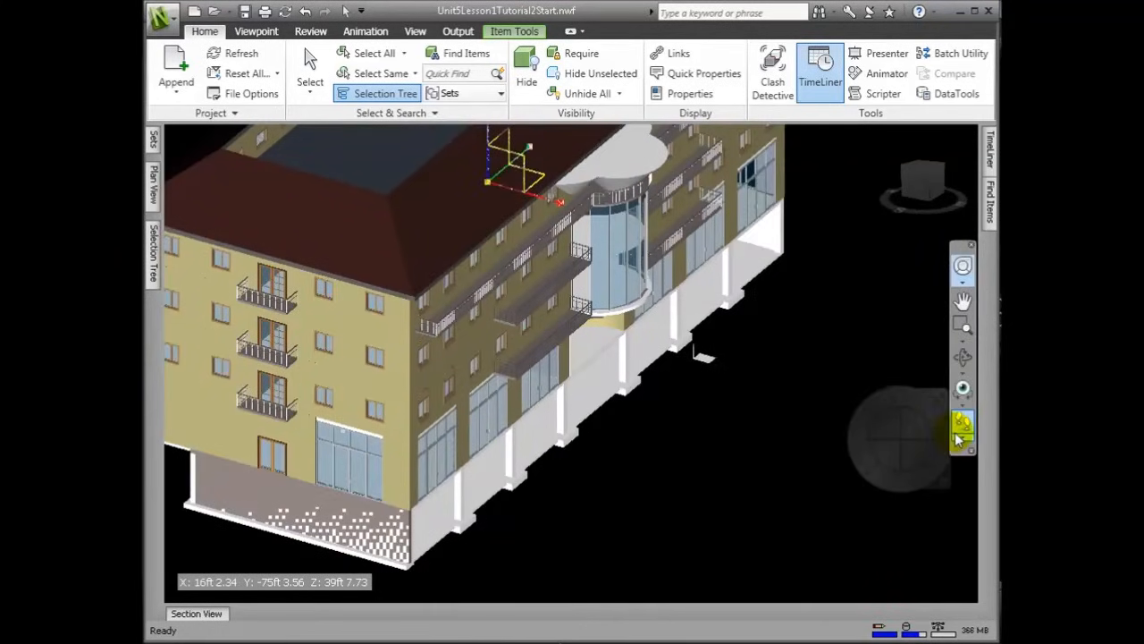
Walk along the building's front facade and in past the curved yellow entrance wall with the Walk and Look tools.
left_click(962, 428)
left_click_drag(824, 405, 805, 464)
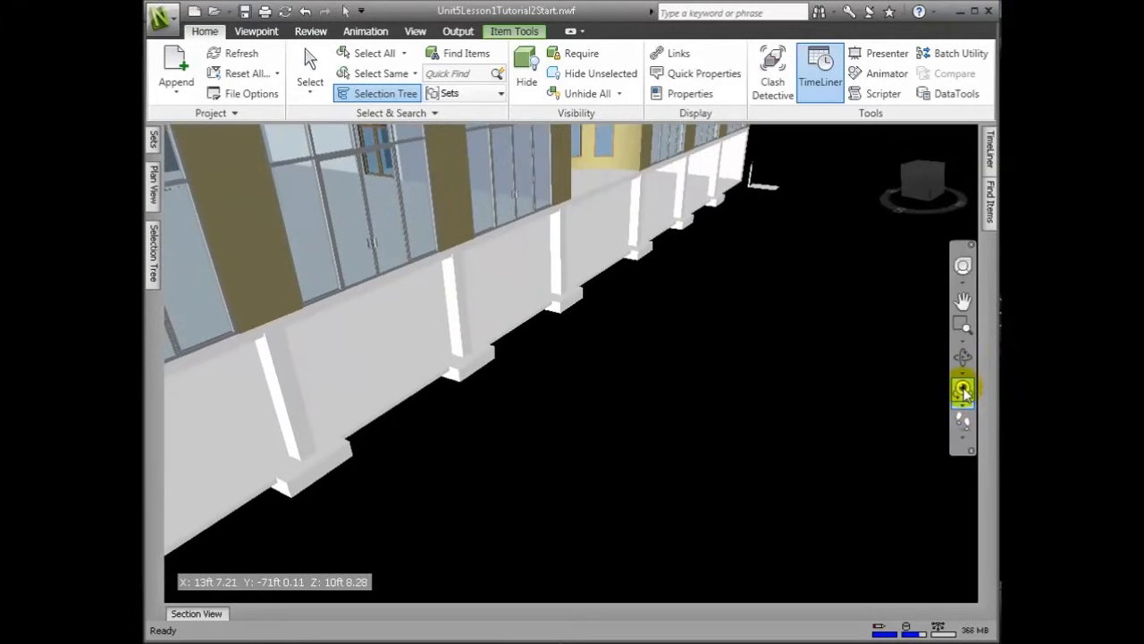
left_click_drag(875, 382, 767, 413)
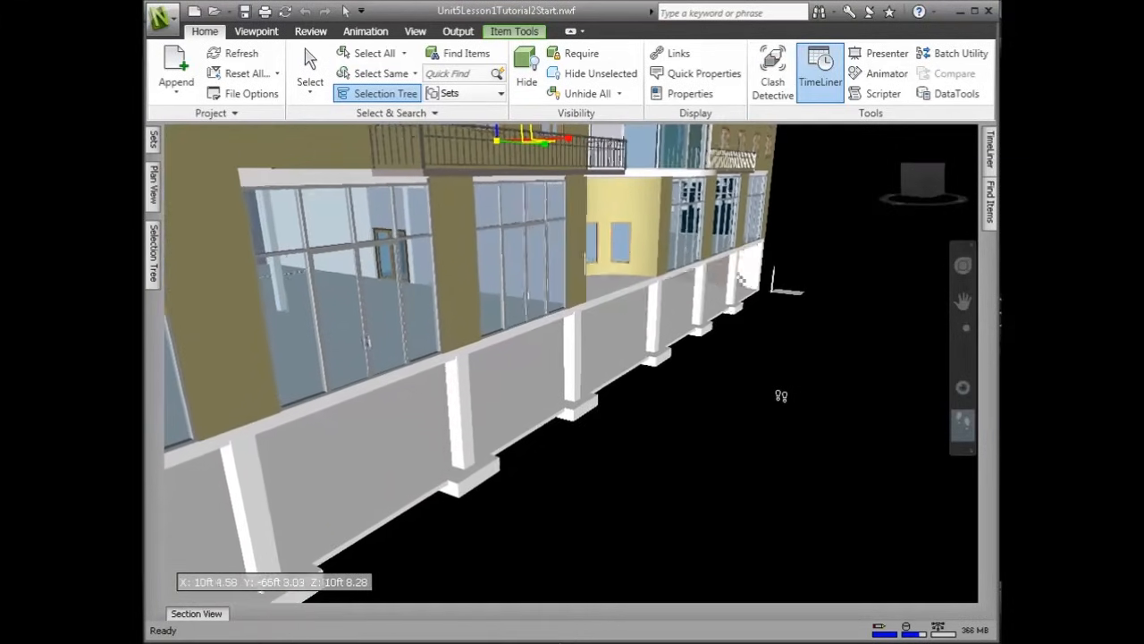
left_click_drag(821, 393, 824, 392)
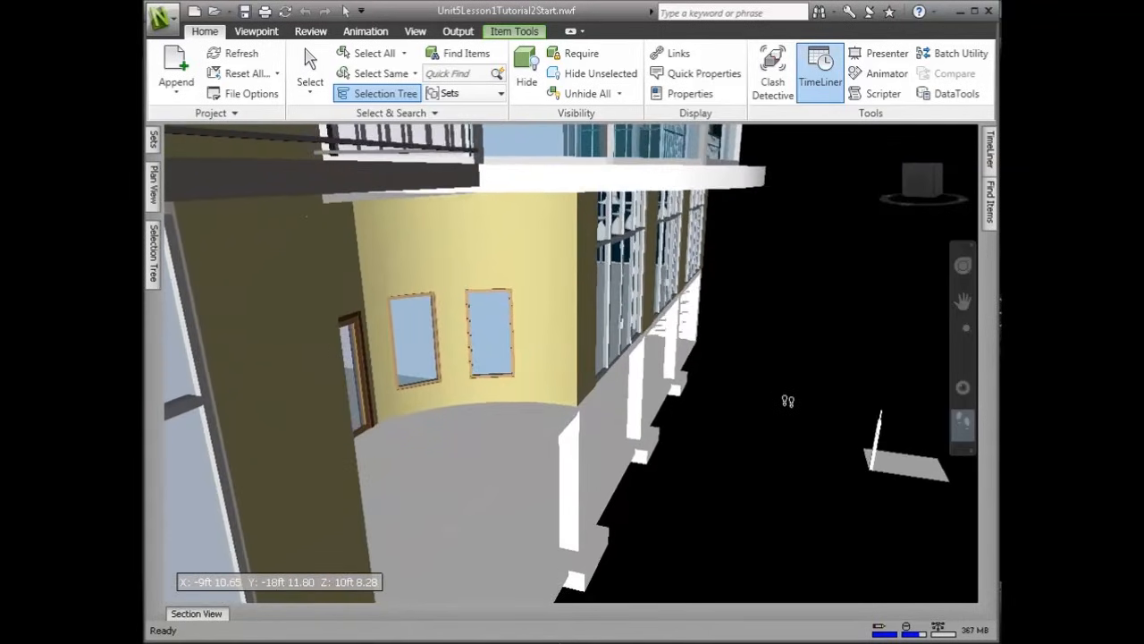
left_click_drag(787, 391, 653, 533)
left_click_drag(641, 368, 650, 312)
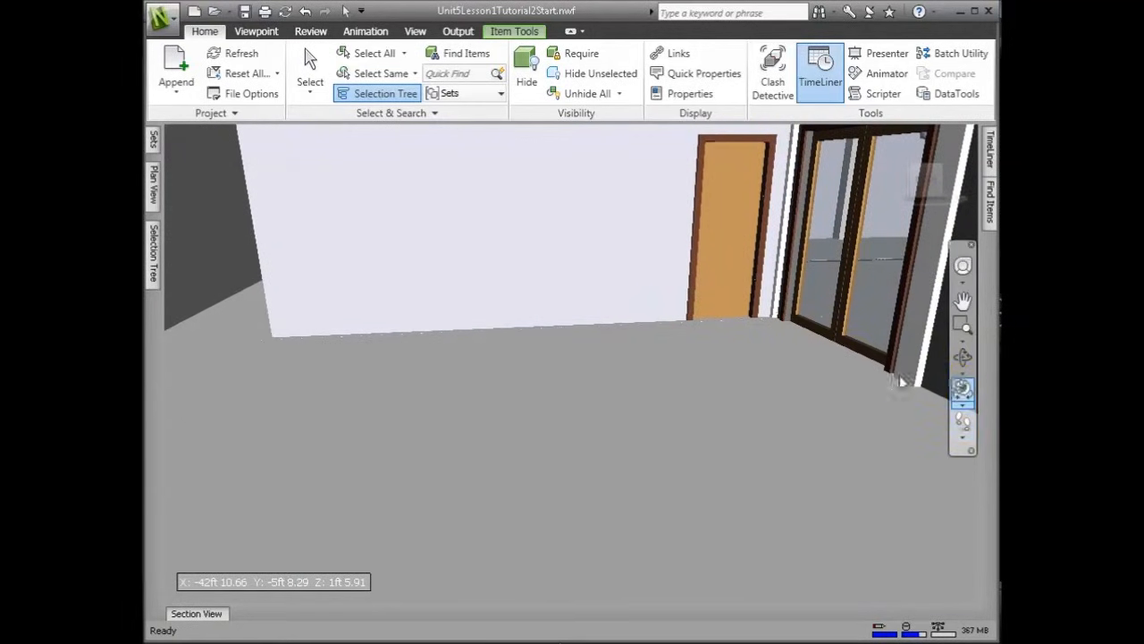
Level the line of sight inside the entrance-floor room and walk through the interior up to the upper floor.
left_click_drag(820, 358, 791, 279)
left_click(963, 427)
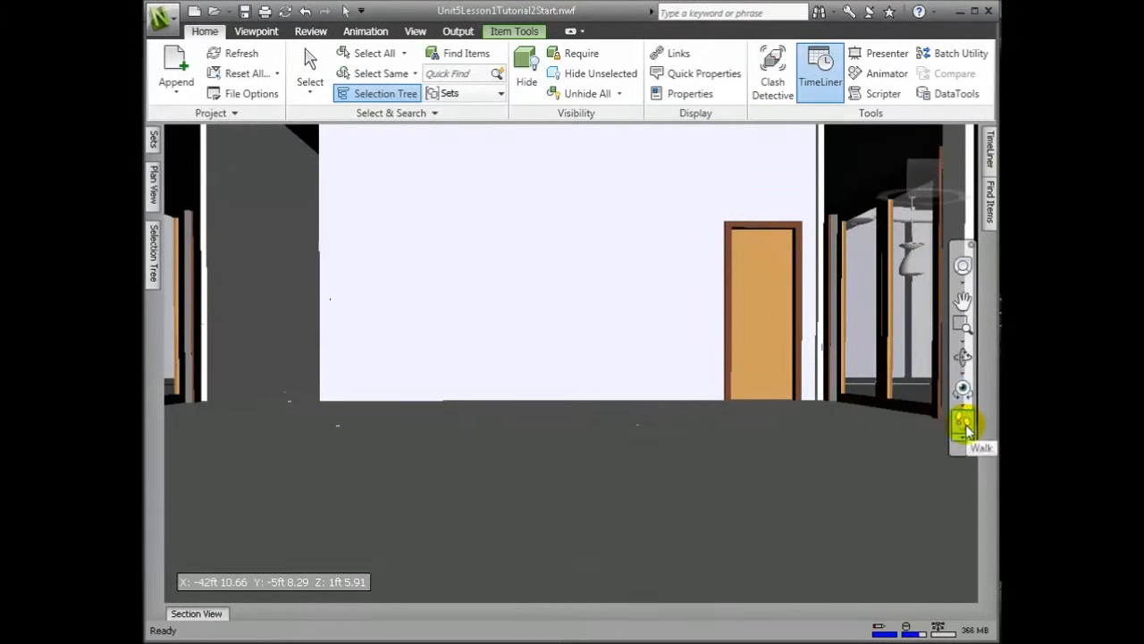
left_click_drag(558, 479, 787, 420)
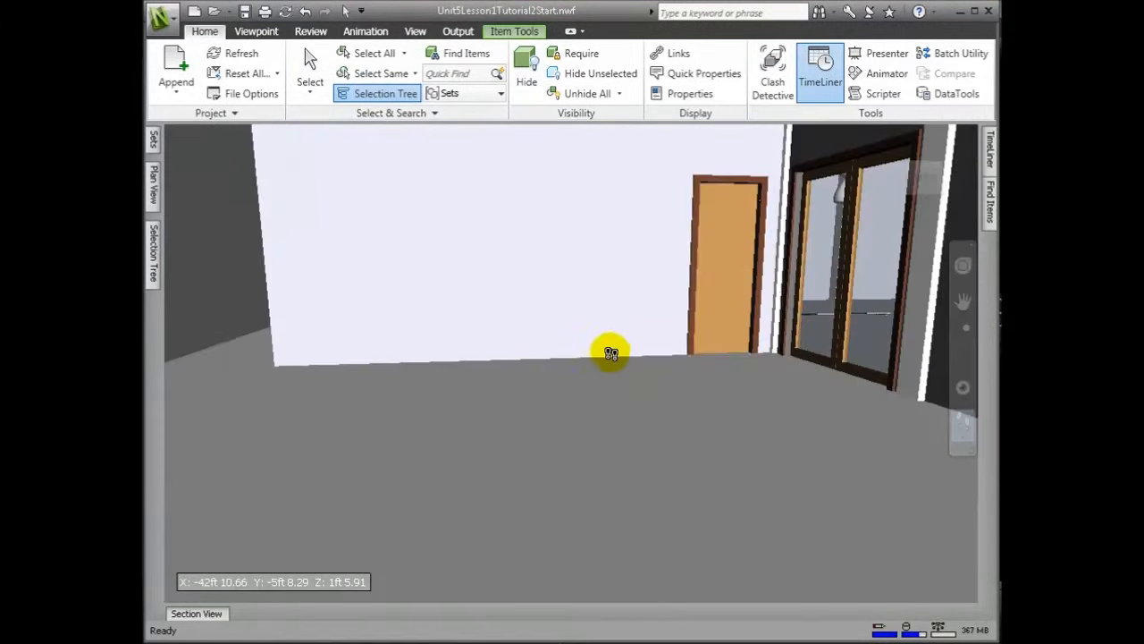
left_click_drag(621, 353, 625, 314)
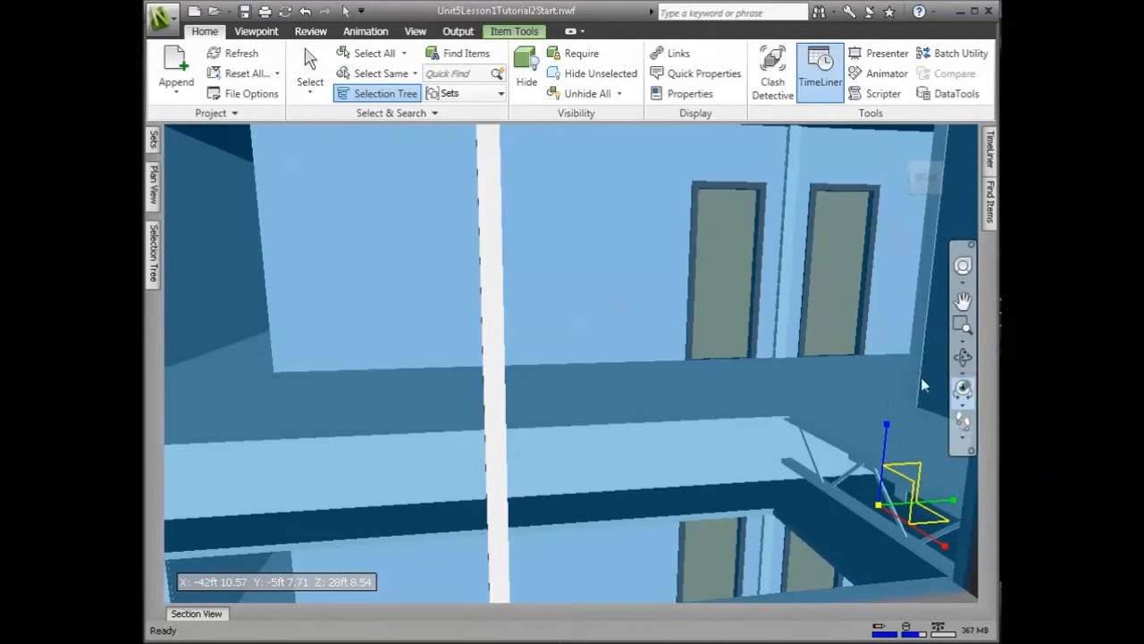
Look around the upper floor and walk toward its long corridor with the double doors at the end.
left_click_drag(615, 368, 597, 370)
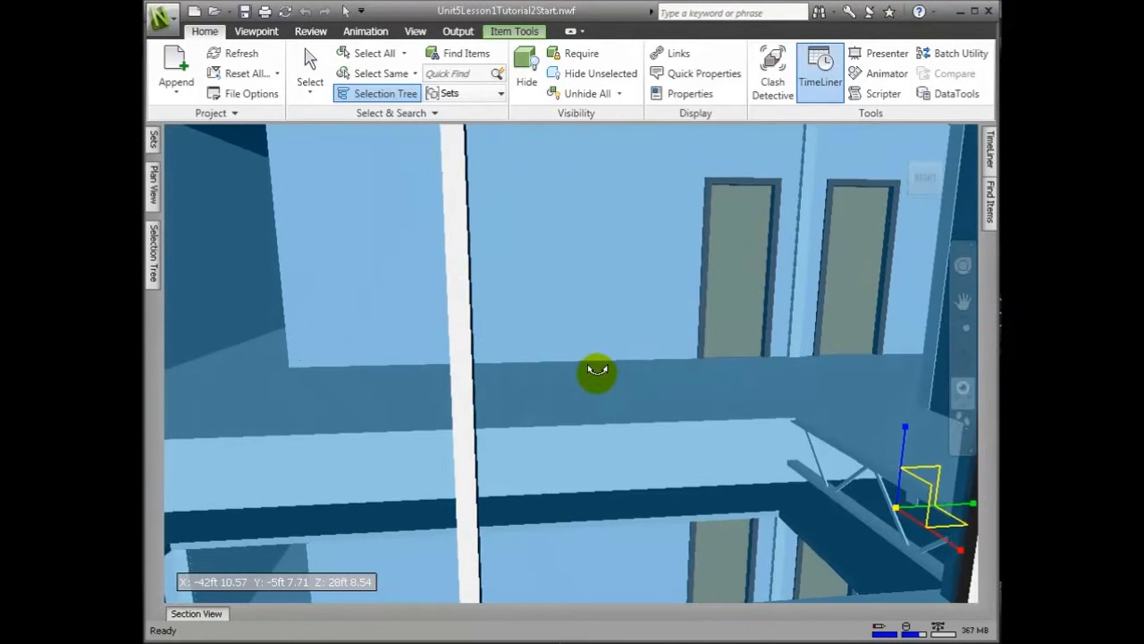
left_click_drag(375, 395, 201, 414)
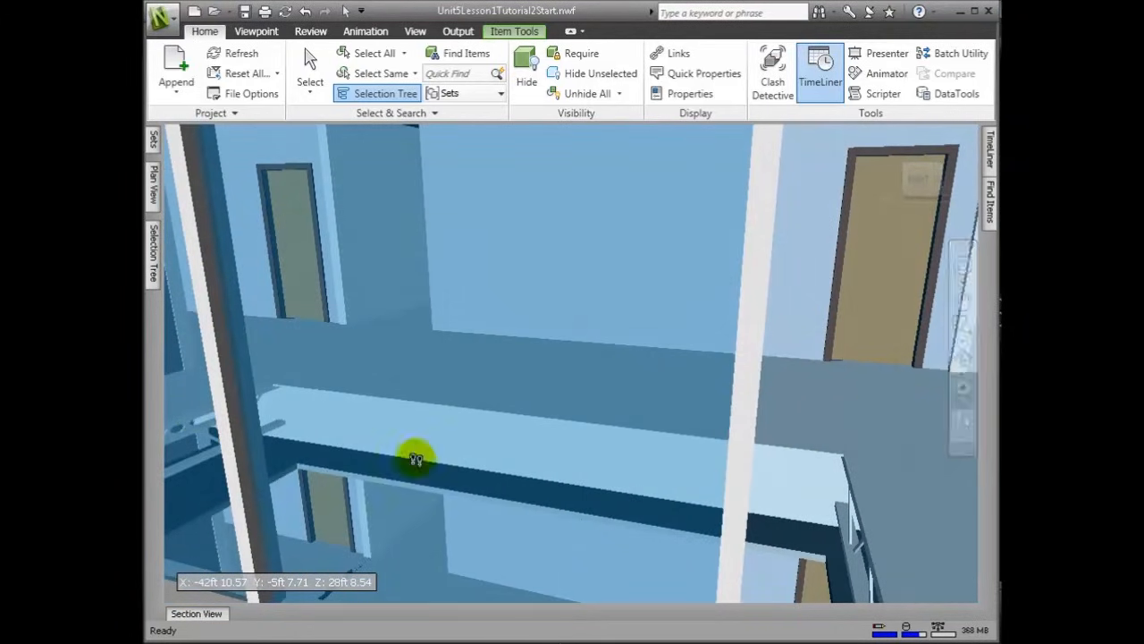
left_click_drag(410, 449, 380, 416)
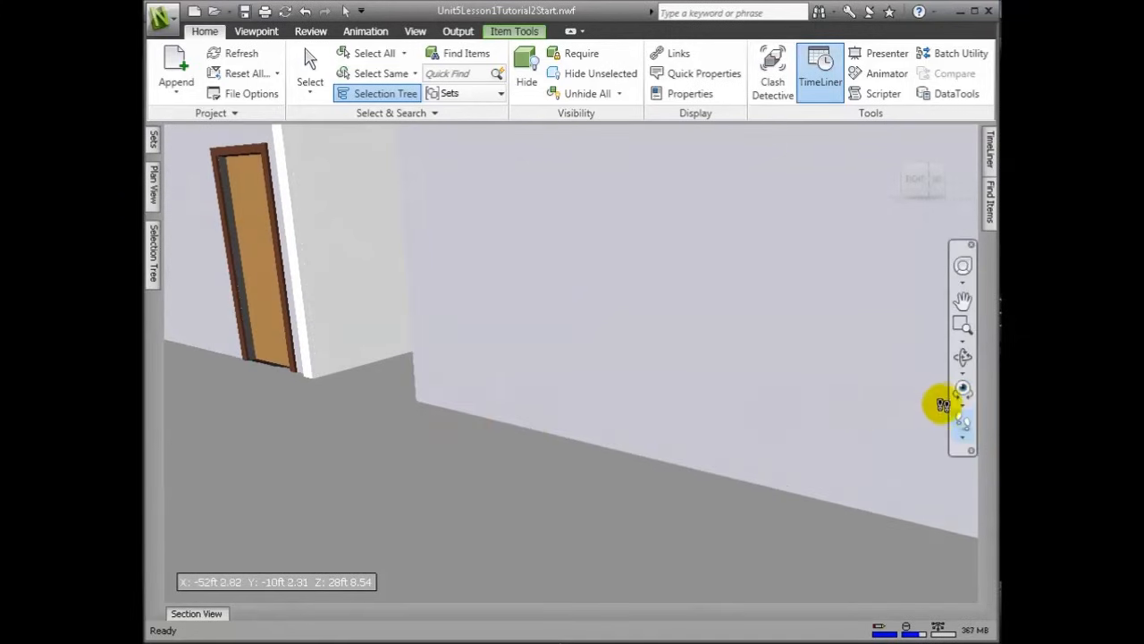
left_click_drag(690, 361, 420, 348)
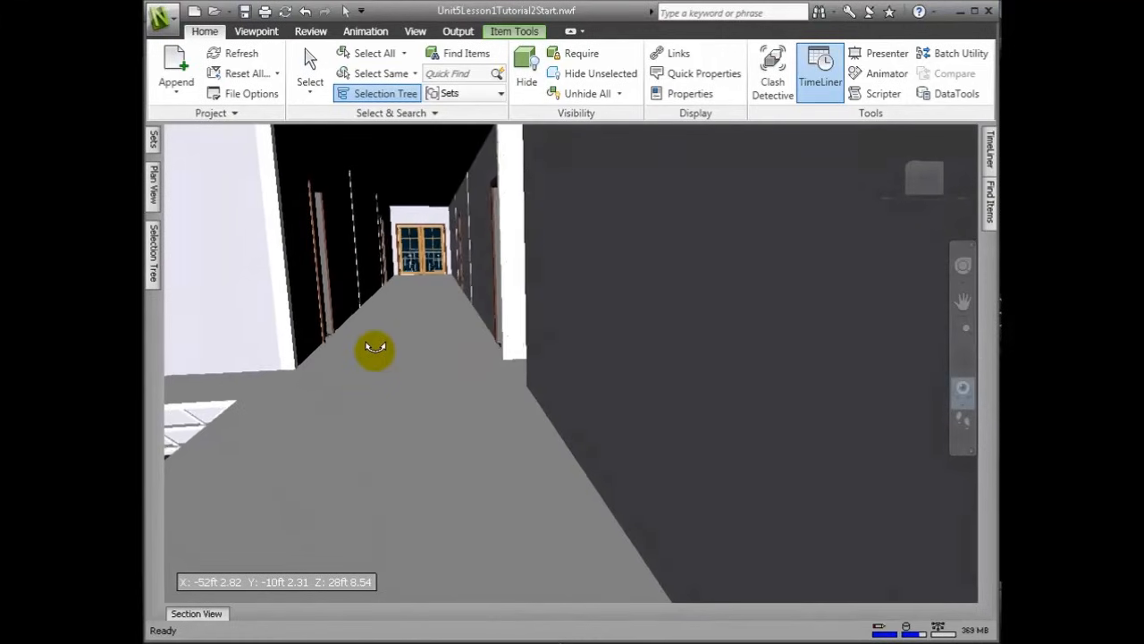
left_click_drag(422, 351, 431, 351)
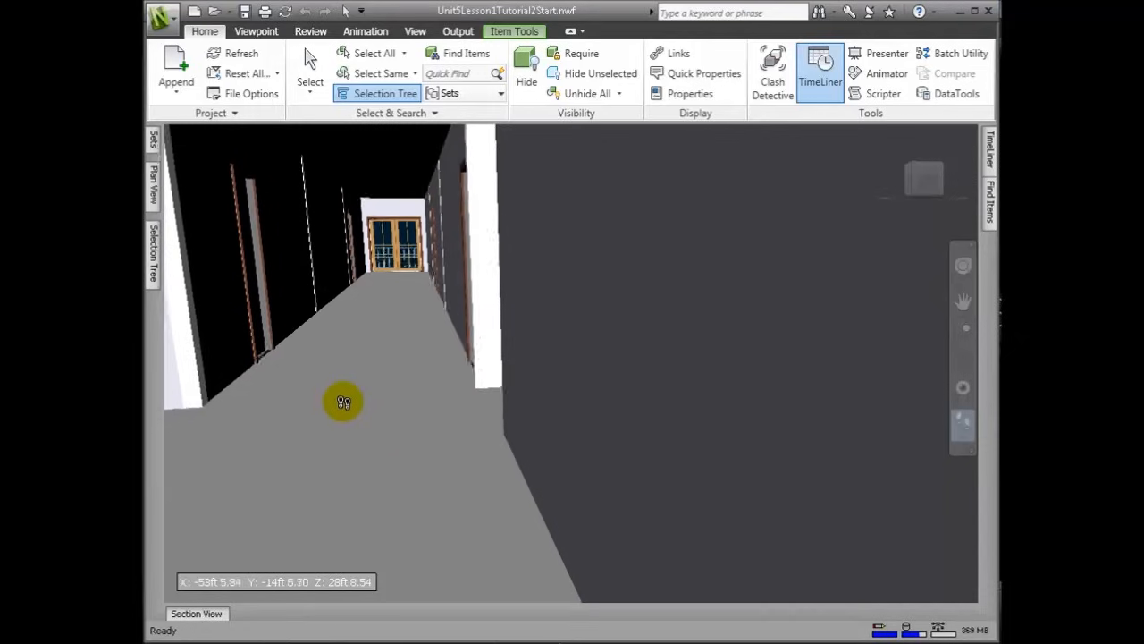
left_click_drag(414, 410, 397, 411)
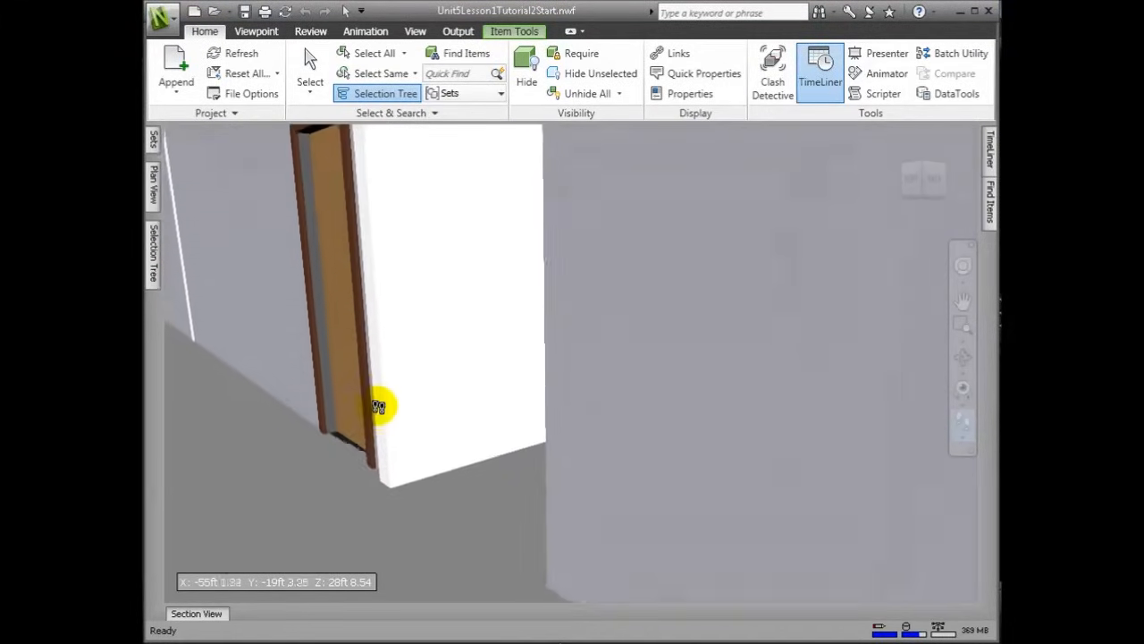
left_click_drag(376, 407, 499, 427)
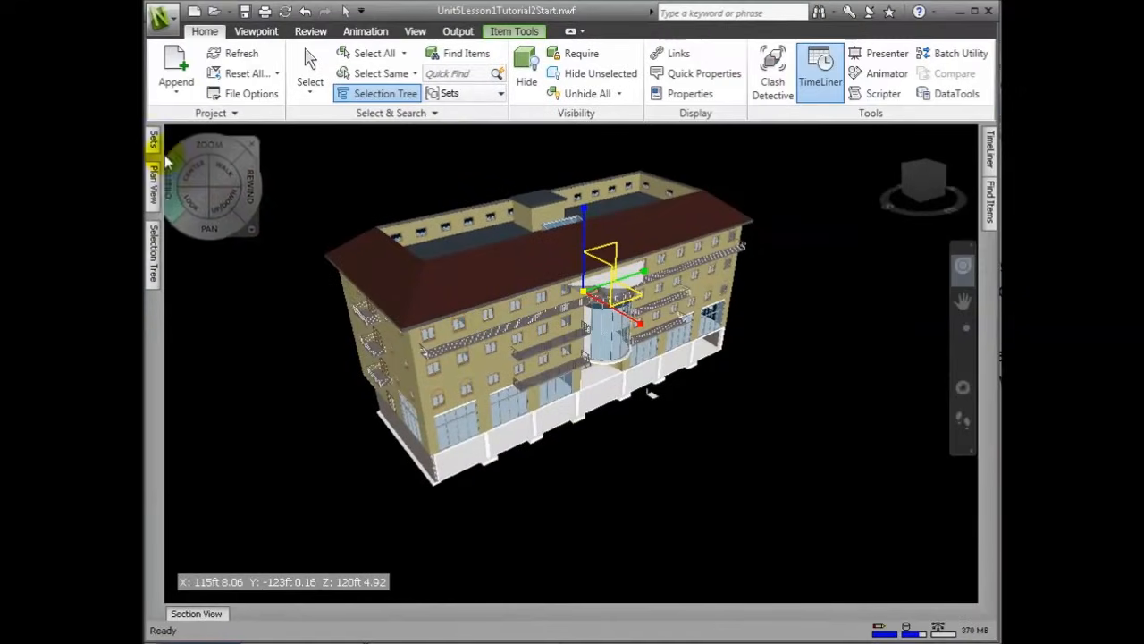
Hide the Architectural_Shell.nwc and Structural_Model.ifc models from the Selection Tree.
left_click(155, 255)
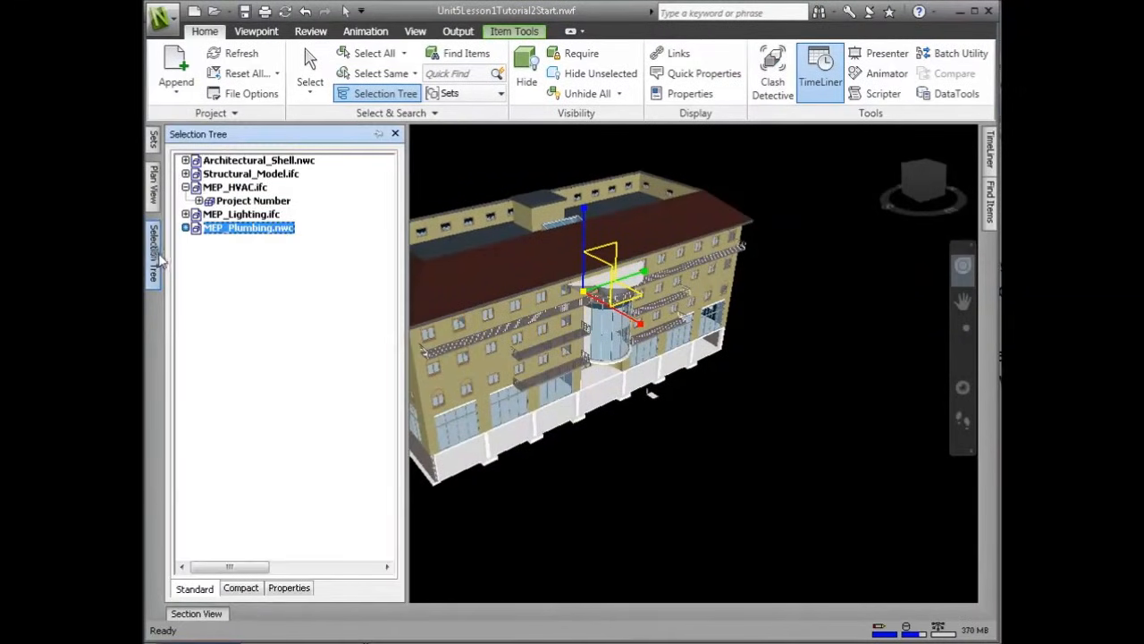
left_click(225, 162)
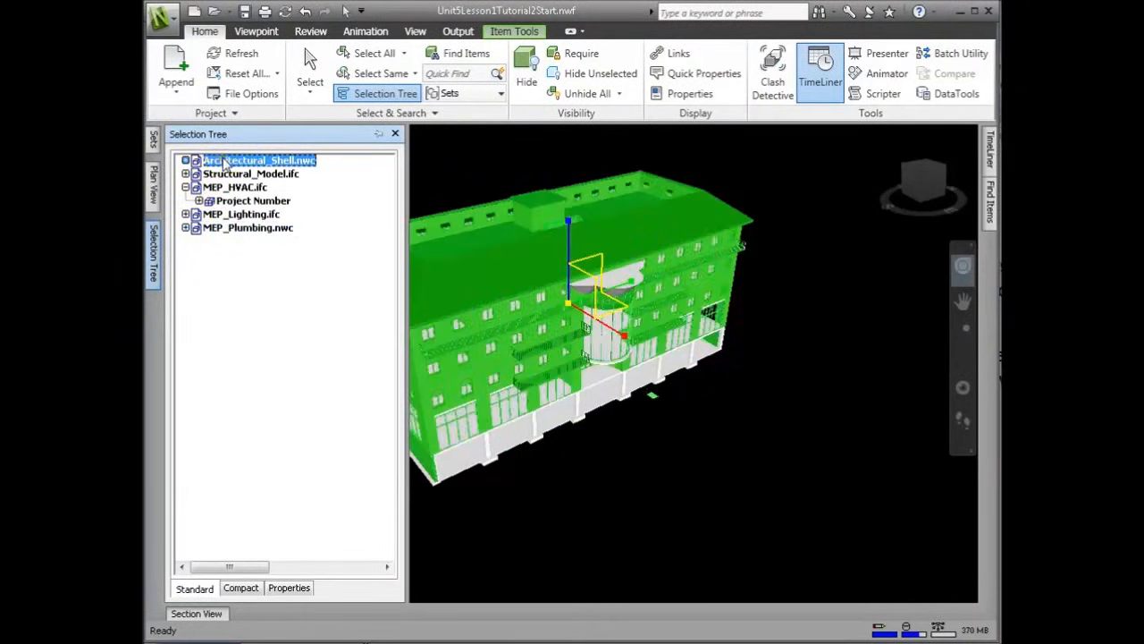
right_click(226, 162)
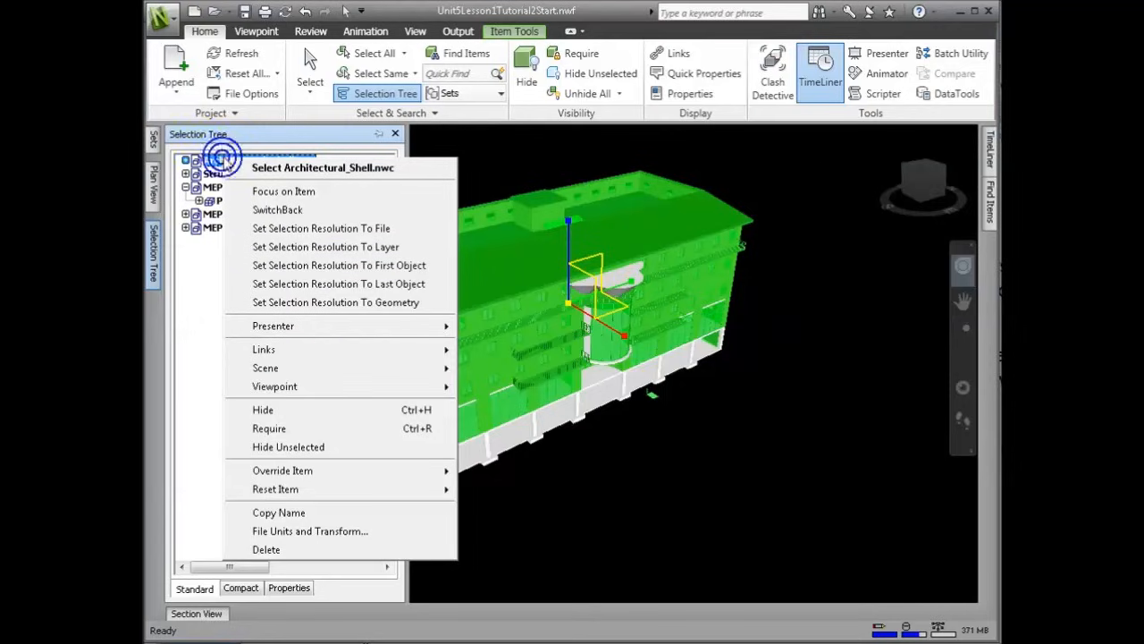
left_click(328, 413)
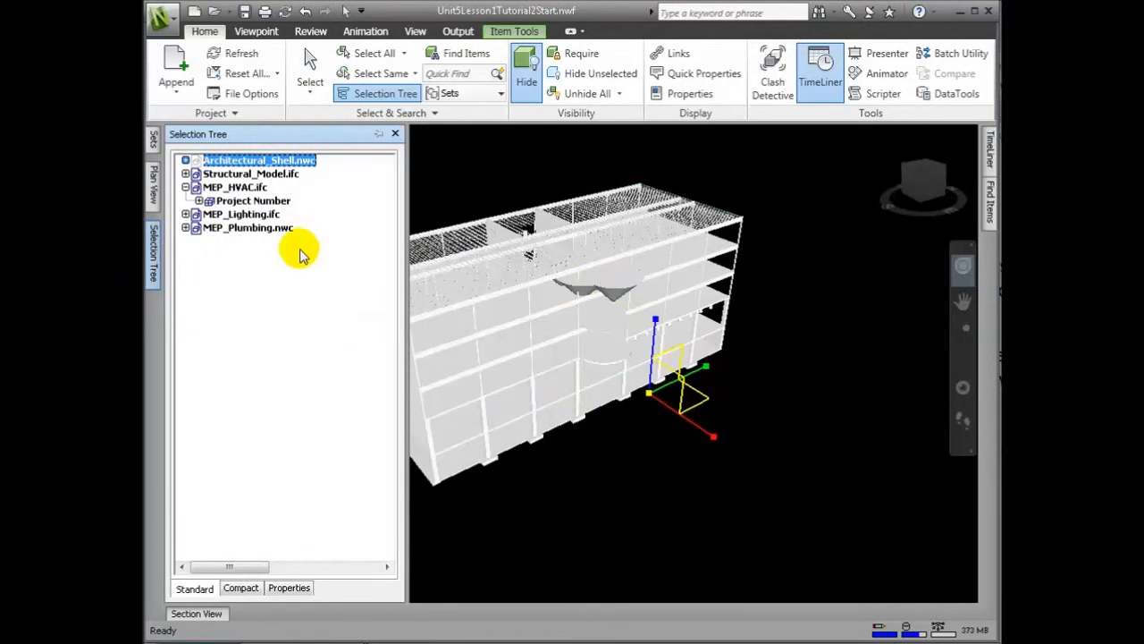
right_click(231, 173)
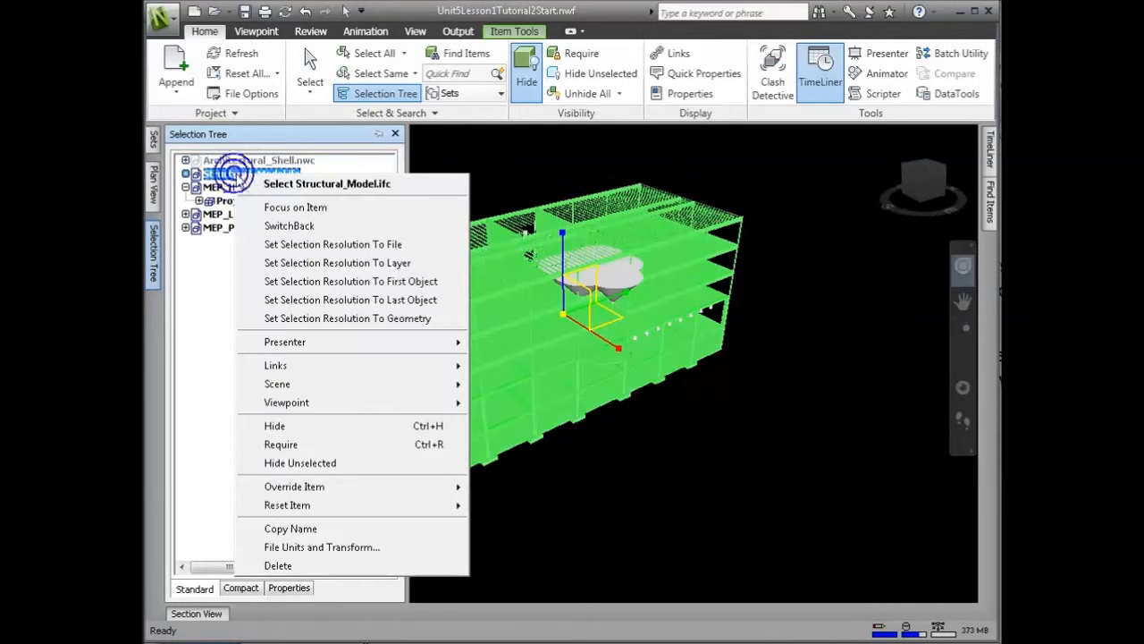
left_click(346, 425)
Orbit and zoom around the exposed HVAC, lighting and plumbing systems to view them from the side and above.
left_click_drag(456, 447, 683, 460)
middle_click_drag(684, 460, 685, 444, "shift")
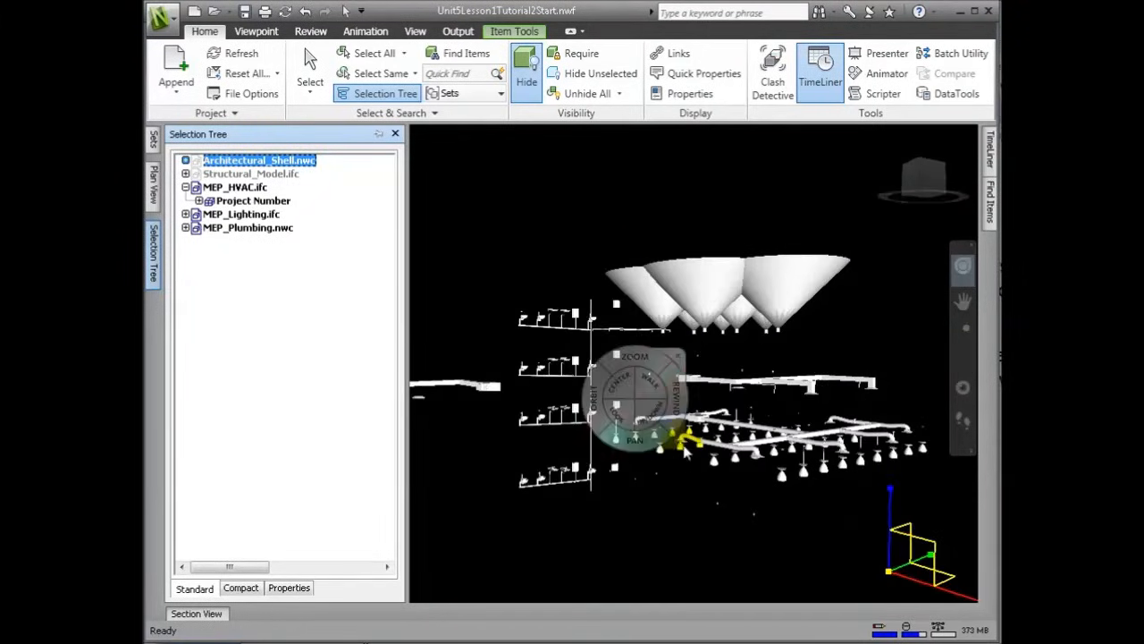
scroll(684, 432, "up", 3)
middle_click_drag(708, 369, 711, 398, "shift")
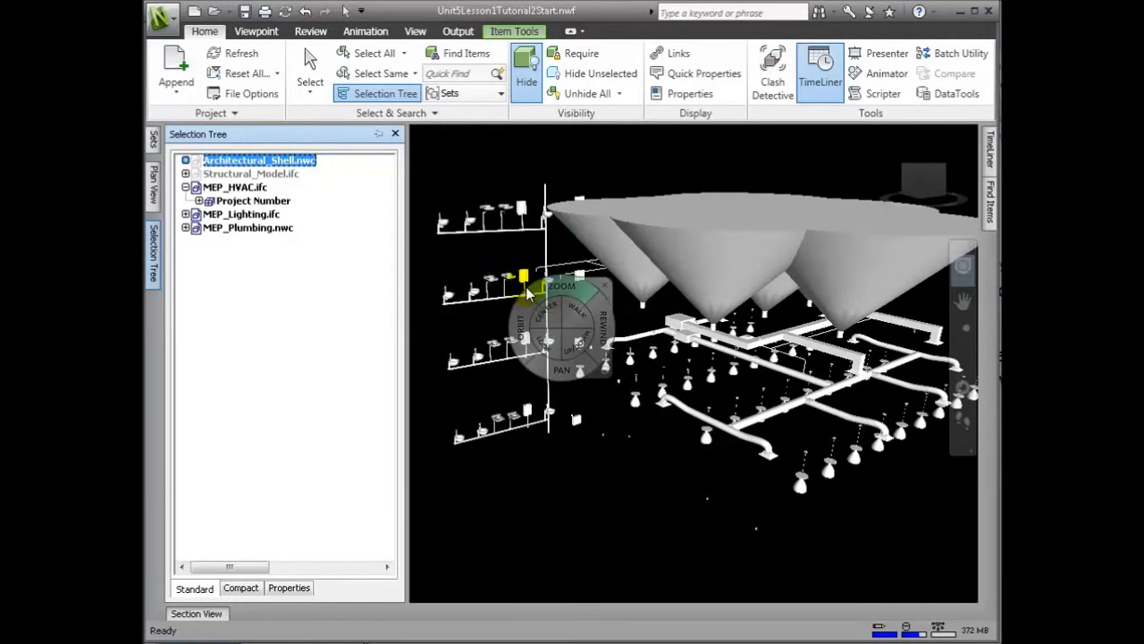
Expand MEP_Plumbing.nwc and its Level 1 in the Selection Tree, and inspect the contents of two Standard entries.
left_click(185, 227)
left_click(230, 243)
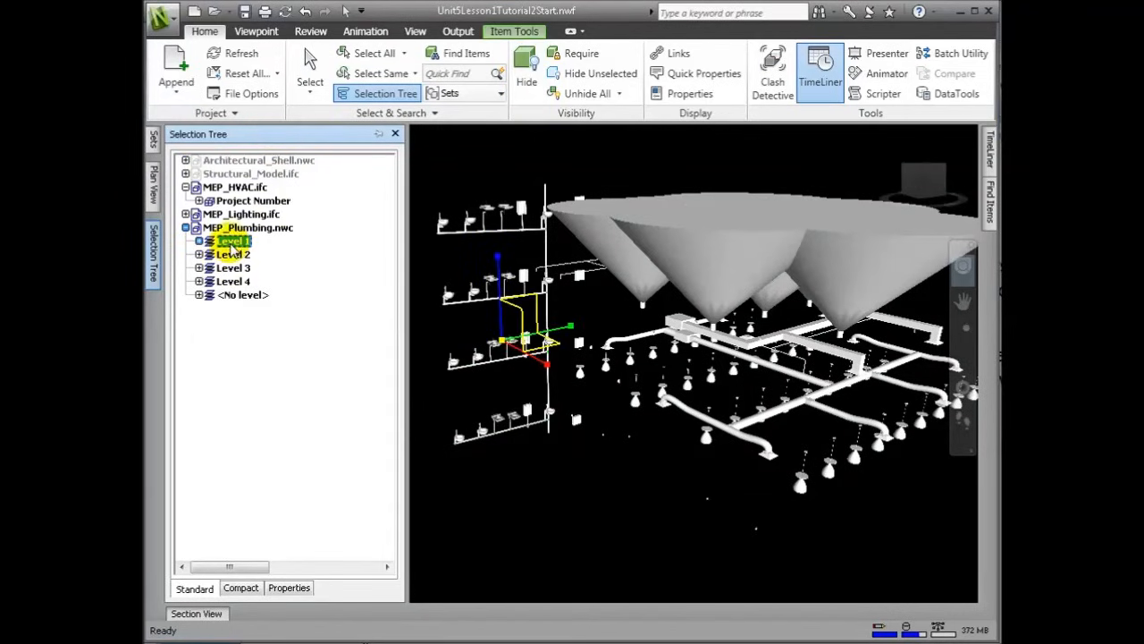
key("Escape")
left_click(198, 242)
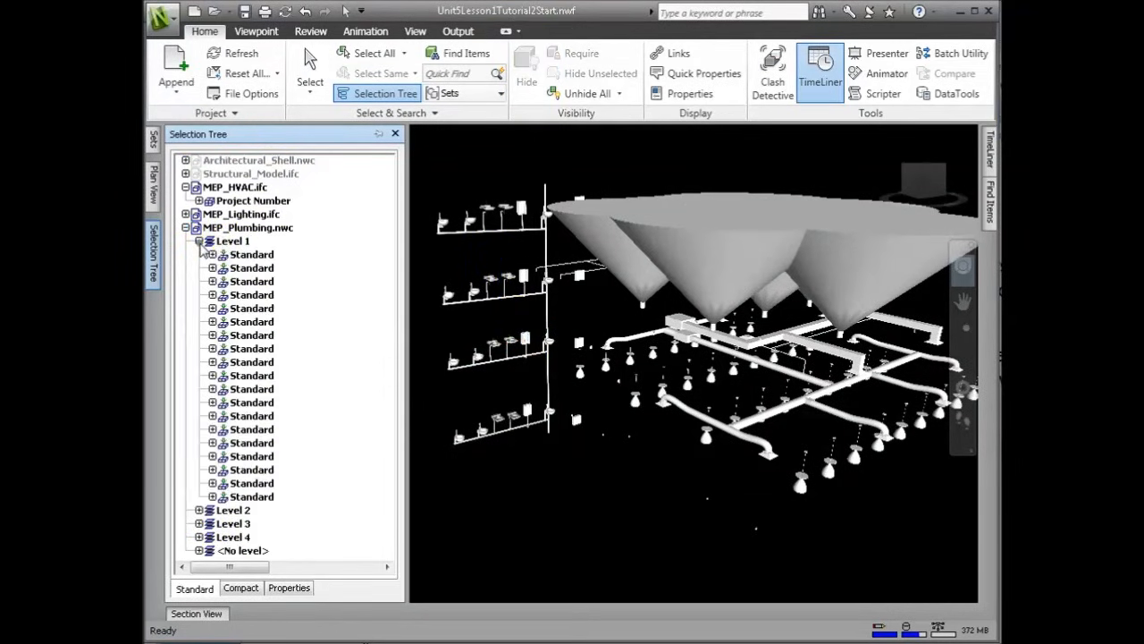
left_click(212, 253)
left_click(225, 267)
left_click(225, 268)
left_click(212, 255)
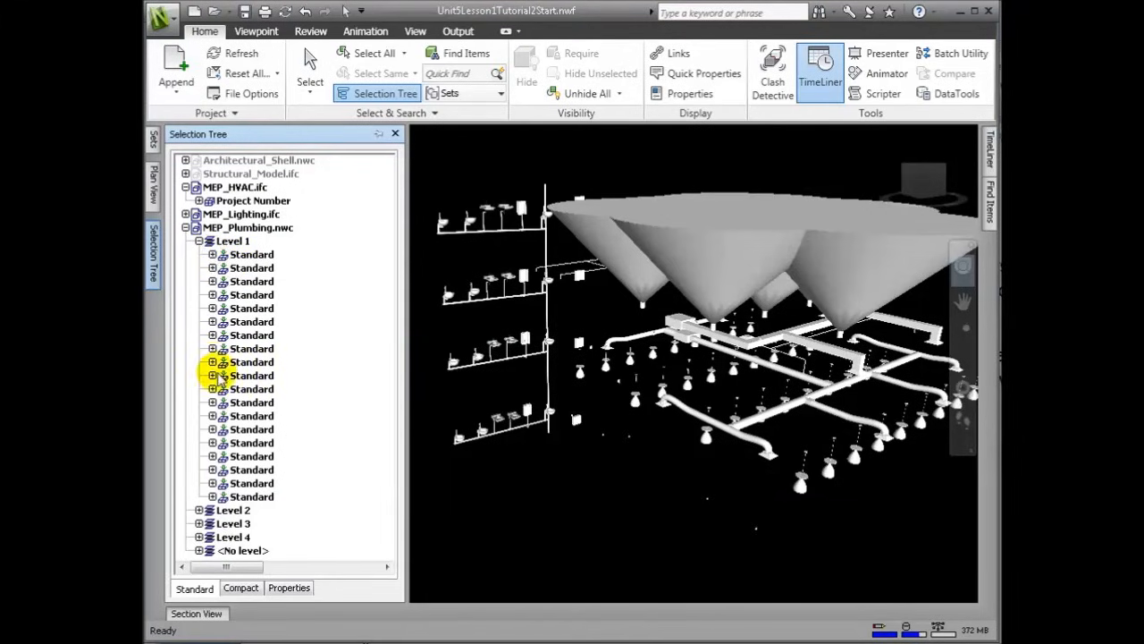
left_click(213, 455)
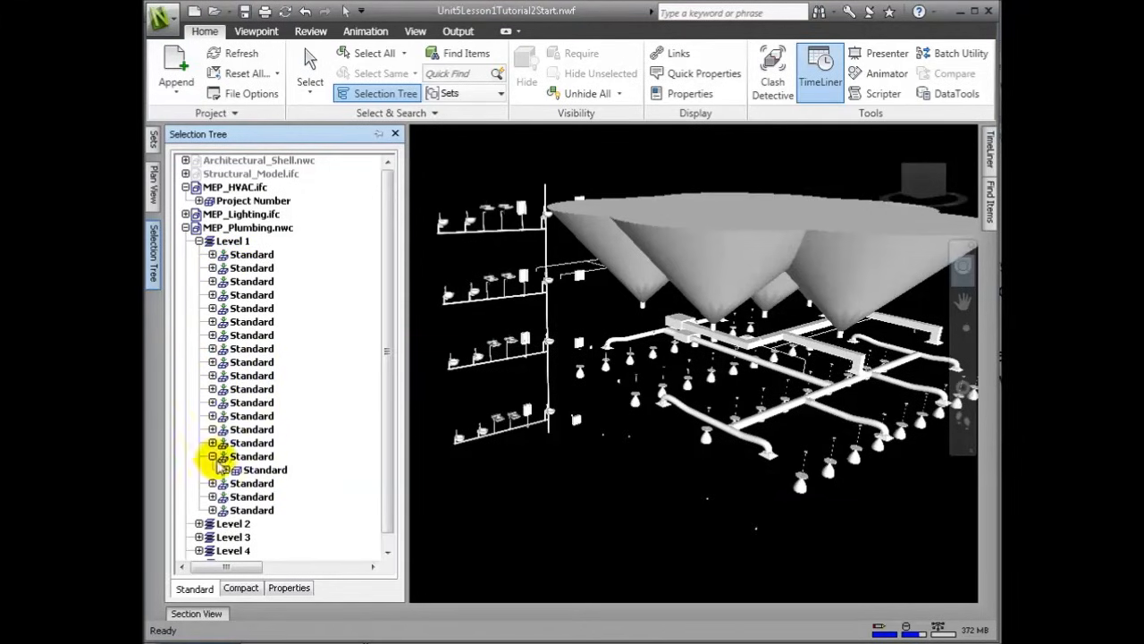
left_click(225, 469)
left_click(226, 469)
left_click(212, 456)
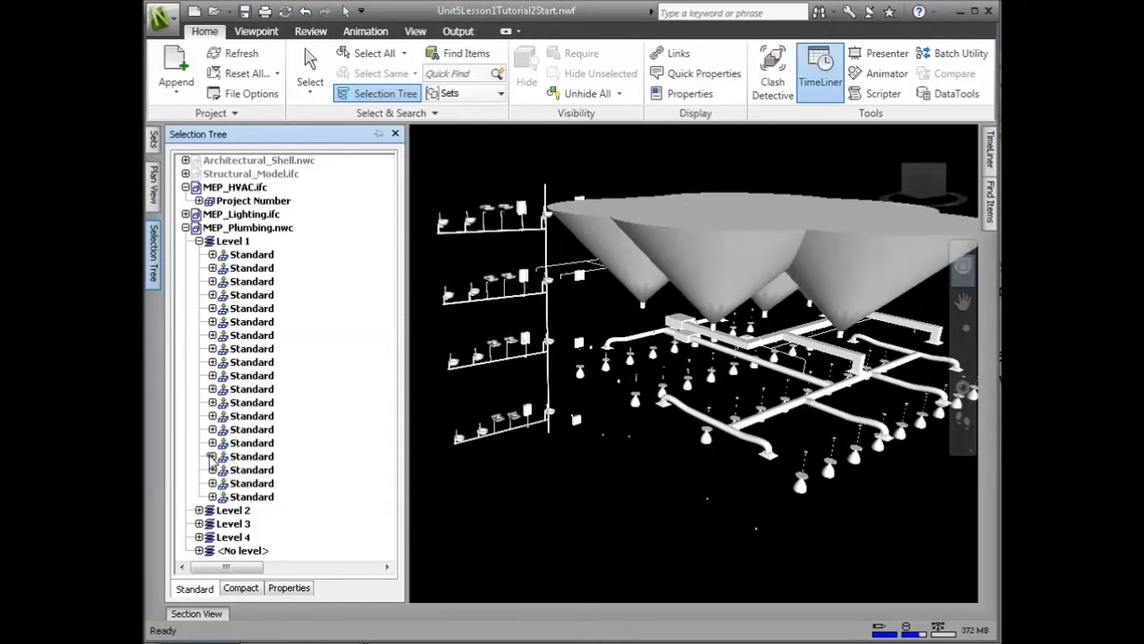
Expand the last two Standard entries of plumbing Level 1 and highlight the first one's Composite Part and parent item.
left_click(213, 483)
left_click(225, 496)
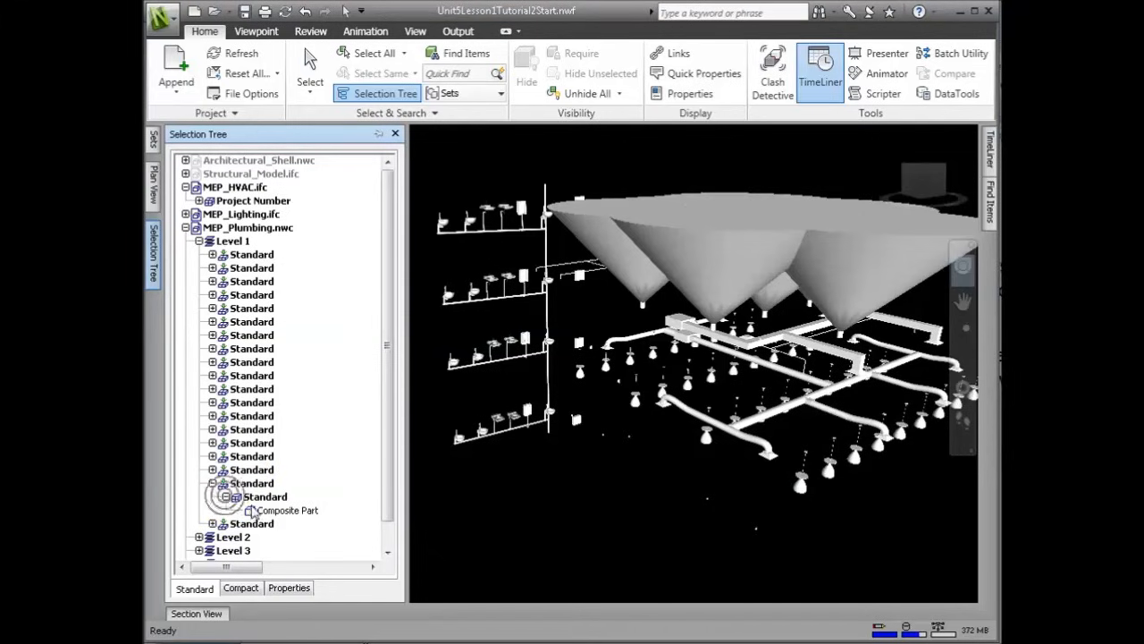
left_click(268, 511)
left_click(265, 497)
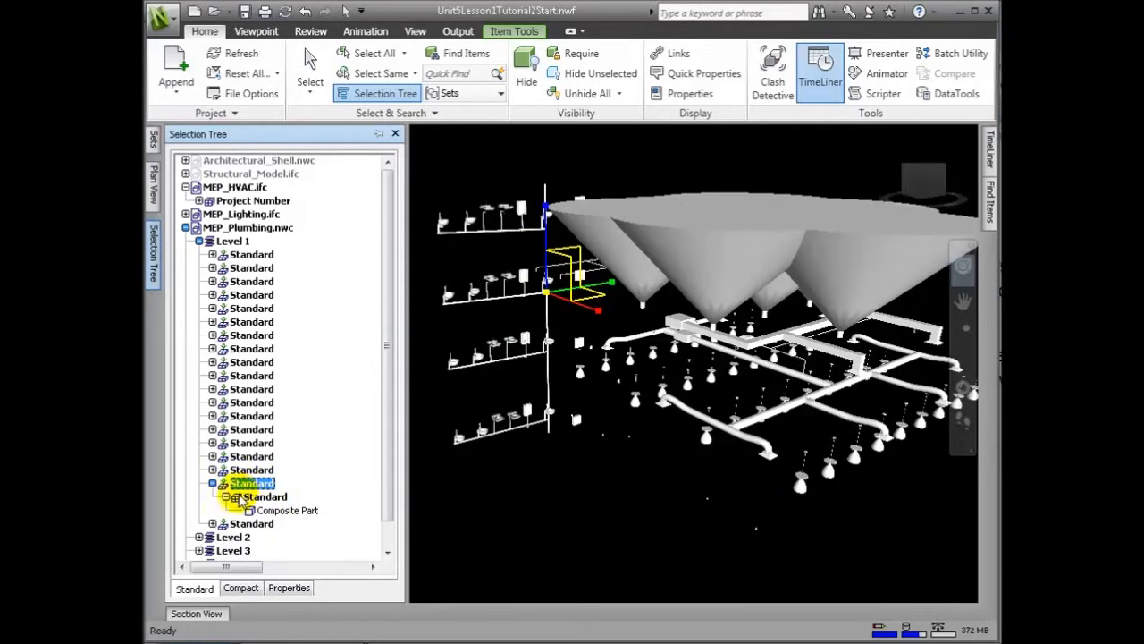
scroll(215, 443, "down", 1)
left_click(207, 502)
left_click(213, 497)
scroll(217, 496, "down", 1)
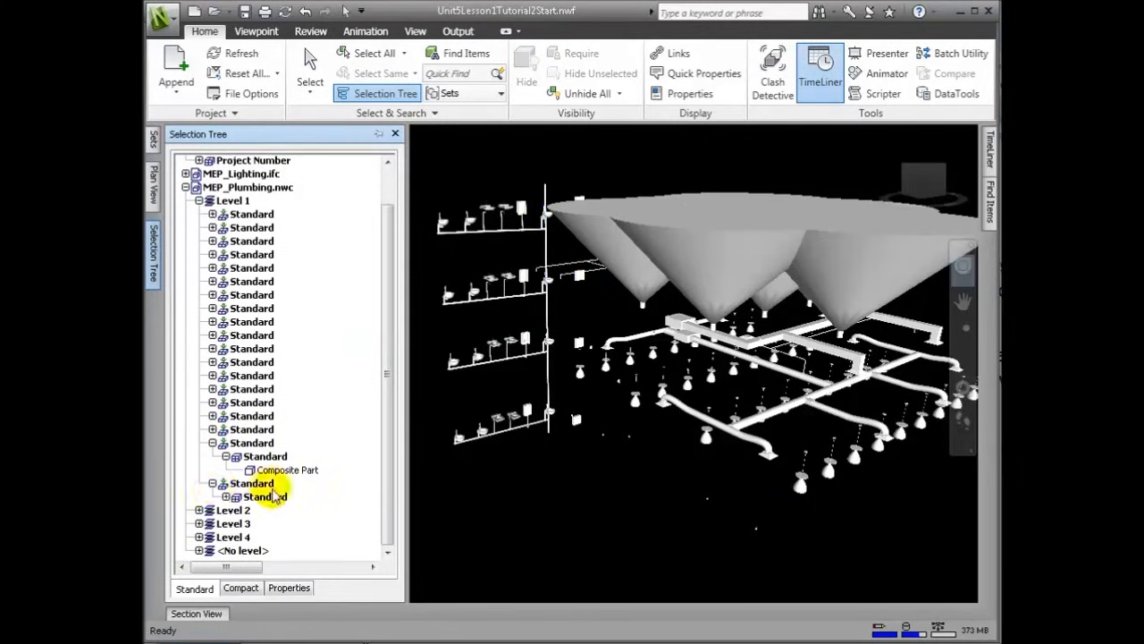
Expand the <No level> group of the plumbing model and highlight its first three Public - 1.6 gpf fixtures in turn.
left_click(199, 551)
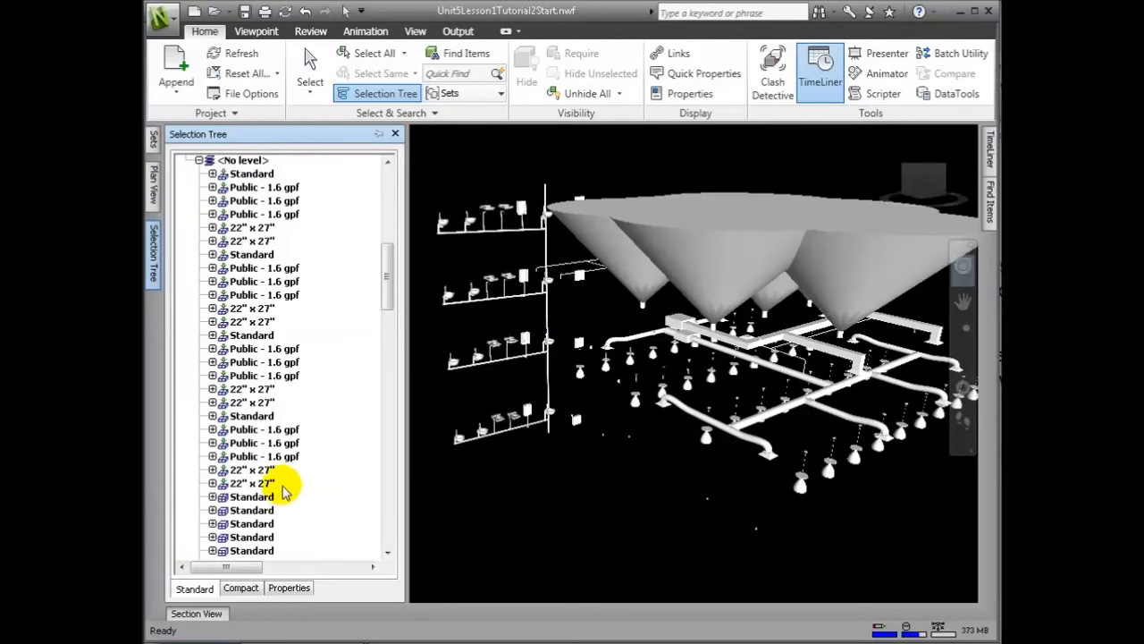
left_click(258, 188)
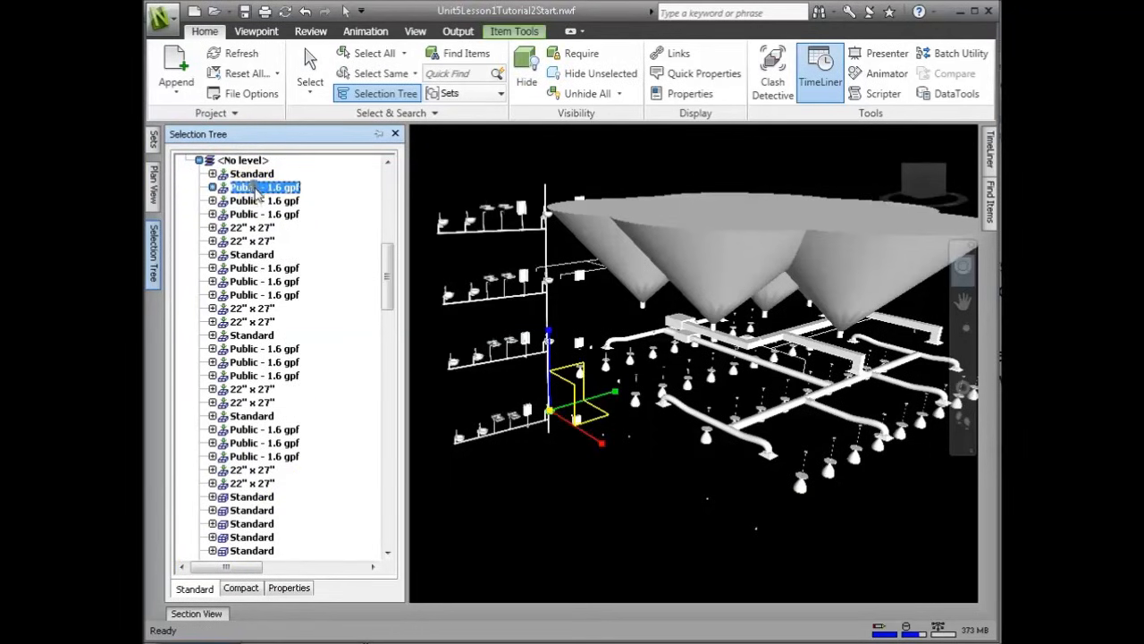
left_click(268, 200)
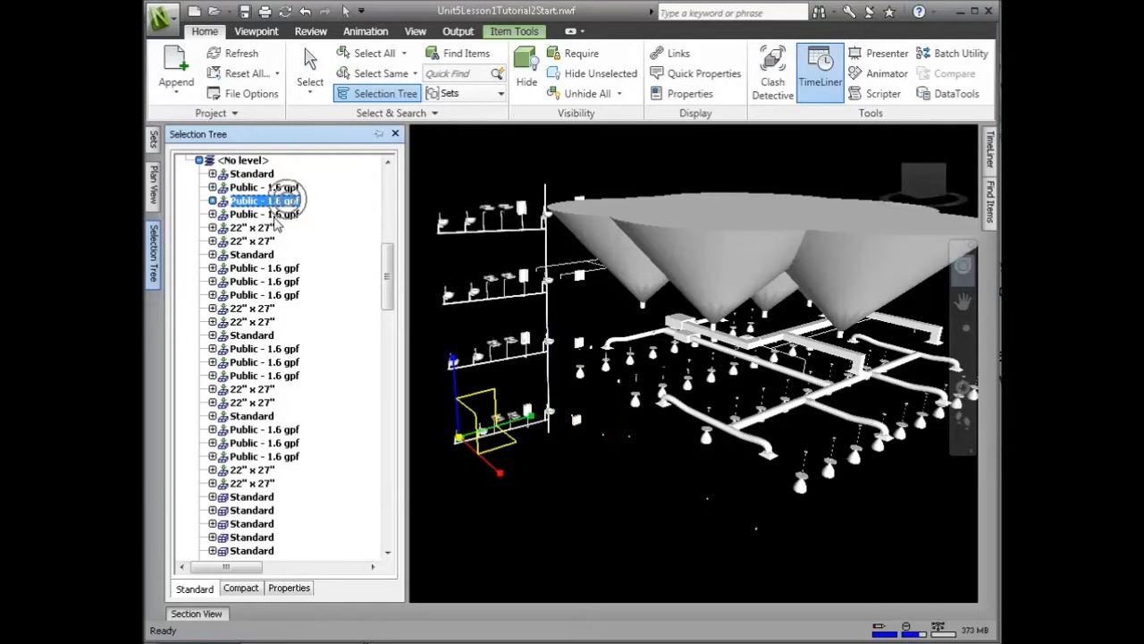
key("Escape")
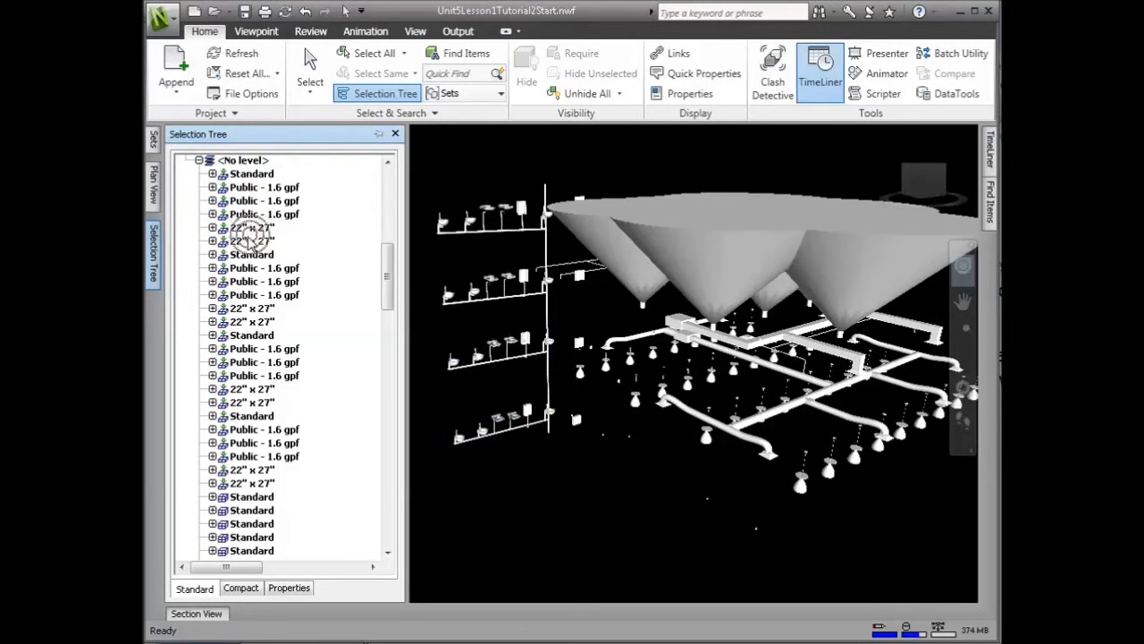
left_click(255, 215)
scroll(497, 478, "up", 6)
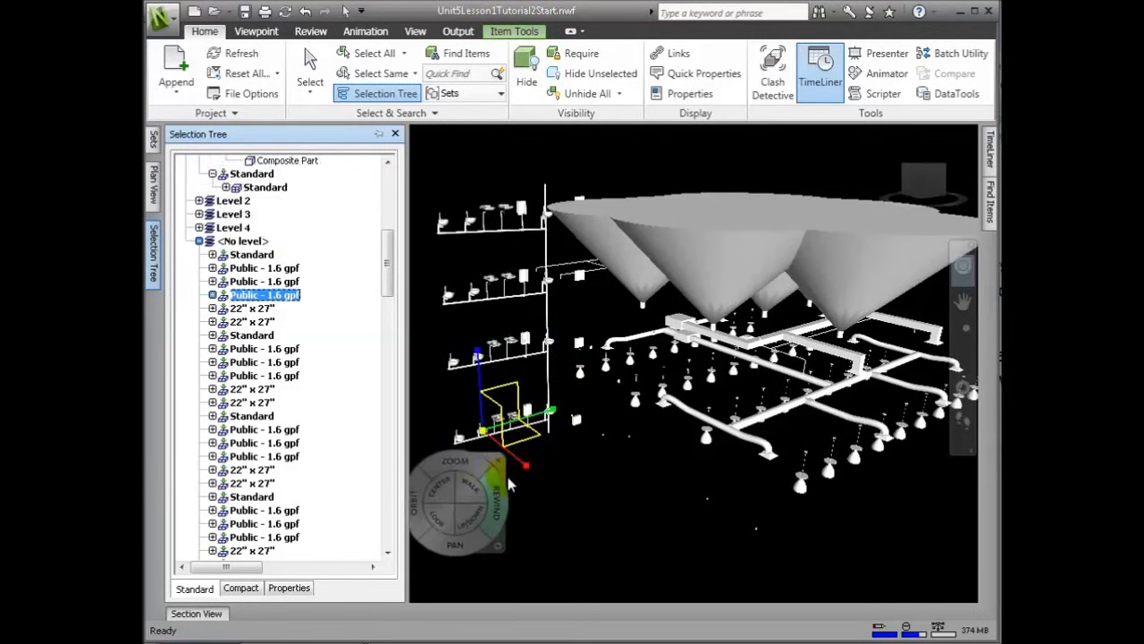
scroll(497, 479, "down", 5)
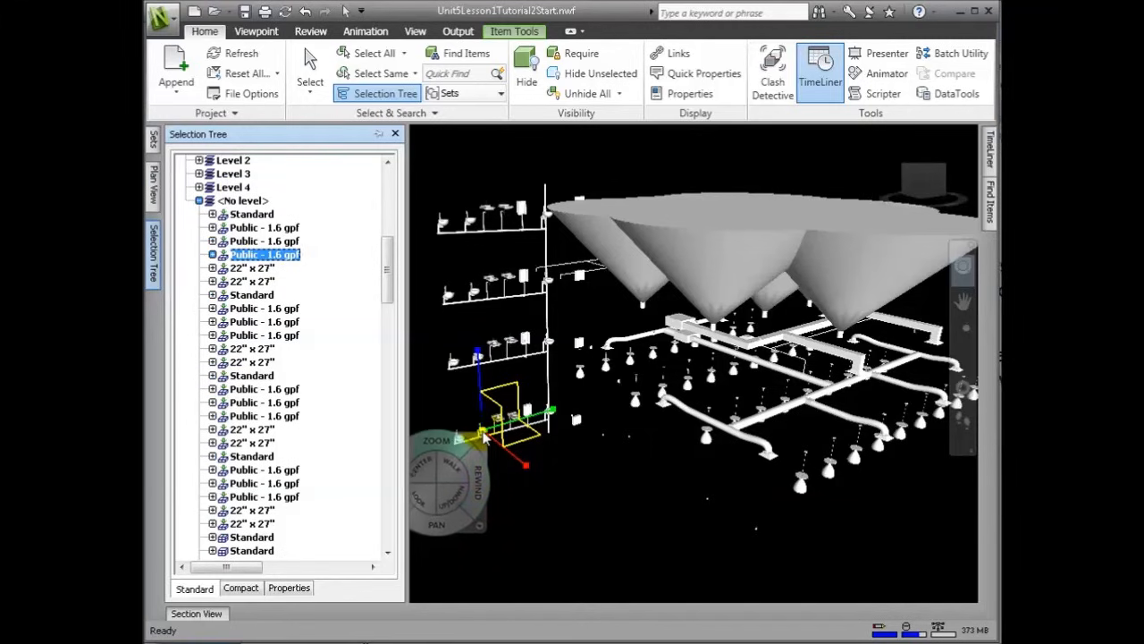
Turn off the Move gizmo, highlight the first 22" x 27" fixture under <No level>, and view the plumbing risers up close from below.
left_click(527, 32)
left_click(438, 79)
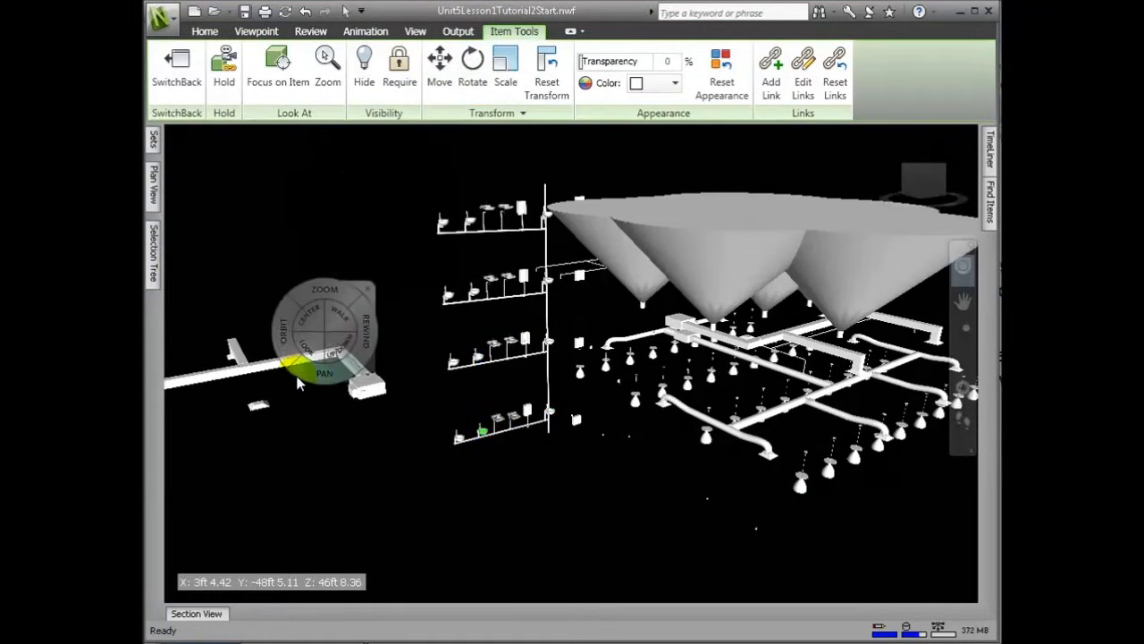
mouse_move(154, 272)
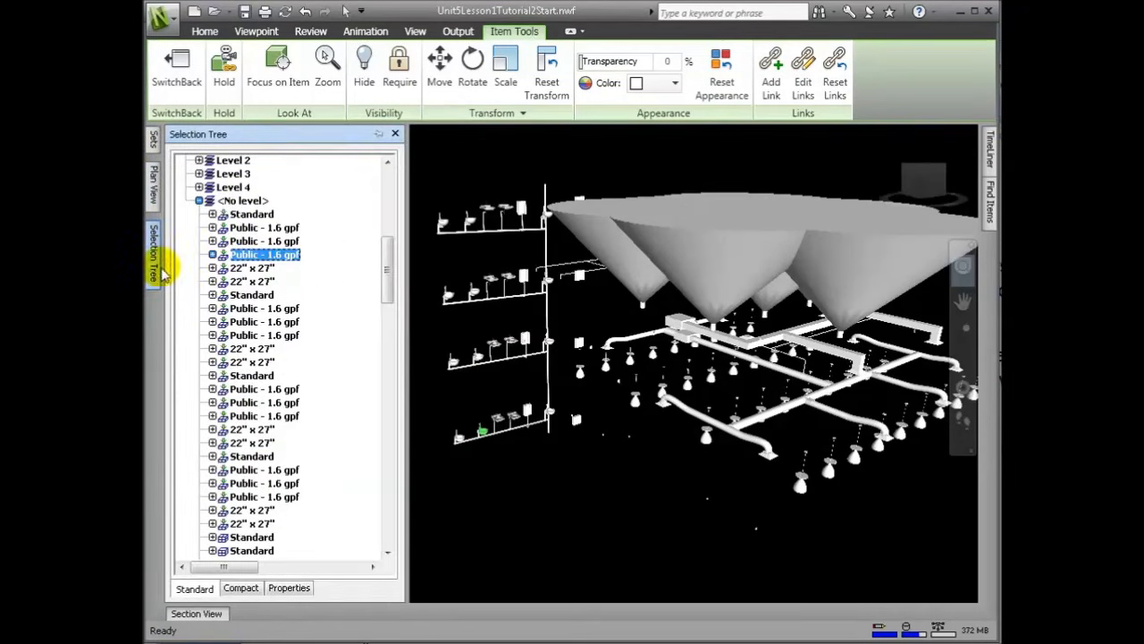
left_click(253, 268)
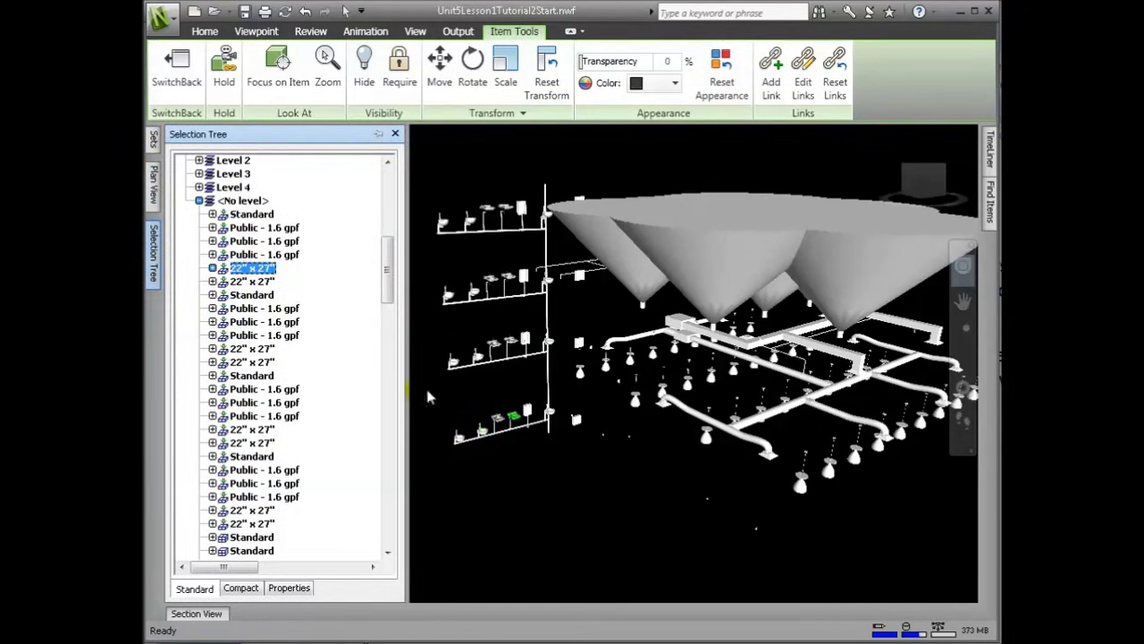
left_click(963, 265)
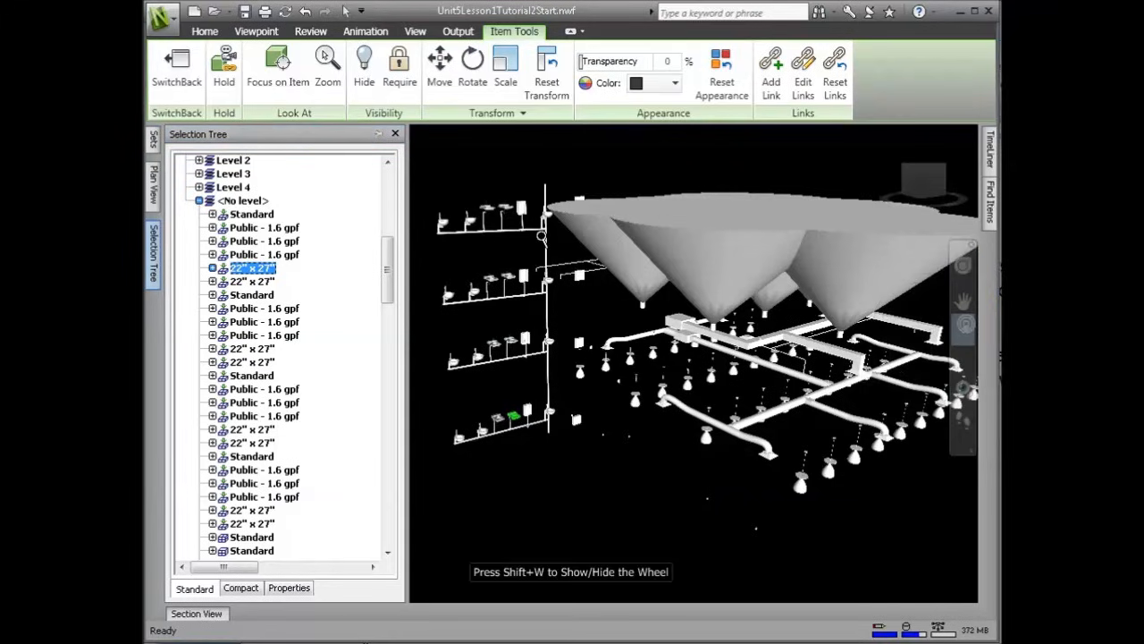
left_click_drag(437, 174, 822, 477)
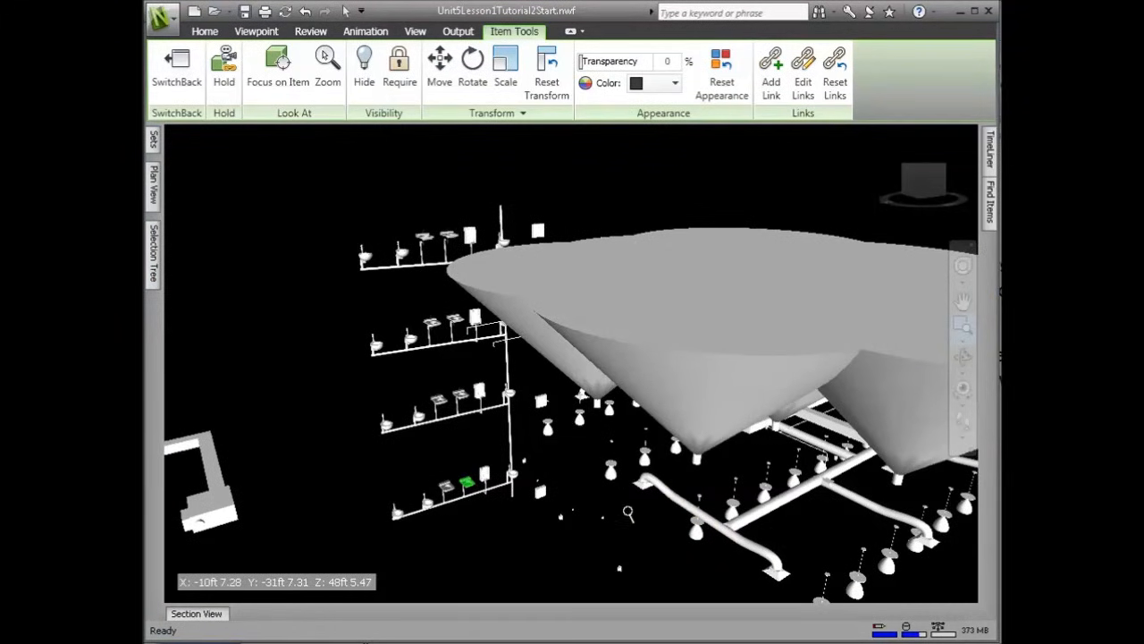
scroll(613, 489, "down", 1)
scroll(617, 353, "up", 3)
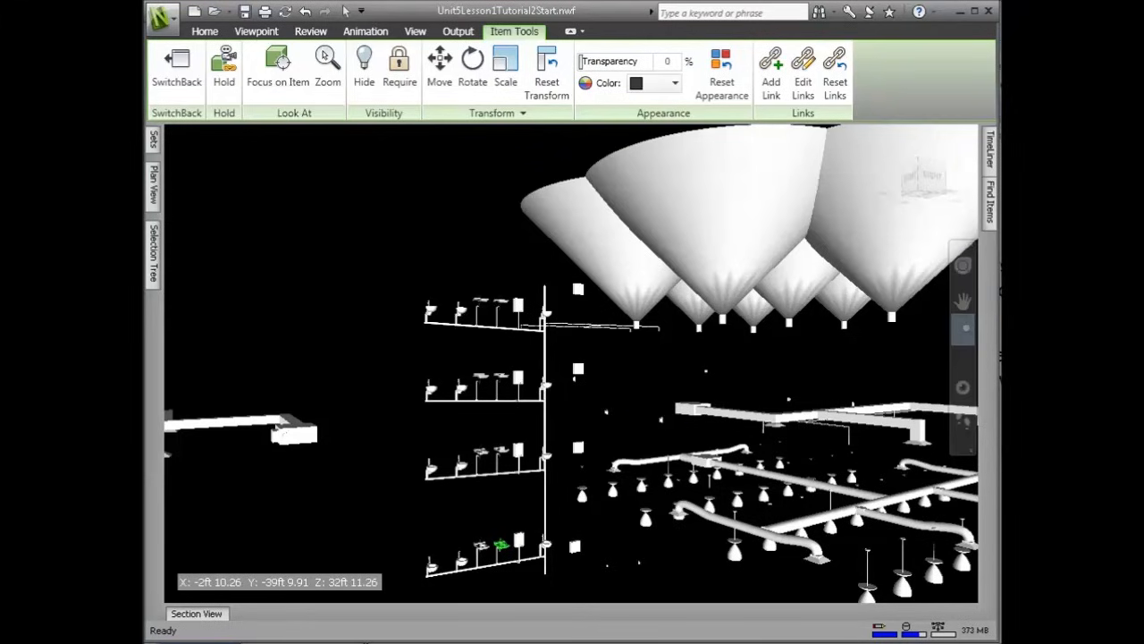
left_click(962, 271)
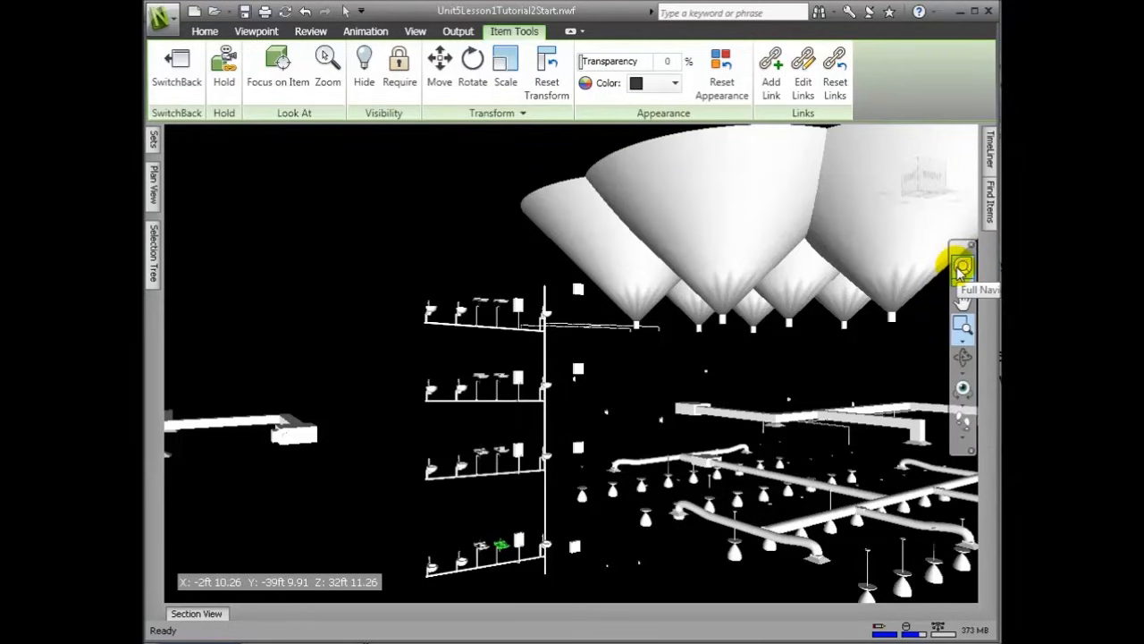
left_click(668, 405)
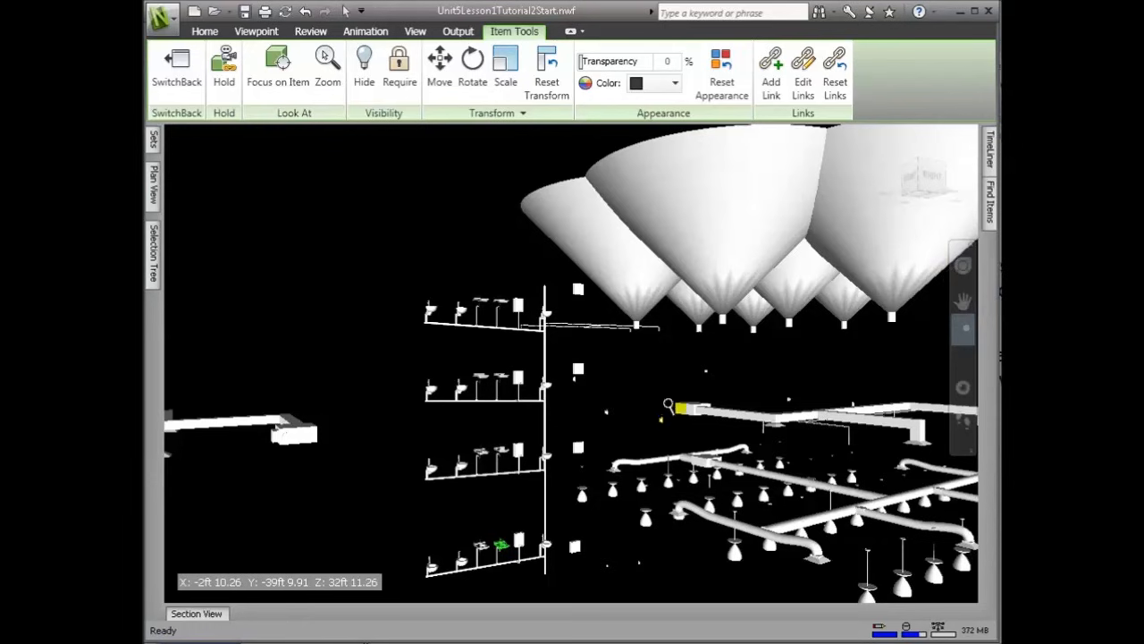
Pin the Selection Tree open and highlight the next <No level> fixtures in turn, from the second 22" x 27" to the third.
mouse_move(151, 257)
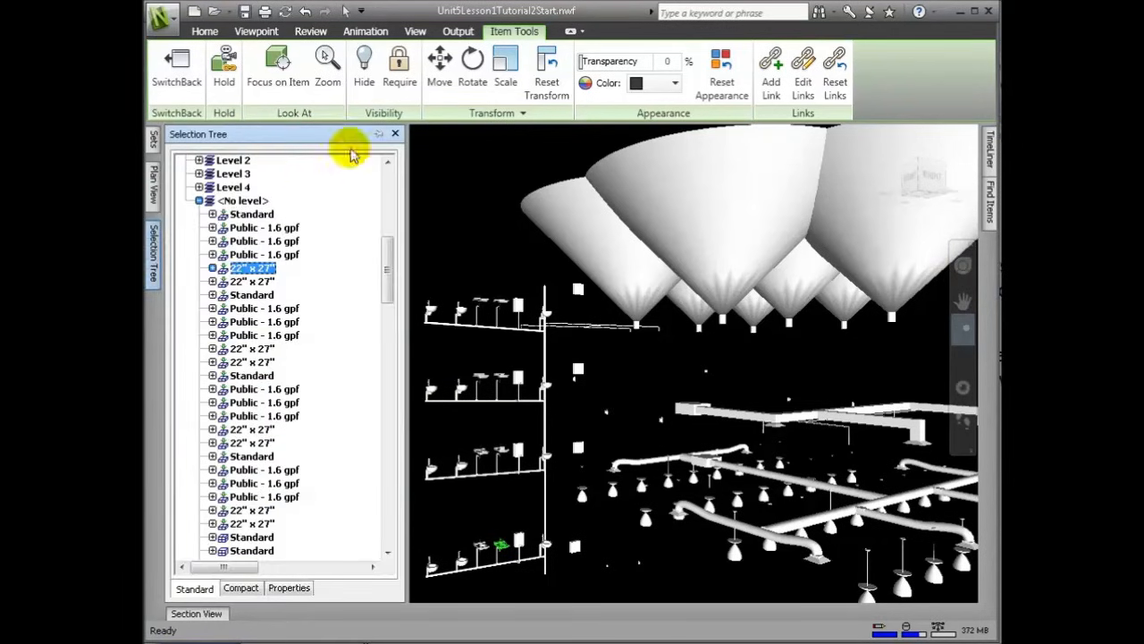
left_click(378, 133)
left_click(248, 283)
left_click(248, 296)
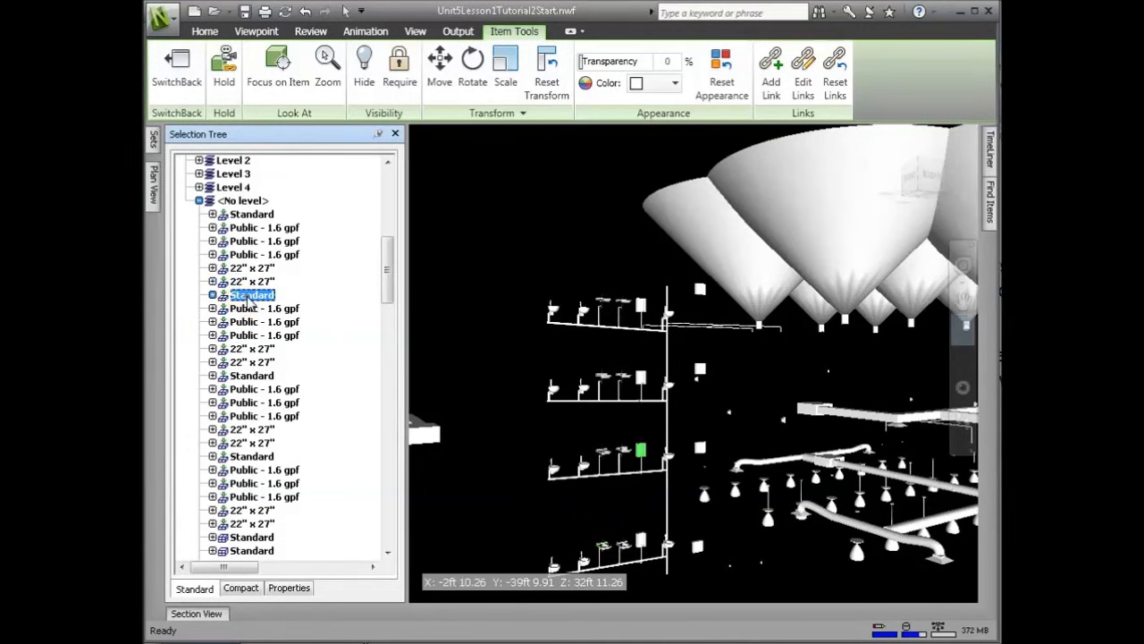
left_click(253, 308)
left_click(253, 323)
left_click(252, 336)
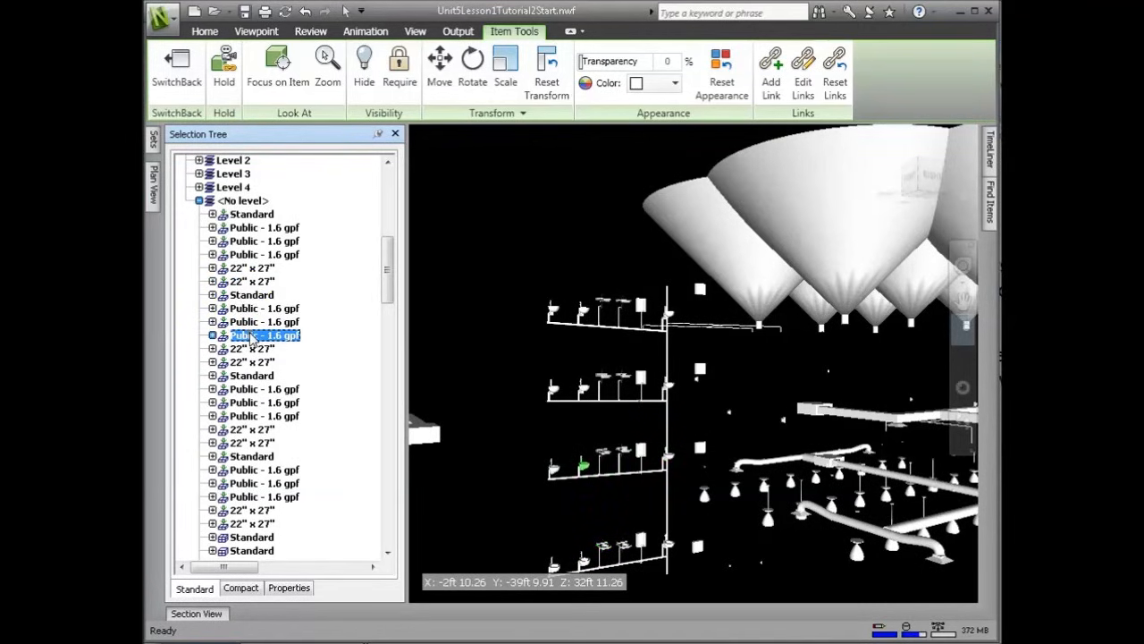
left_click(253, 349)
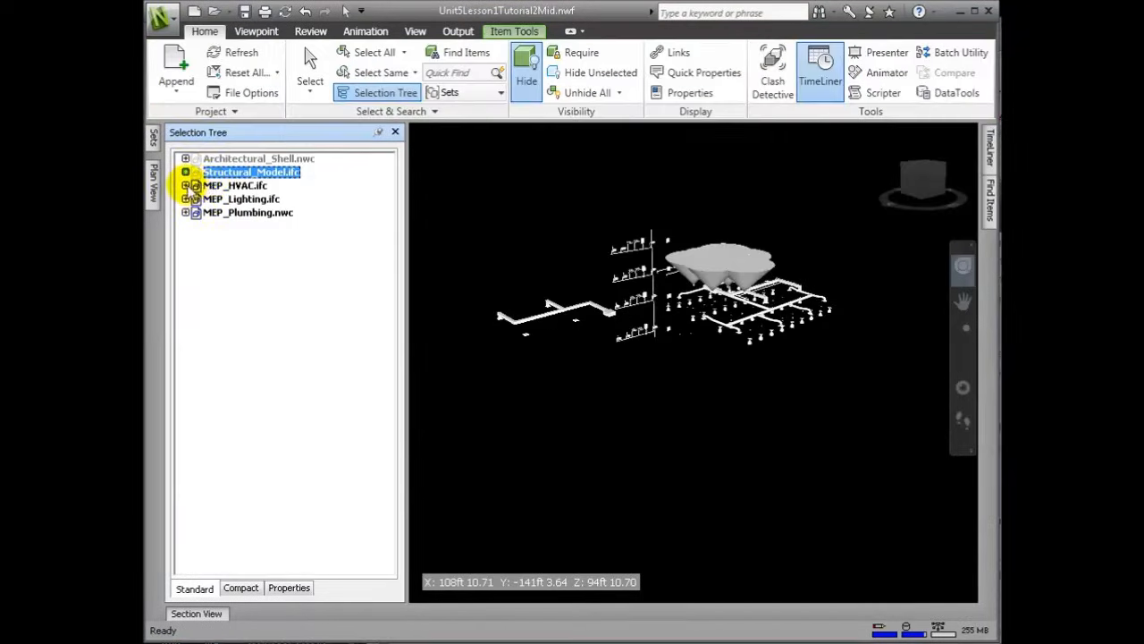
Highlight the MEP_HVAC.ifc, MEP_Lighting.ifc and MEP_Plumbing.nwc models in turn, viewing the exposed systems from above and below.
left_click(233, 185)
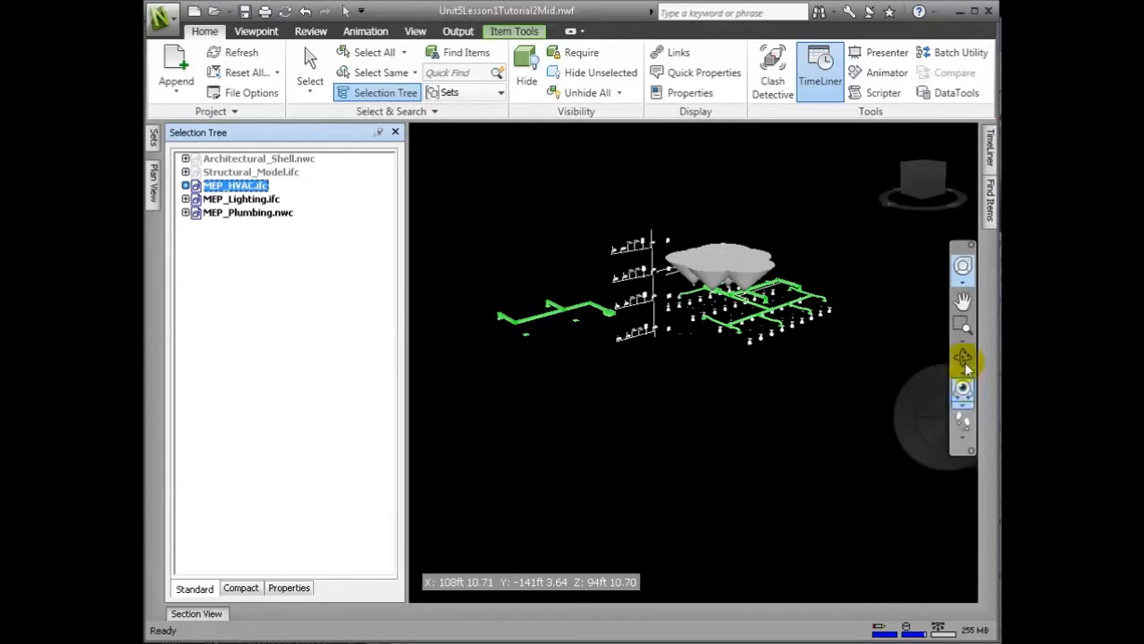
left_click(965, 329)
left_click_drag(494, 215, 864, 383)
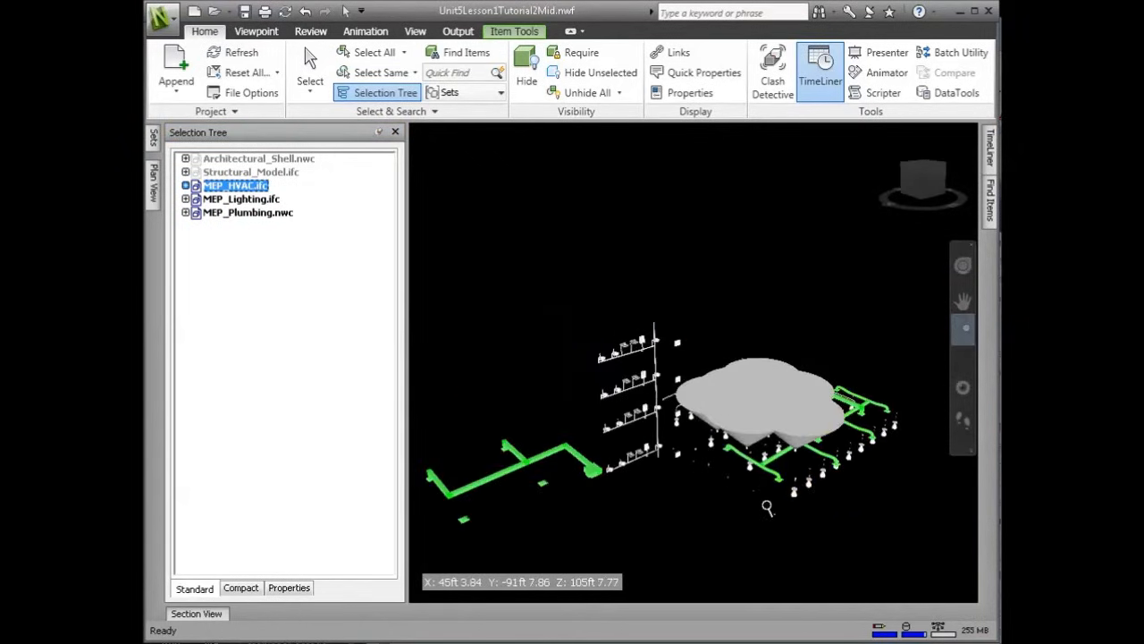
middle_click_drag(743, 526, 725, 328, "shift")
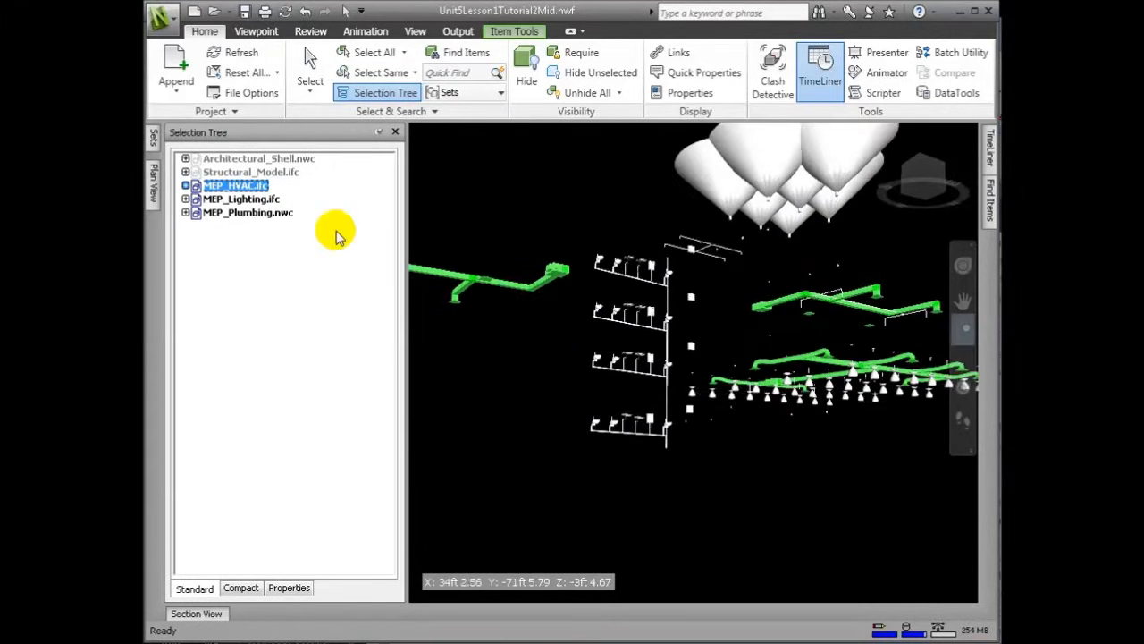
left_click(243, 199)
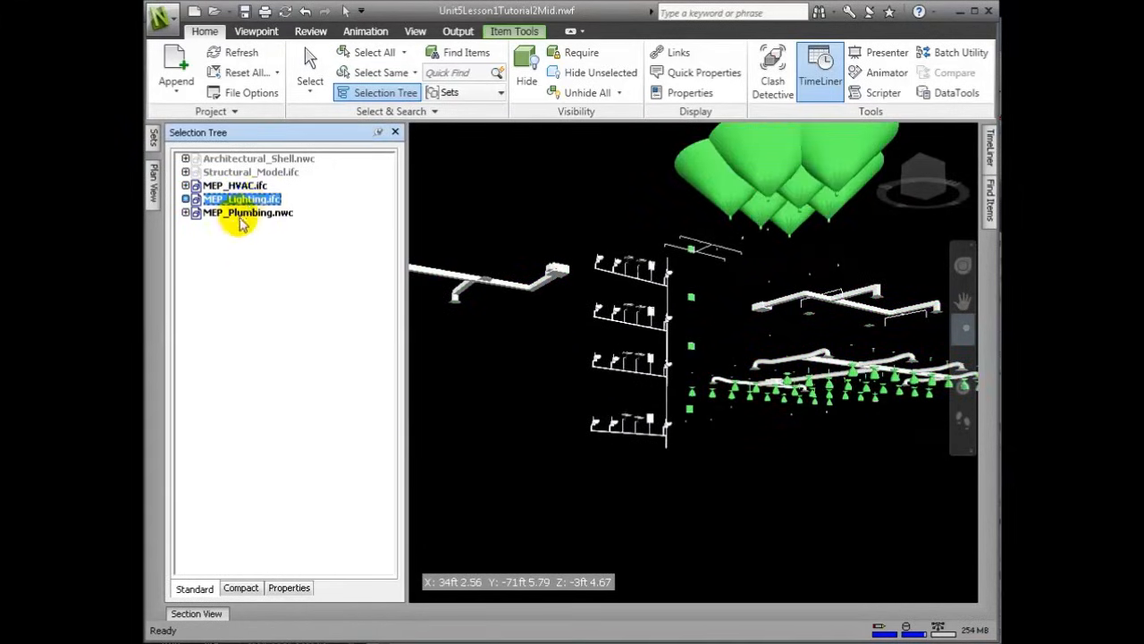
left_click(242, 215)
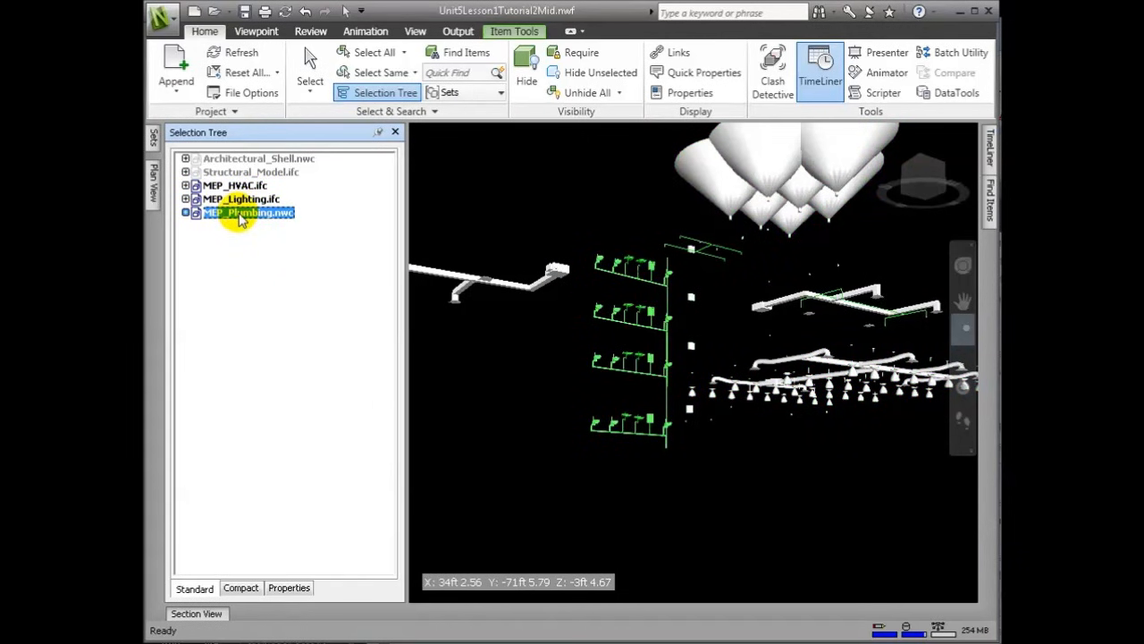
Unhide Structural_Model.ifc and Architectural_Shell.nwc and view the whole building from above.
right_click(215, 172)
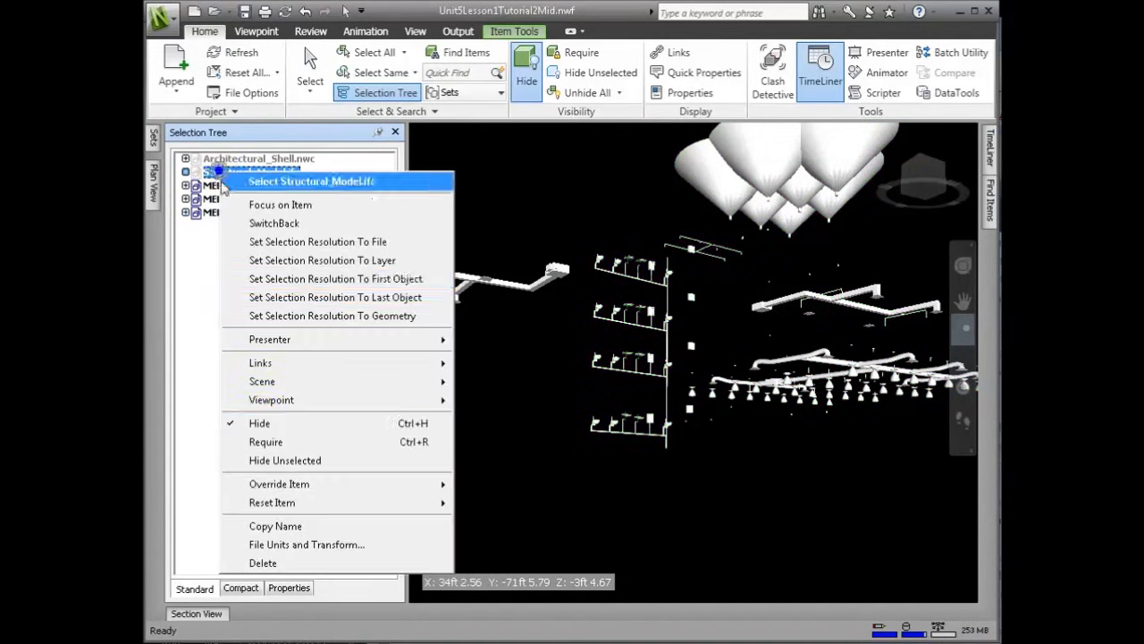
left_click(263, 418)
right_click(261, 159)
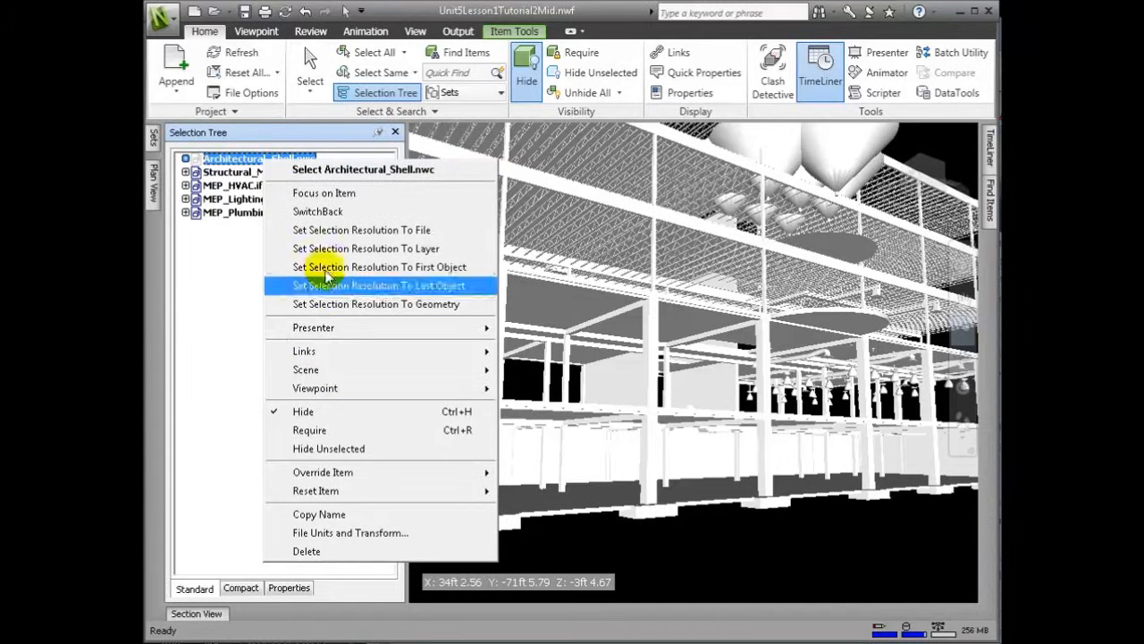
left_click(345, 416)
middle_click_drag(752, 415, 850, 496, "shift")
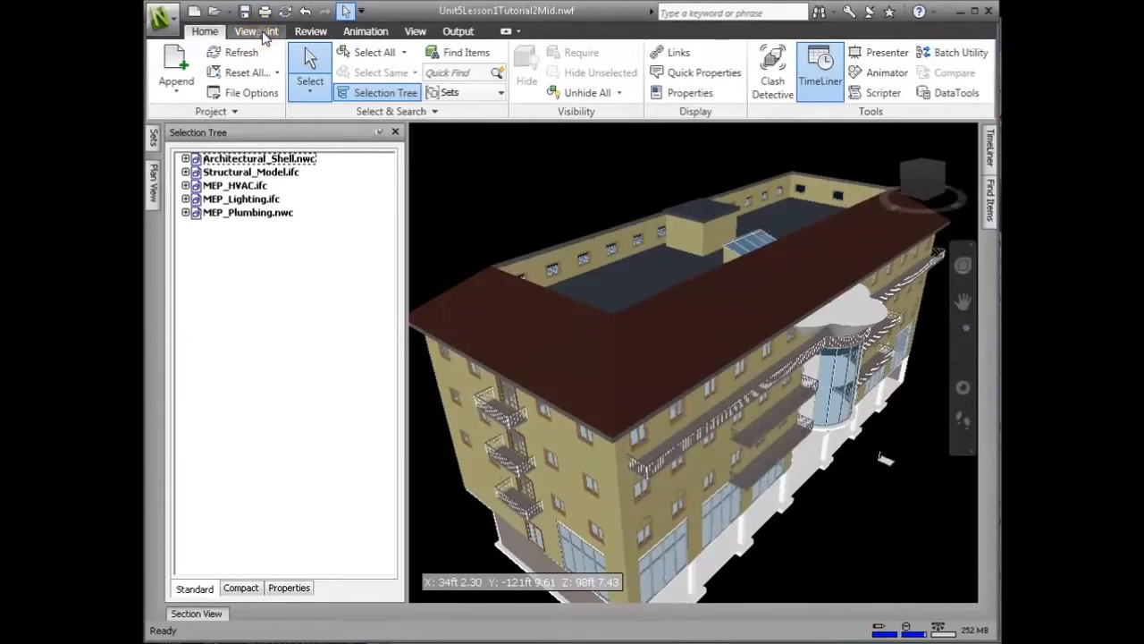
Enable sectioning and raise the top-aligned section Plane 1 above the building's roof.
left_click(257, 31)
left_click(874, 112)
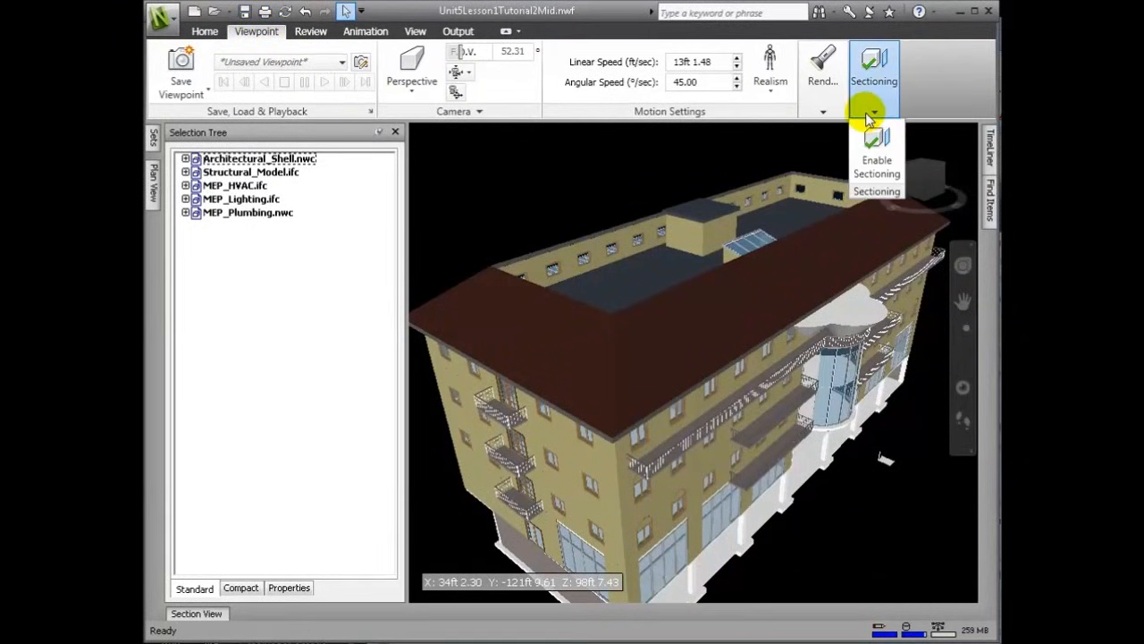
left_click(877, 148)
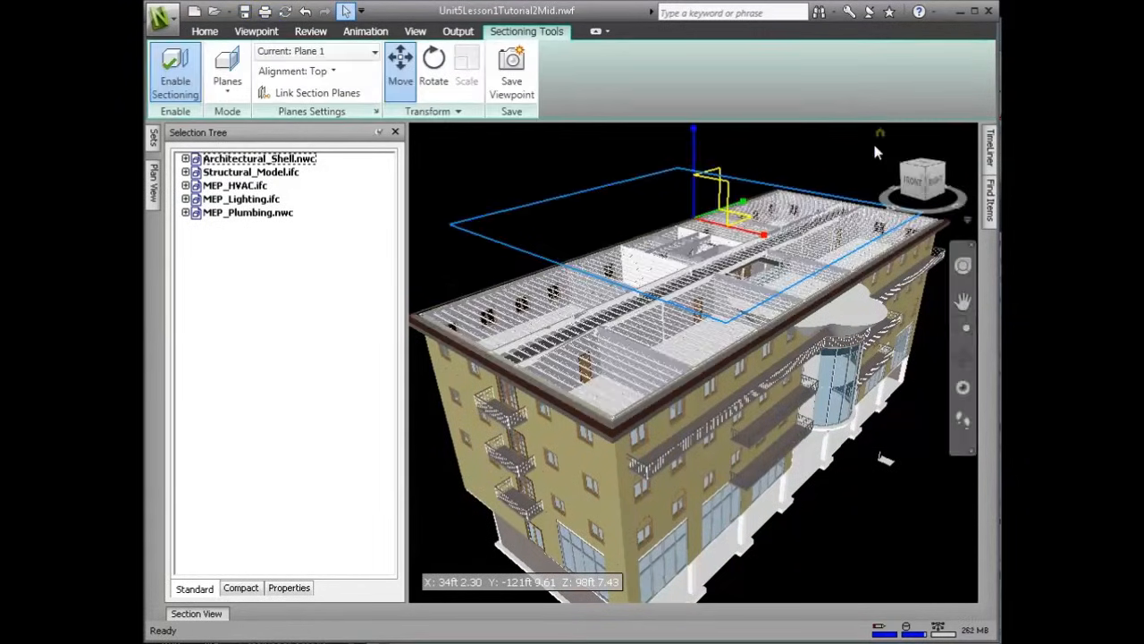
left_click_drag(694, 118, 694, 96)
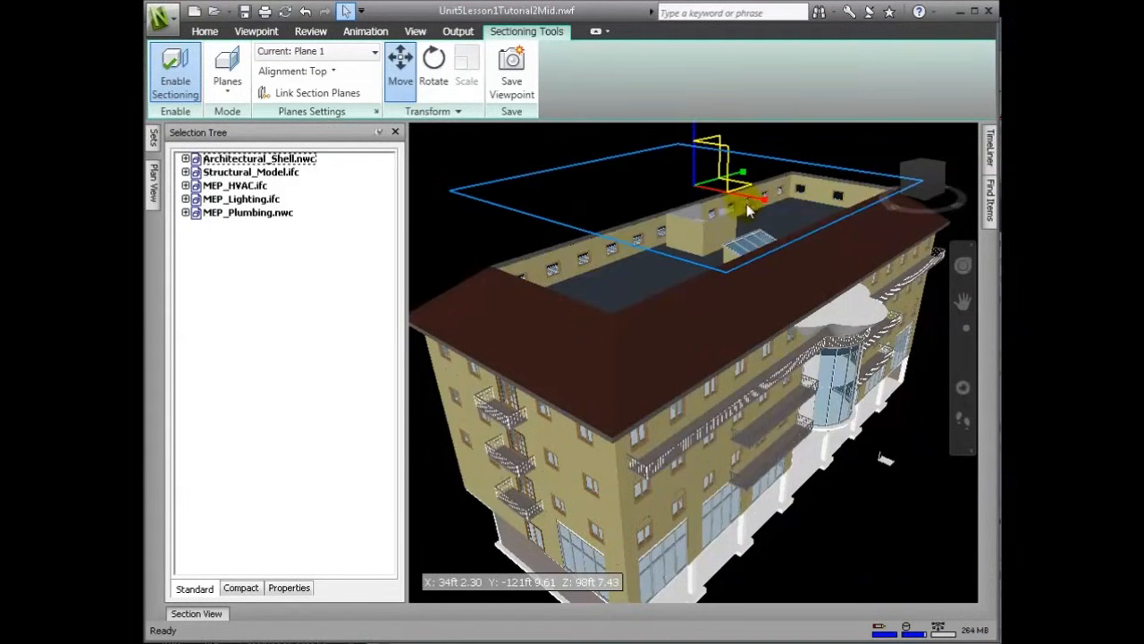
Activate the bottom-aligned section Plane 2 and lower it to the base of the building so all floors are included.
left_click(373, 52)
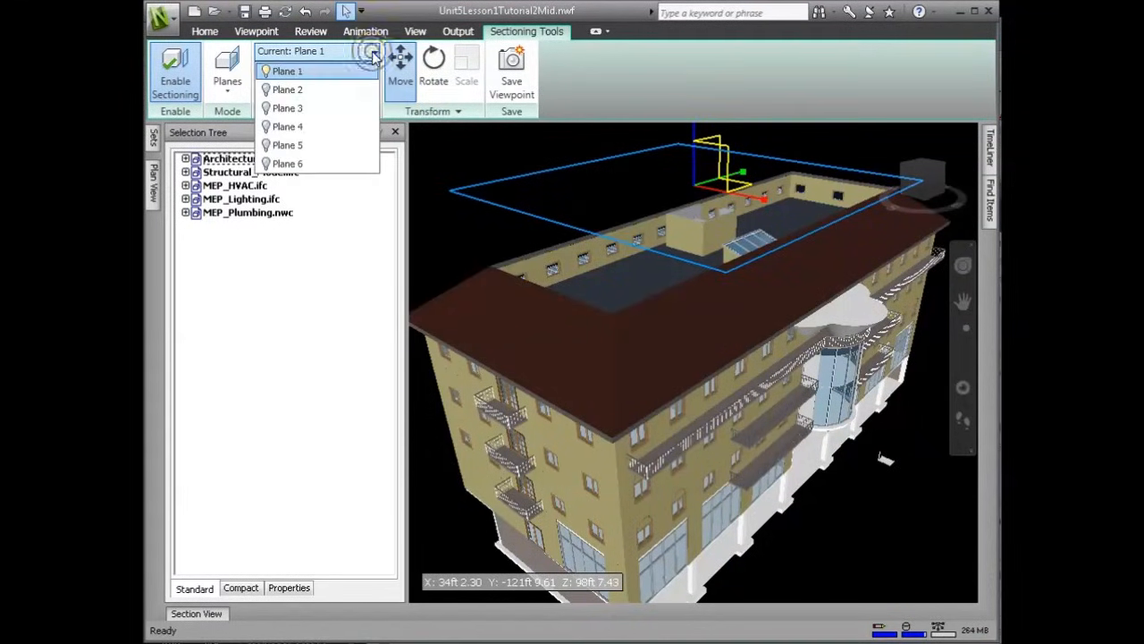
left_click(345, 89)
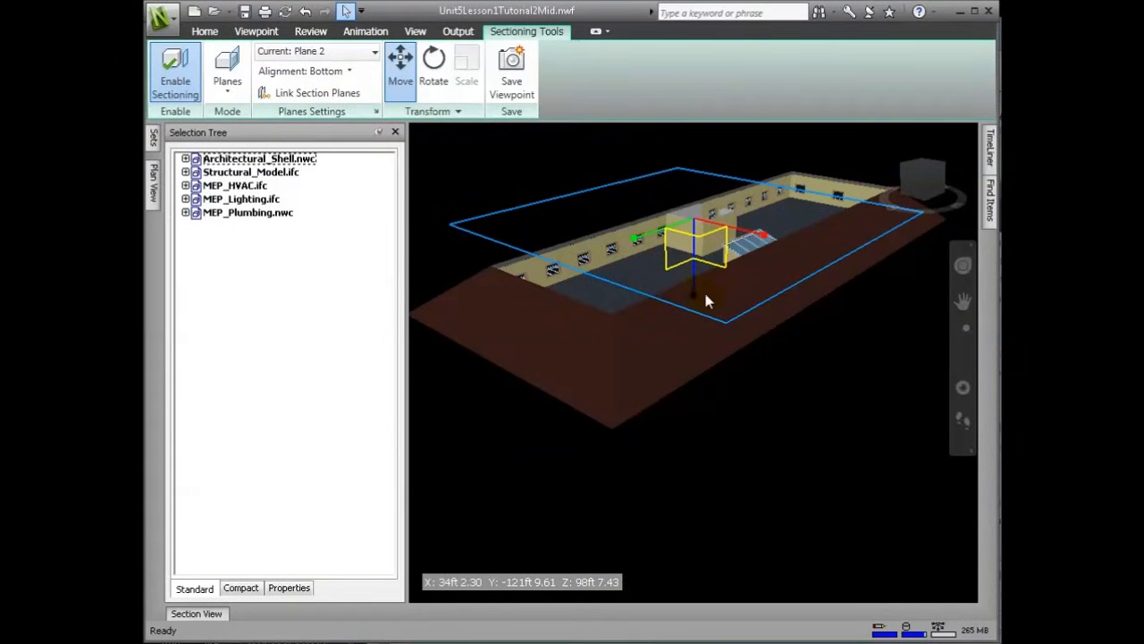
left_click_drag(695, 296, 688, 499)
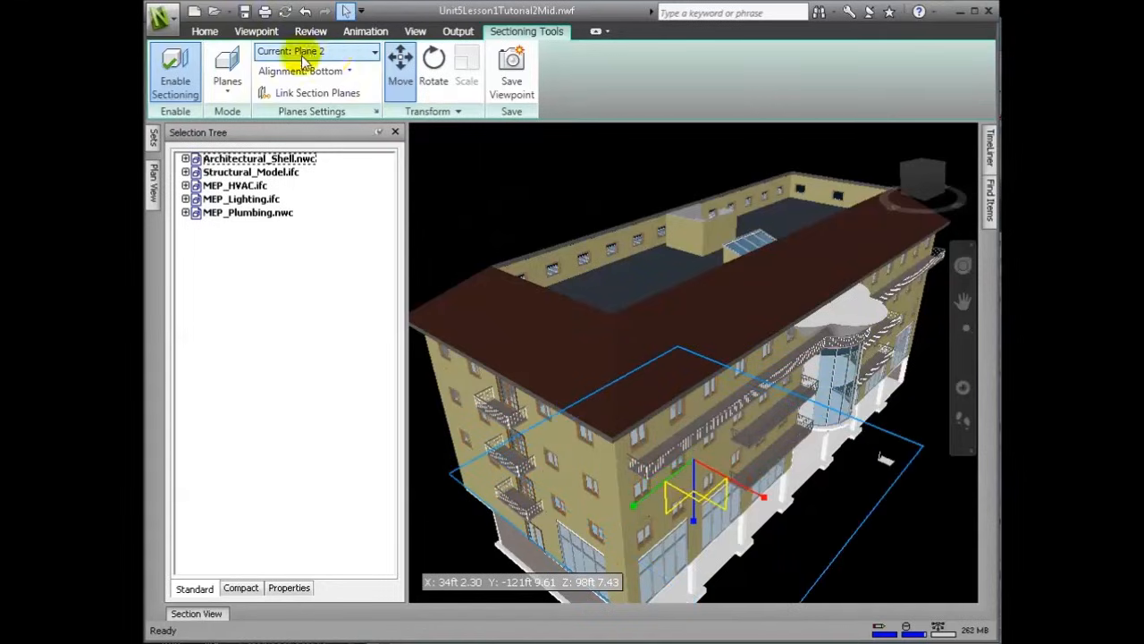
Activate section Plane 3 and move it outward along its normal axis, and activate the back-aligned Plane 4.
left_click(331, 51)
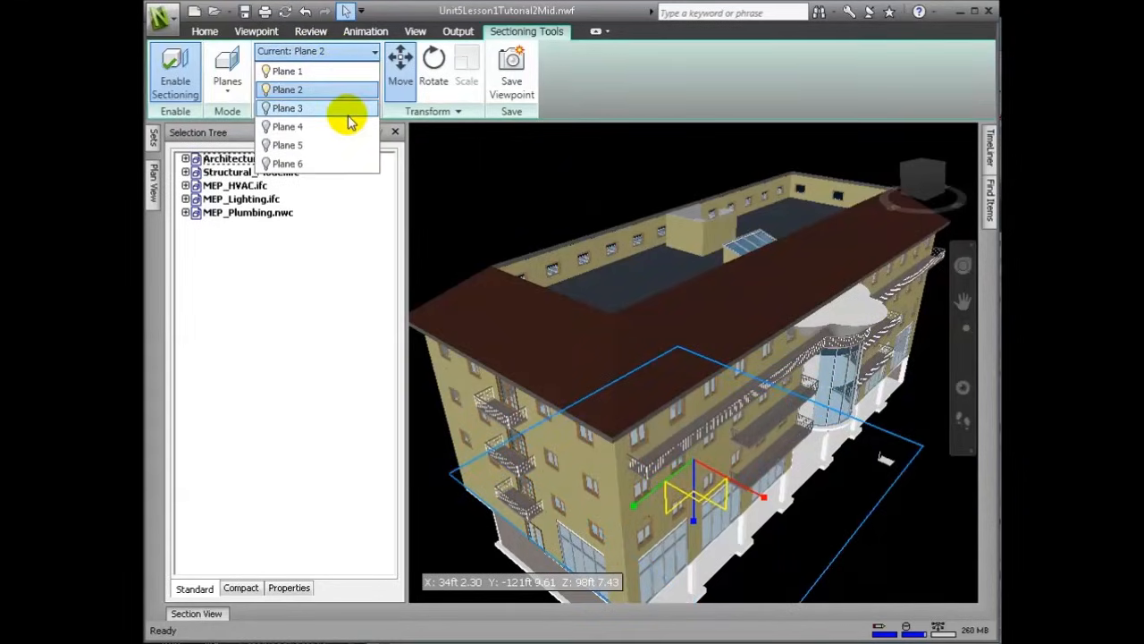
left_click(295, 108)
left_click(371, 52)
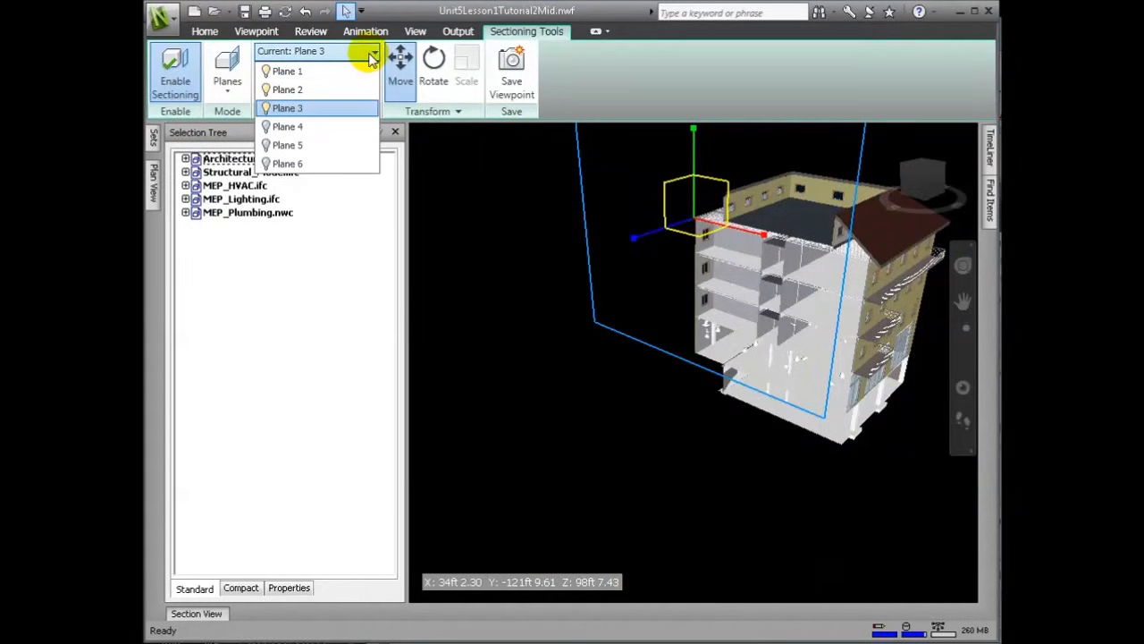
left_click(646, 251)
left_click_drag(539, 270, 583, 261)
scroll(370, 59, "down", 1)
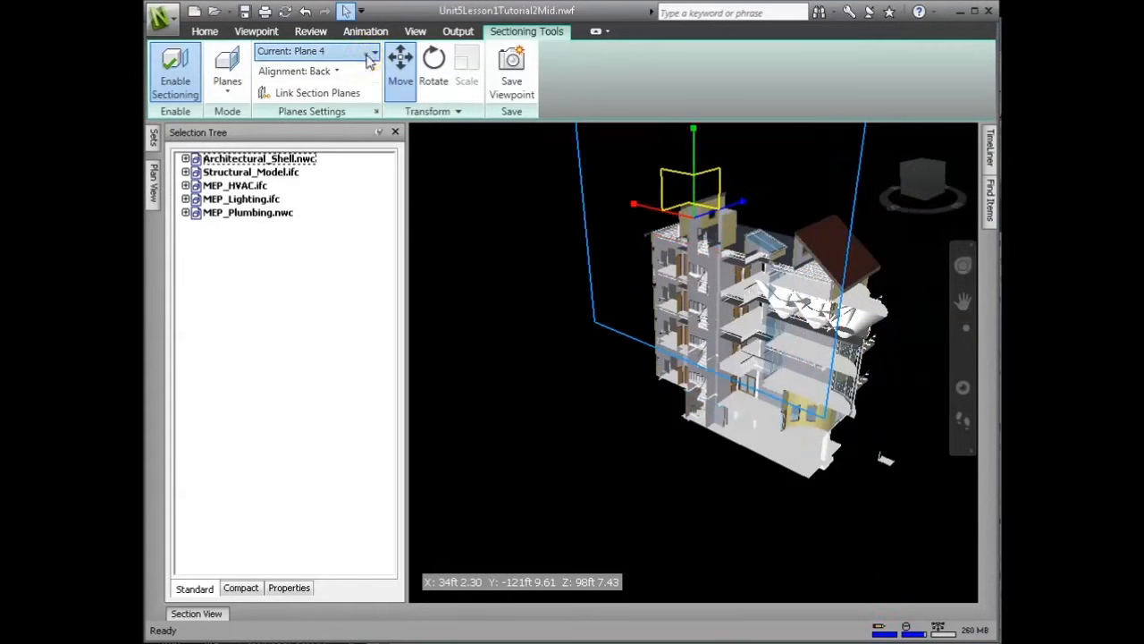
Activate the left-aligned Plane 5 and right-aligned Plane 6, and move Plane 6 outward to just cut the curved entrance front.
left_click(370, 59)
left_click(356, 141)
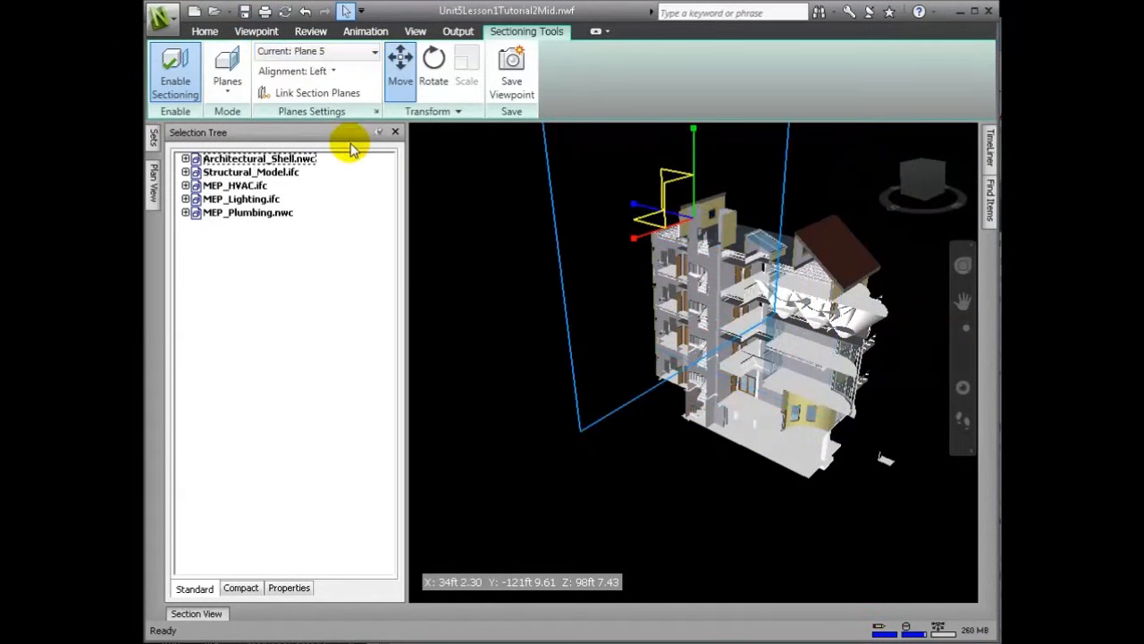
left_click(379, 54)
left_click(348, 162)
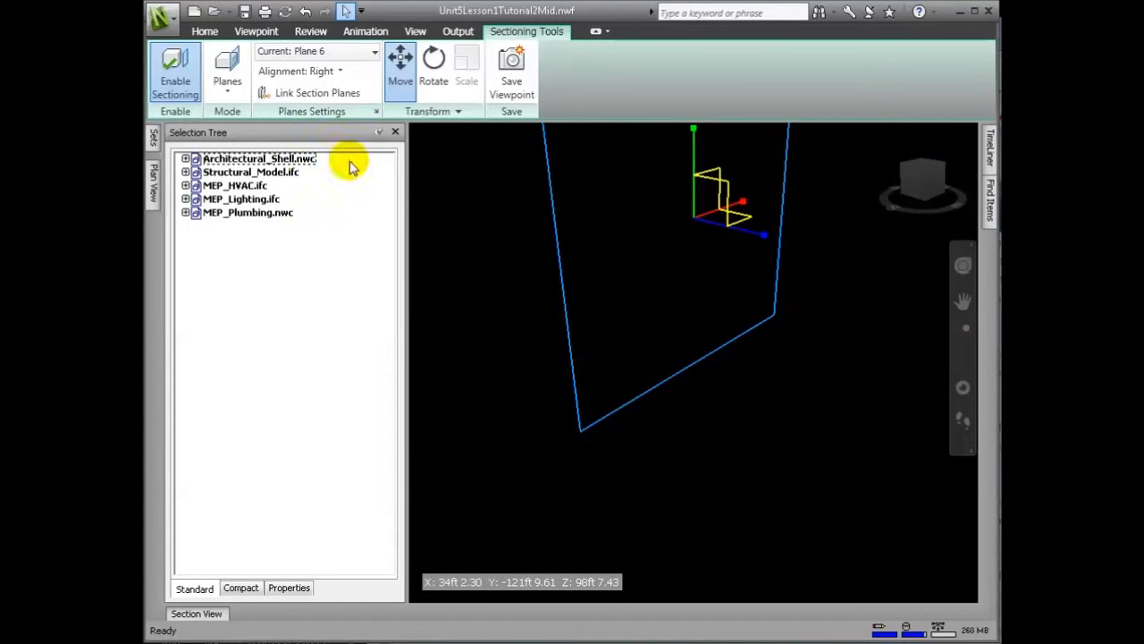
left_click_drag(767, 236, 939, 268)
left_click_drag(963, 393, 973, 402)
left_click_drag(919, 277, 880, 292)
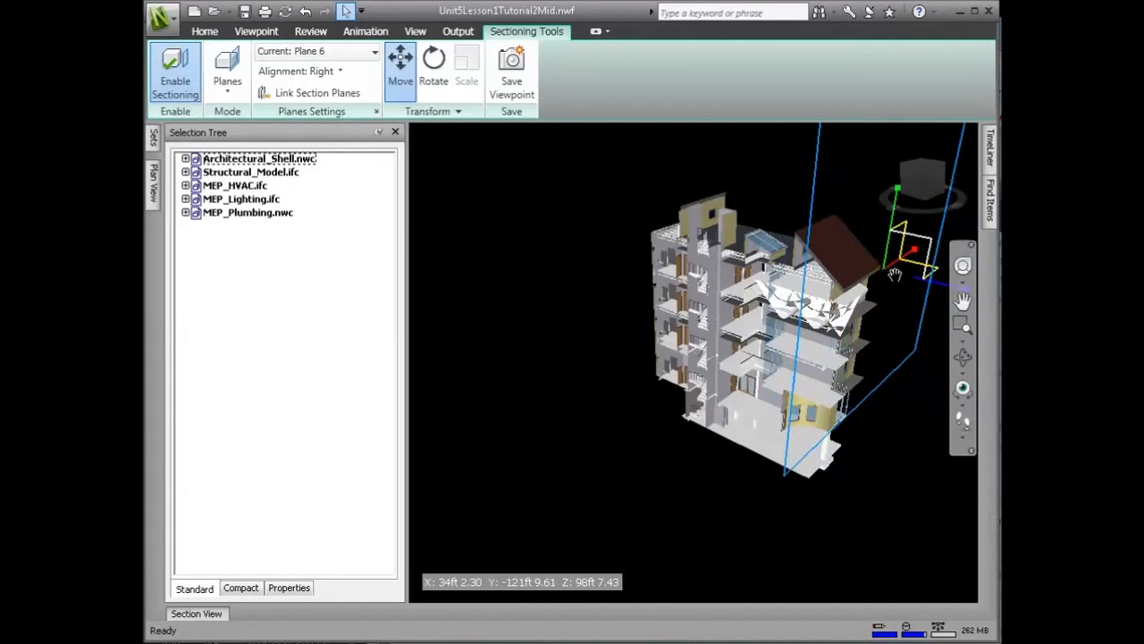
Switch the sectioning mode to Box and move the section box outward and down to enclose the building's middle part.
left_click(227, 80)
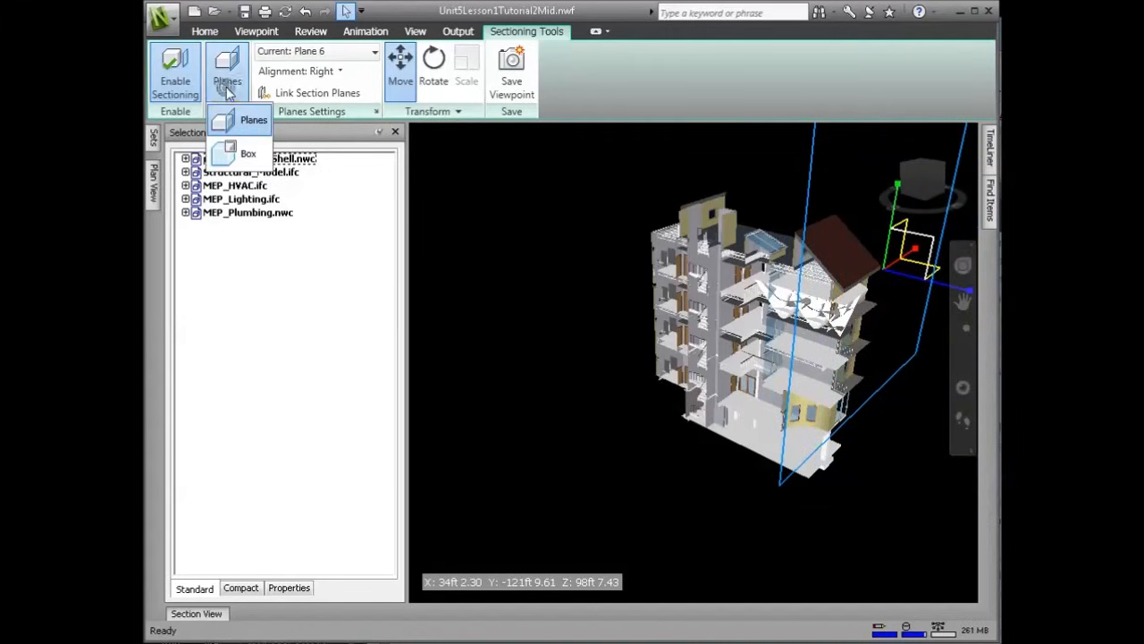
left_click(243, 153)
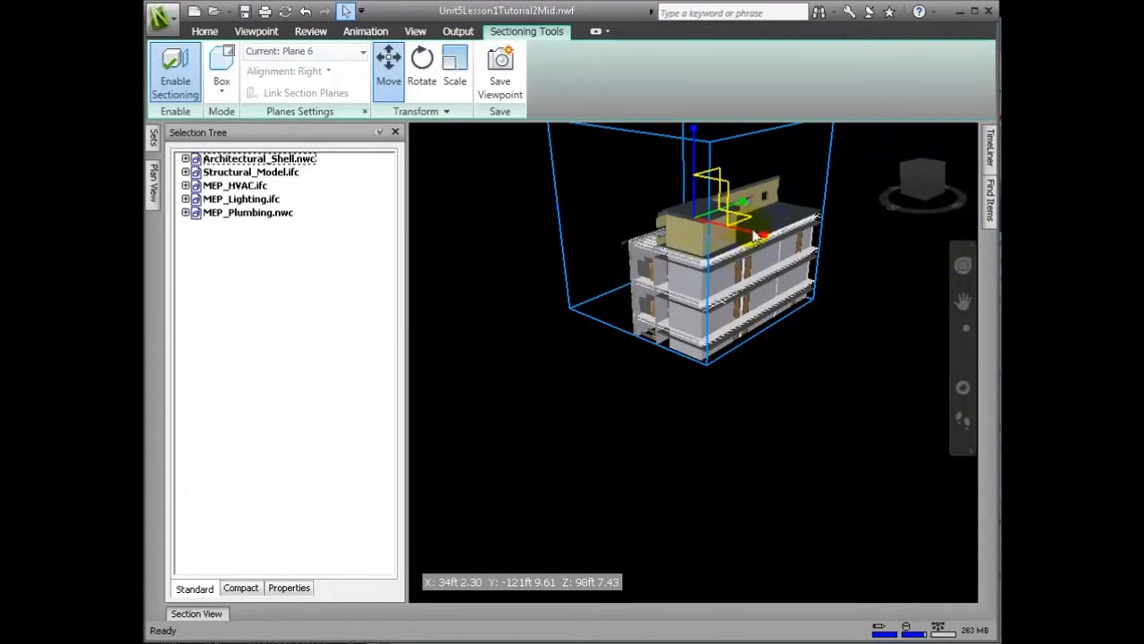
left_click_drag(821, 259, 679, 213)
left_click_drag(798, 248, 855, 287)
left_click_drag(782, 178, 762, 265)
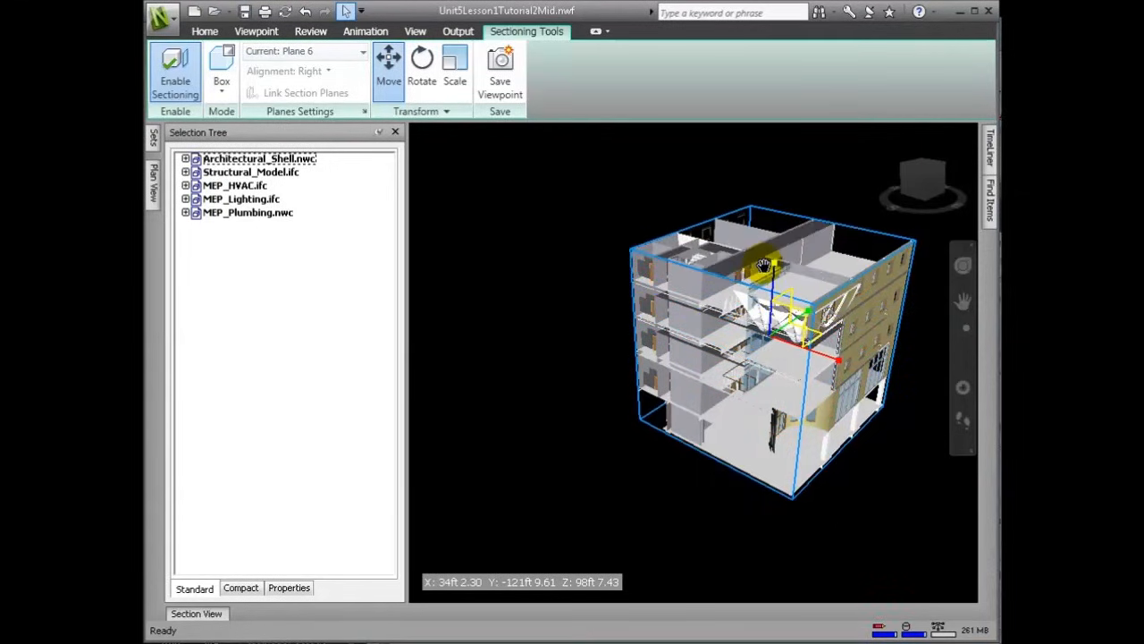
Scale the section box to shrink it along its red axis and stretch it vertically past the roof and base.
left_click(437, 87)
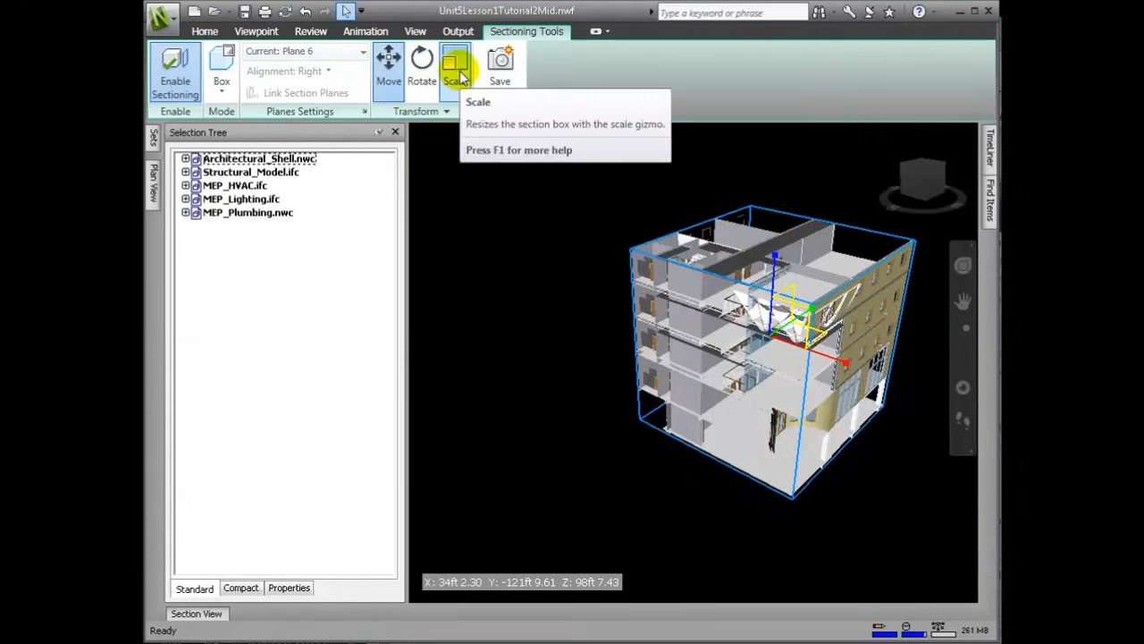
left_click(458, 77)
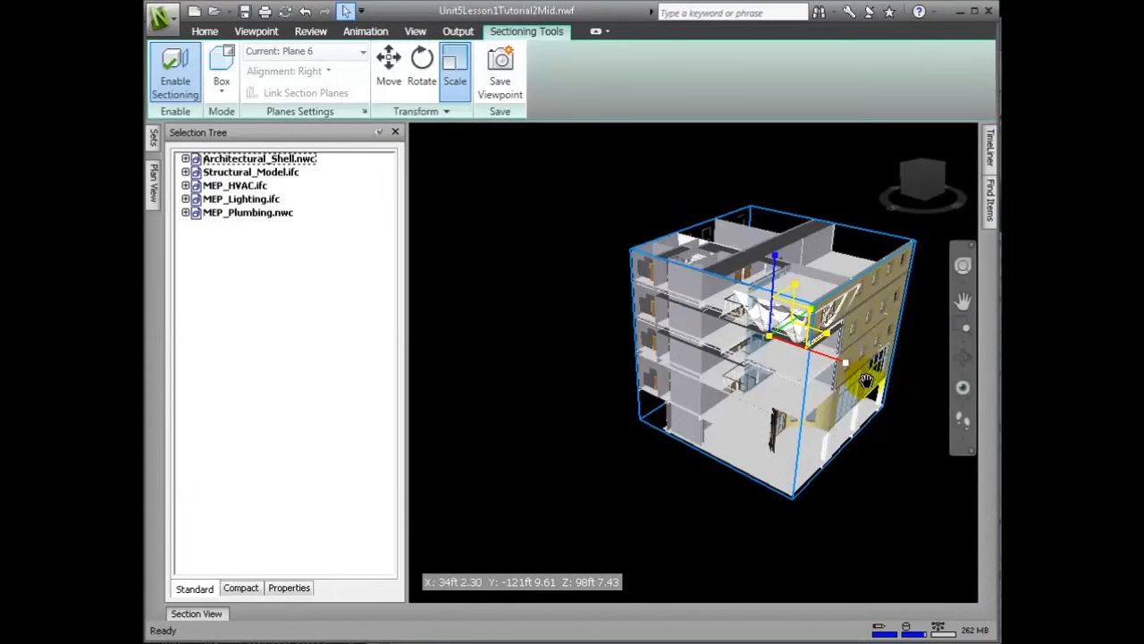
left_click_drag(846, 362, 835, 357)
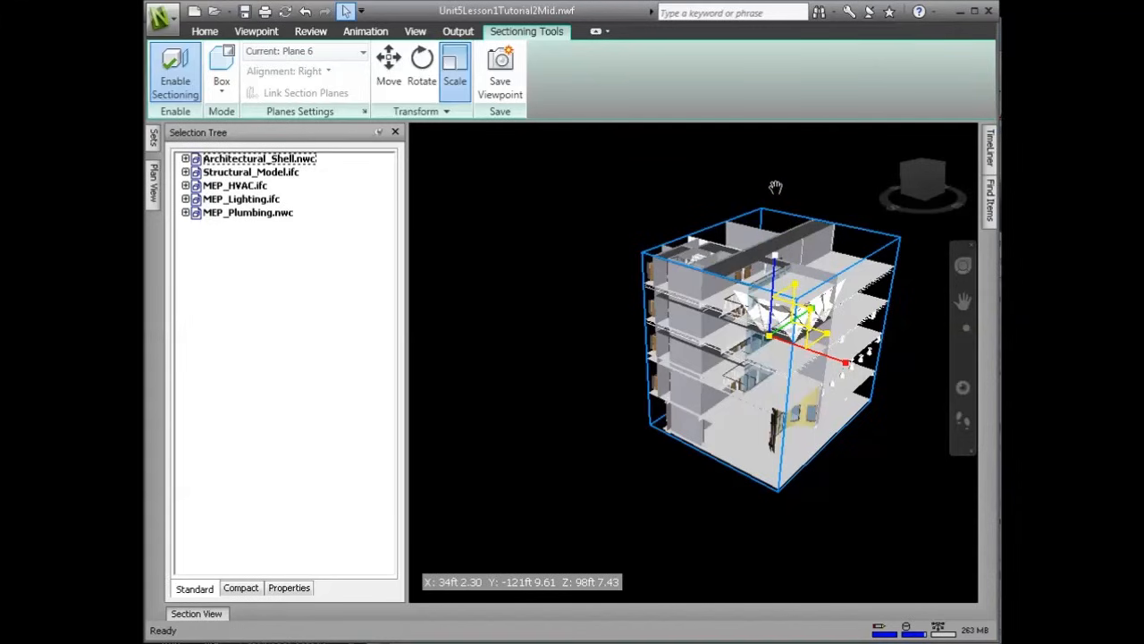
left_click_drag(784, 164, 785, 159)
scroll(785, 170, "down", 1)
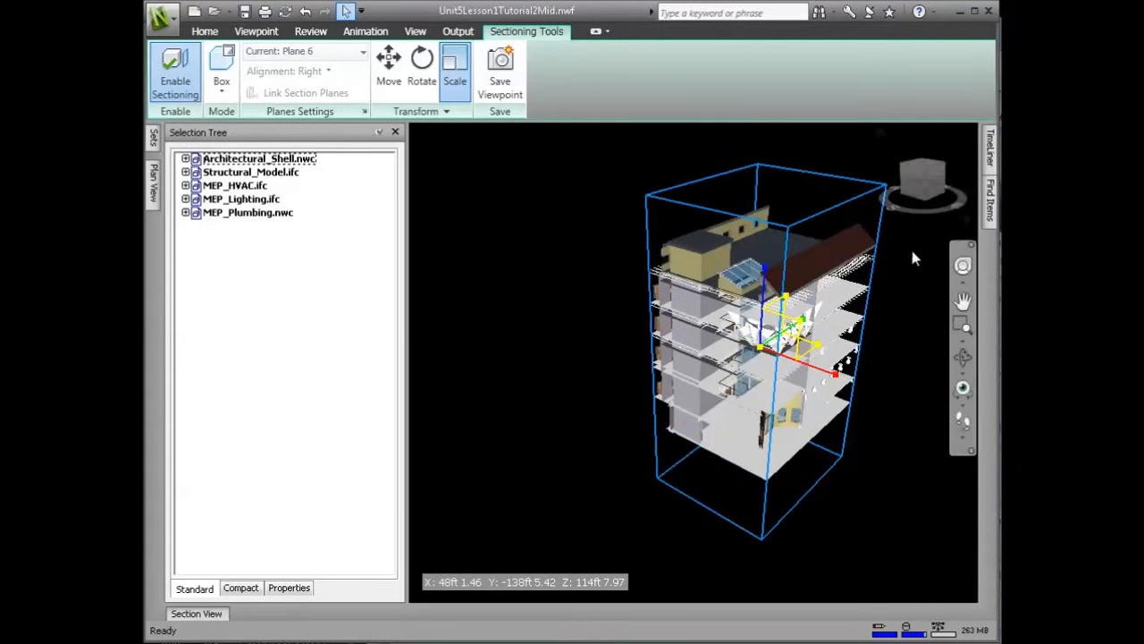
Lengthen the section box along its green axis past the building's ends and narrow it further along its red axis.
left_click(936, 170)
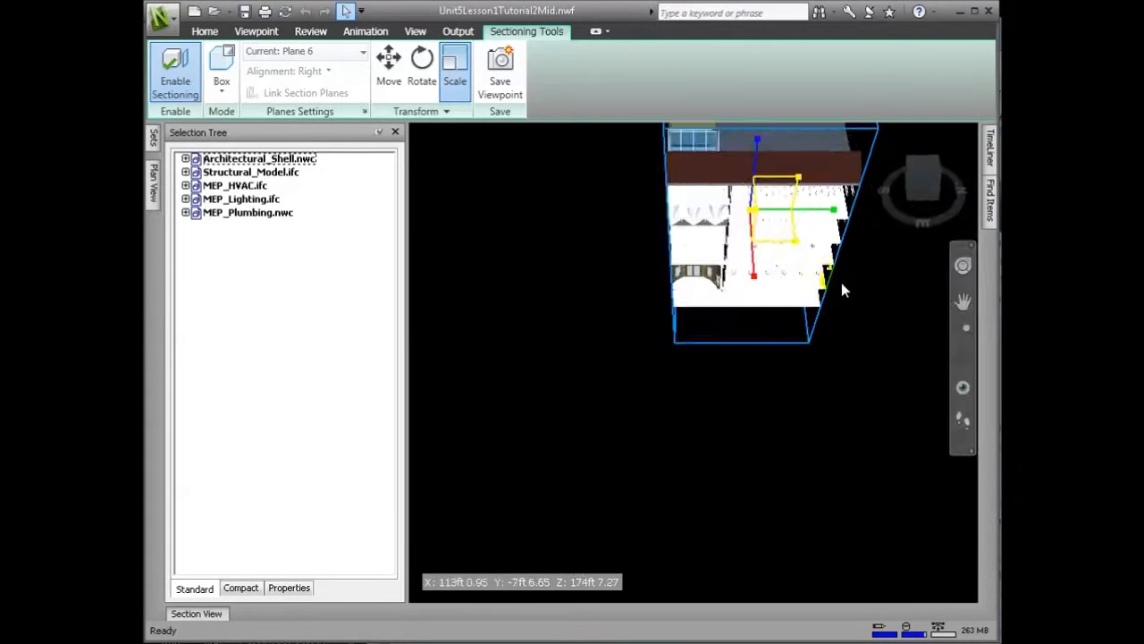
middle_click_drag(749, 405, 729, 308, "shift")
left_click_drag(839, 233, 925, 238)
middle_click_drag(798, 287, 697, 358)
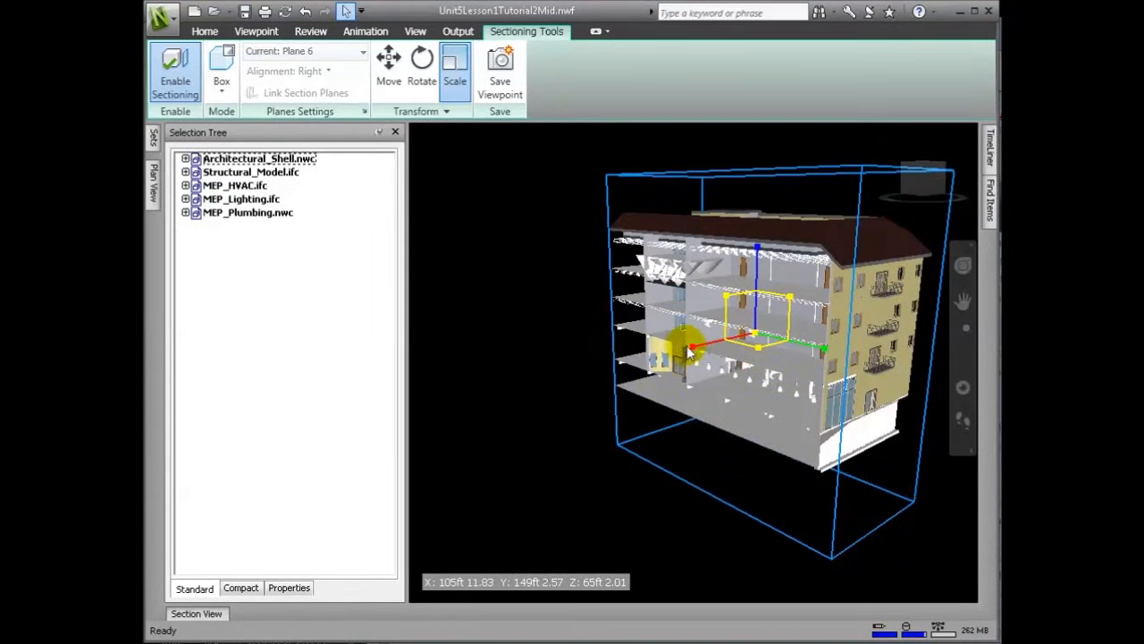
left_click_drag(638, 348, 685, 343)
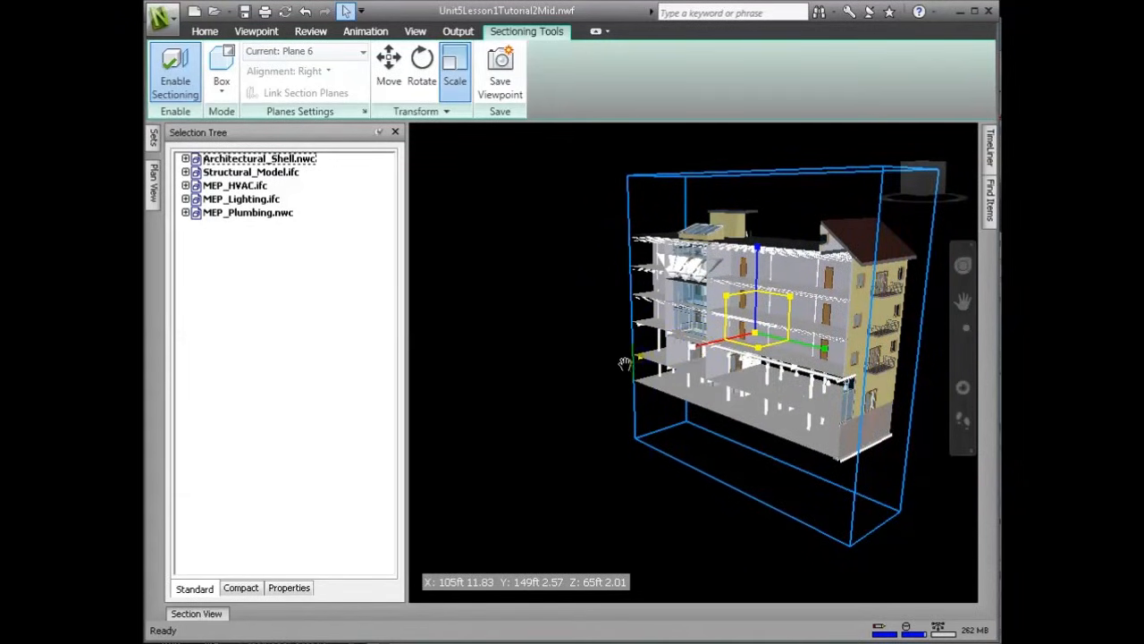
Enlarge the section box along its red axis past the entrance facade, and reduce its height to slice off the roof top.
middle_click_drag(609, 366, 680, 333, "shift")
scroll(591, 369, "up", 2)
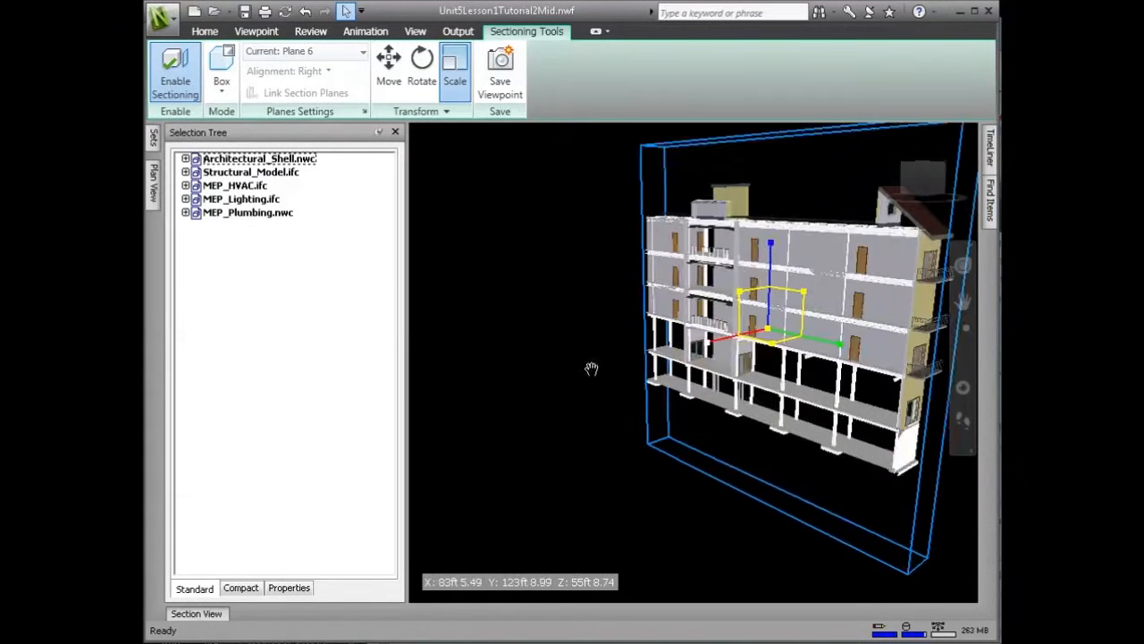
left_click_drag(550, 389, 852, 305)
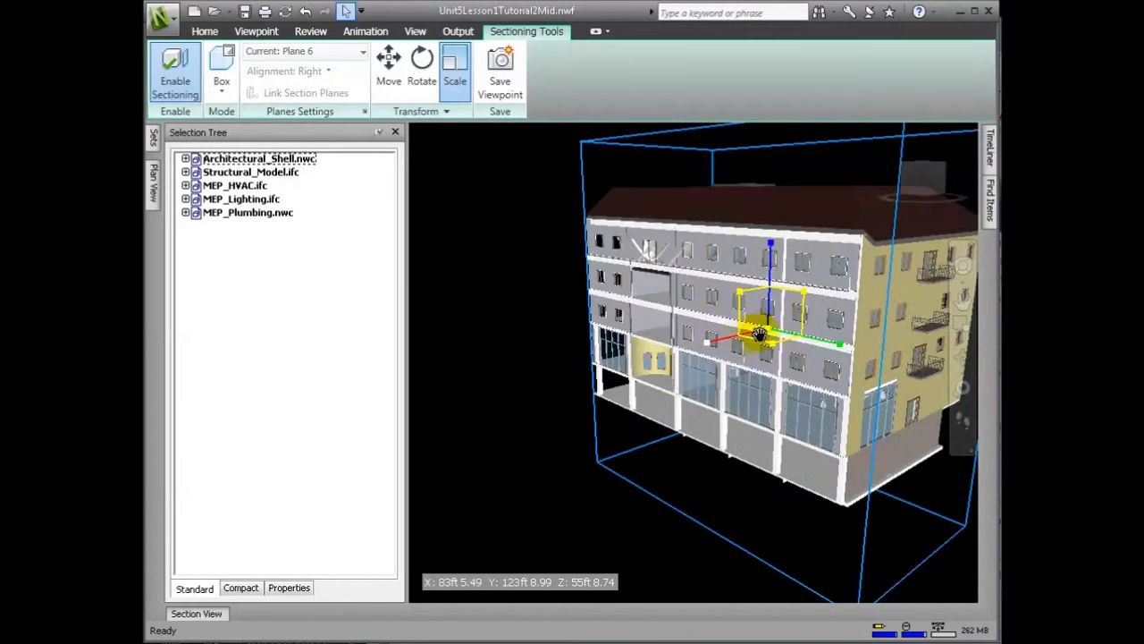
left_click_drag(880, 298, 892, 295)
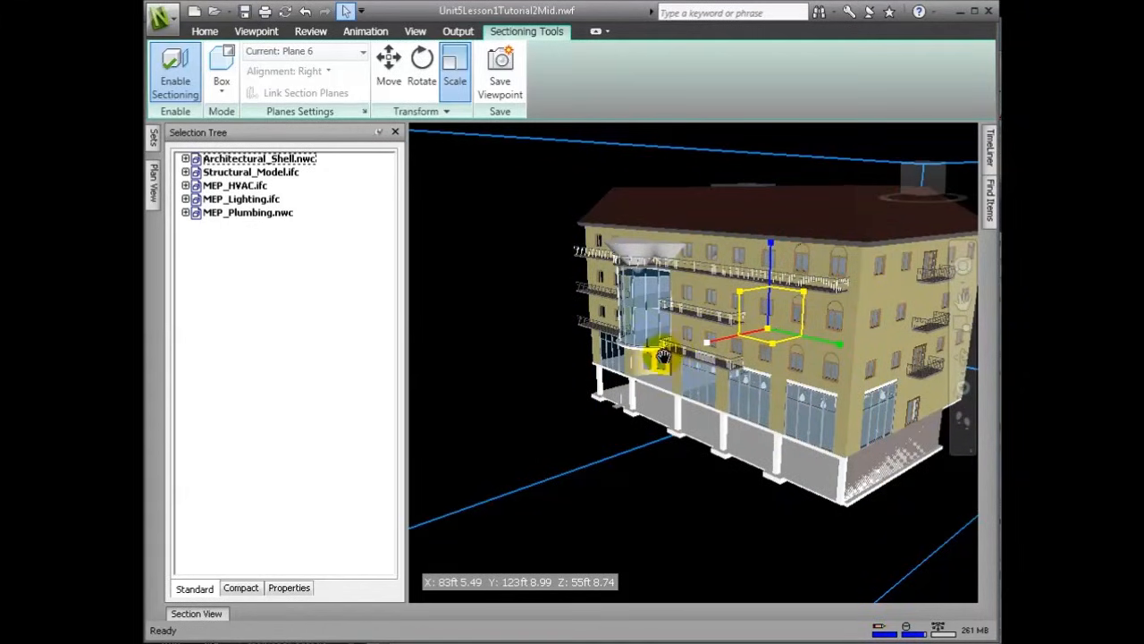
scroll(692, 380, "down", 5)
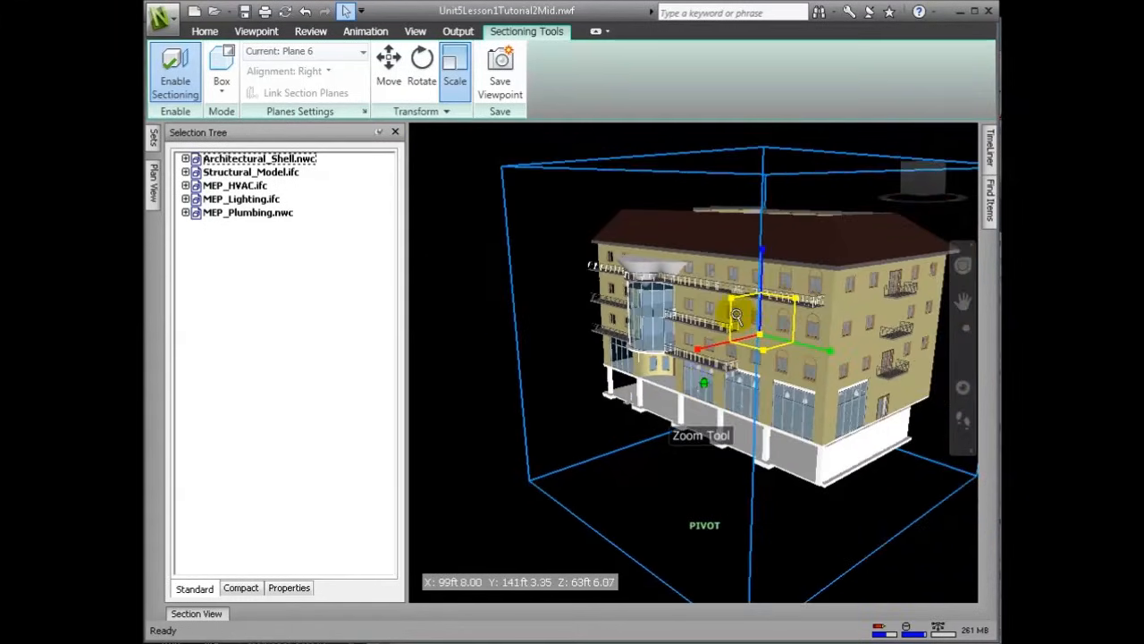
left_click_drag(761, 255, 763, 306)
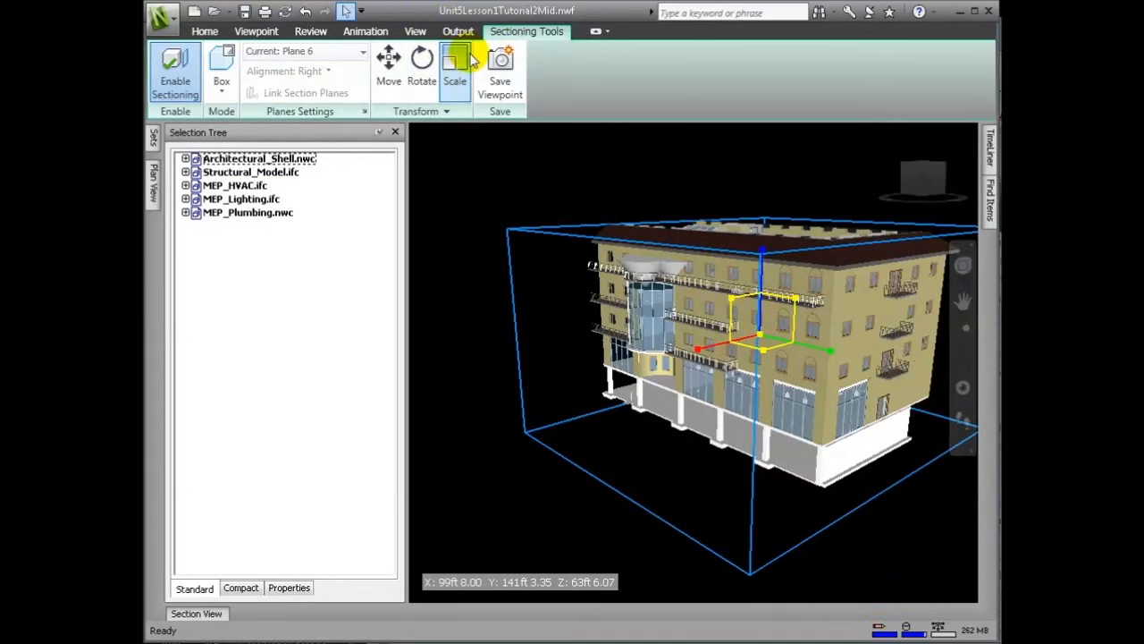
Keep sectioning in Box mode and move the section box vertically and along the building until it slices off the end wall.
left_click(222, 76)
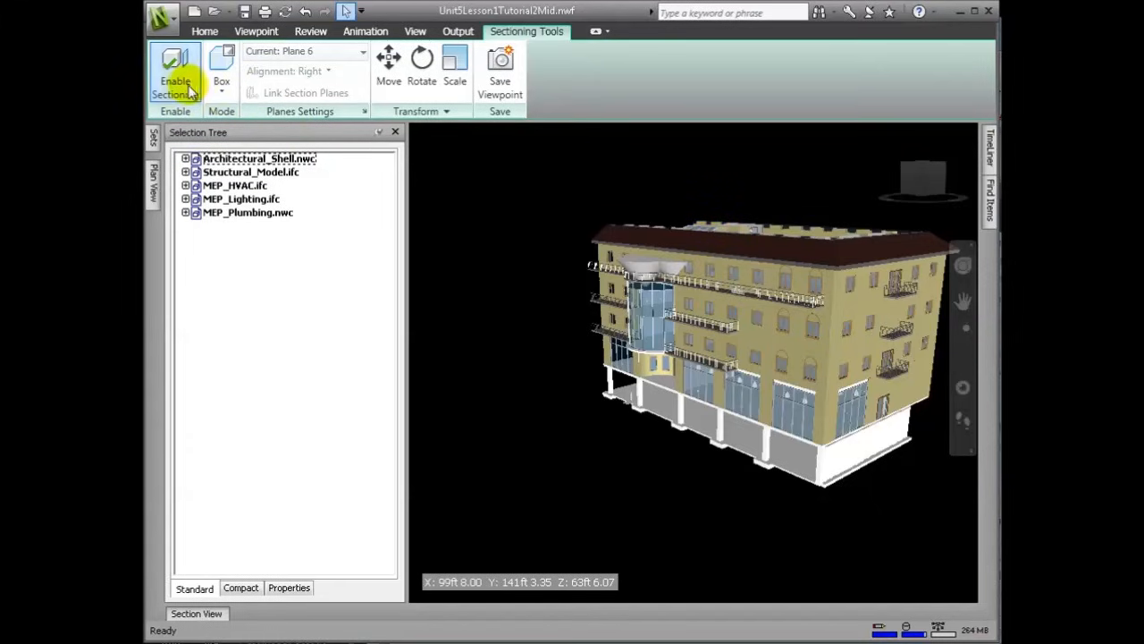
left_click(222, 89)
left_click(244, 160)
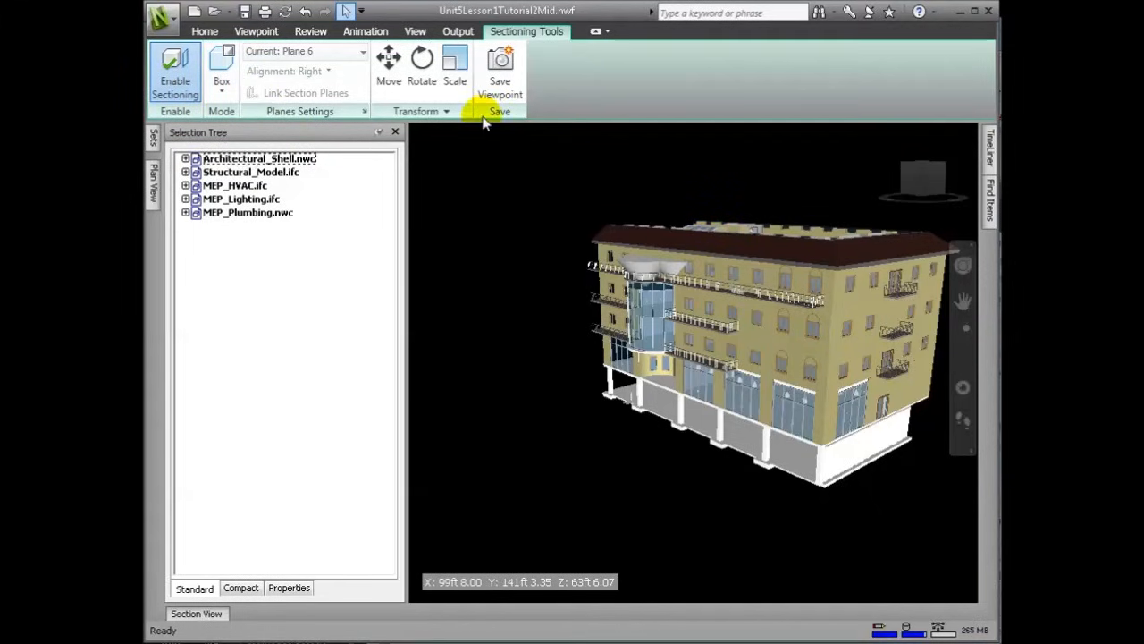
left_click(388, 56)
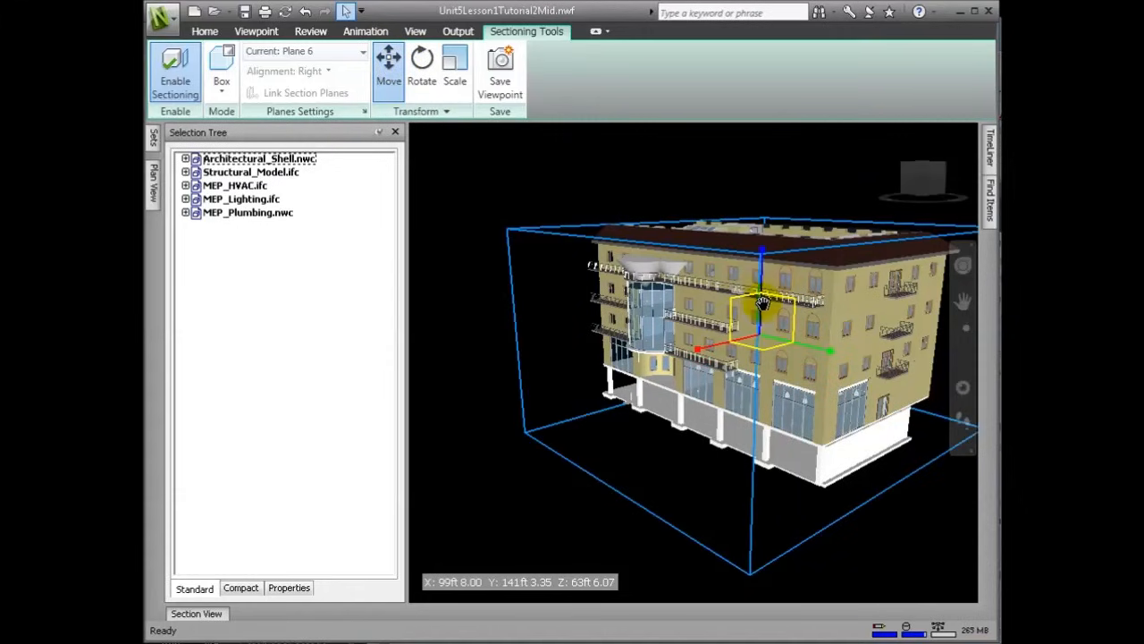
mouse_move(763, 286)
left_mouse_down()
mouse_move(759, 226)
mouse_move(757, 298)
left_mouse_up()
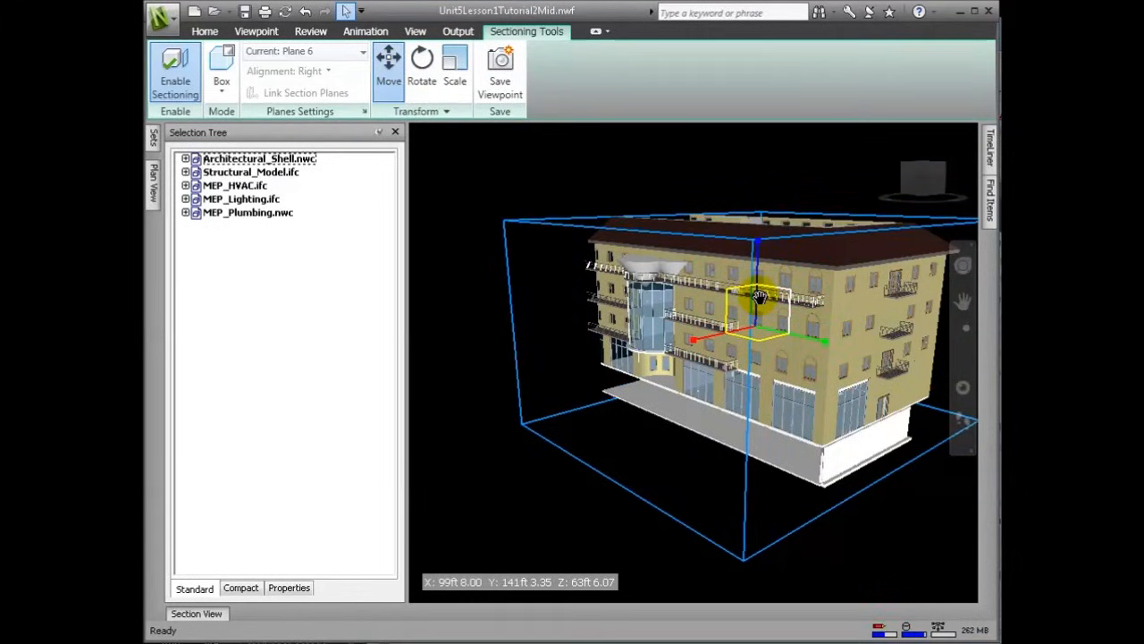
left_click_drag(827, 342, 803, 365)
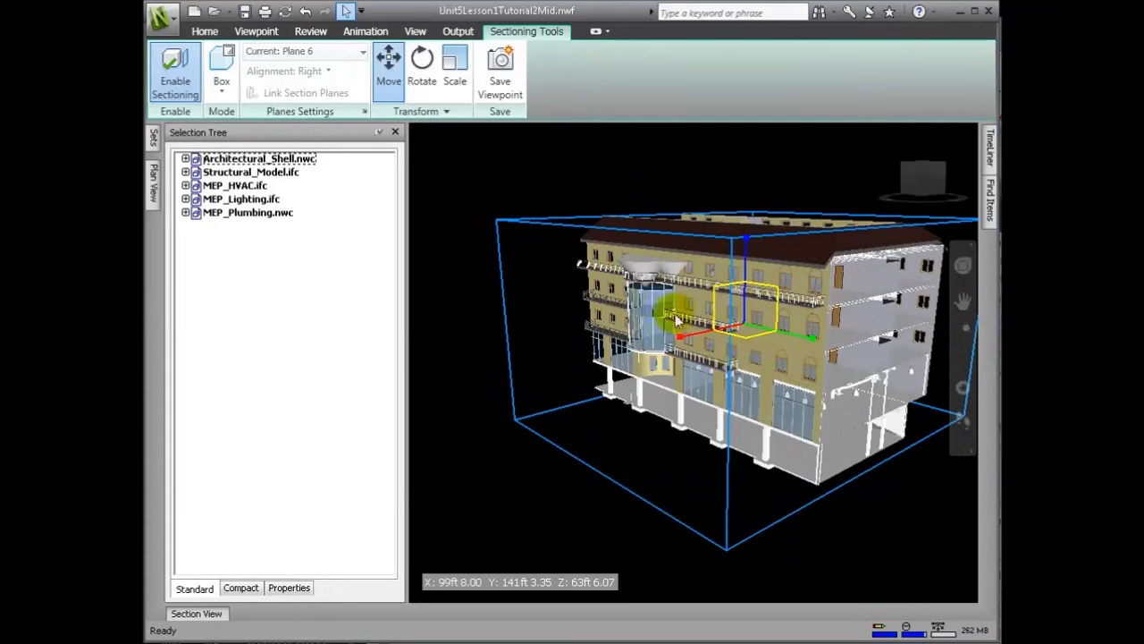
Rotate the section box about its green axis to tilt it, and move it to cut diagonally through the upper facade.
left_click(422, 62)
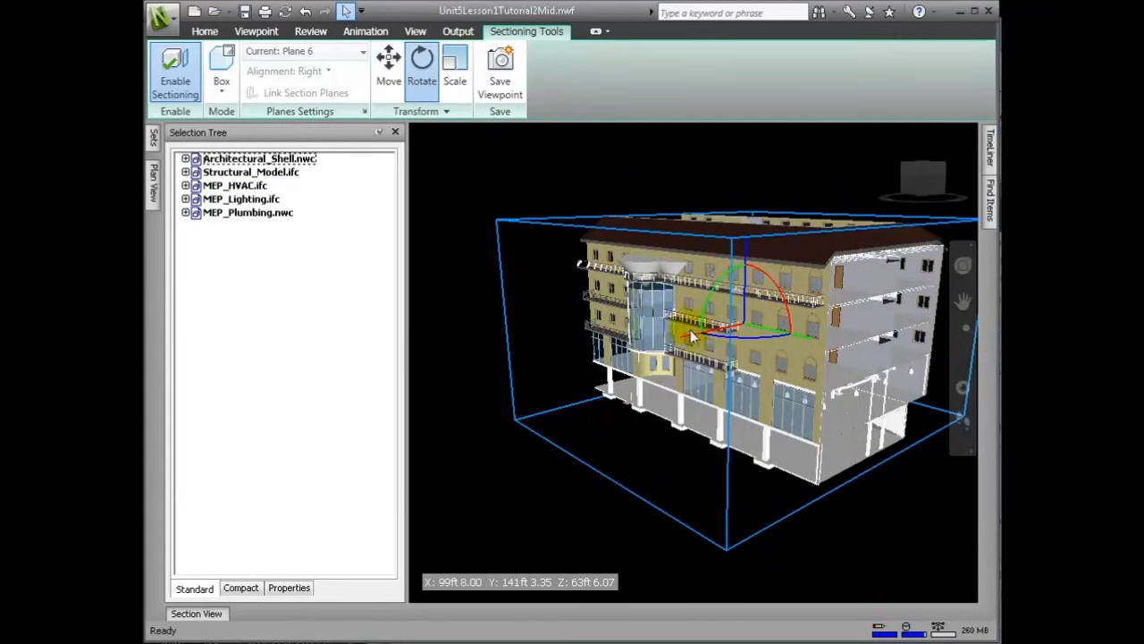
left_click(715, 283)
left_click_drag(716, 284, 632, 269)
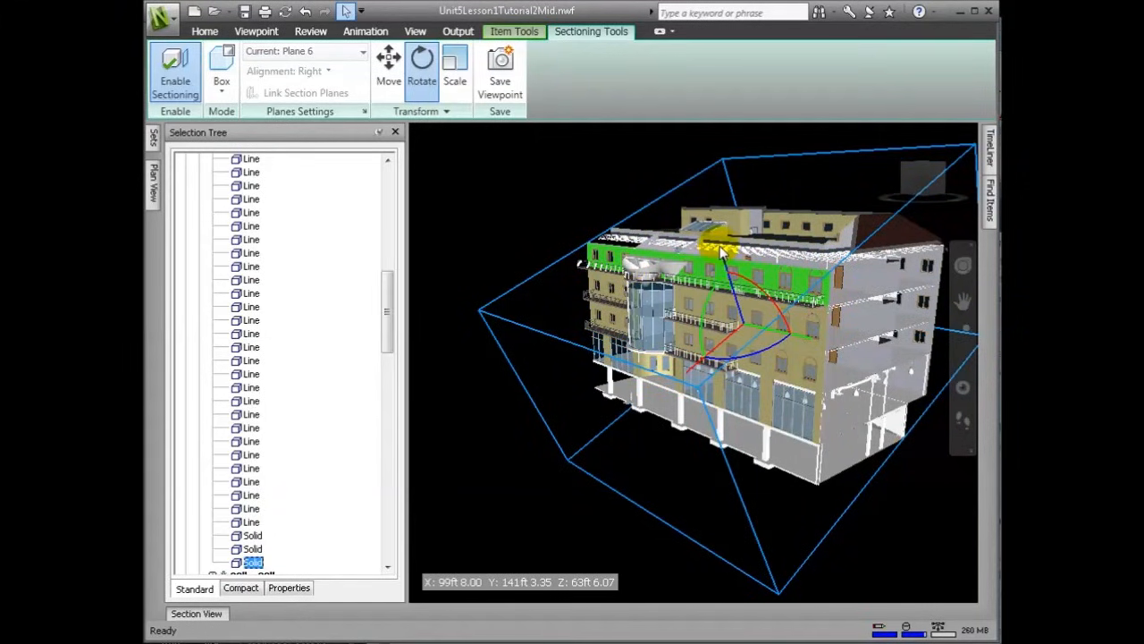
left_click(389, 63)
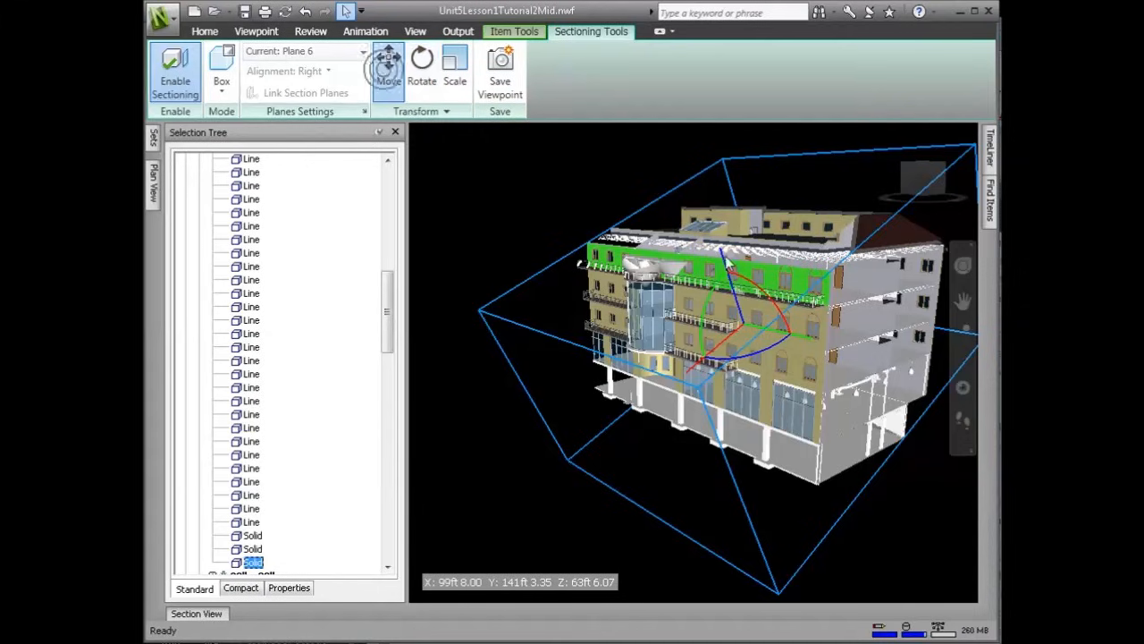
mouse_move(735, 270)
left_mouse_down()
mouse_move(795, 353)
mouse_move(786, 366)
mouse_move(739, 248)
mouse_move(747, 275)
left_mouse_up()
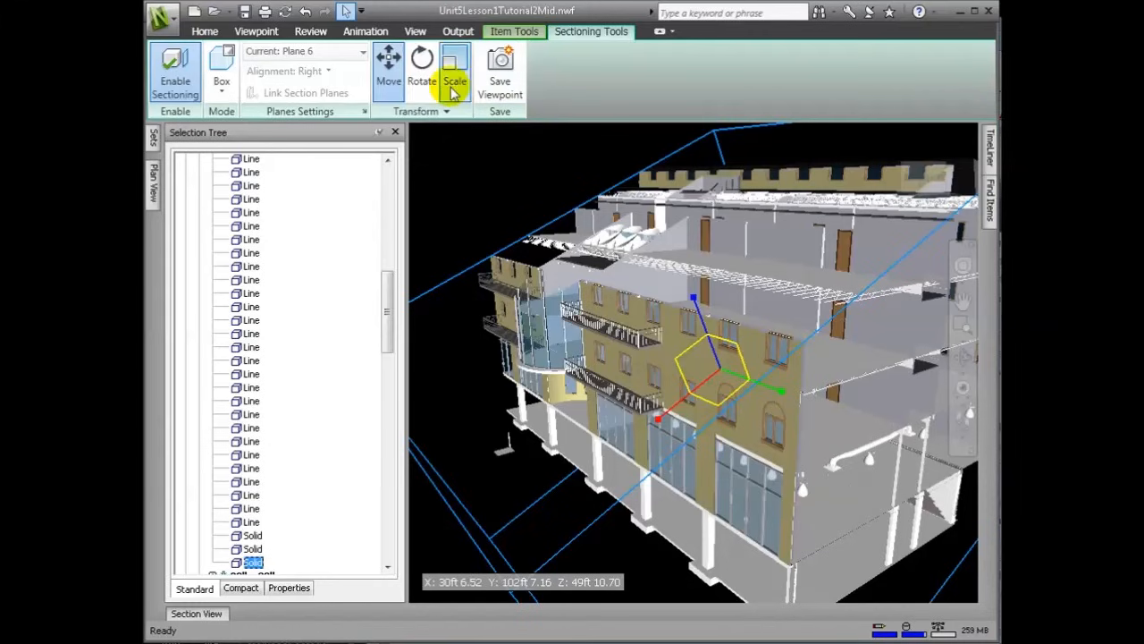
Rotate the tilted section box about its red axis to cut the building's end diagonally, and return to the Move gizmo.
left_click(422, 70)
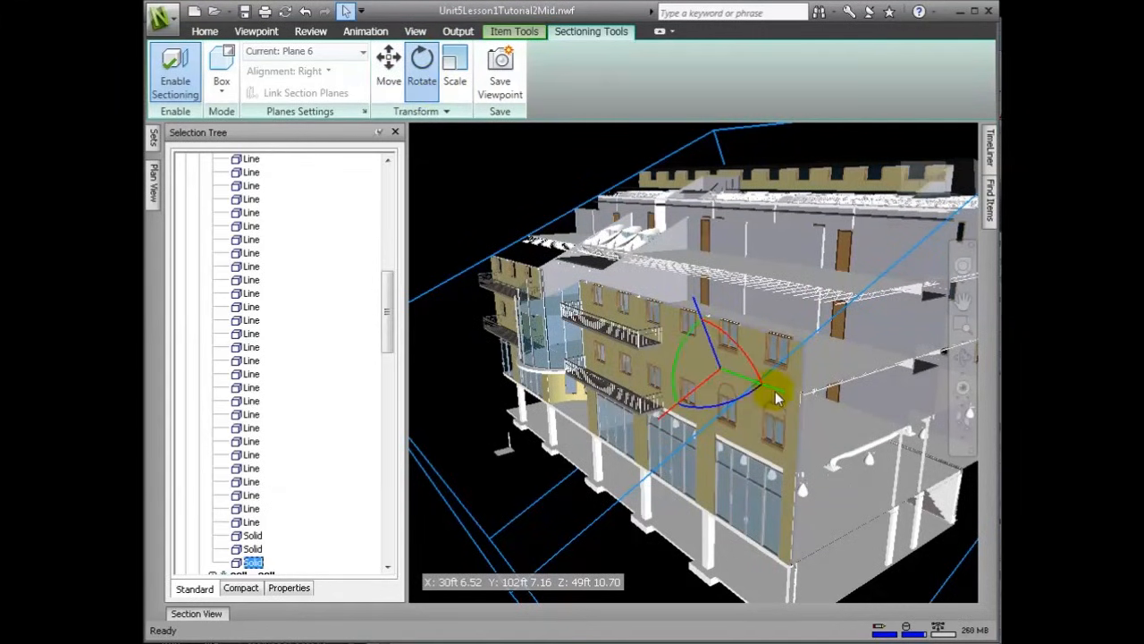
left_click_drag(742, 351, 787, 417)
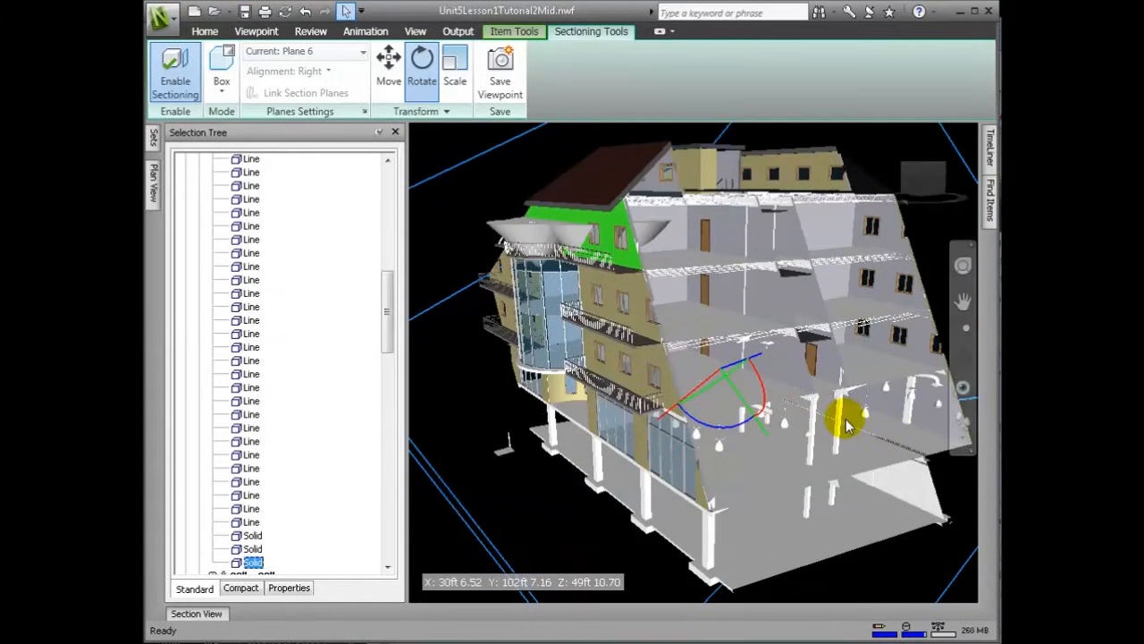
left_click(388, 67)
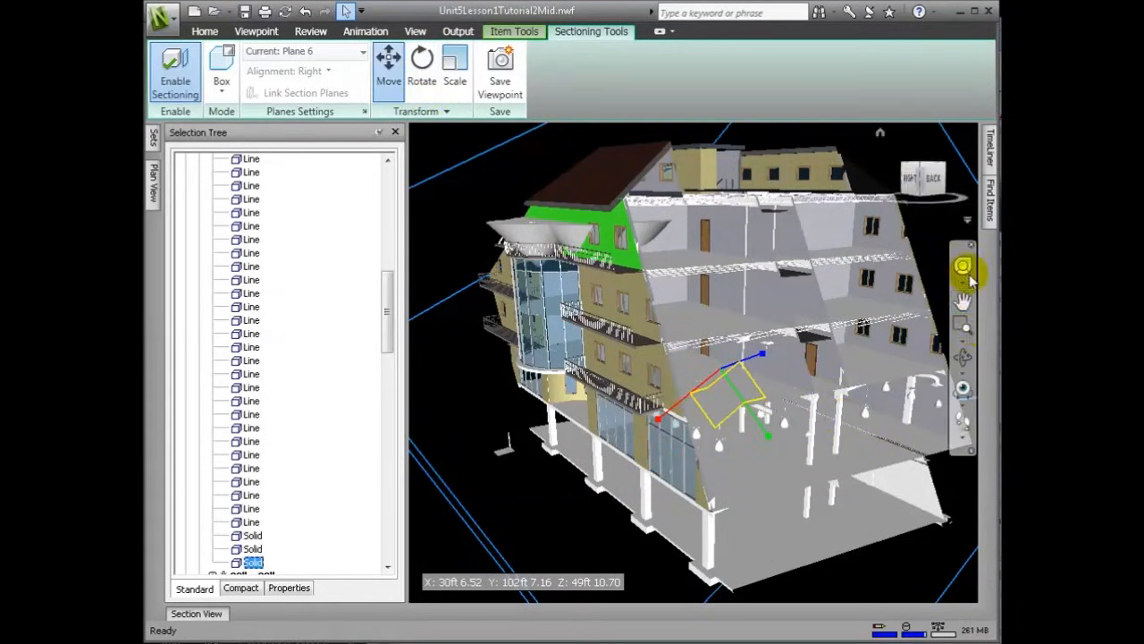
Clear the selection and examine the tilted section box cut starting from the home view.
key("Escape")
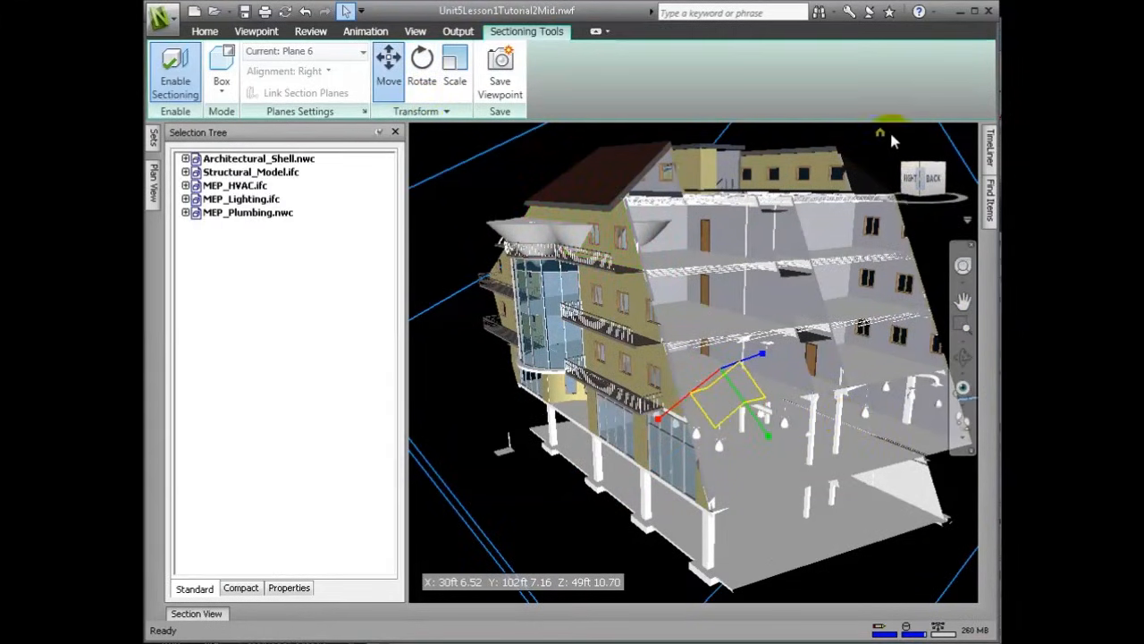
left_click(880, 133)
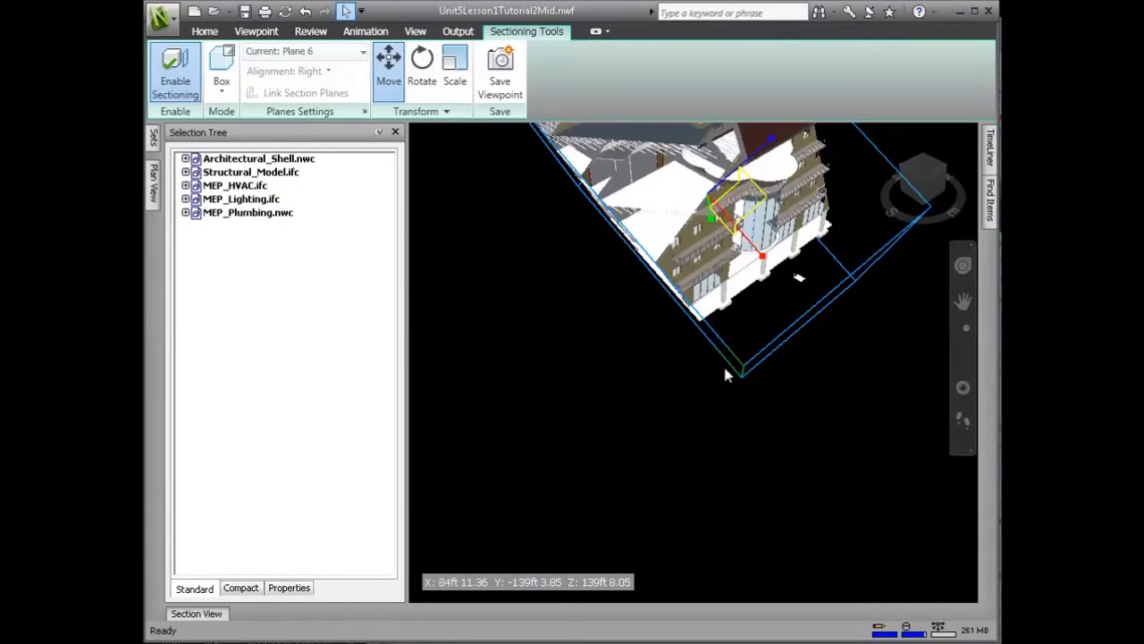
middle_click_drag(637, 355, 653, 482)
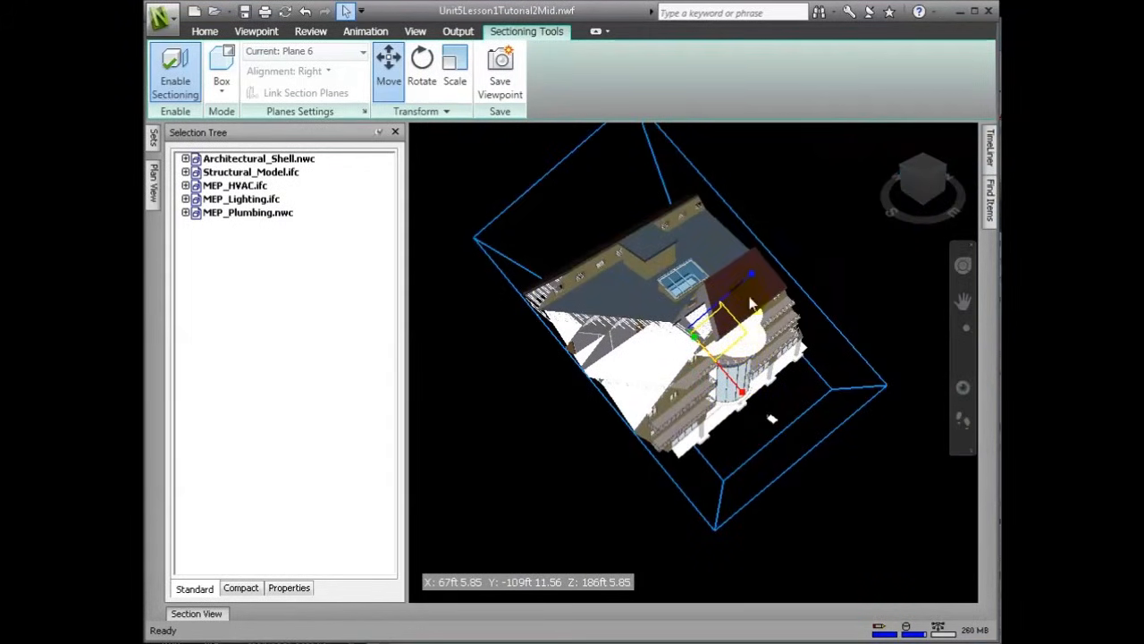
left_click_drag(823, 251, 713, 320)
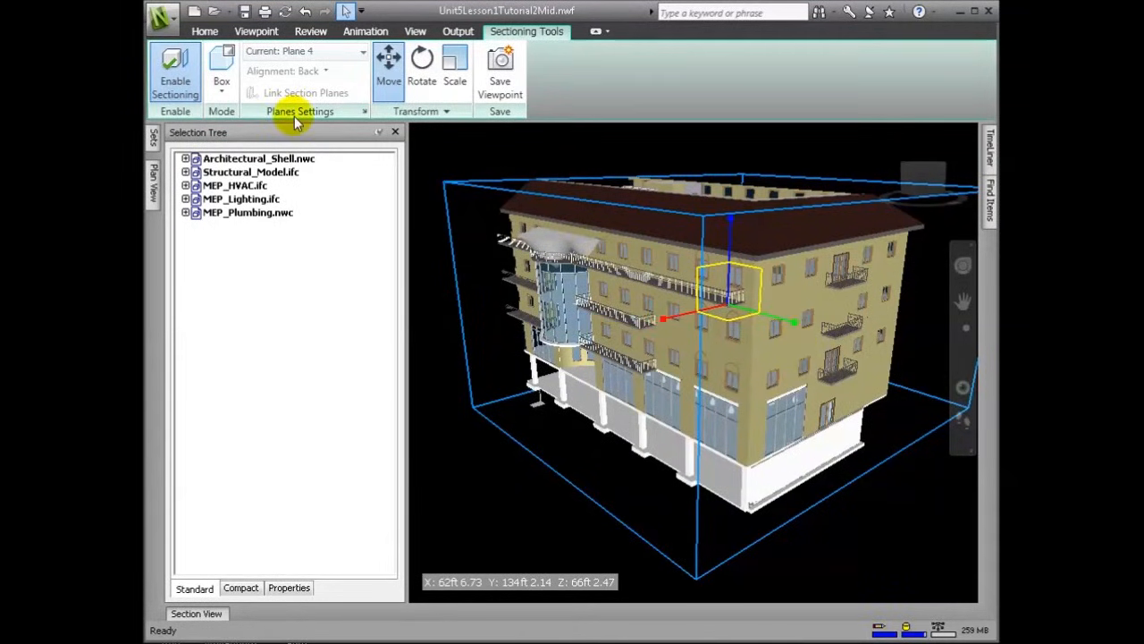
Switch the sectioning mode to Planes, rotate Plane 4 to a slanted angle, and move it into the building near the entrance.
left_click(223, 85)
left_click(241, 120)
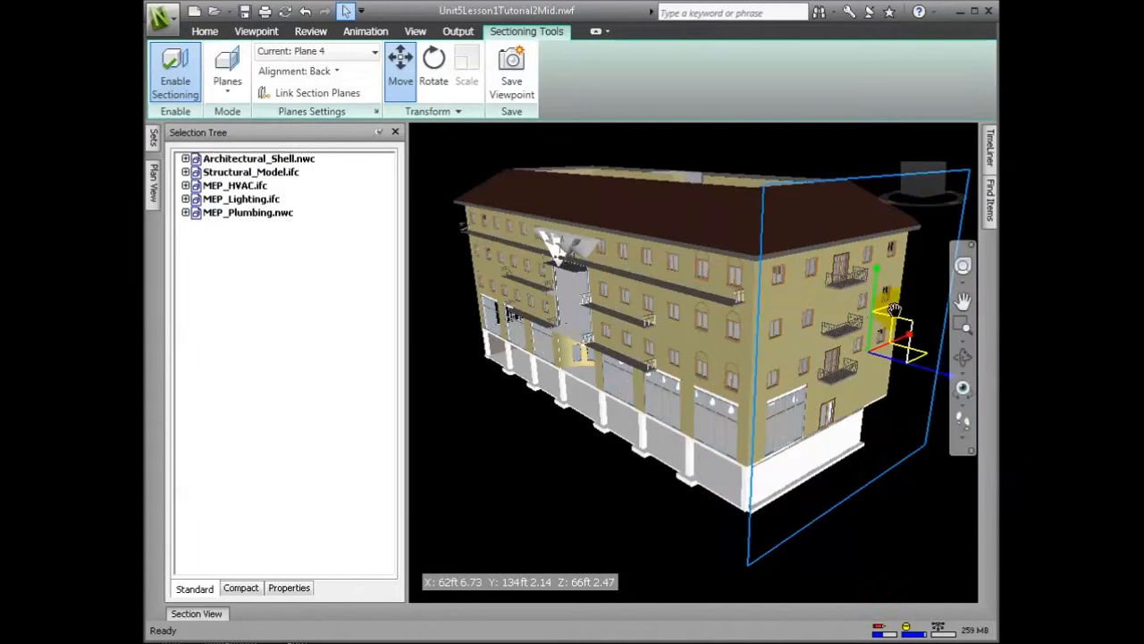
left_click(434, 64)
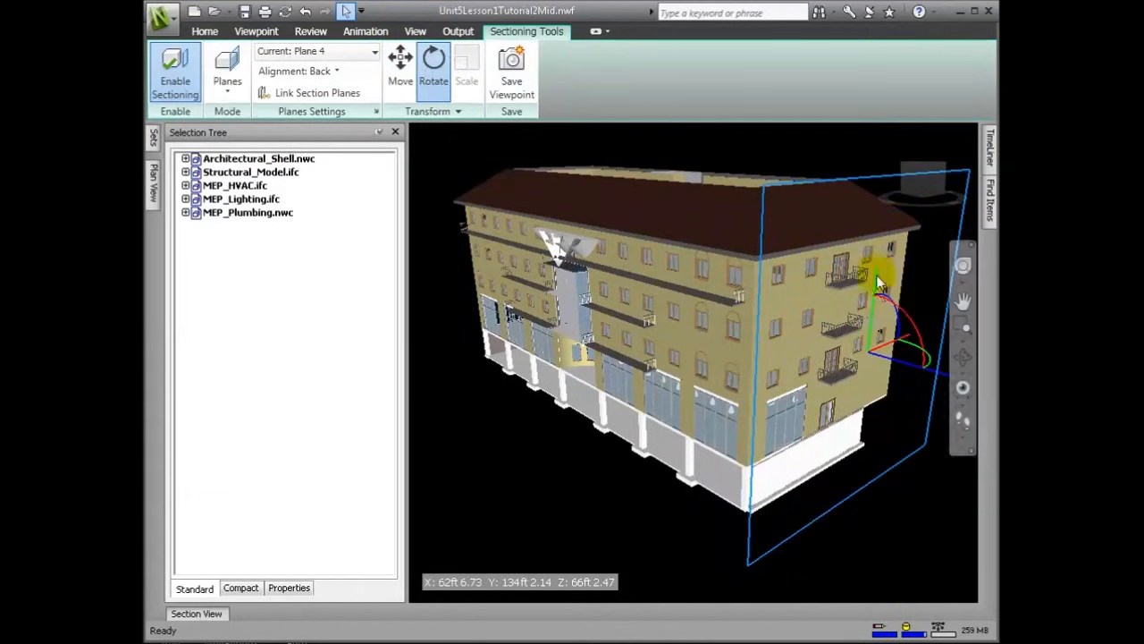
left_click_drag(908, 318, 883, 308)
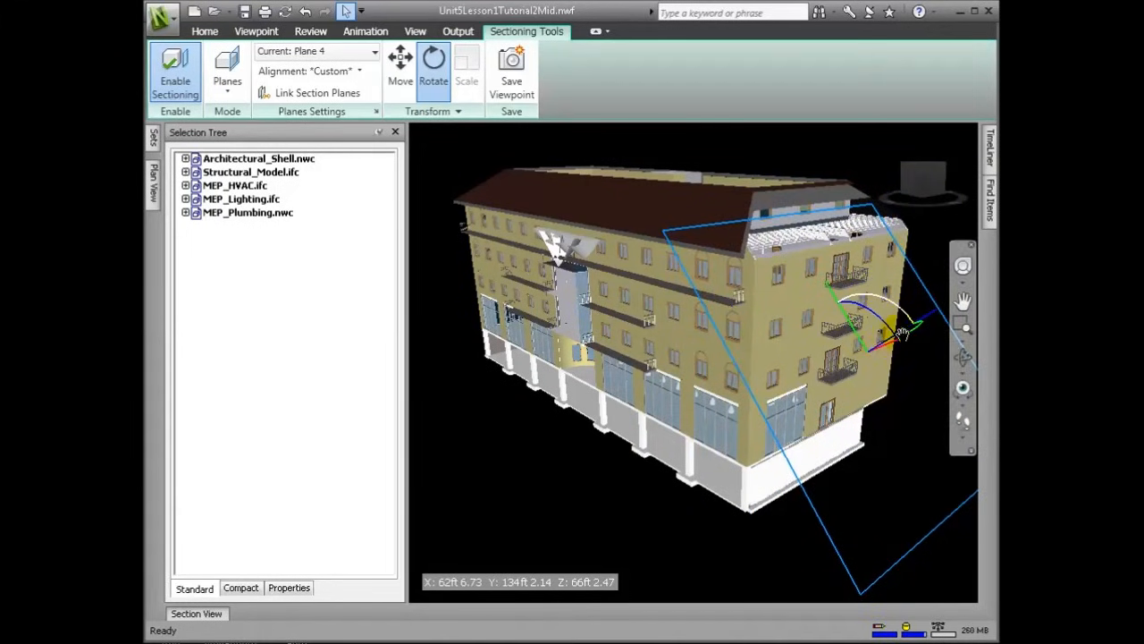
left_click(400, 65)
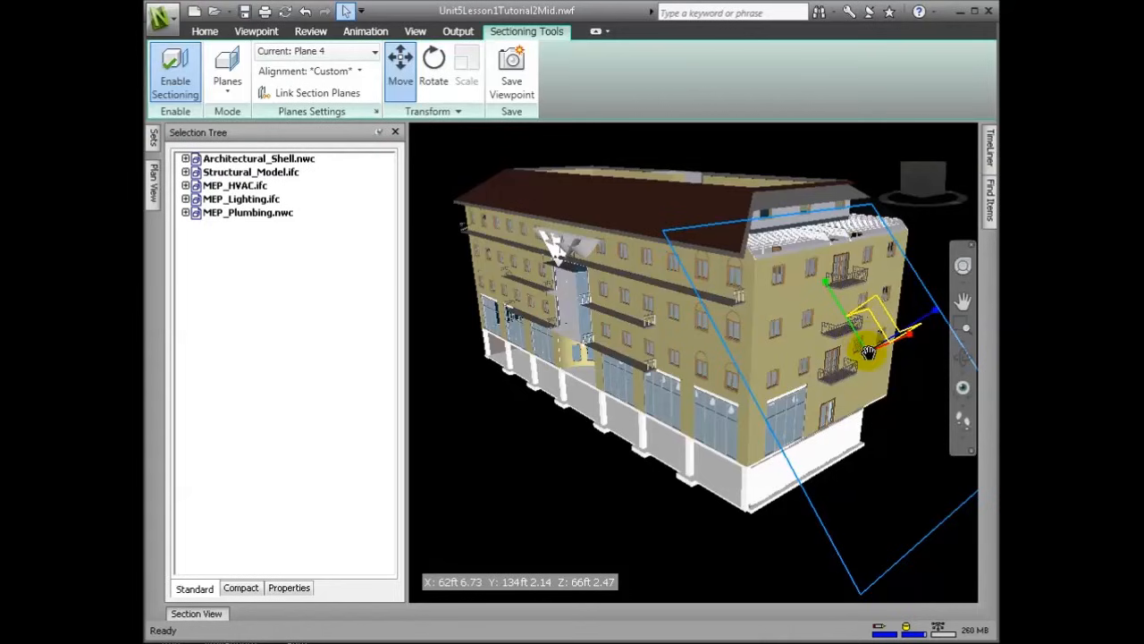
left_click_drag(856, 329, 616, 259)
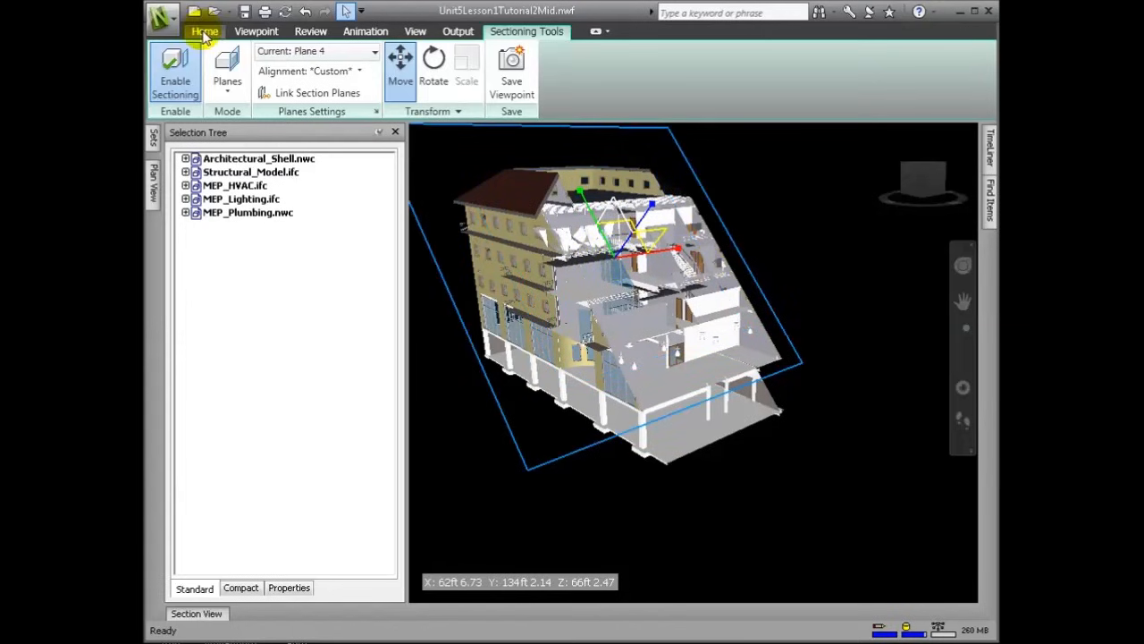
Save the current slanted section as a viewpoint named "Slanted Section Box".
left_click(253, 32)
left_click(208, 92)
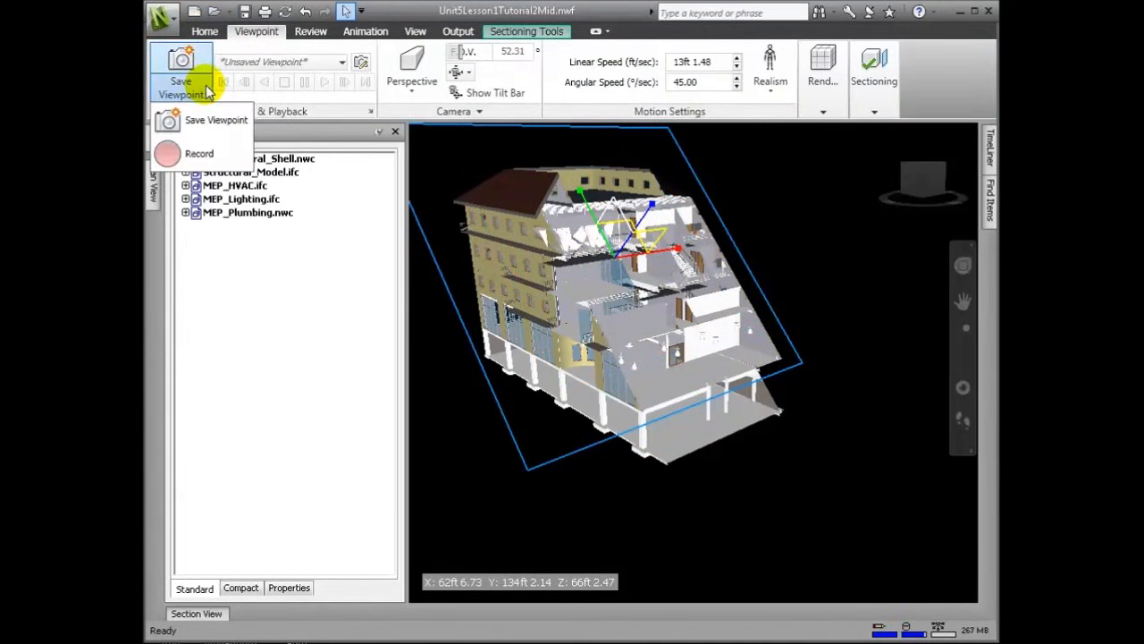
left_click(223, 118)
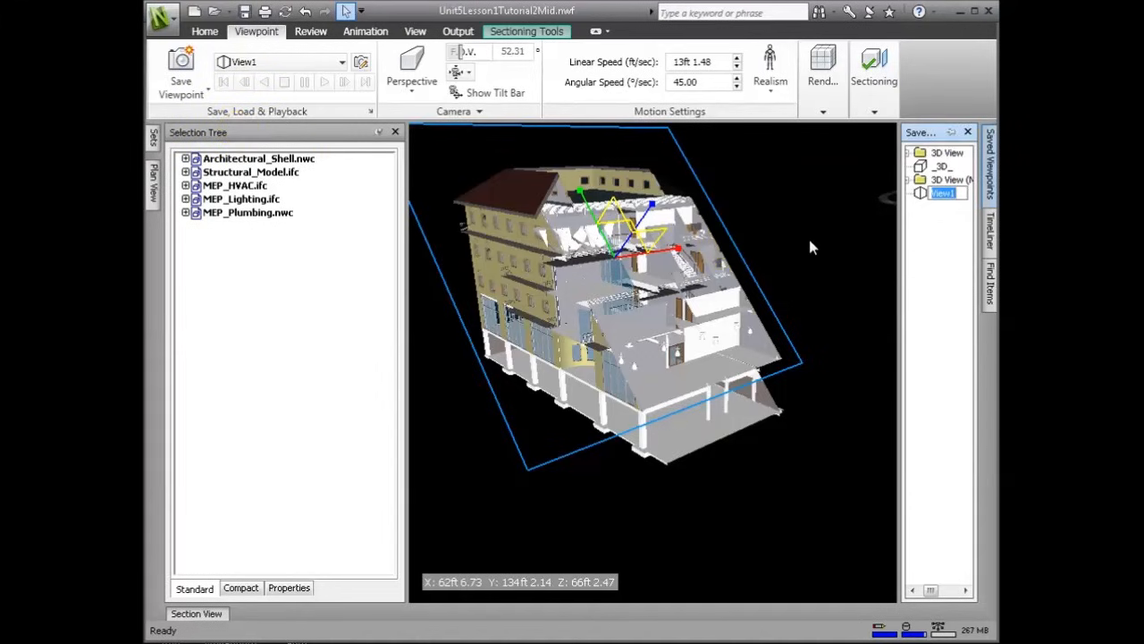
type("Slanted Section Bo")
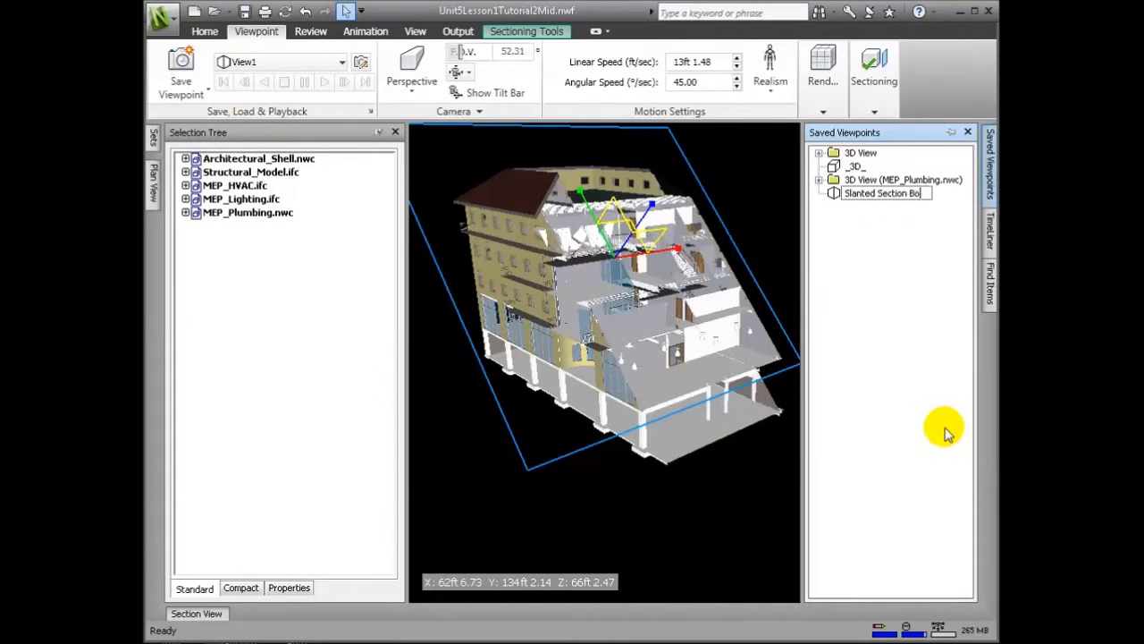
left_click(931, 427)
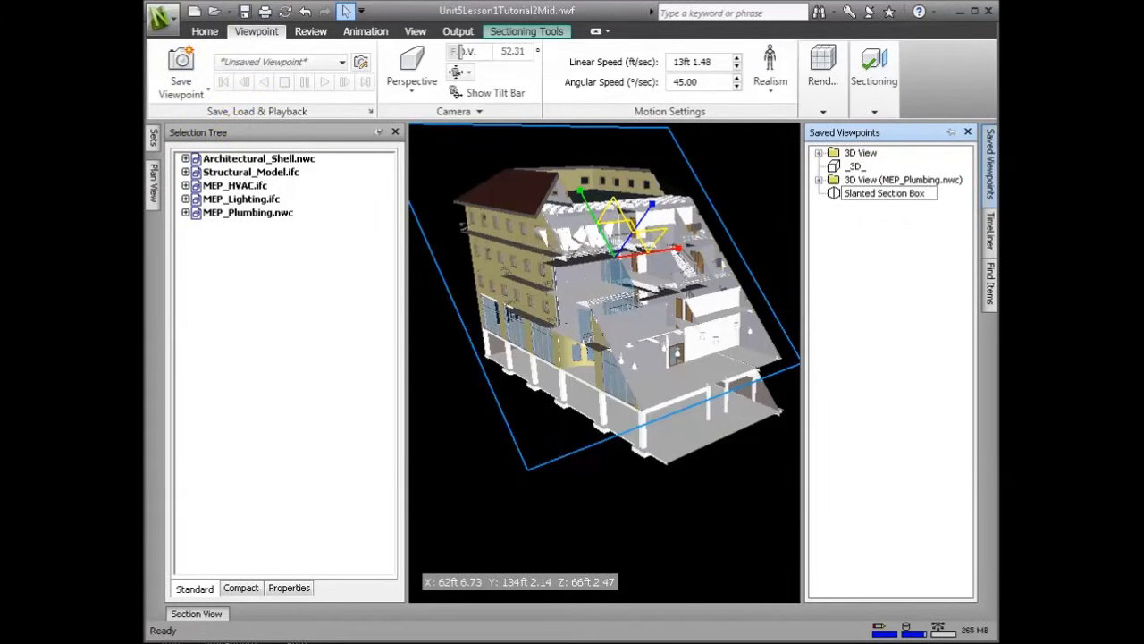
Hide the move gizmo of the current section plane and turn sectioning off to show the whole building.
left_click(527, 32)
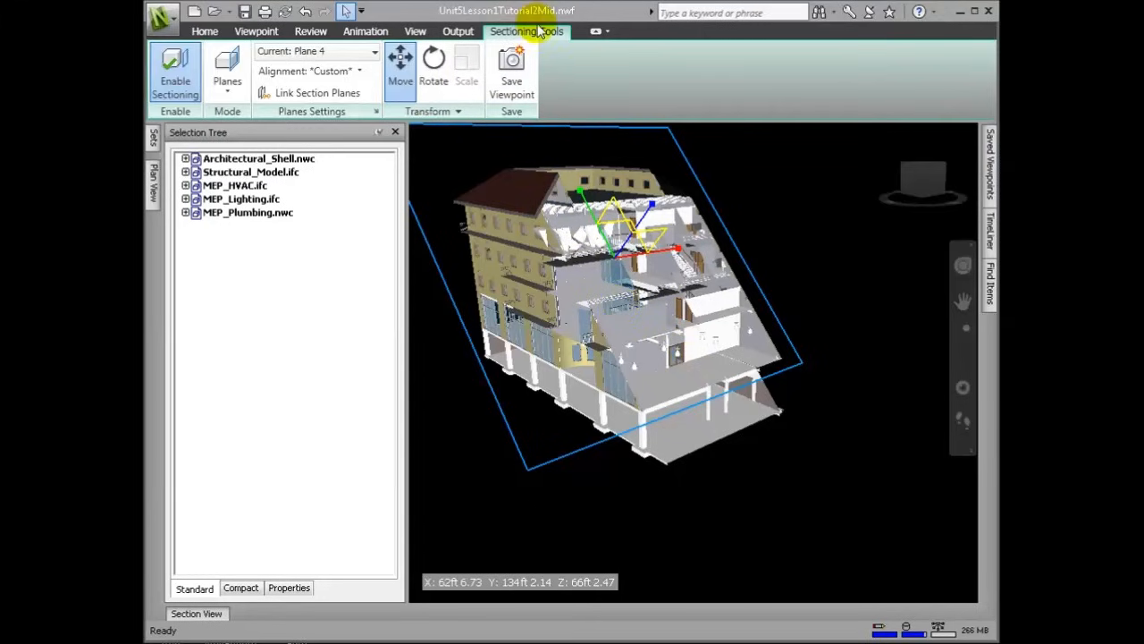
left_click(399, 68)
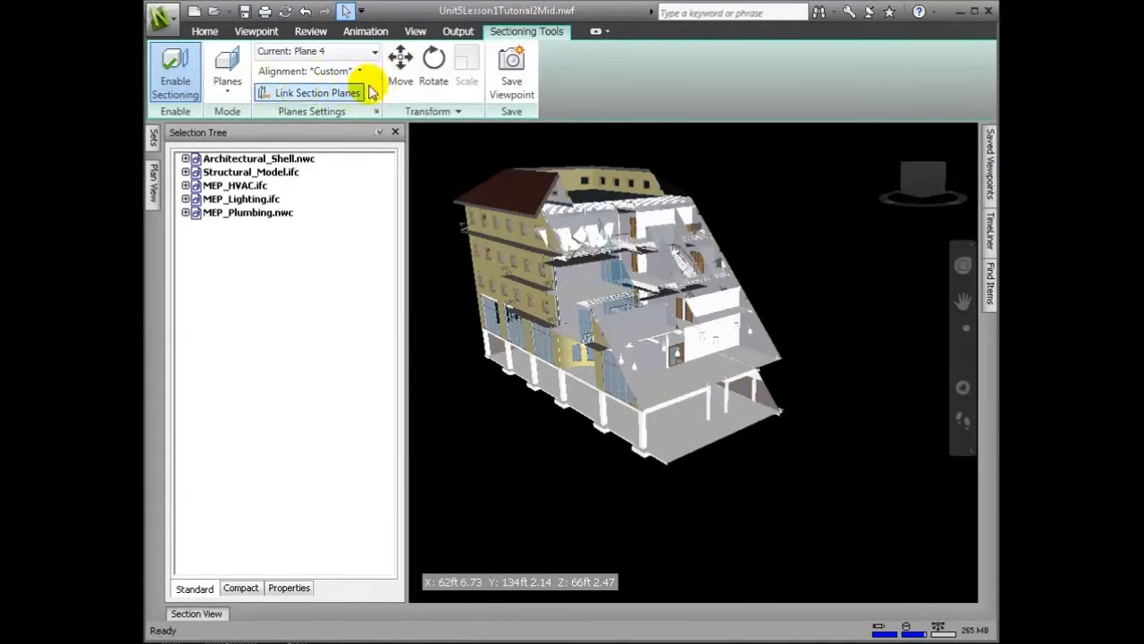
left_click(175, 76)
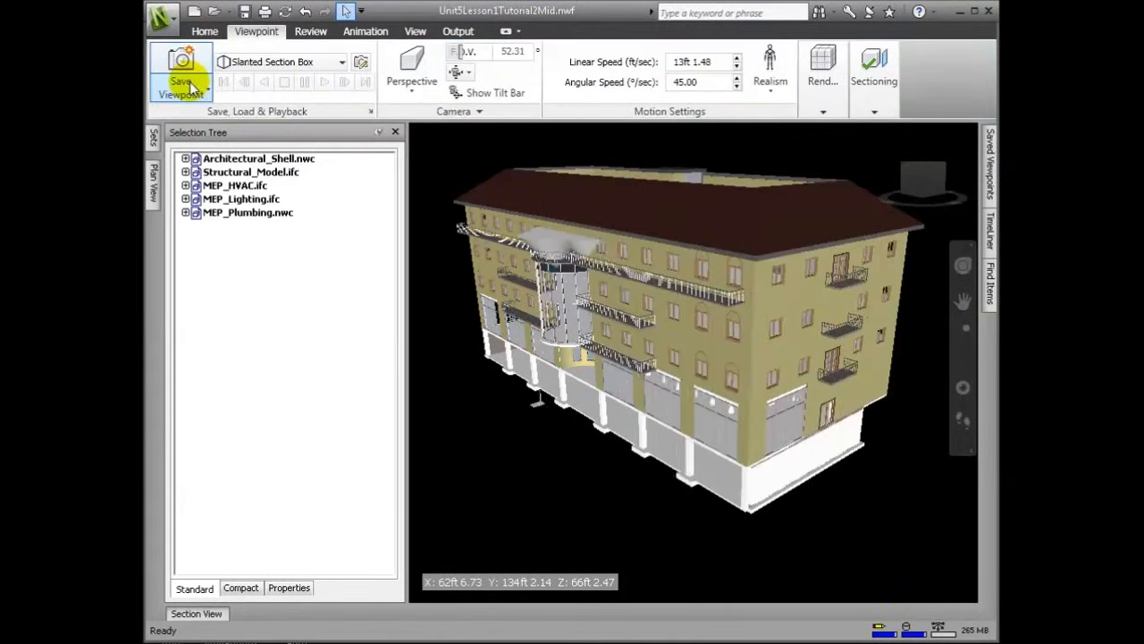
Turn sectioning back on and recall the saved Slanted Section Box viewpoint.
left_click(876, 109)
left_click(876, 161)
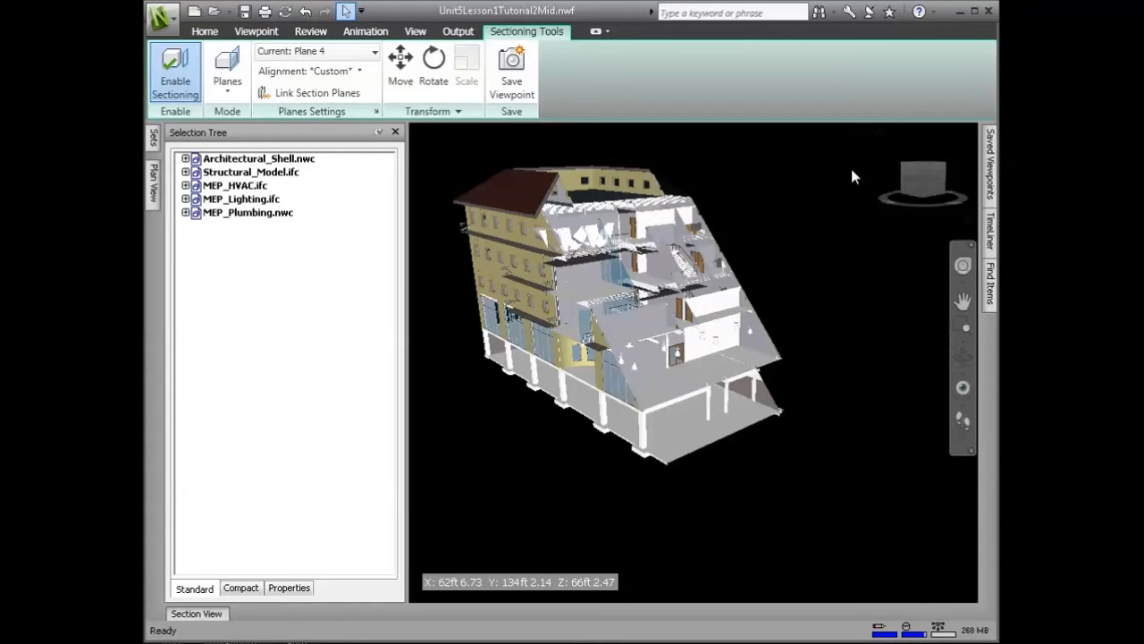
left_click(189, 81)
left_click(883, 193)
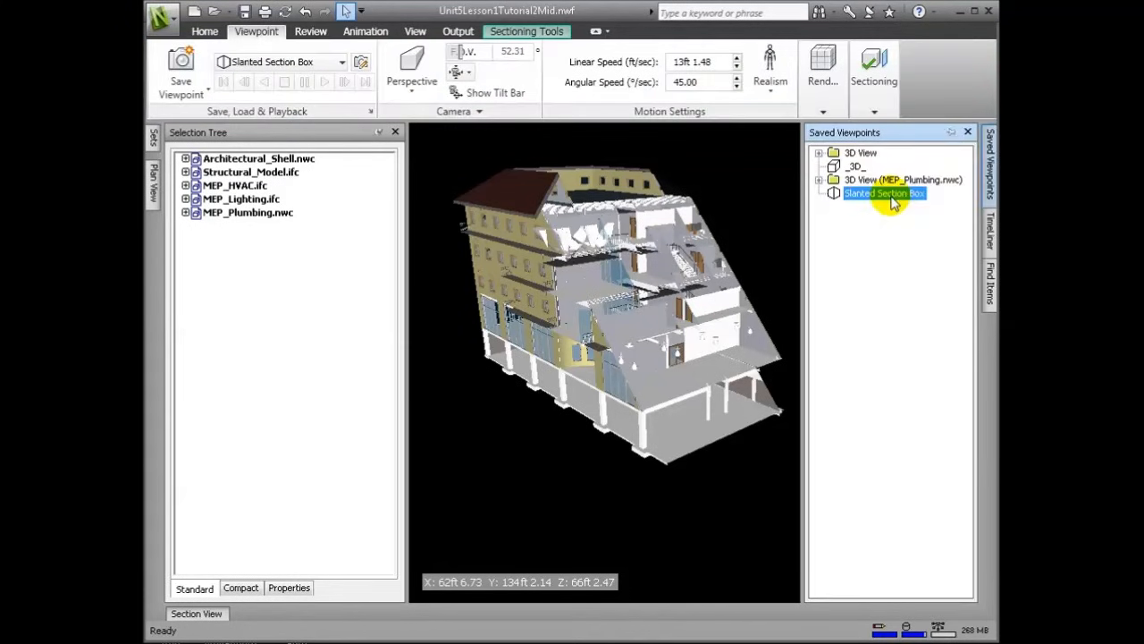
Expand the saved viewpoints folder 3D View and rename it as Revit Architectural Views.
double_click(861, 153)
right_click(866, 154)
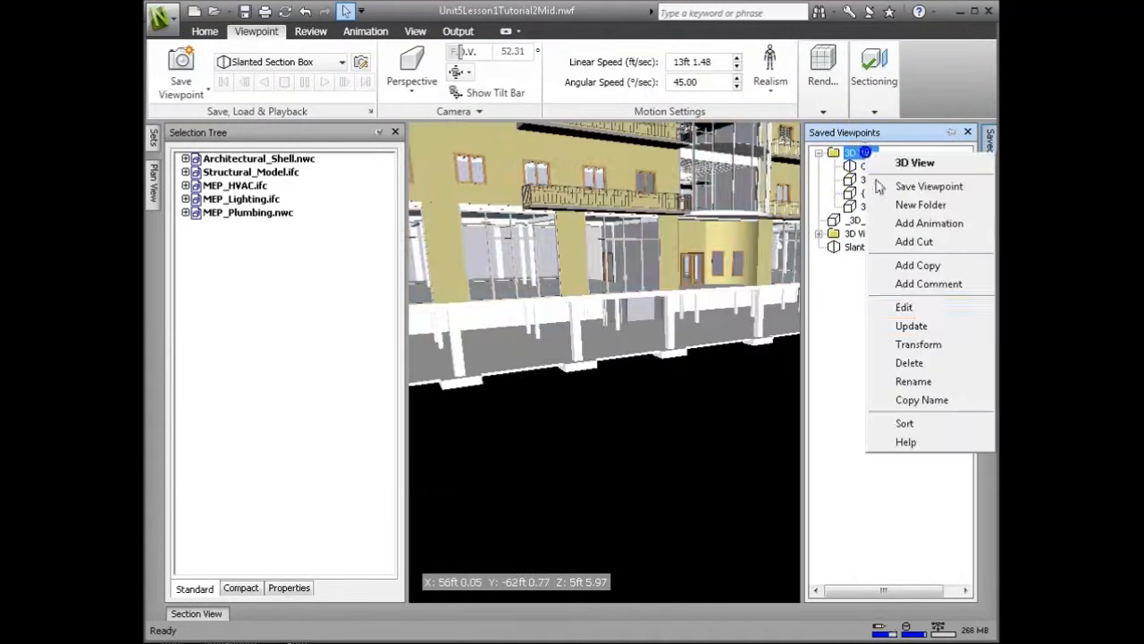
left_click(926, 382)
type("Revit Architectural Views")
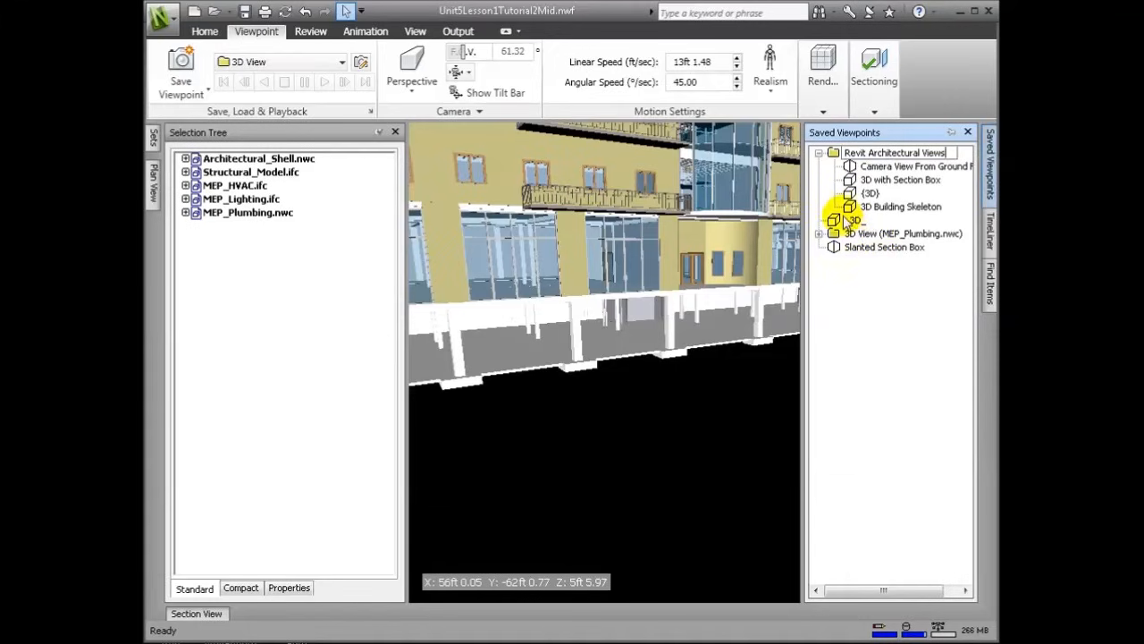
Delete the 3D View (MEP_Plumbing.nwc) folder from the saved viewpoints.
left_click(847, 221)
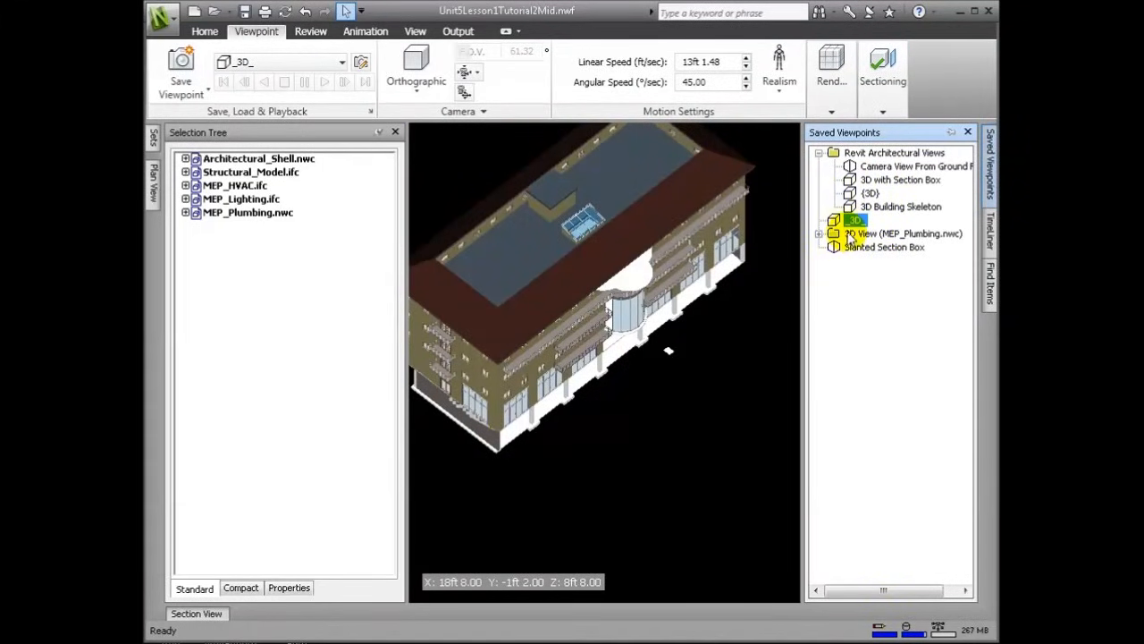
double_click(850, 233)
right_click(850, 234)
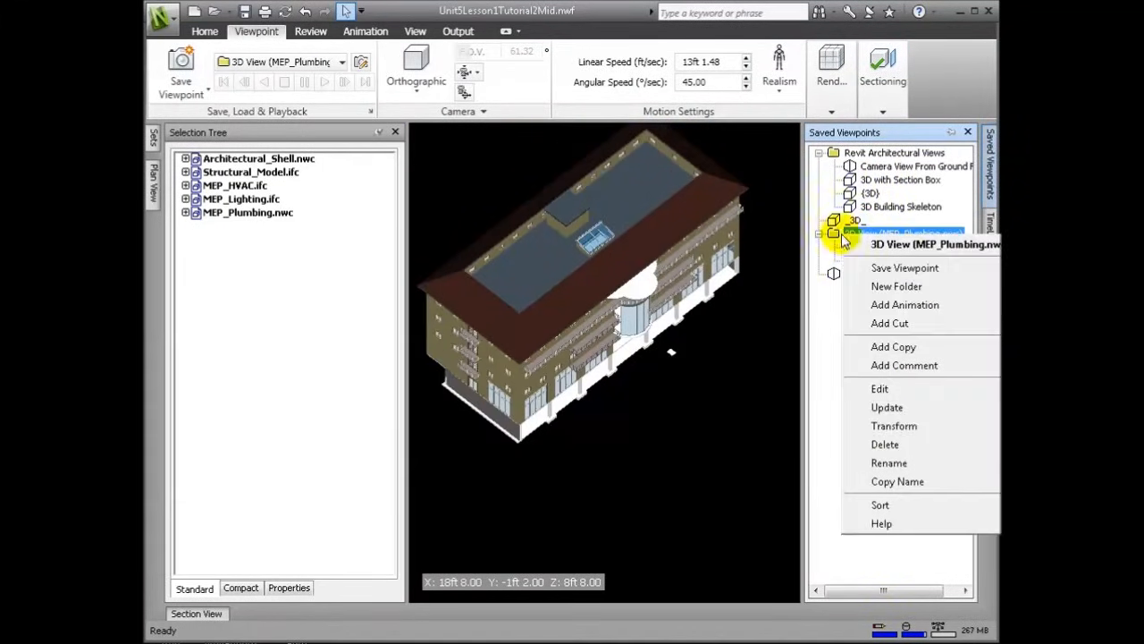
left_click(929, 444)
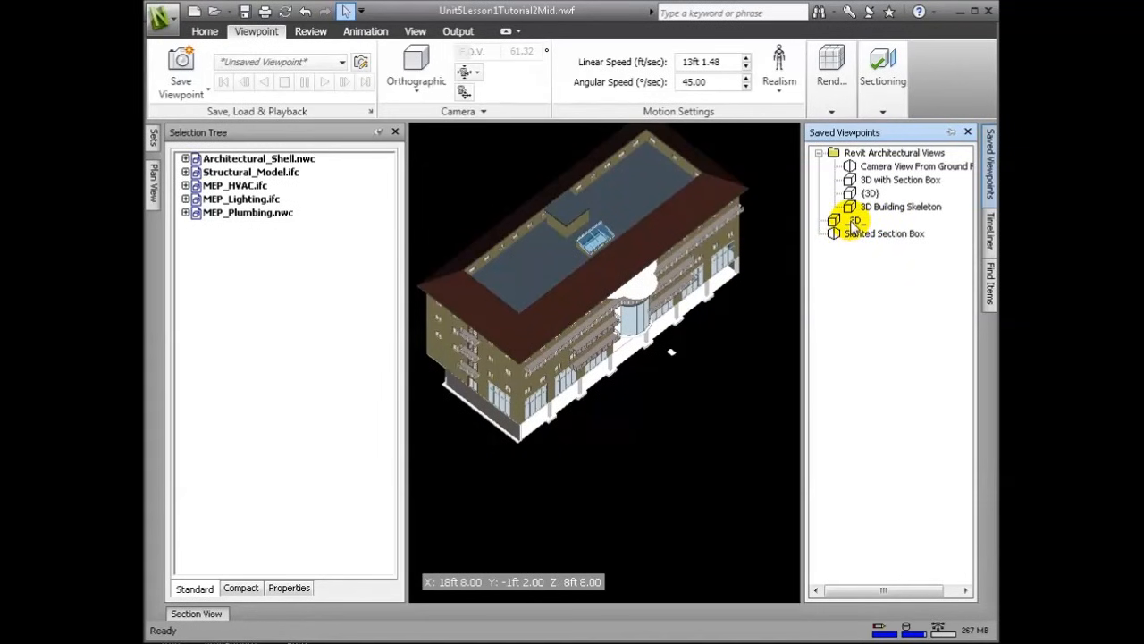
Rename the saved viewpoint _3D_ as Overall.
left_click(854, 223)
left_click(855, 233)
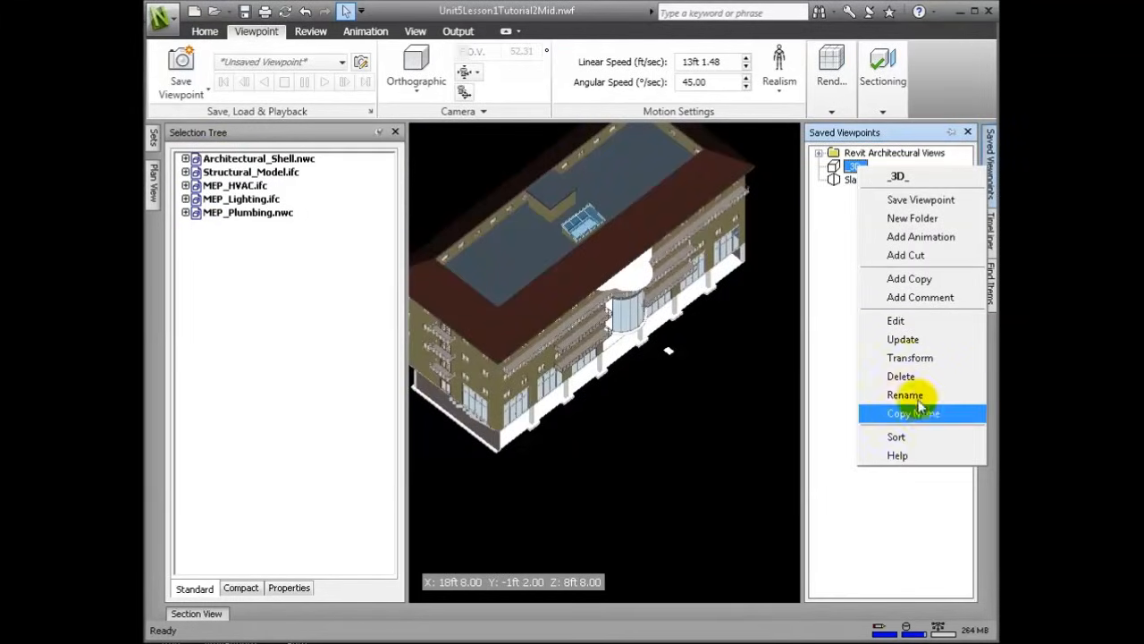
left_click(921, 413)
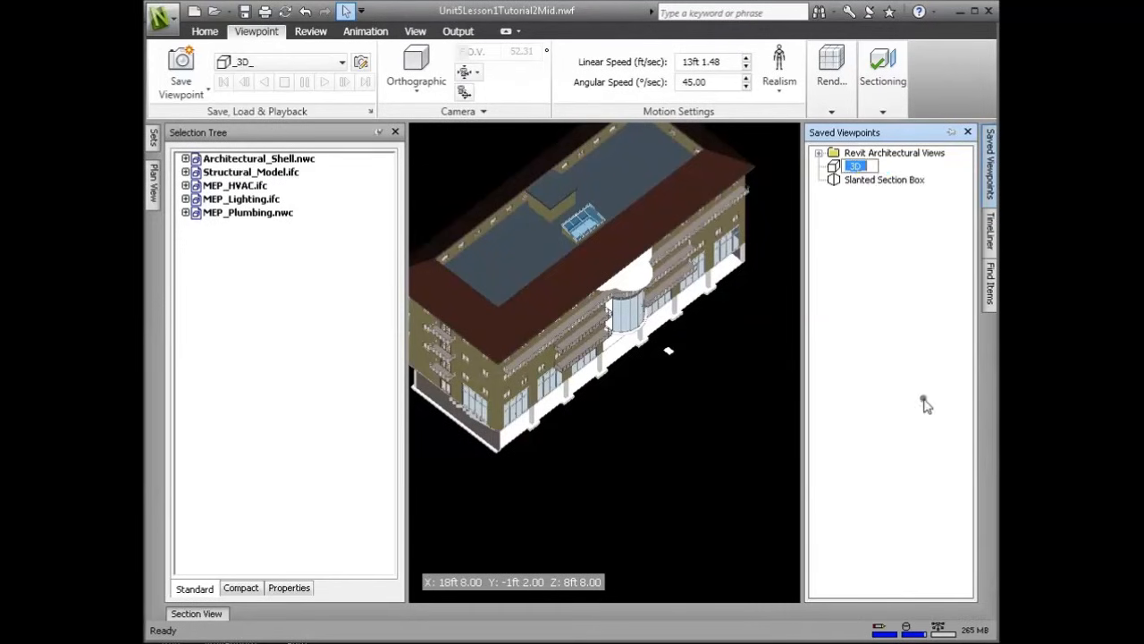
left_click(771, 305)
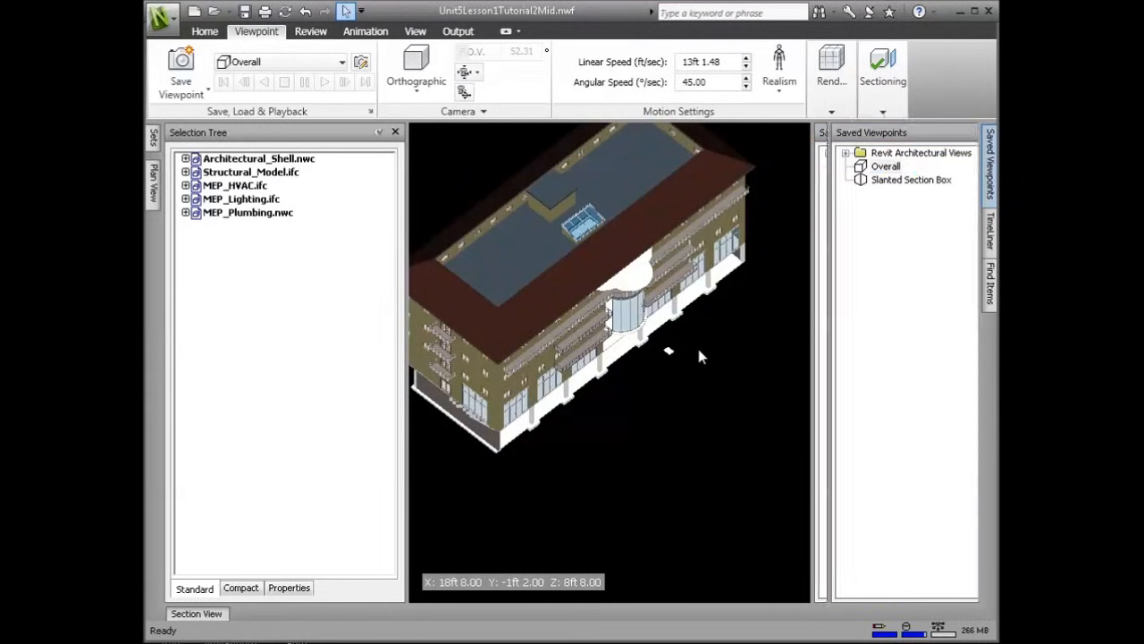
Orbit to a lower view of the whole building, update the Overall viewpoint with it and check it against Slanted Section Box.
middle_click_drag(691, 346, 645, 297, "shift")
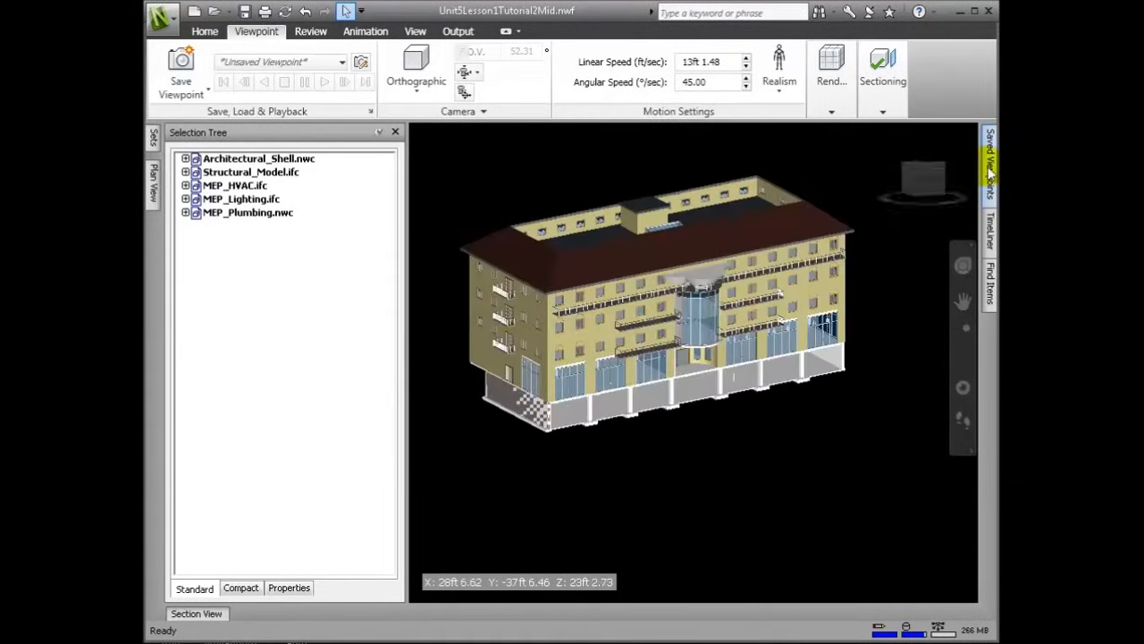
mouse_move(993, 164)
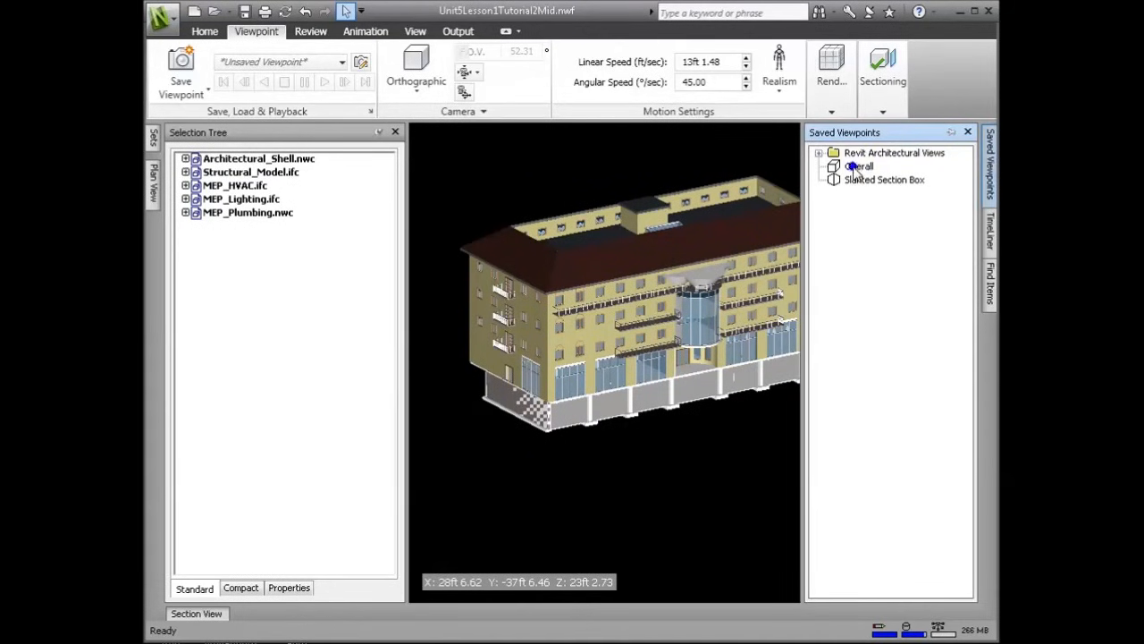
right_click(856, 172)
left_click(874, 334)
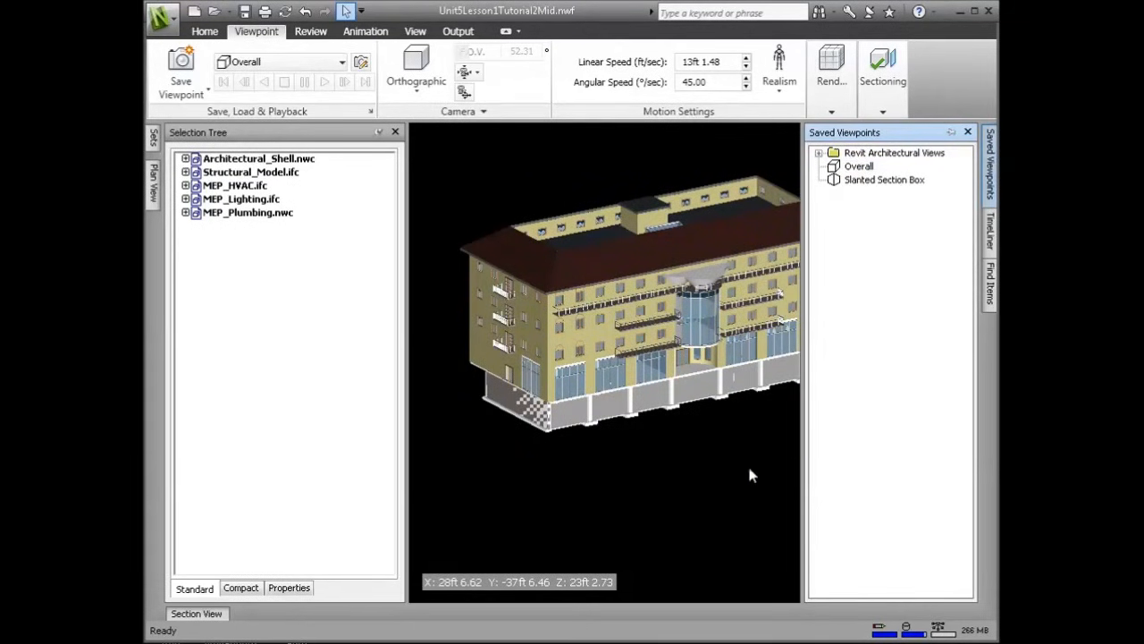
left_click(881, 180)
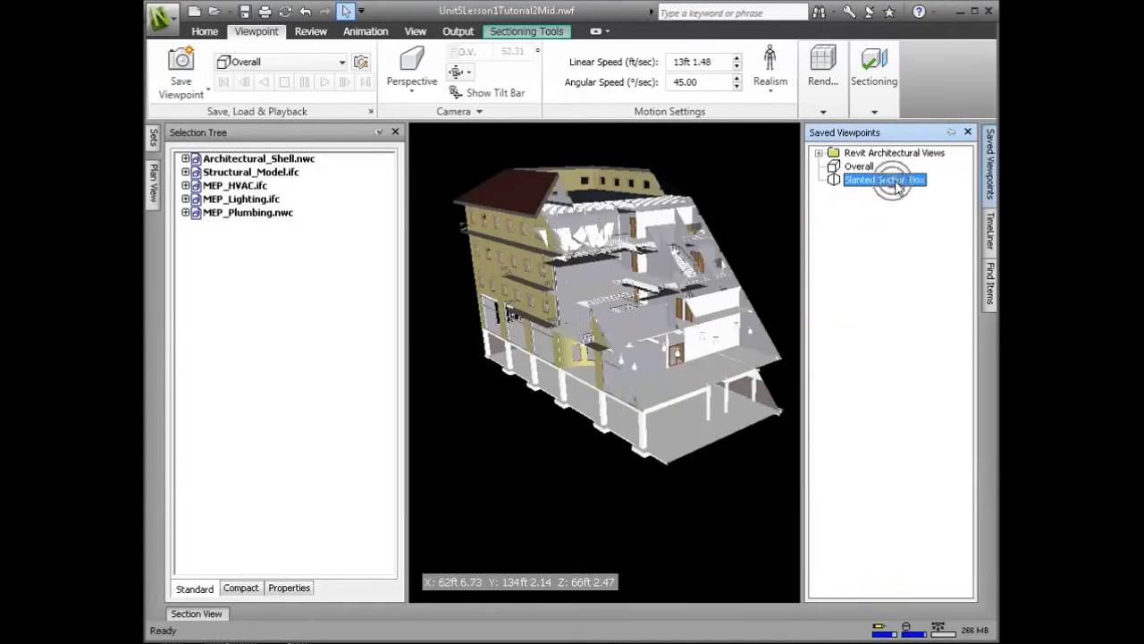
left_click(858, 167)
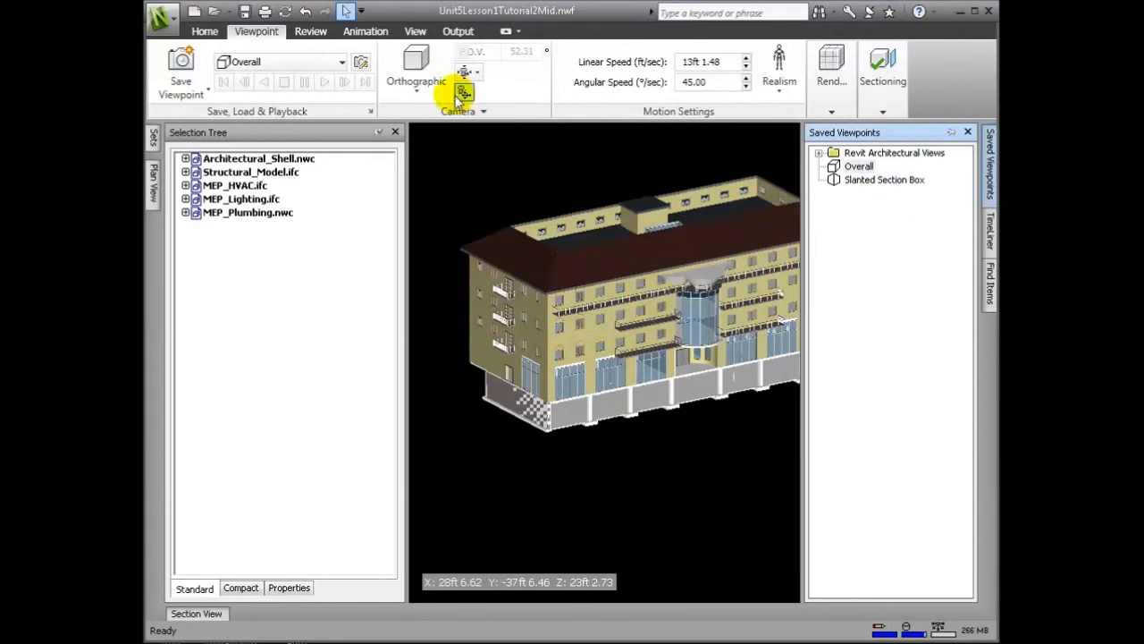
Switch the camera to perspective, reframe the whole building and update the Overall viewpoint with this view.
left_click(416, 85)
left_click(420, 116)
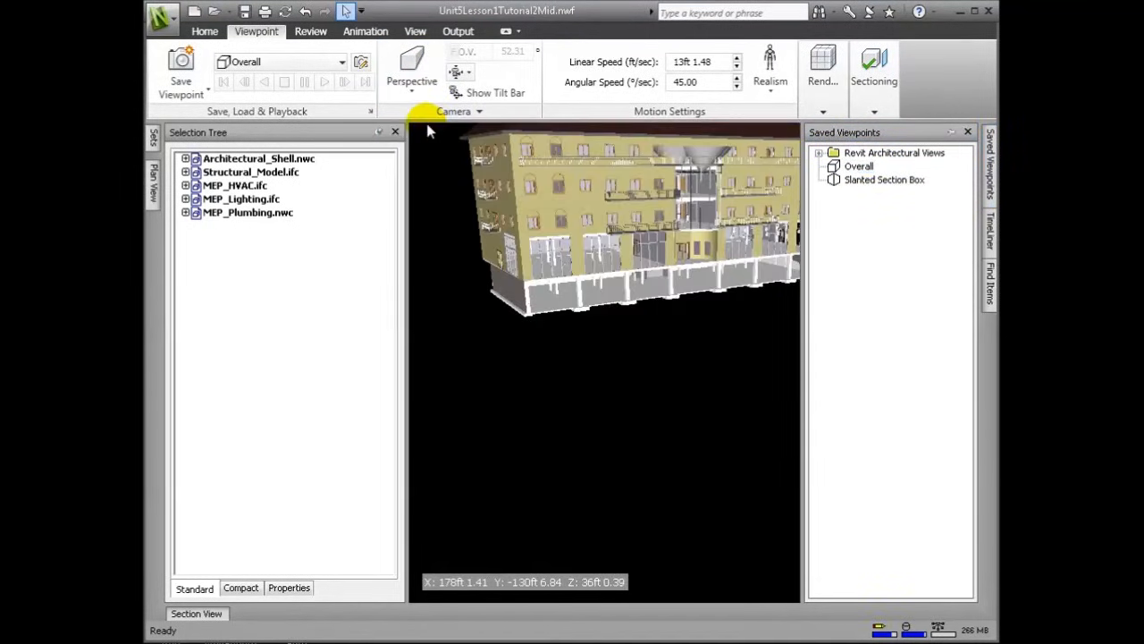
mouse_move(622, 392)
middle_mouse_down("shift")
mouse_move(623, 404)
mouse_move(595, 375)
mouse_move(631, 361)
middle_mouse_up("shift")
middle_click_drag(736, 428, 736, 436)
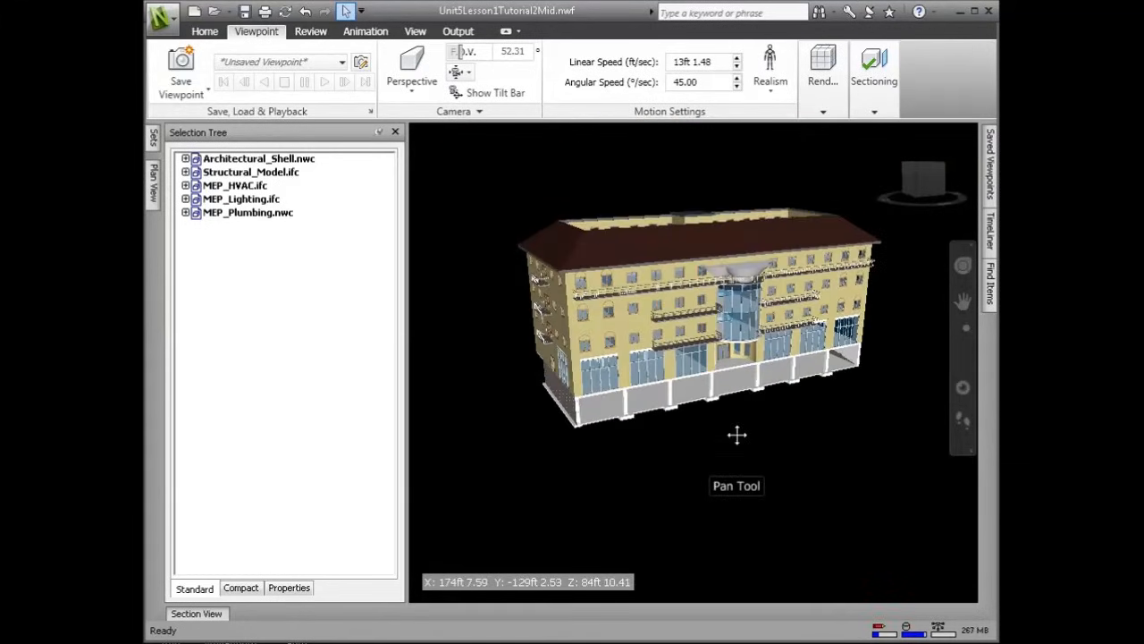
mouse_move(991, 172)
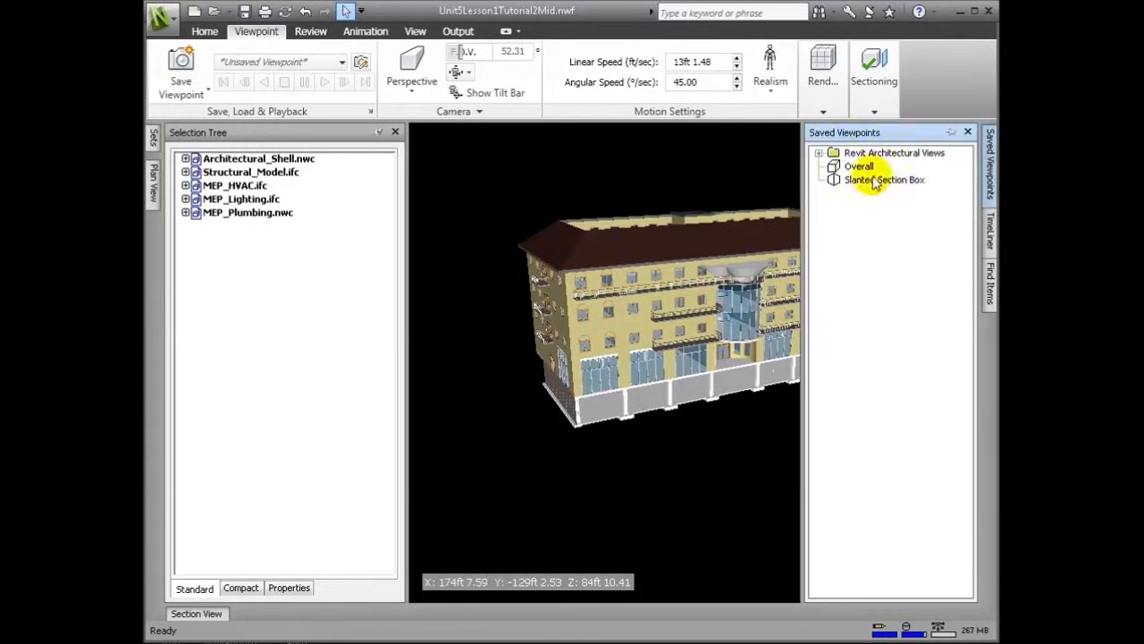
right_click(855, 169)
left_click(921, 347)
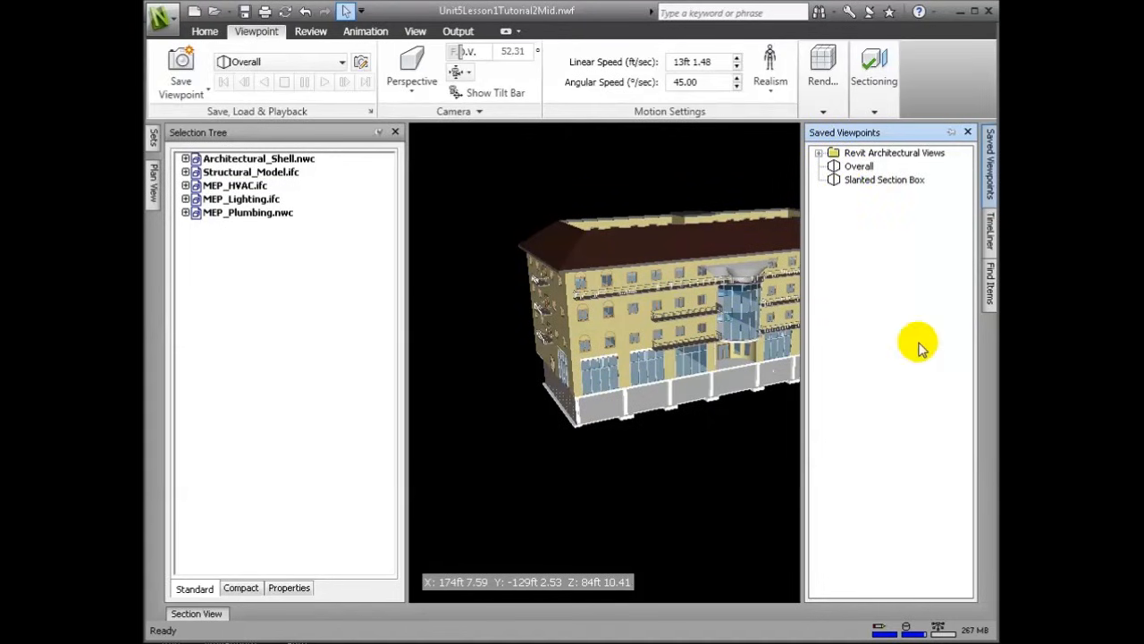
left_click(881, 180)
left_click(863, 168)
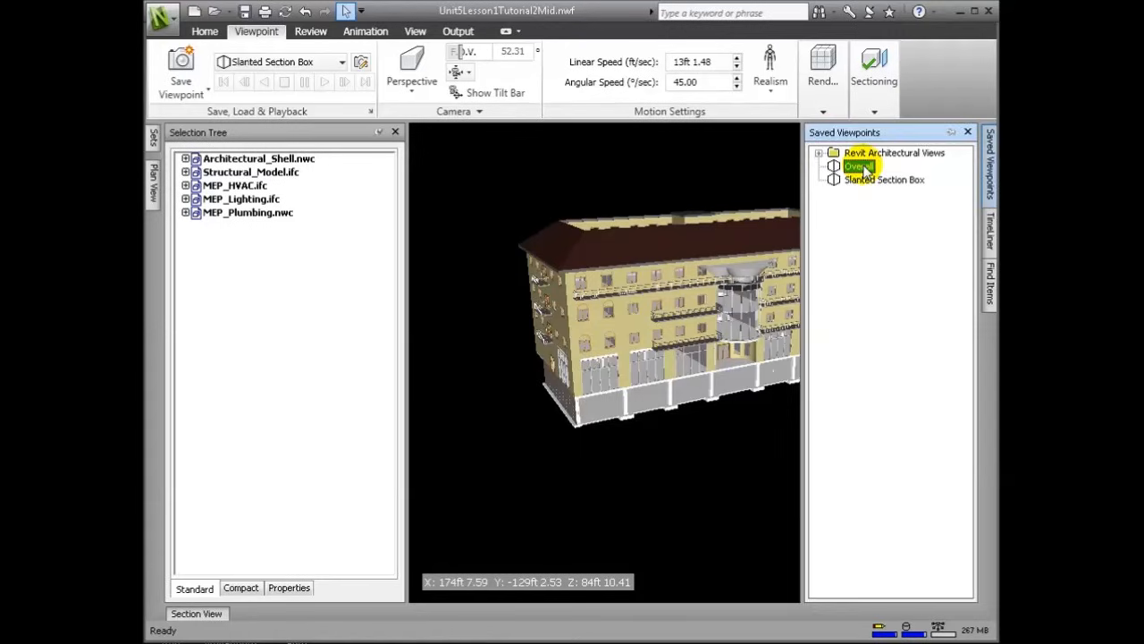
Hide Architectural_Shell.nwc and Structural_Model.ifc so only the MEP models show.
right_click(296, 163)
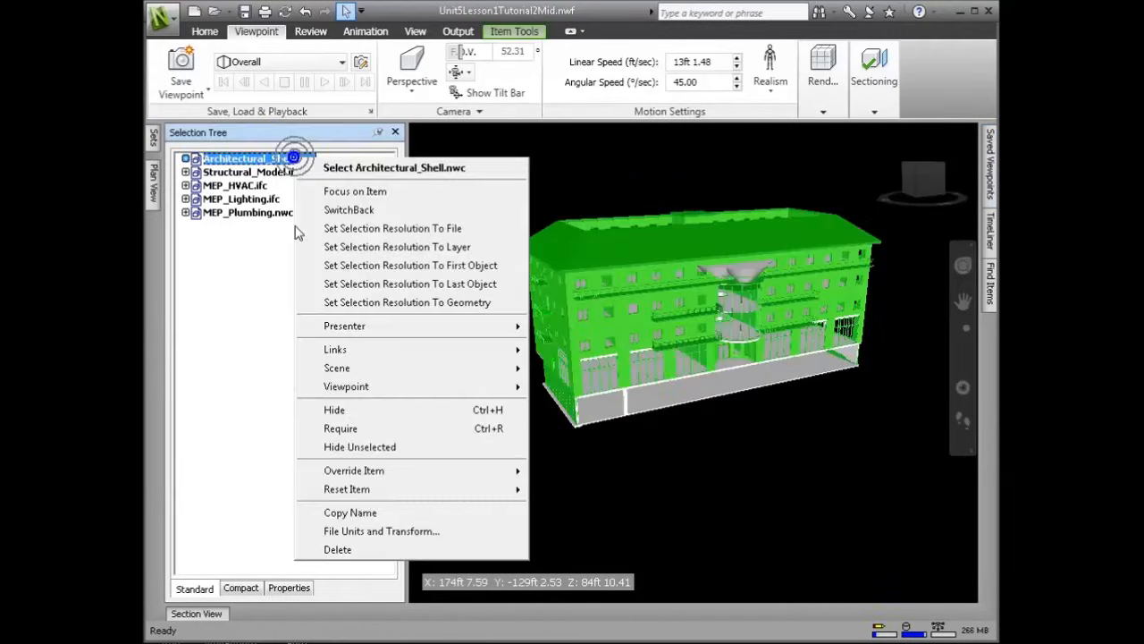
left_click(334, 405)
right_click(255, 172)
left_click(339, 424)
Frame a close view of the ducts, plumbing and lights, and save it as a viewpoint named HVAC-Plumbing-Lighting.
middle_click_drag(707, 372, 634, 393)
scroll(765, 357, "up", 3)
scroll(765, 358, "up", 1)
middle_click_drag(770, 345, 824, 281)
scroll(792, 300, "up", 1)
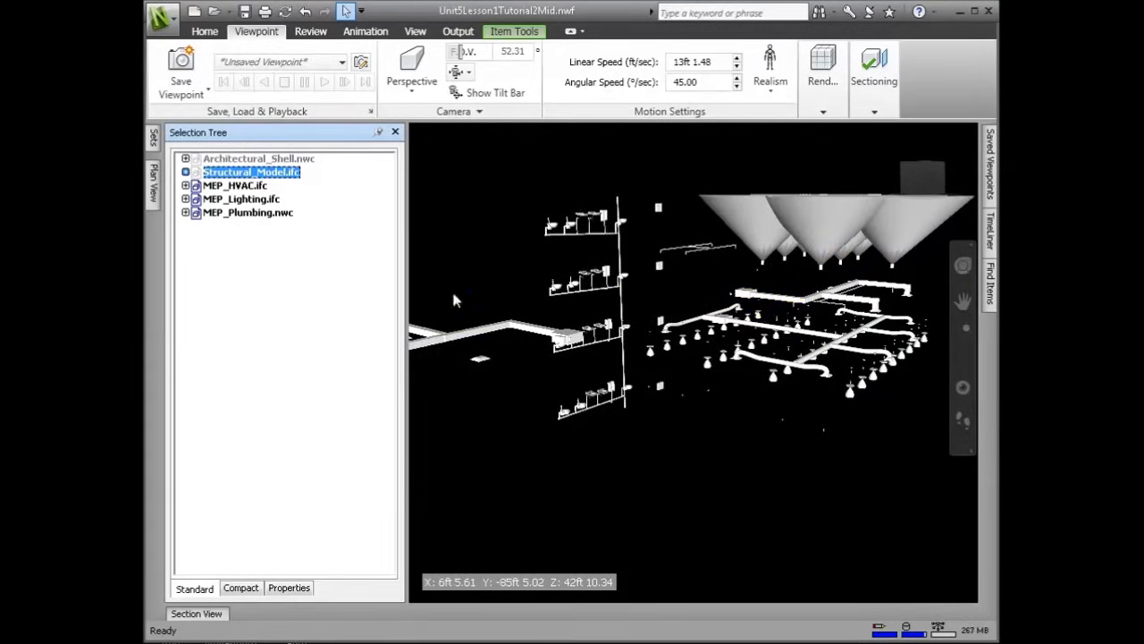
left_click_drag(404, 179, 286, 179)
left_click(182, 93)
left_click(208, 117)
type("HVAC-Plumbing-Lighting")
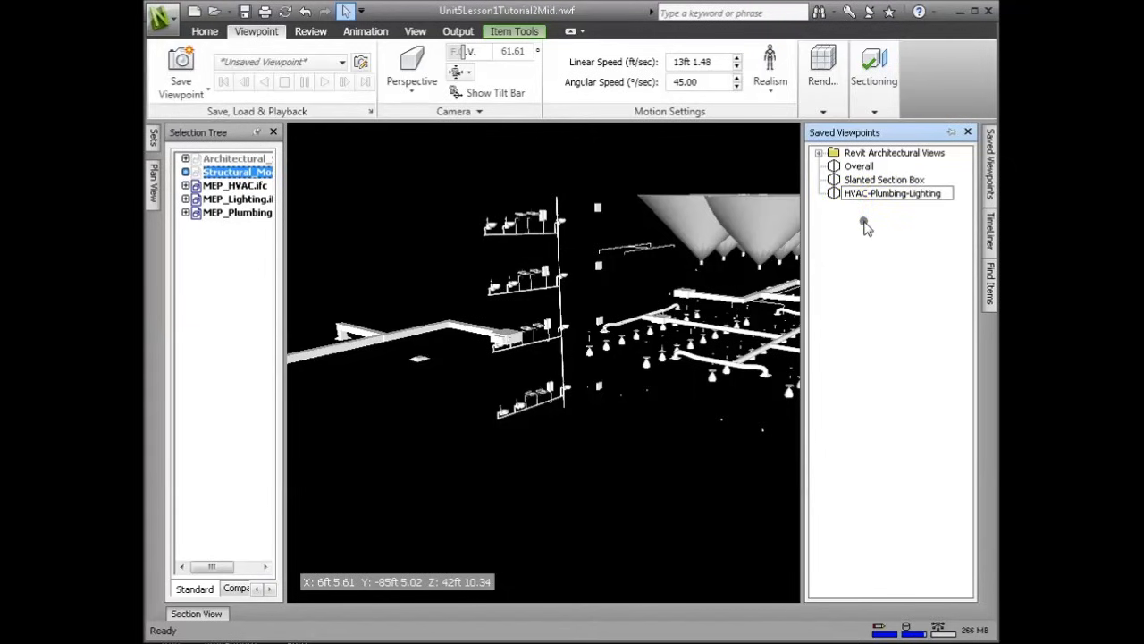
Create a saved viewpoints folder named Coordination and move the new MEP viewpoint into it.
right_click(843, 275)
left_click(910, 329)
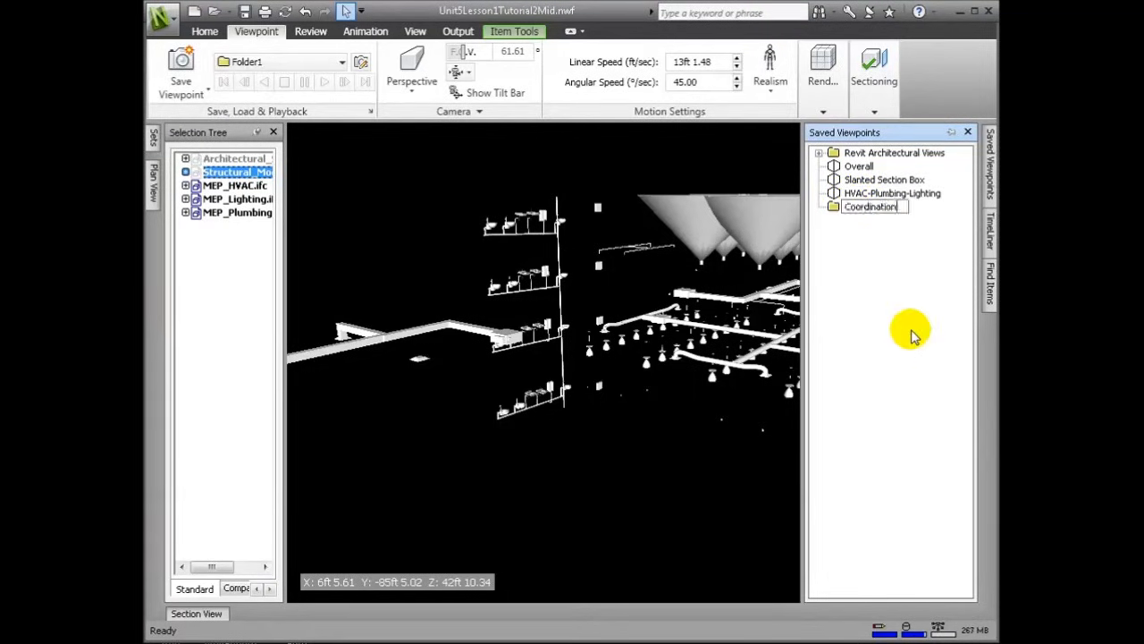
left_click(859, 193)
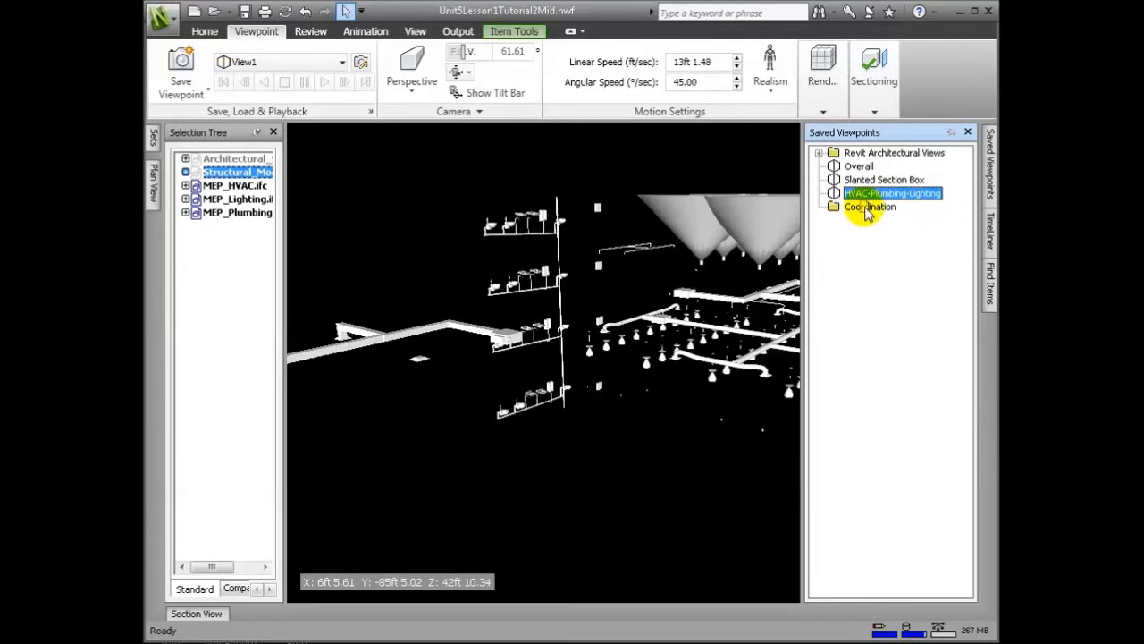
left_click_drag(858, 213, 864, 213)
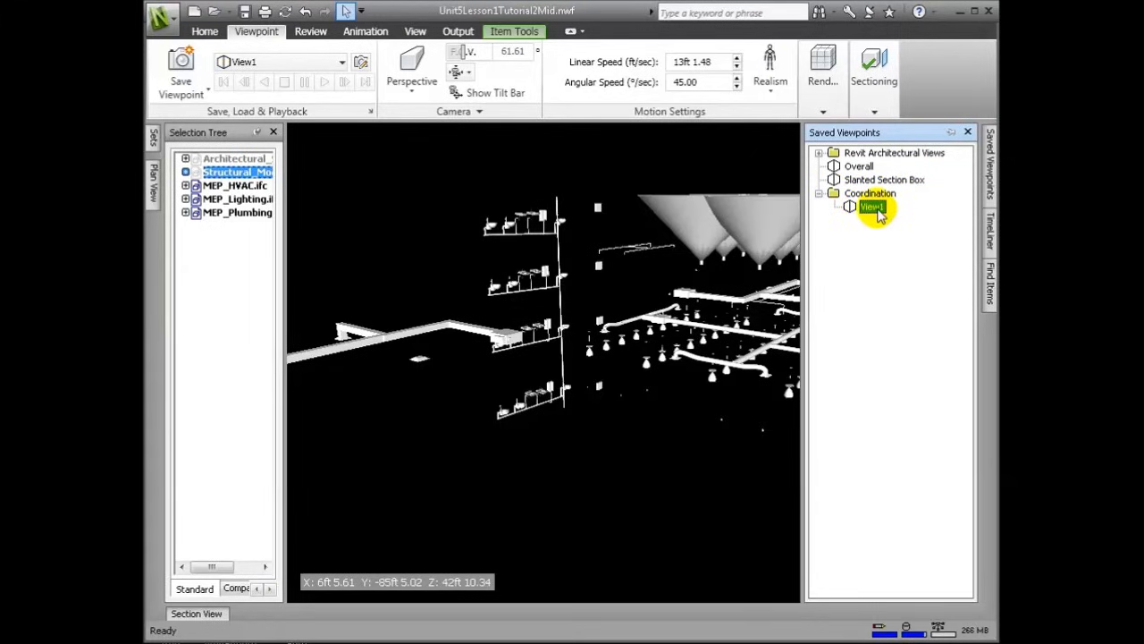
Rename the View1 viewpoint in the Coordination folder as HVAC-Plumbing-Lighting and clear the model selection.
right_click(876, 209)
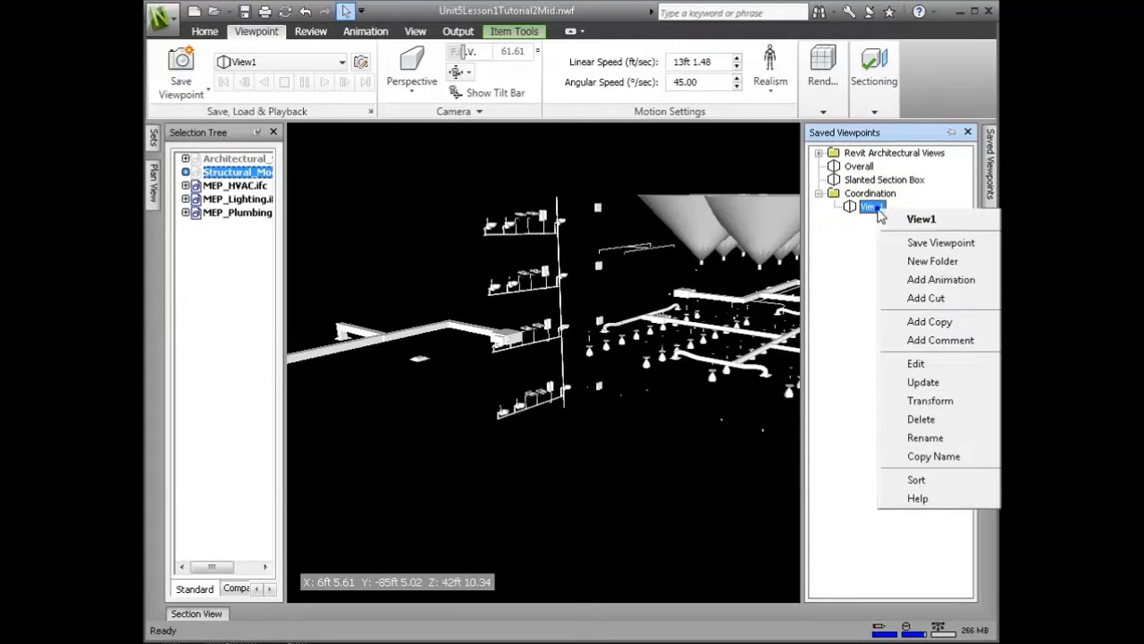
left_click(942, 440)
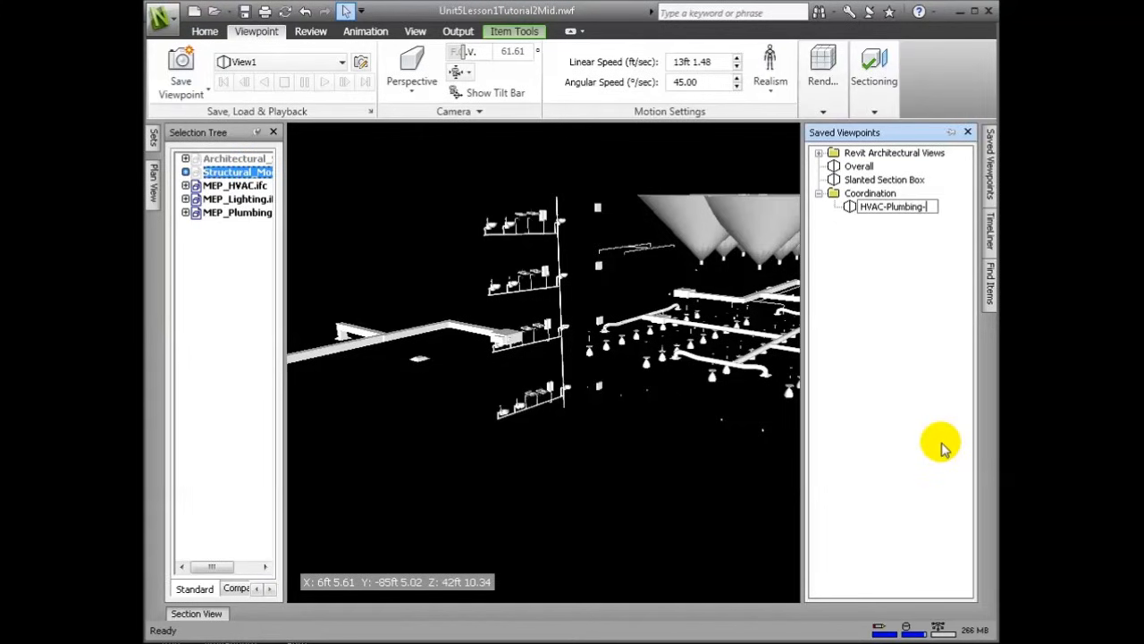
type("HVAC-Plumbing-Lighting")
key("Return")
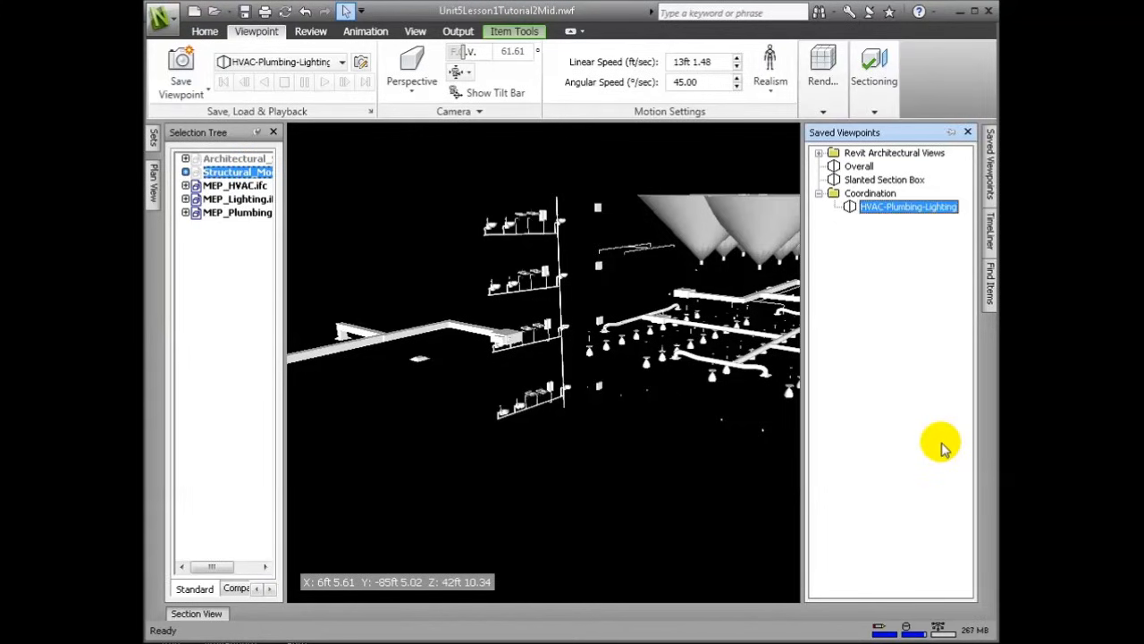
left_click(680, 432)
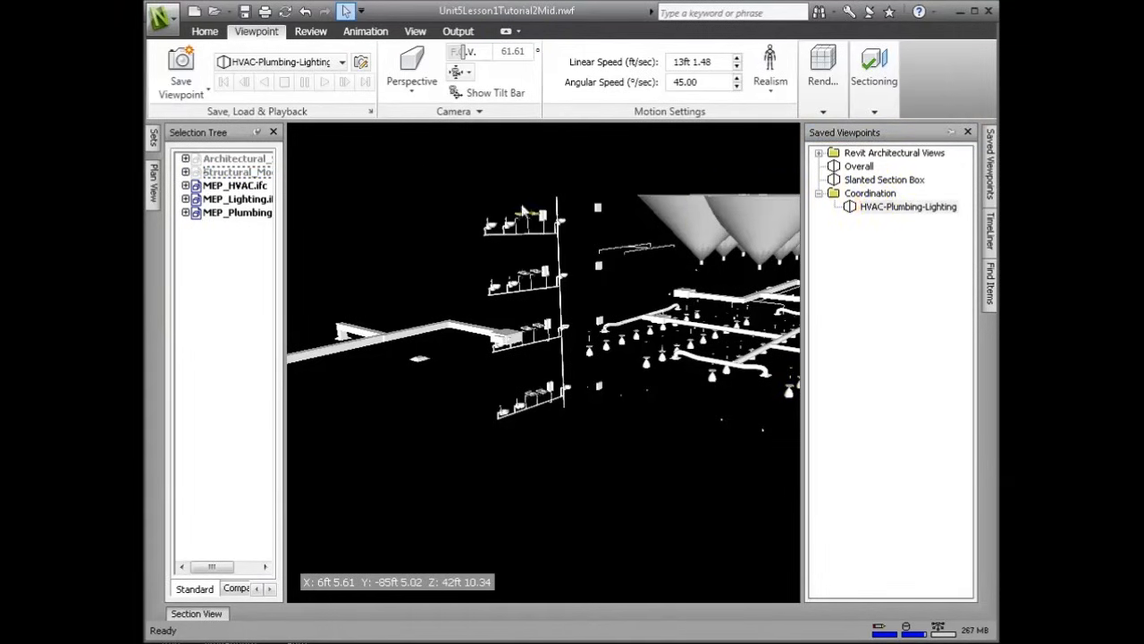
Unhide Structural_Model.ifc so it shows together with the MEP models, and clear the selection.
left_click(237, 174)
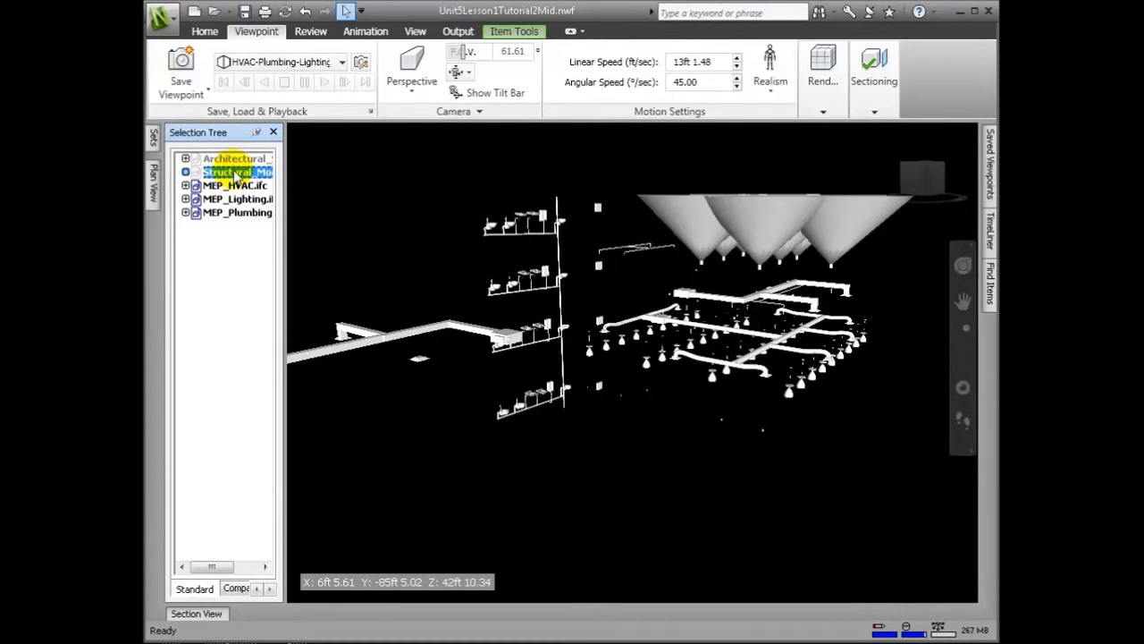
right_click(237, 175)
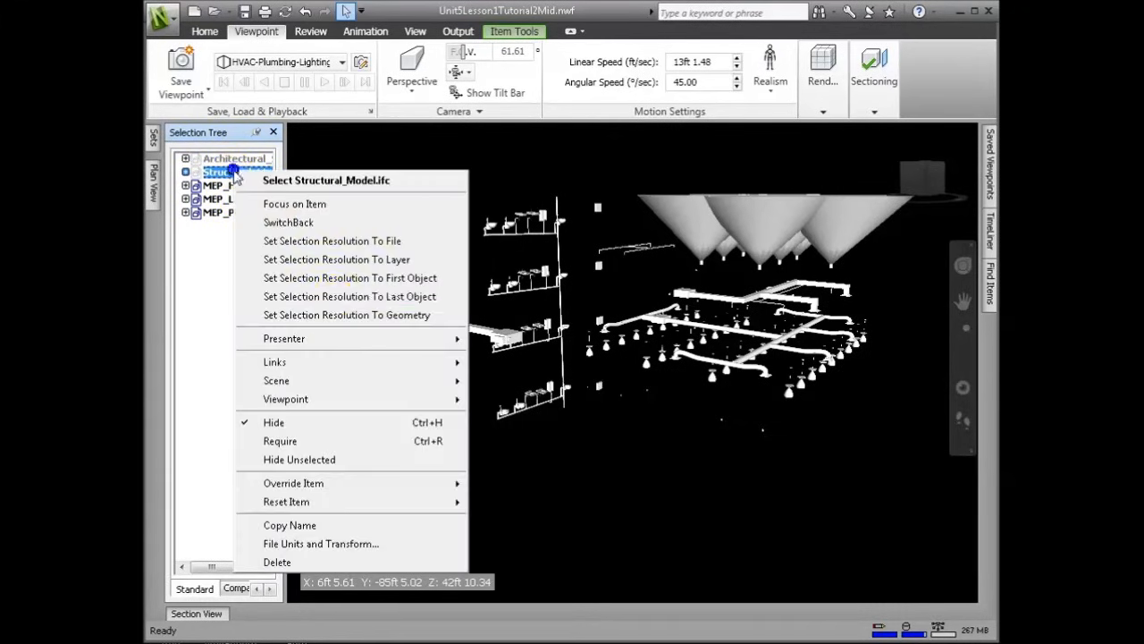
left_click(349, 427)
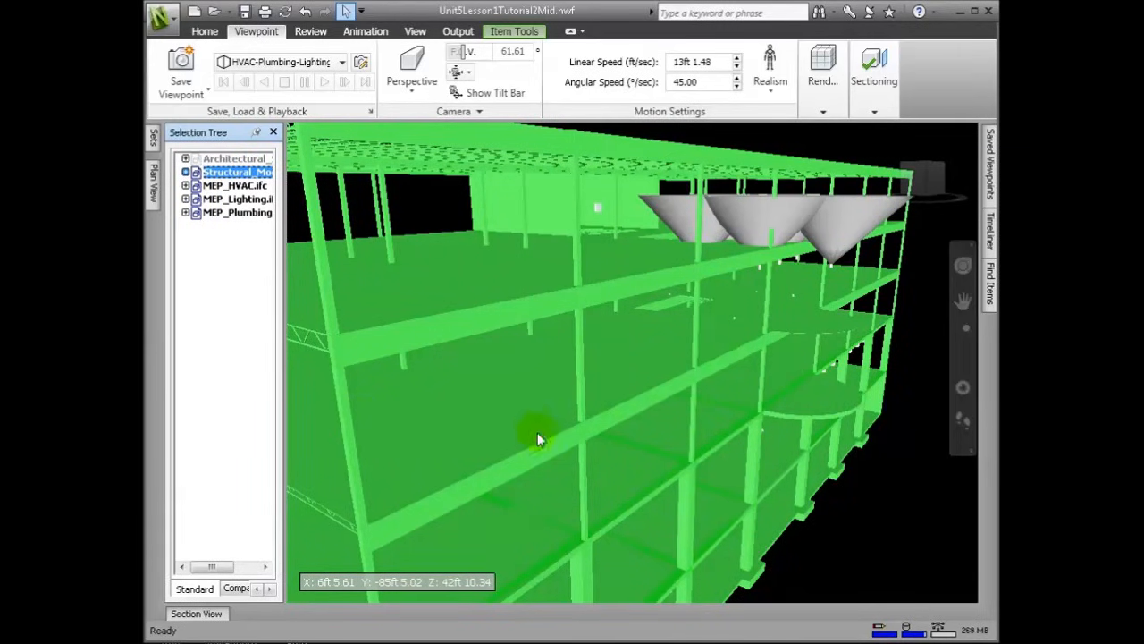
left_click(861, 523)
Frame the structural floors and MEP parts from outside the building and save the view as a viewpoint named Structural-MEP.
middle_click_drag(861, 522, 725, 435, "shift")
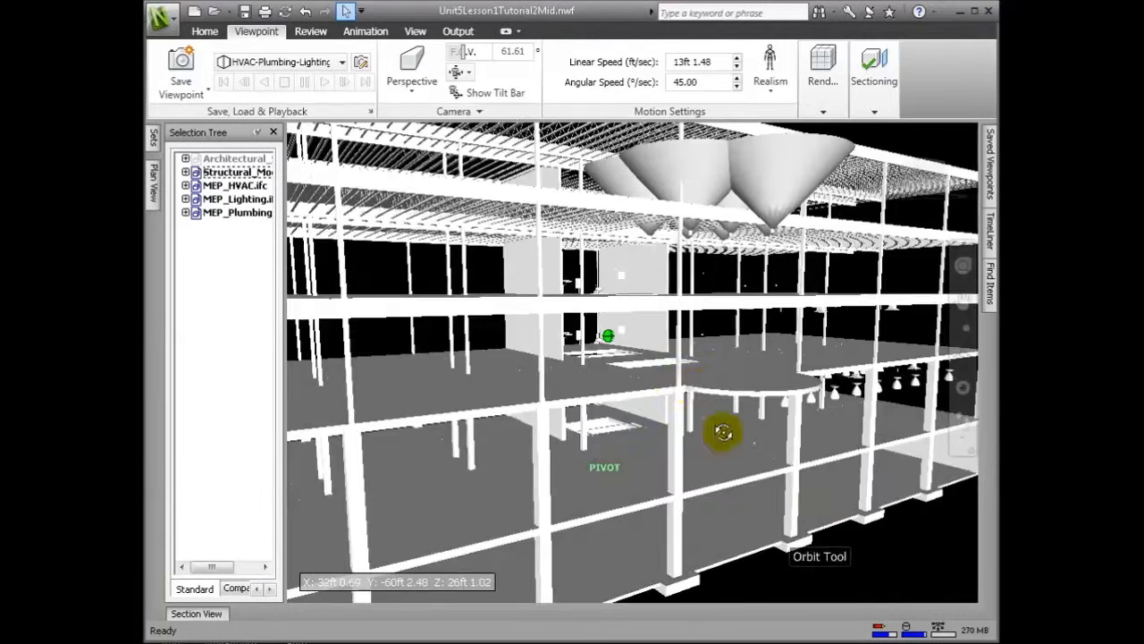
middle_click_drag(786, 410, 809, 483)
left_click(181, 87)
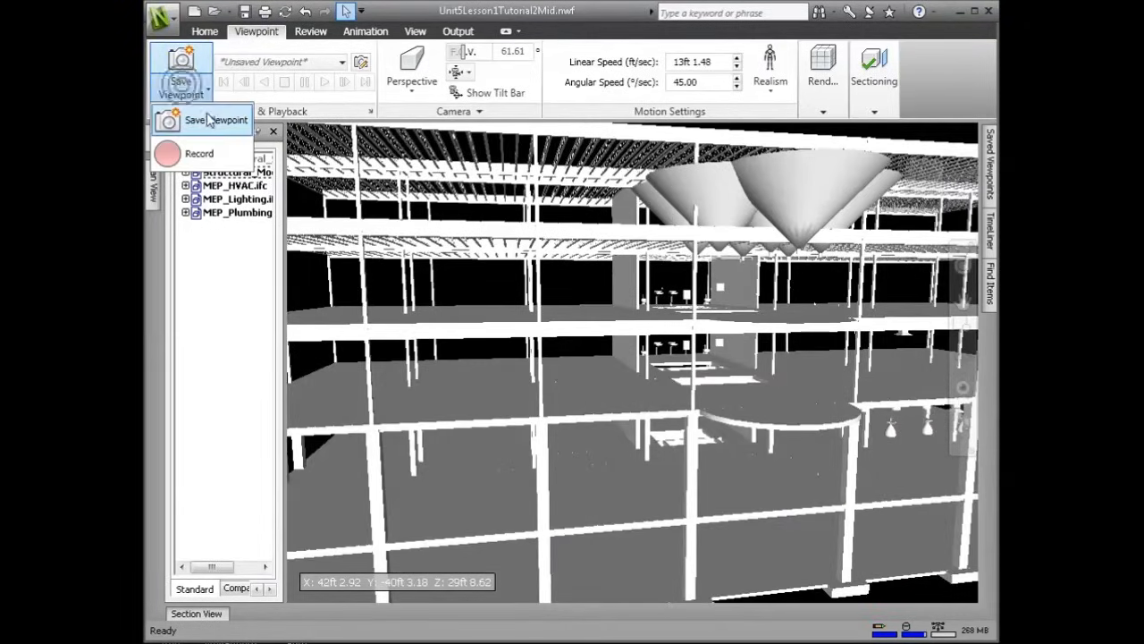
left_click(209, 119)
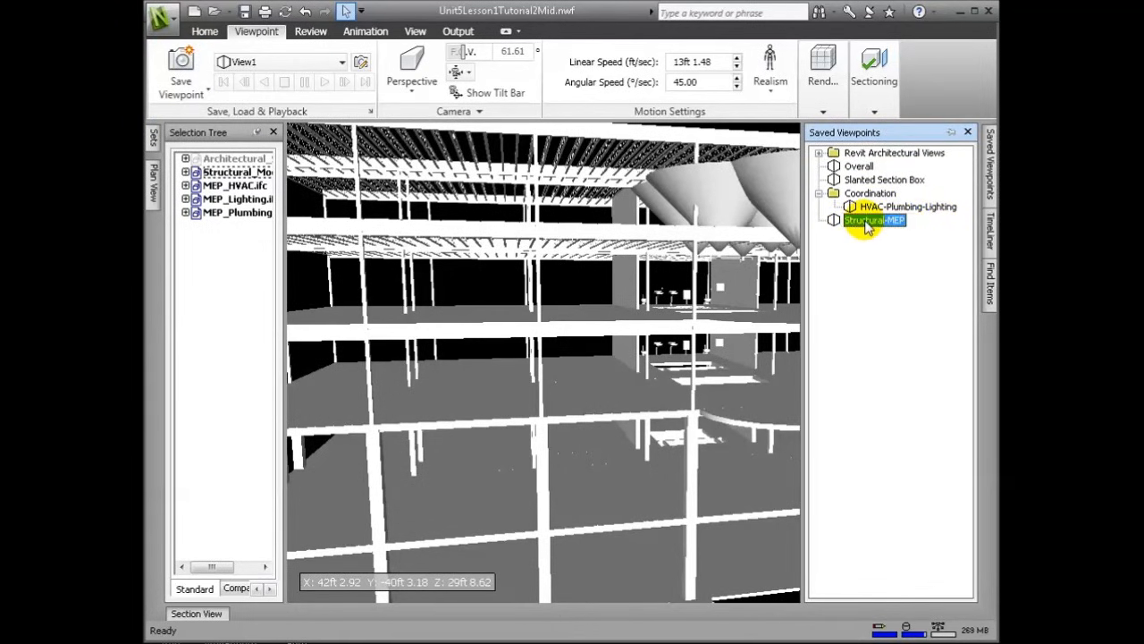
Hide MEP_HVAC.ifc, MEP_Lighting.ifc and MEP_Plumbing.nwc together so only the structure shows, and clear the selection.
left_click(208, 185)
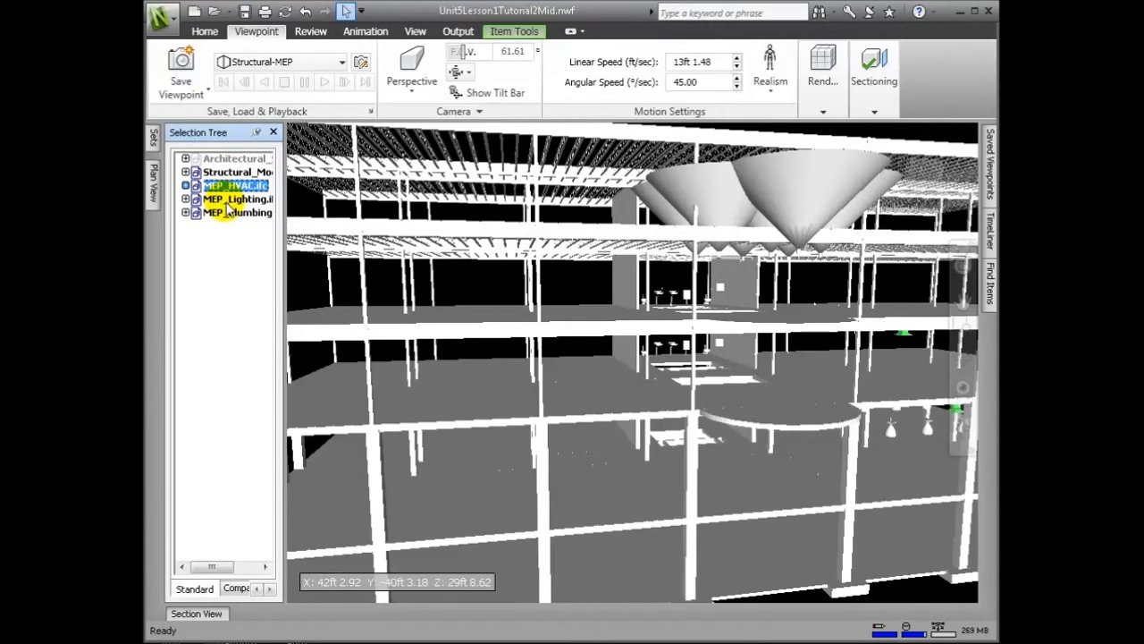
left_click(234, 198, "ctrl")
left_click(234, 212, "ctrl")
right_click(234, 212)
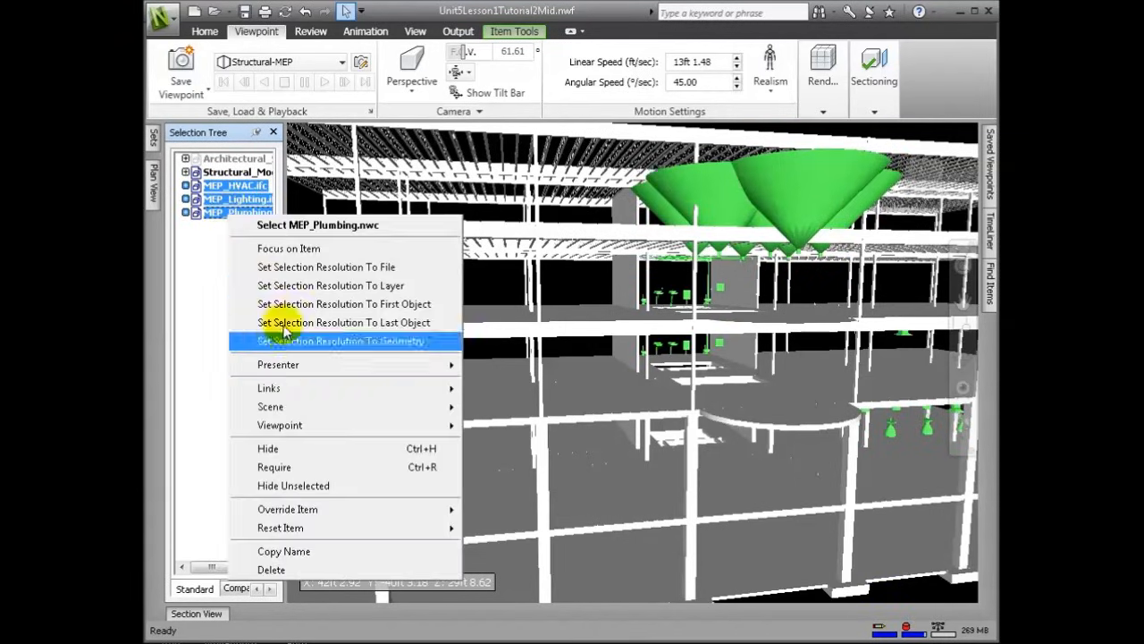
left_click(295, 451)
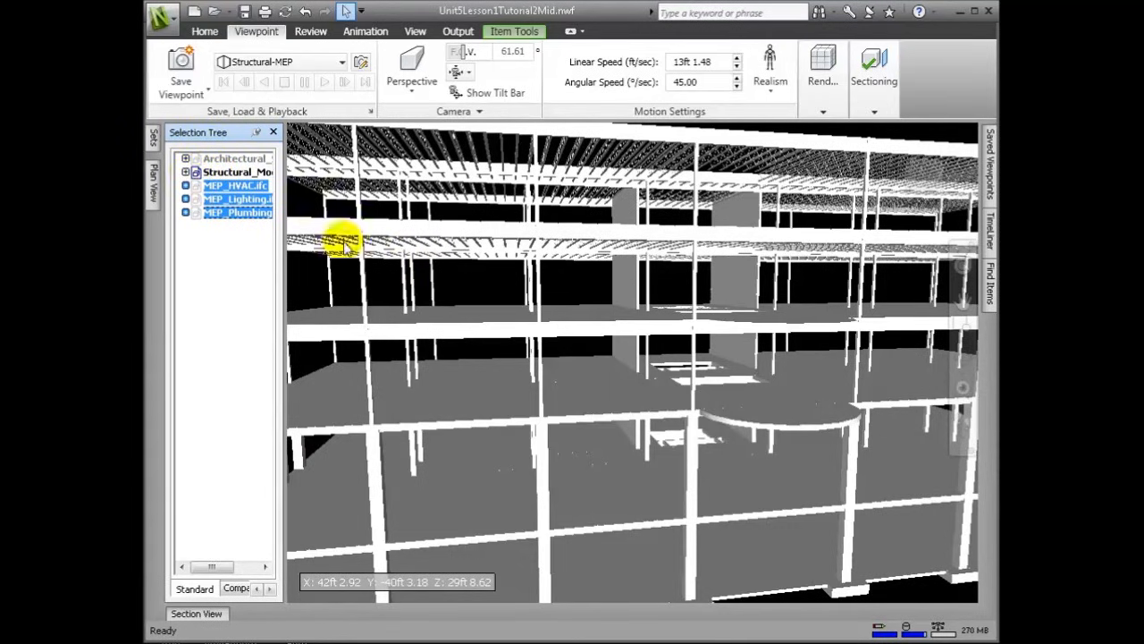
left_click(459, 290)
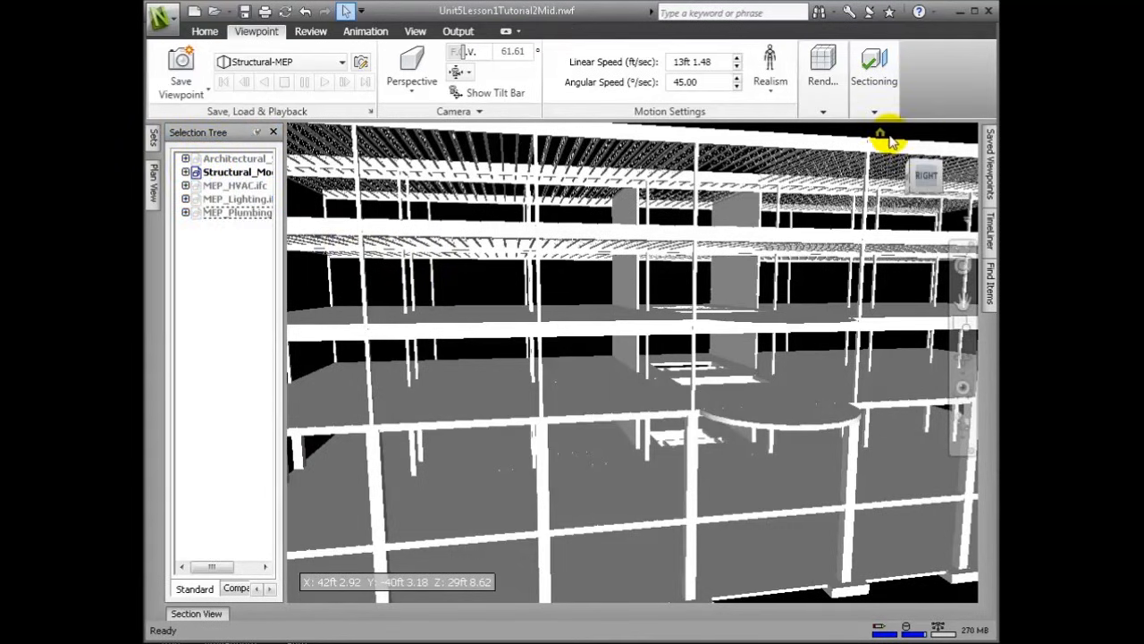
Frame the whole structural frame from a low corner angle, starting from the home view, and save it as a viewpoint named Structural Frame-Overall.
left_click(881, 135)
middle_click_drag(756, 260, 767, 324)
middle_click_drag(807, 413, 718, 313, "shift")
middle_click_drag(782, 357, 791, 366)
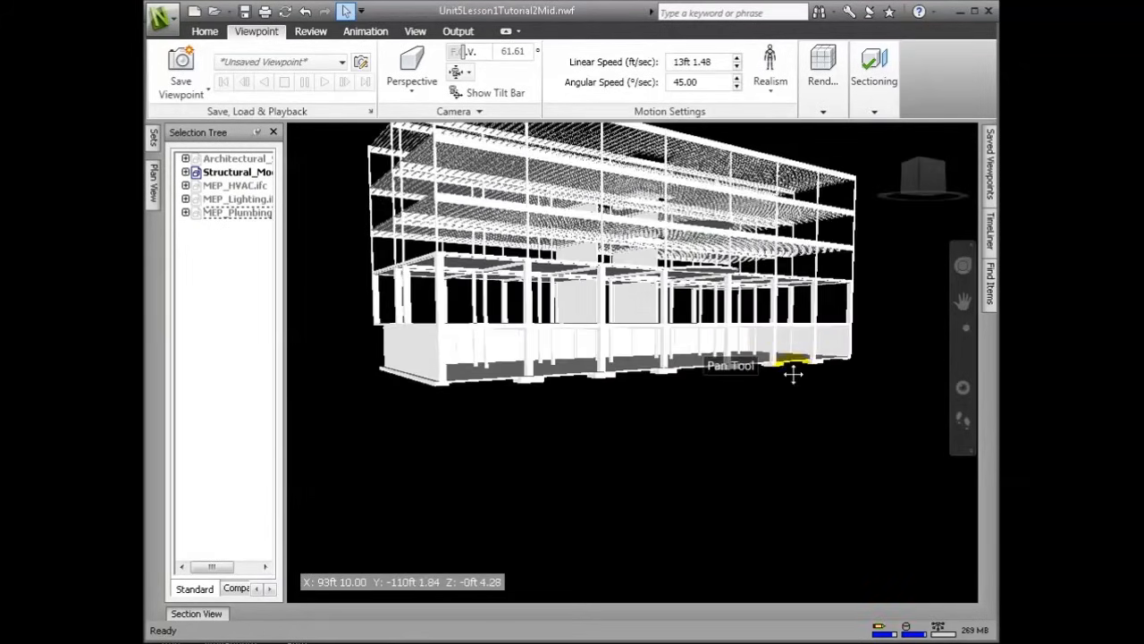
left_click(196, 90)
left_click(214, 118)
type("Structural Frame-Overall")
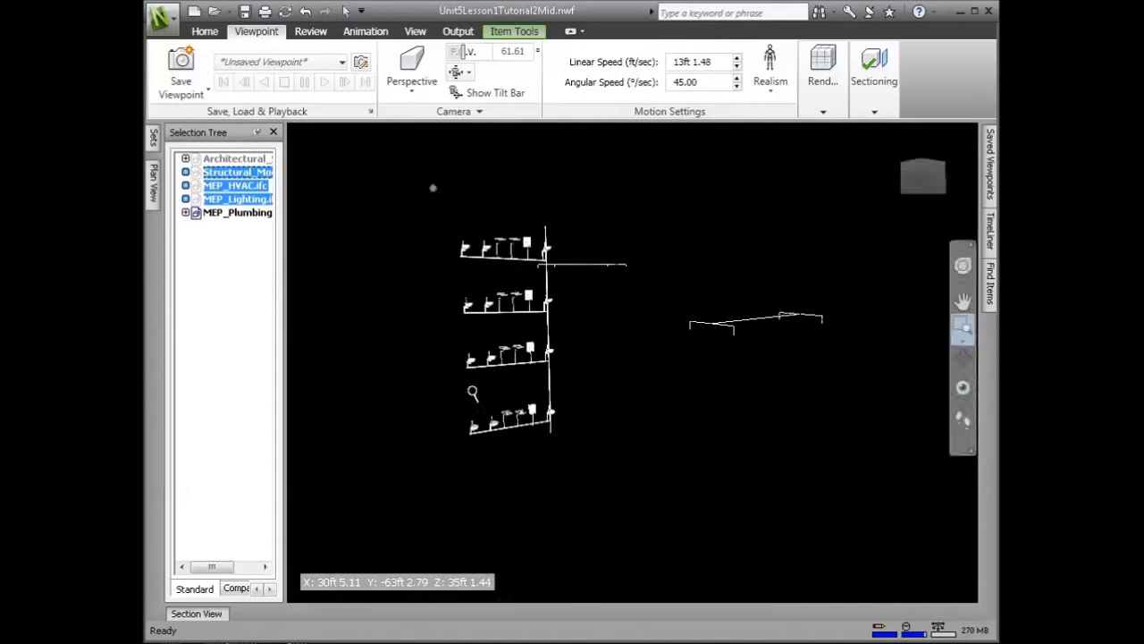
Zoom in on the plumbing risers and fixtures while only the plumbing model is shown.
left_click_drag(435, 187, 844, 467)
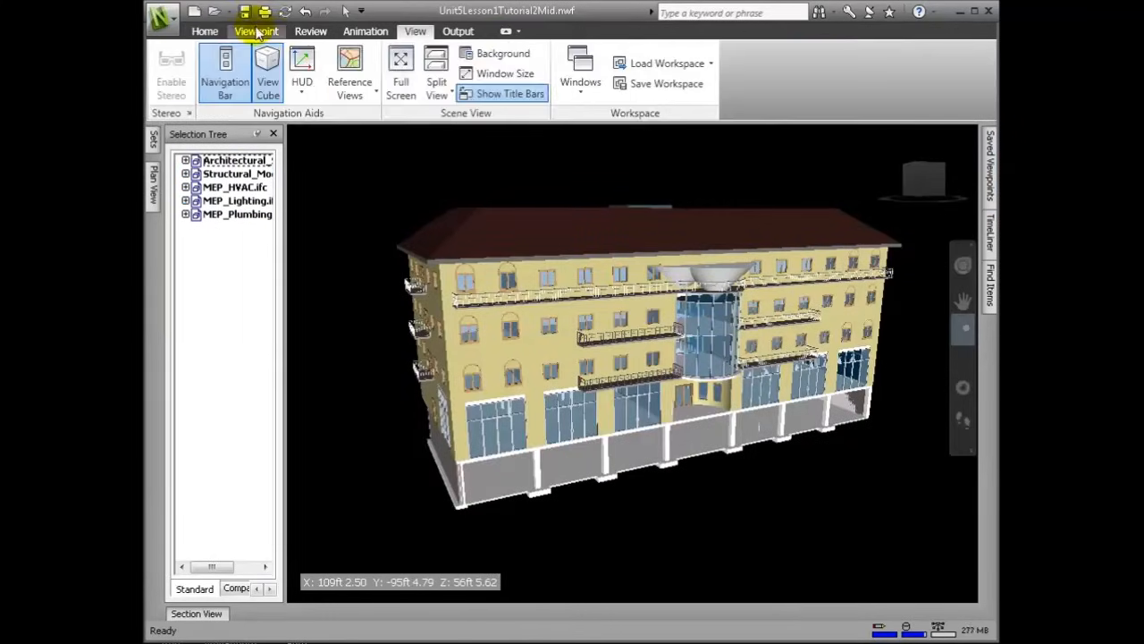
Enable sectioning on the full building and lower the top section plane to cut through the second level.
left_click(257, 30)
left_click(874, 72)
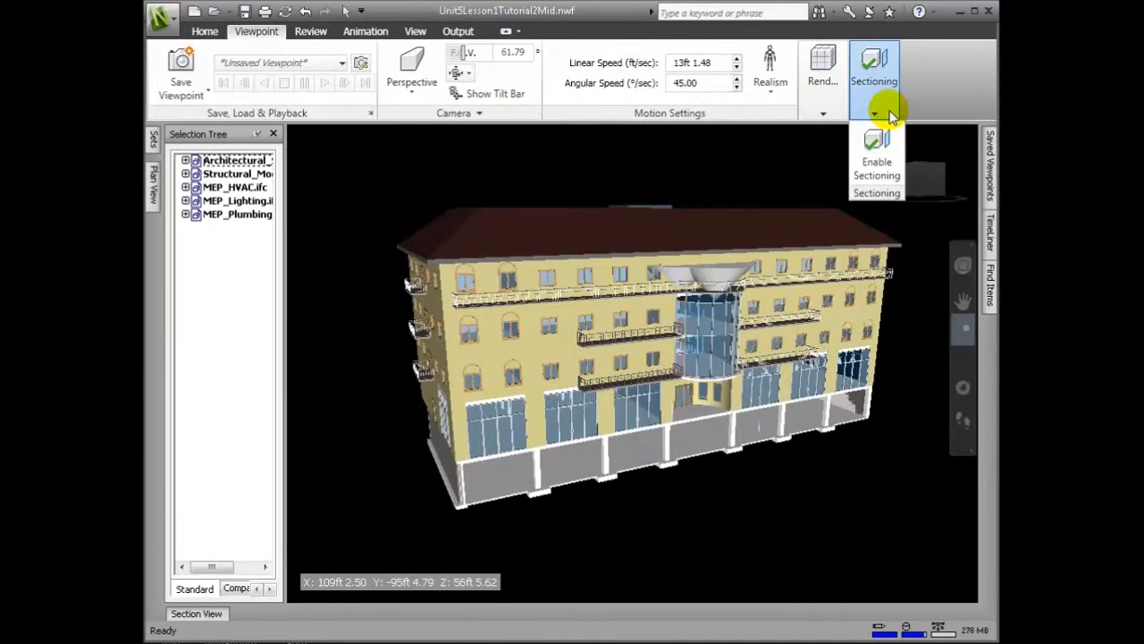
left_click(878, 152)
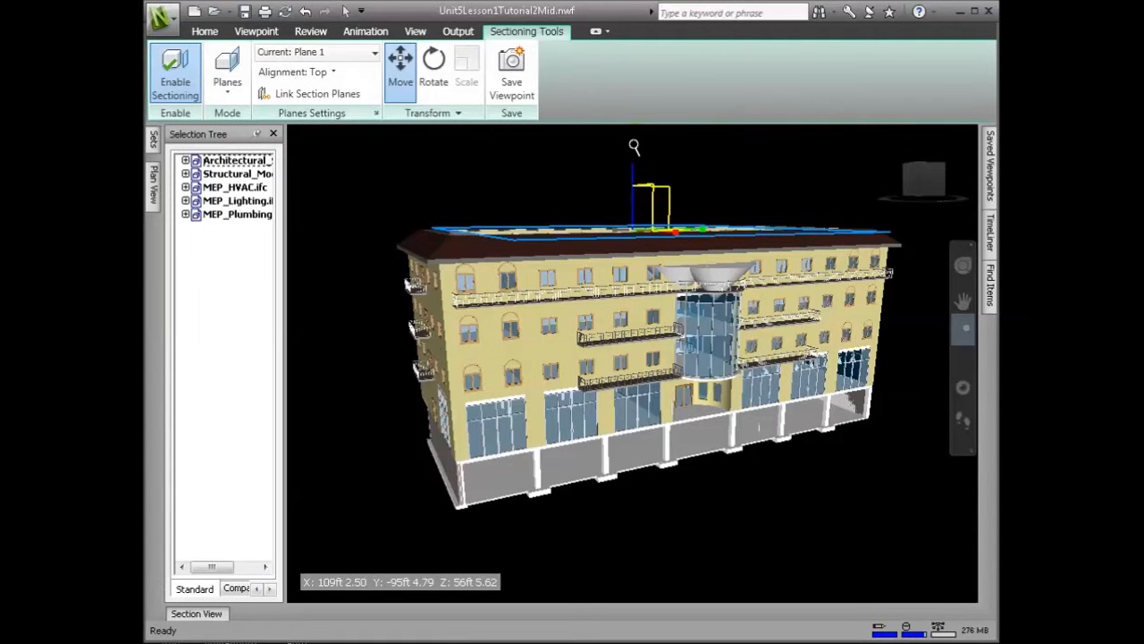
left_click_drag(631, 148, 625, 250)
Frame a close view from above of the sectioned restroom fixtures and save it as a viewpoint named Restroom-Level 2.
middle_click_drag(810, 260, 720, 298, "shift")
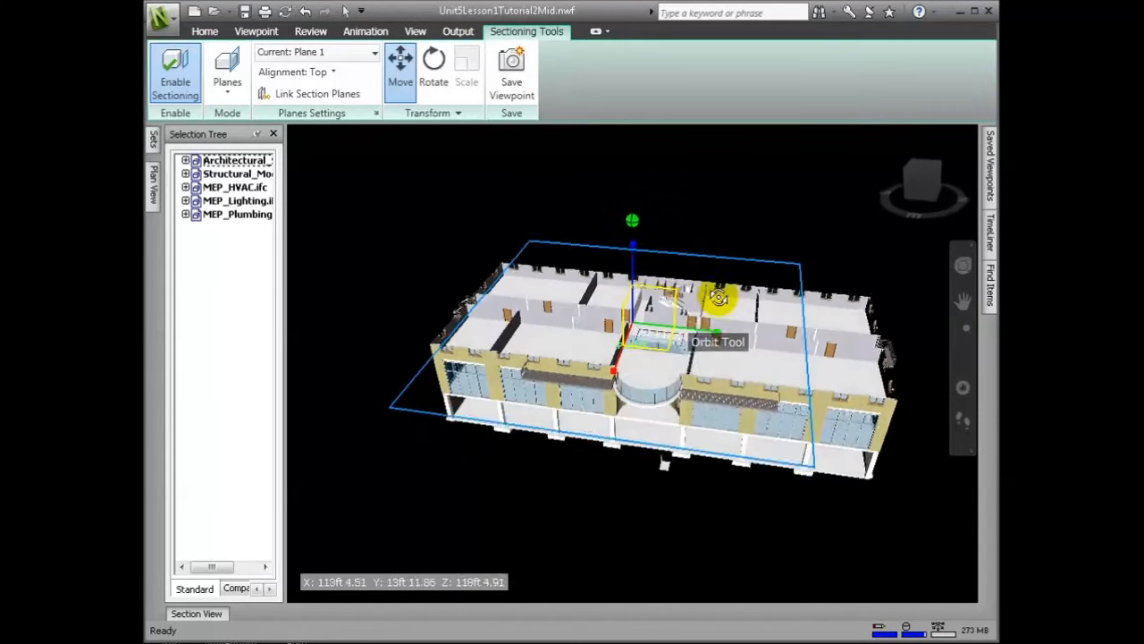
scroll(709, 299, "up", 10)
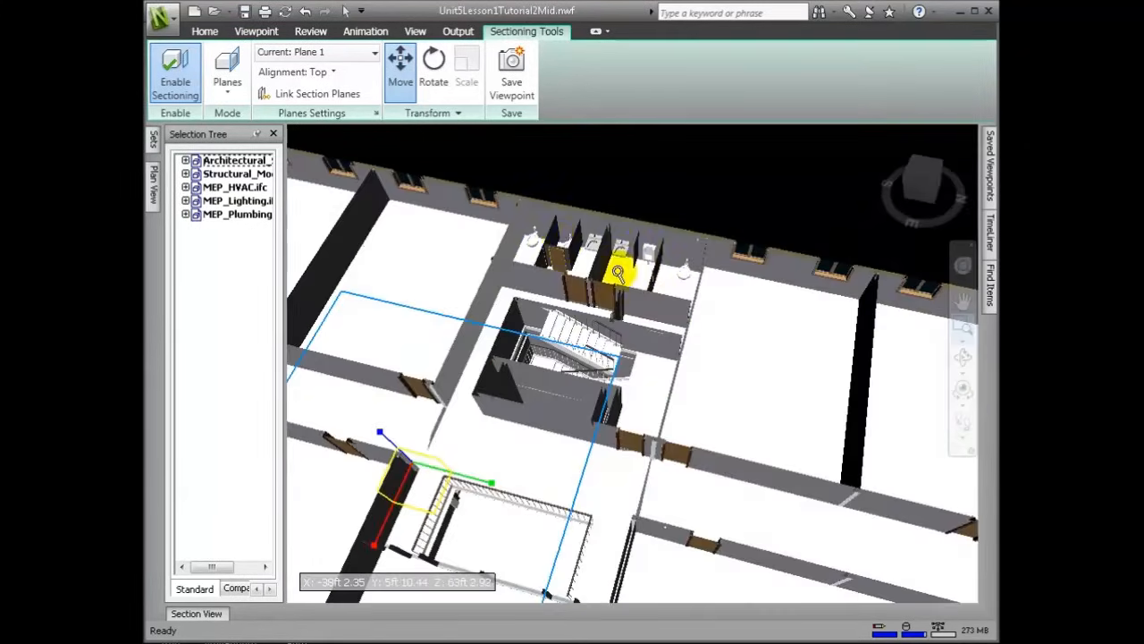
left_click_drag(521, 183, 708, 366)
scroll(660, 340, "up", 3)
middle_click_drag(659, 340, 664, 358, "shift")
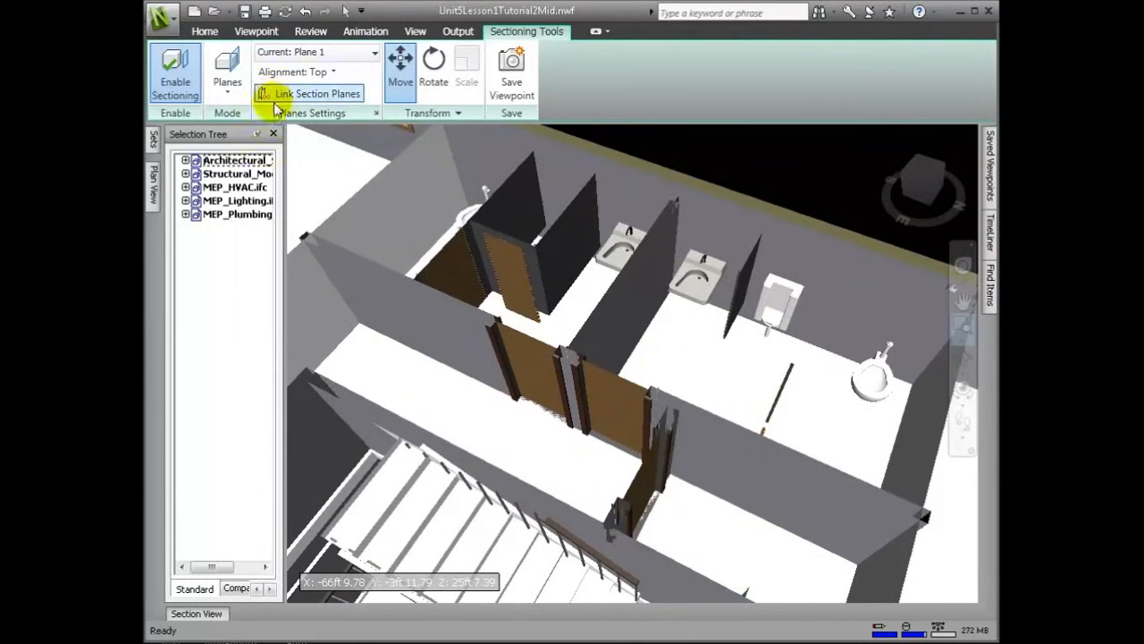
left_click(198, 31)
left_click(257, 31)
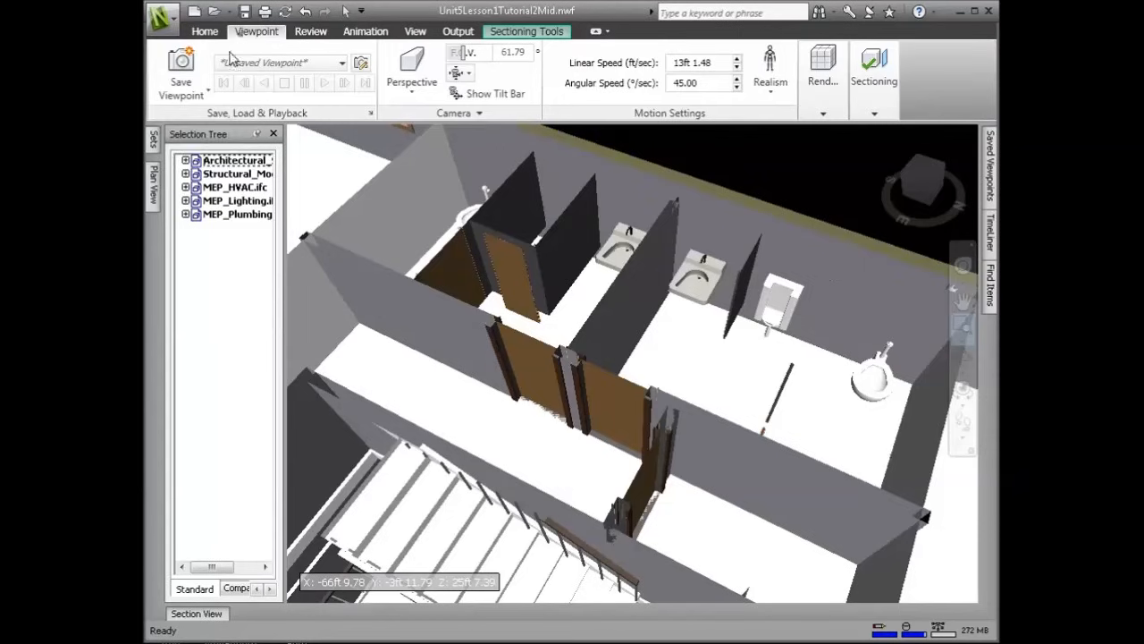
left_click(180, 88)
left_click(205, 121)
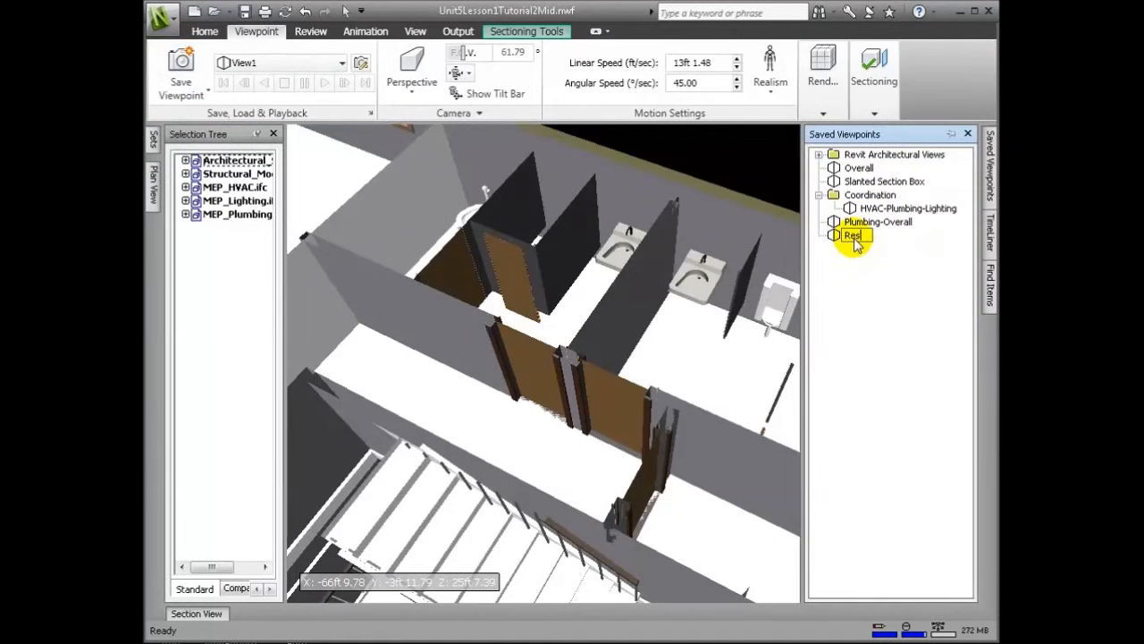
Create a saved viewpoints folder named Plumbing and move the Restroom-Level 2 viewpoint into it.
right_click(850, 295)
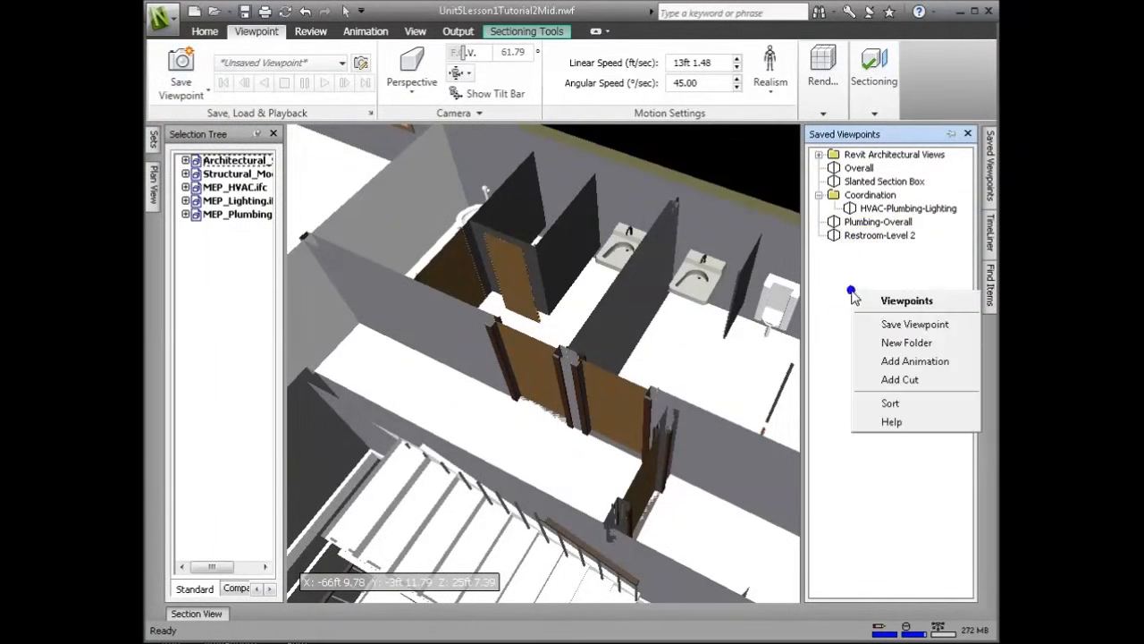
left_click(890, 342)
type("Plumbing")
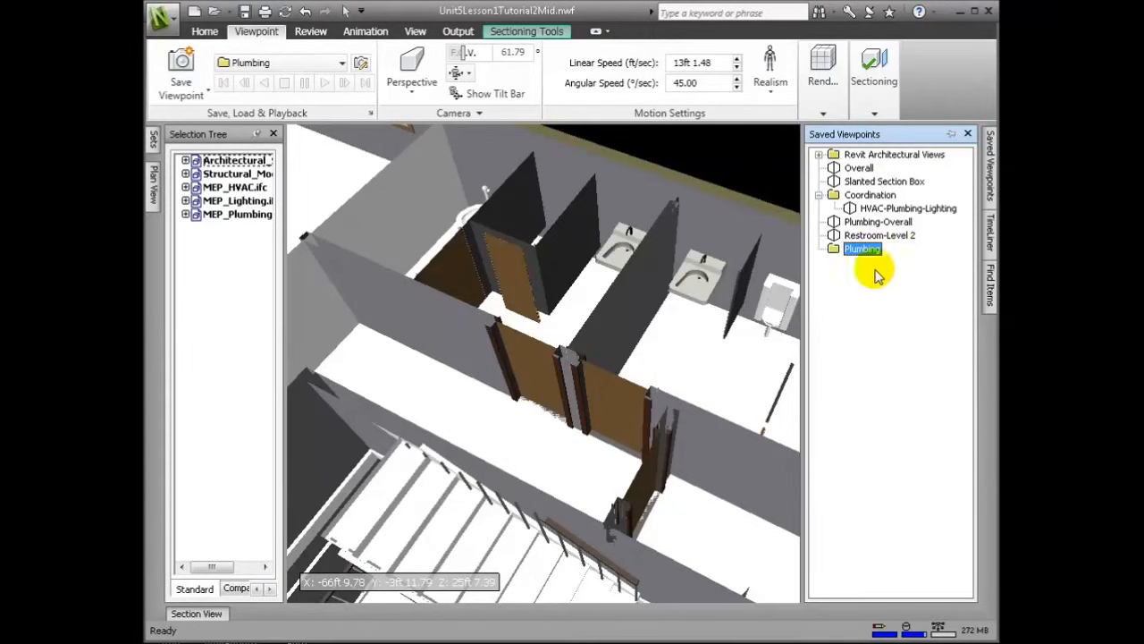
left_click(866, 236)
mouse_move(863, 257)
left_mouse_down()
mouse_move(845, 243)
mouse_move(865, 246)
left_mouse_up()
Open the Plumbing-Overall viewpoint, unhide Structural_Model.ifc, MEP_HVAC.ifc and MEP_Lighting.ifc, and clear the selection.
left_click(858, 221)
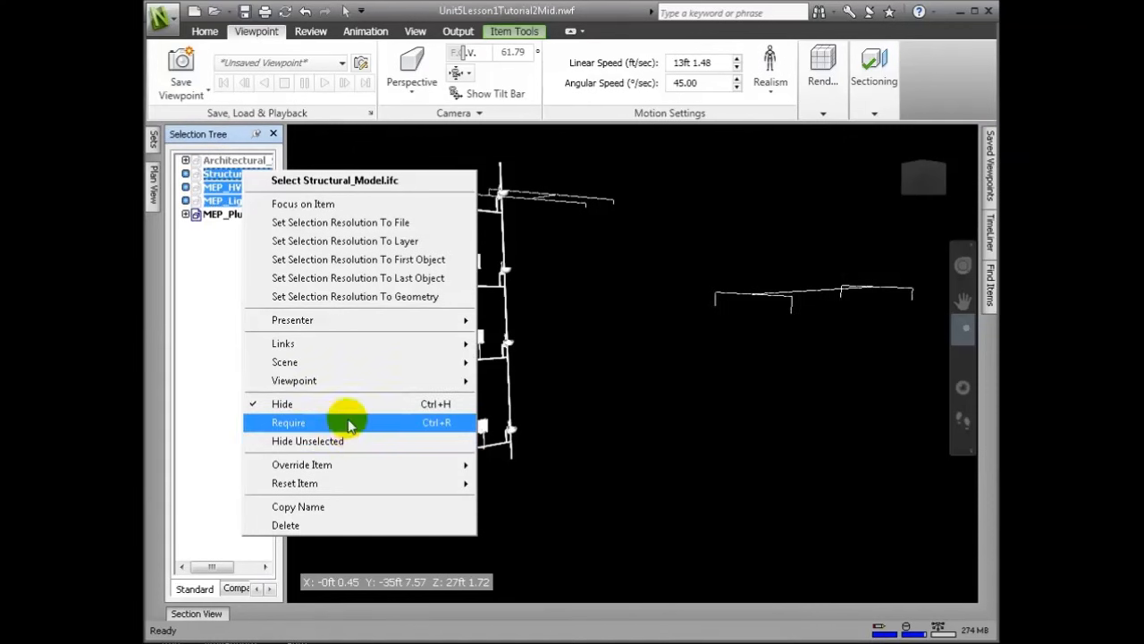
left_click(344, 401)
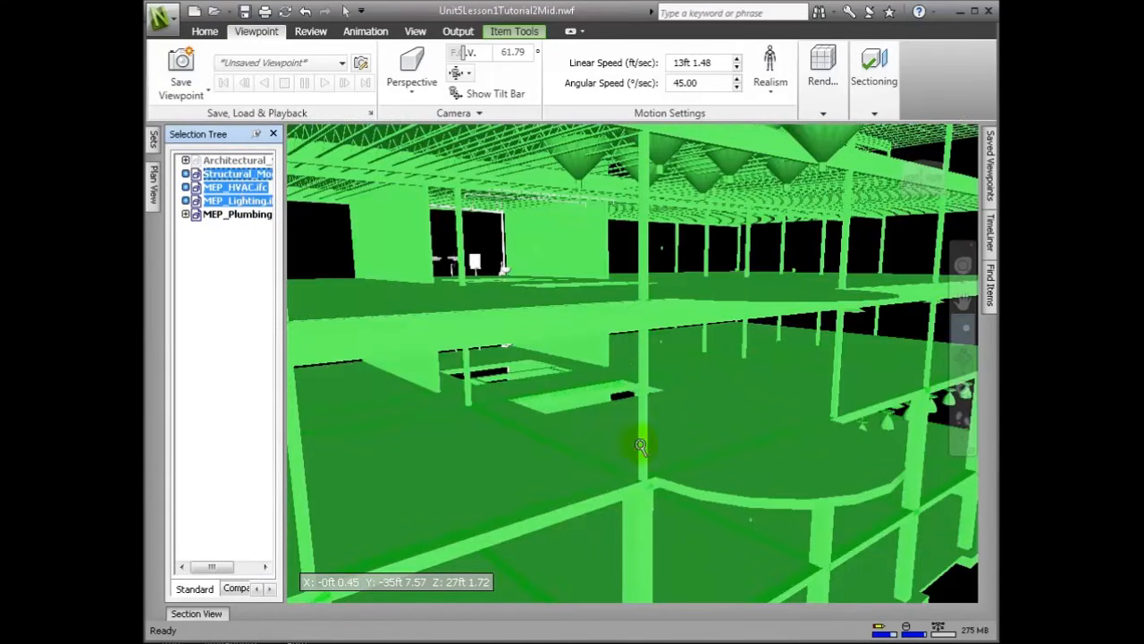
middle_click_drag(781, 473, 715, 412)
key("Escape")
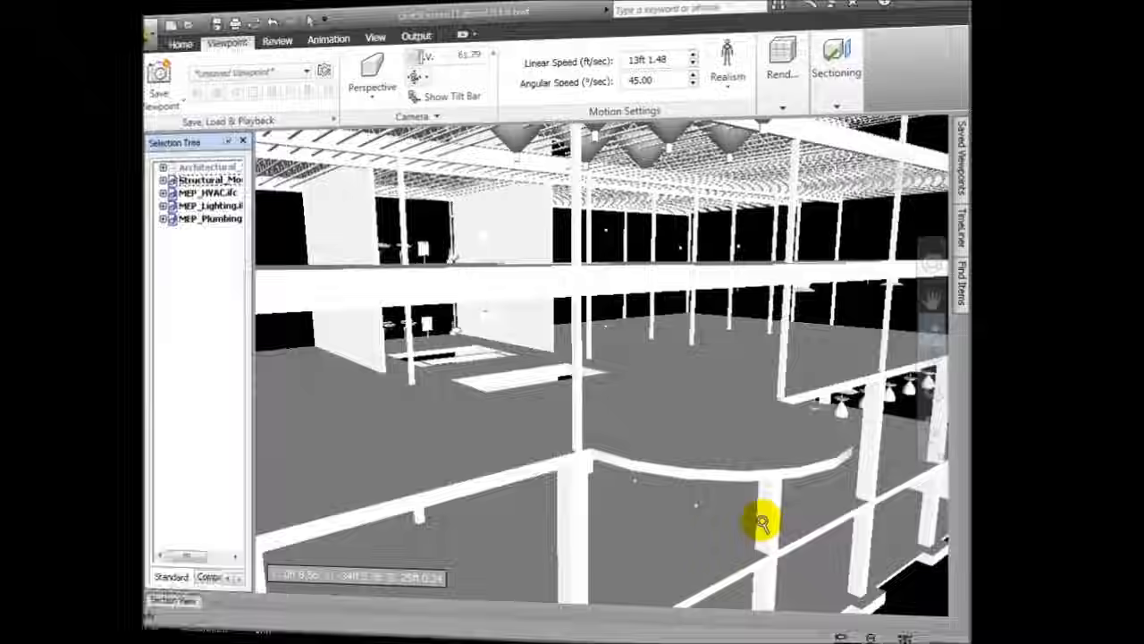
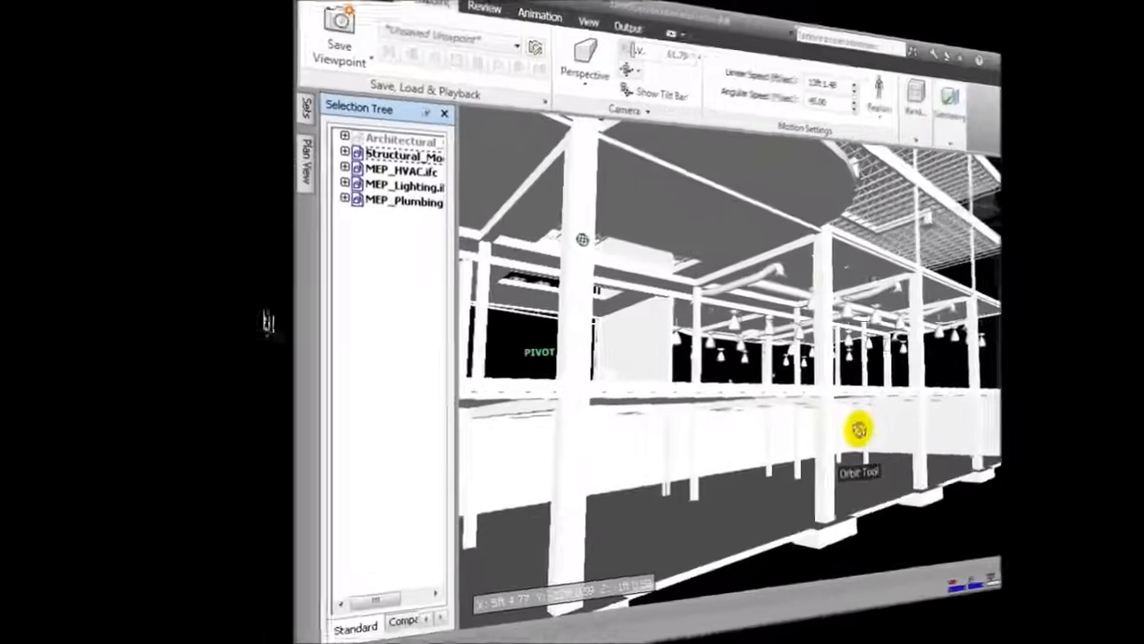
Frame a close view of the ground-level ducts and pendant lights and select the curved end piece of a branch duct.
scroll(780, 376, "up", 5)
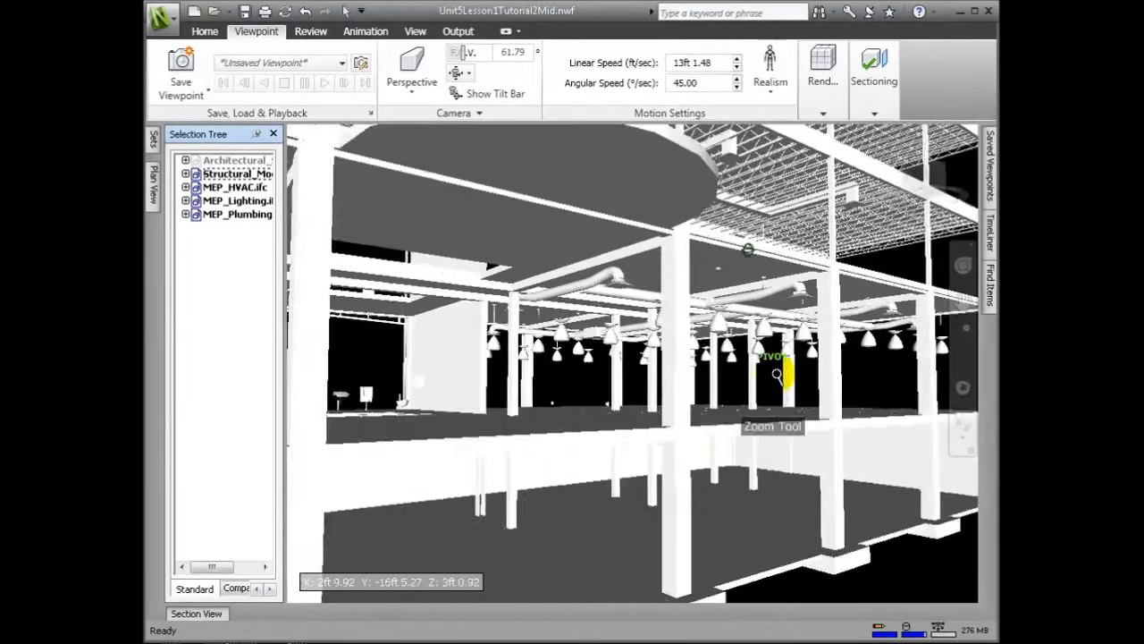
middle_click_drag(872, 403, 799, 374)
scroll(766, 396, "up", 8)
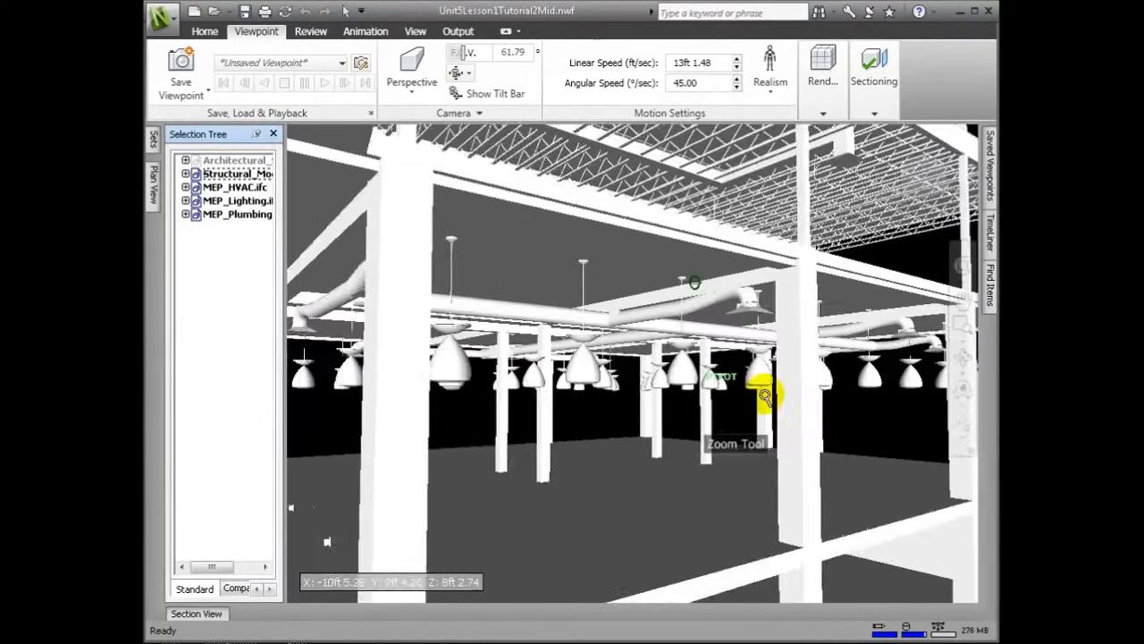
left_click(205, 32)
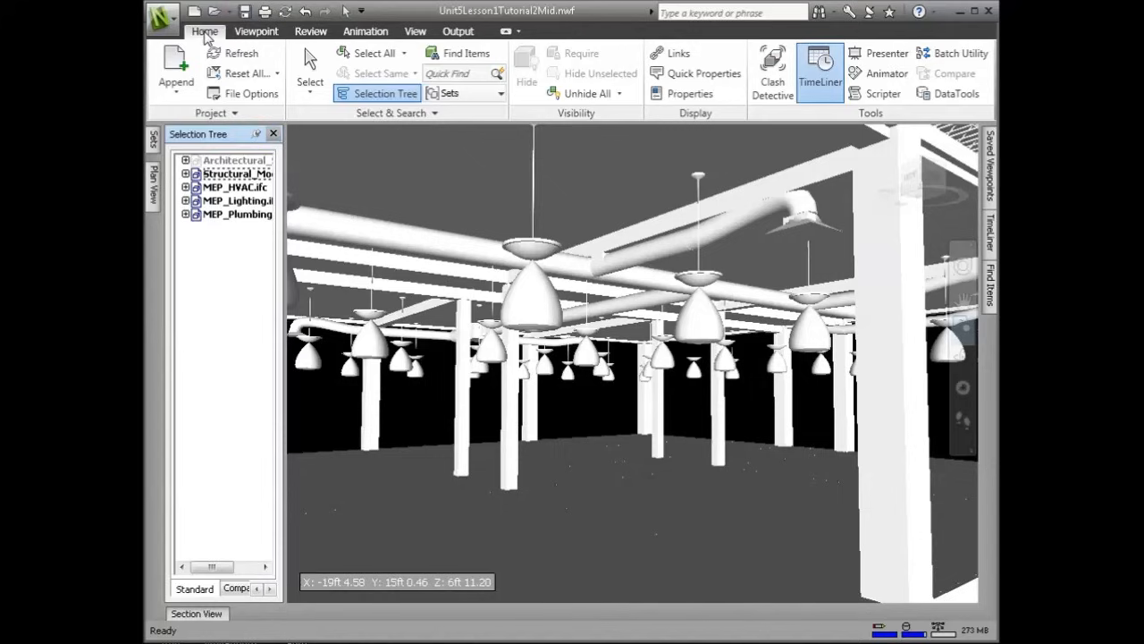
left_click(310, 72)
left_click(754, 220)
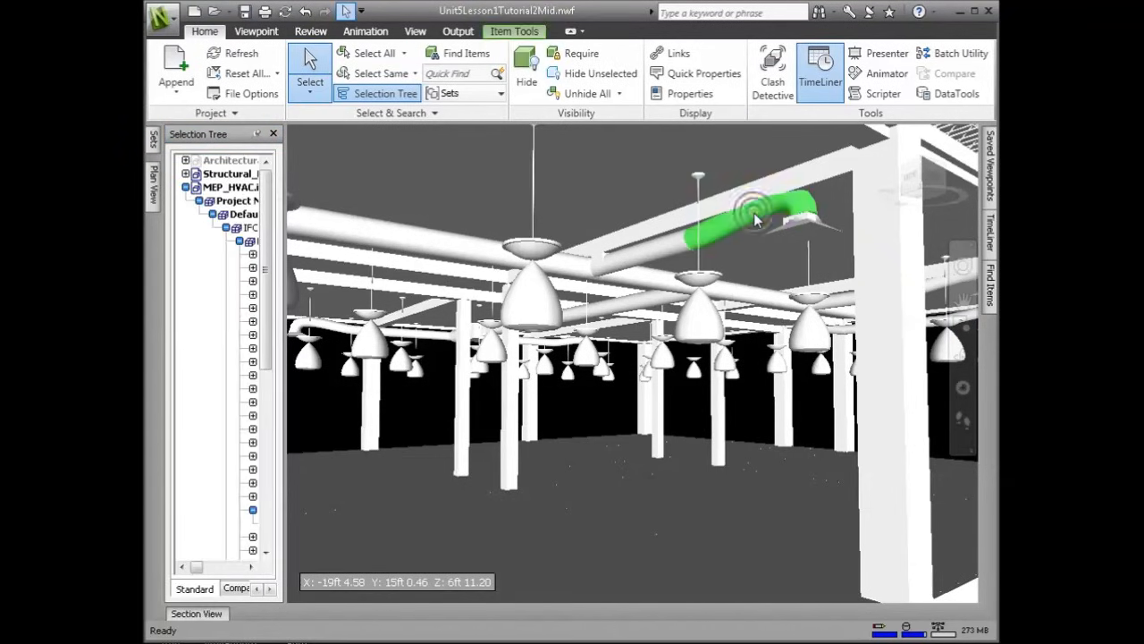
scroll(766, 249, "up", 3)
middle_click_drag(782, 270, 836, 271)
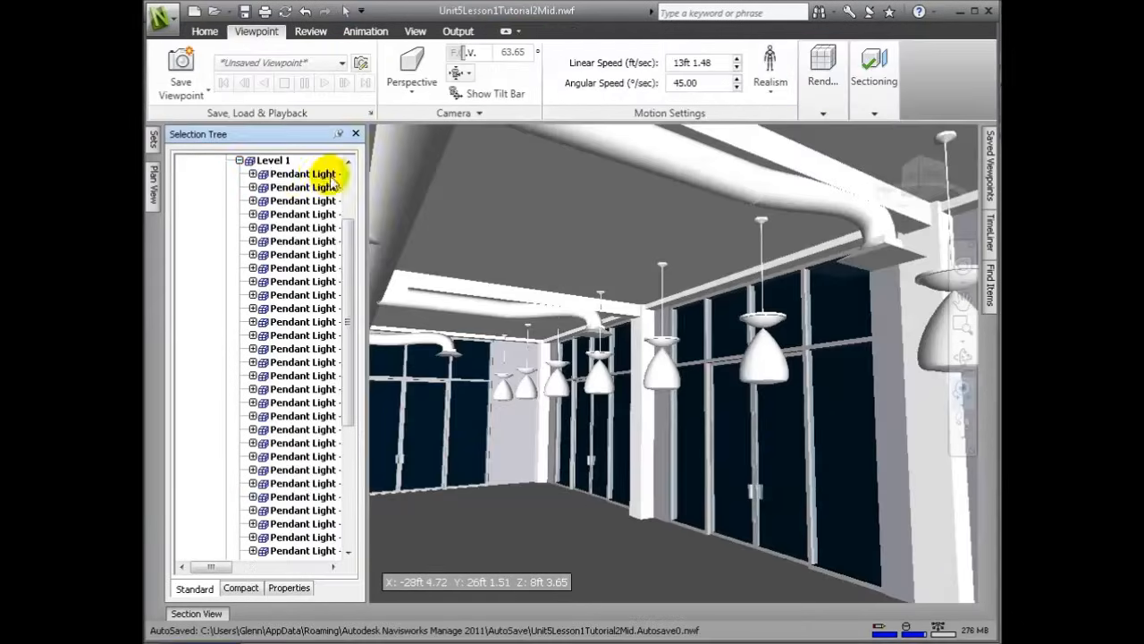
Override the color of the whole Level 1 node of MEP_Lighting.ifc with blue and clear the selection.
left_click(304, 174)
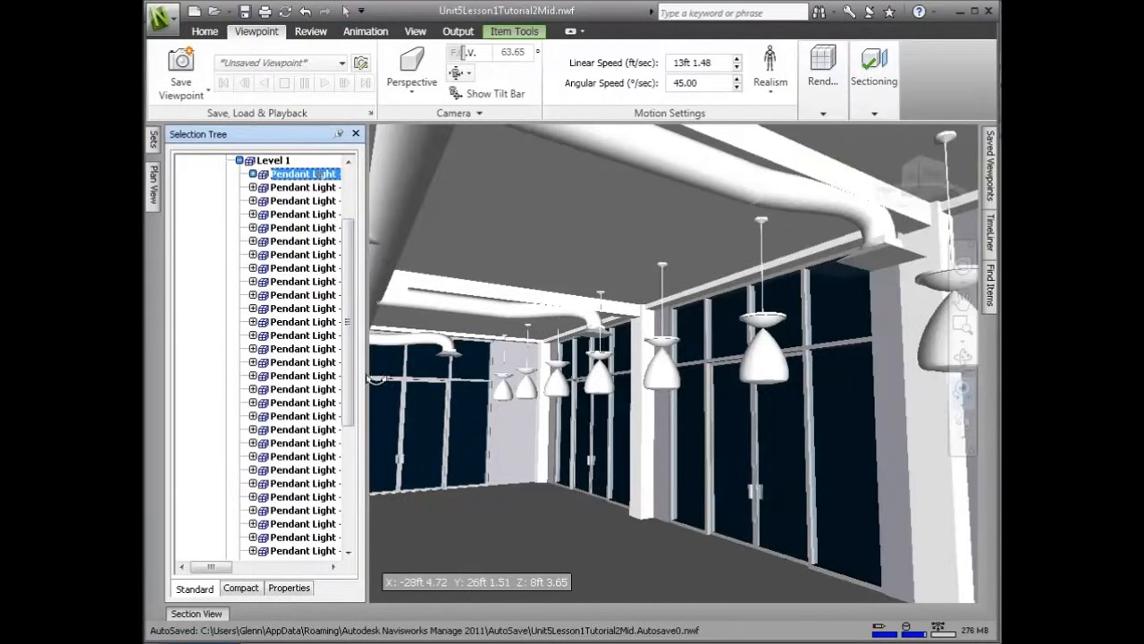
scroll(274, 473, "down", 3)
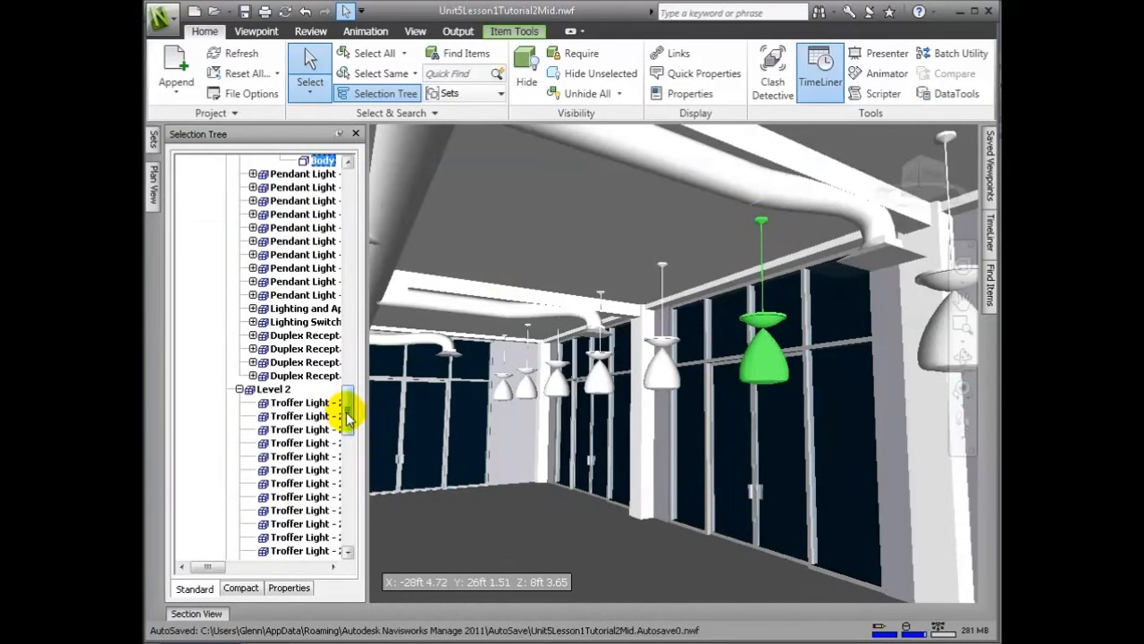
left_click_drag(349, 417, 349, 389)
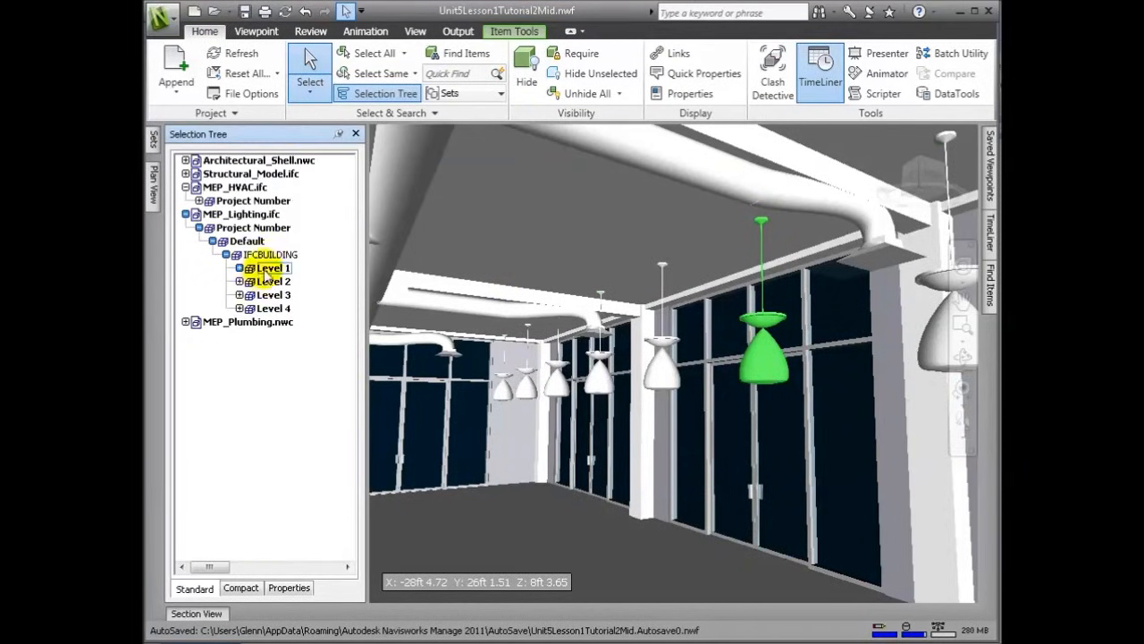
left_click(271, 268)
right_click(268, 271)
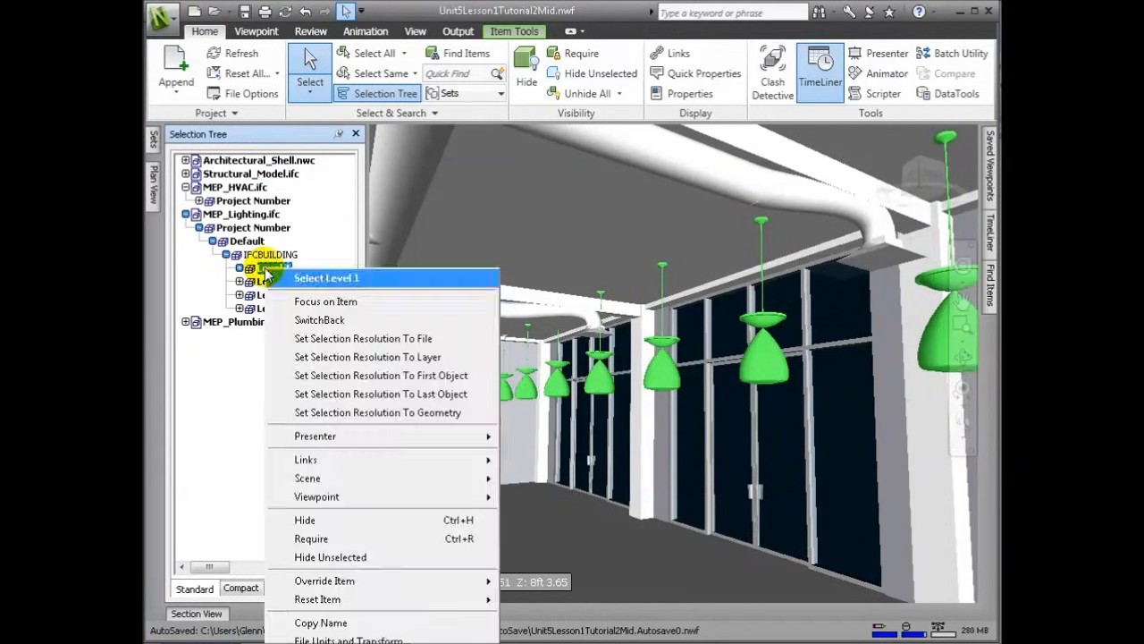
mouse_move(460, 583)
left_click(536, 583)
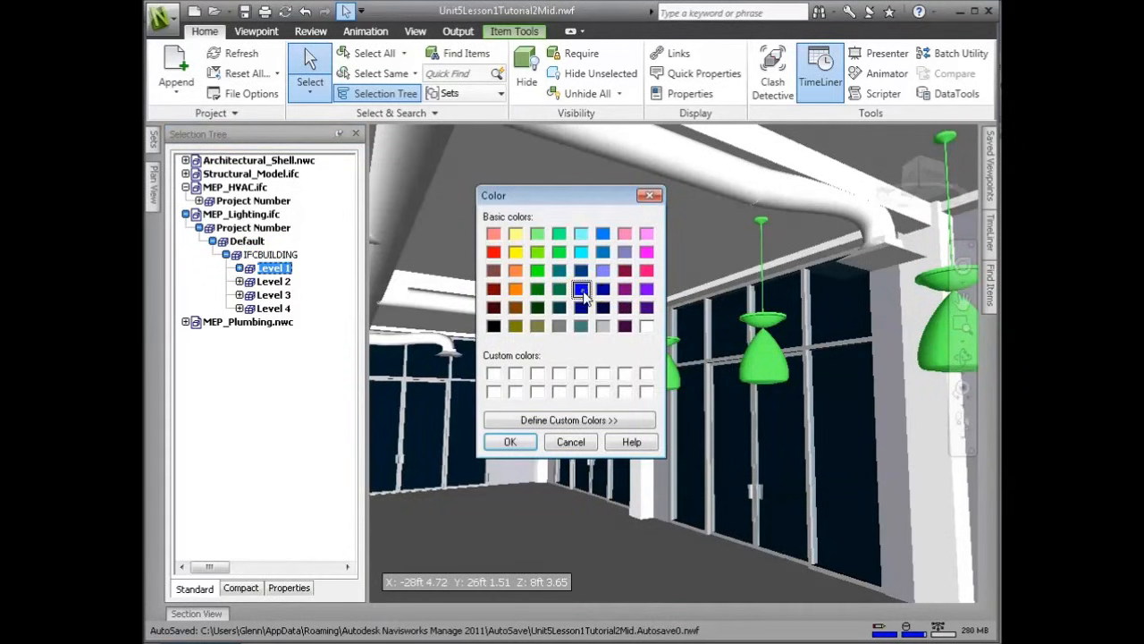
left_click(510, 442)
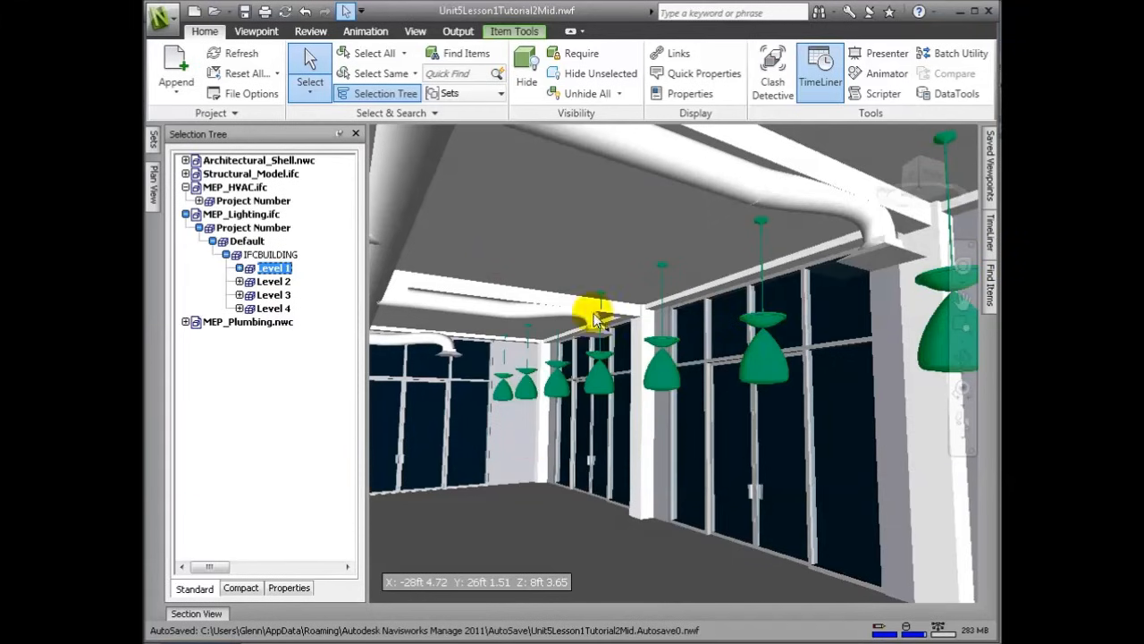
left_click(610, 215)
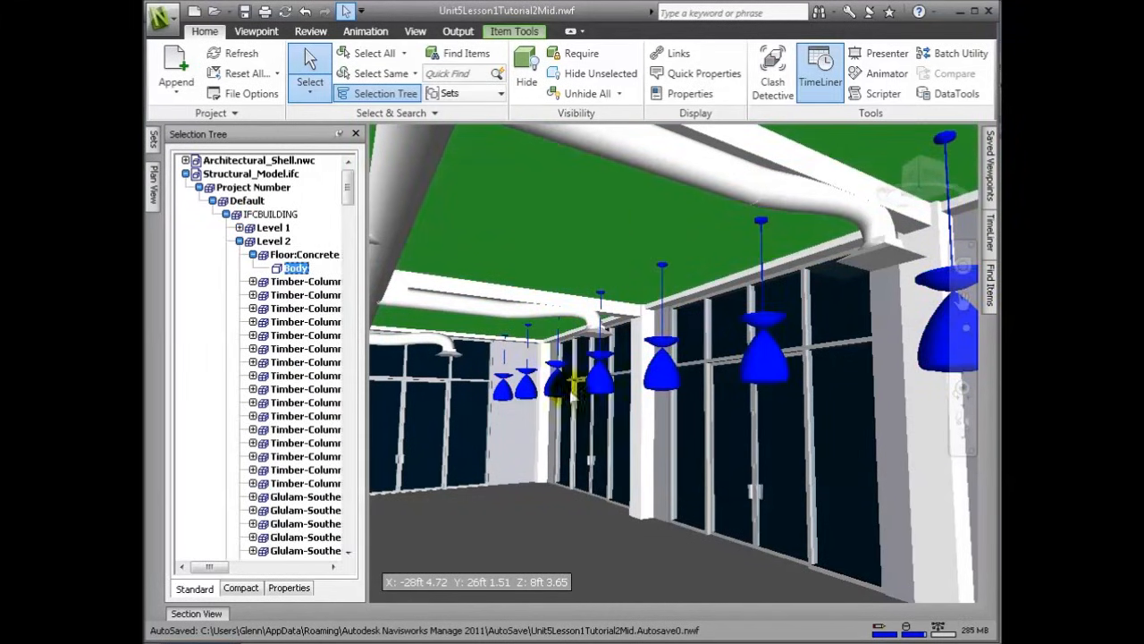
left_click(433, 167)
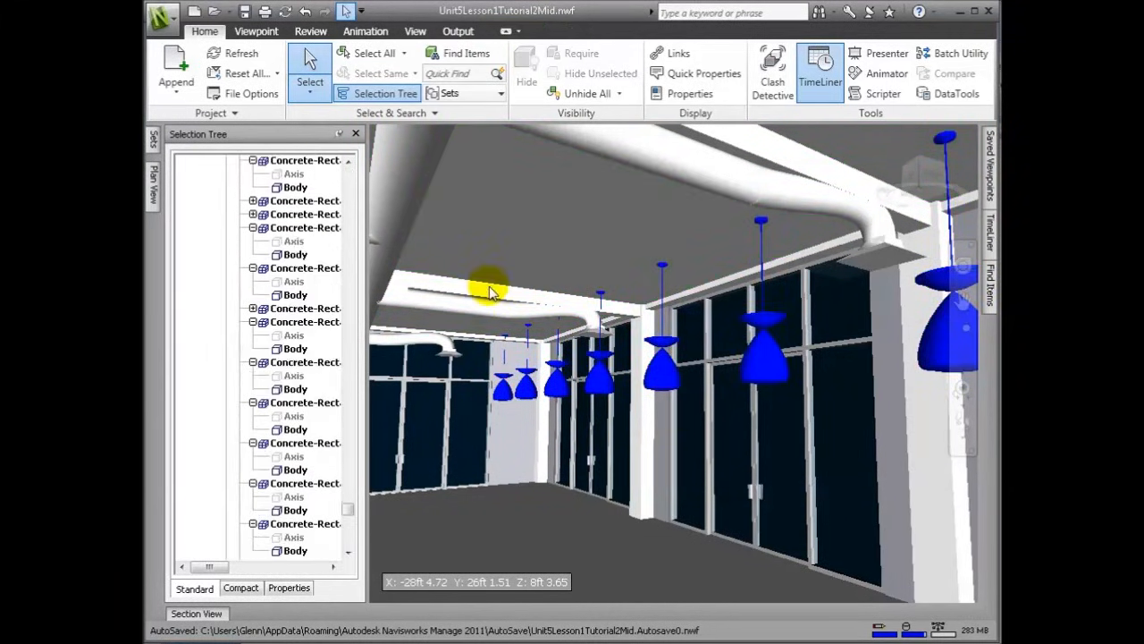
Select the concrete beam under the ceiling and all items with the same geometry, and override their color with red.
right_click(491, 293)
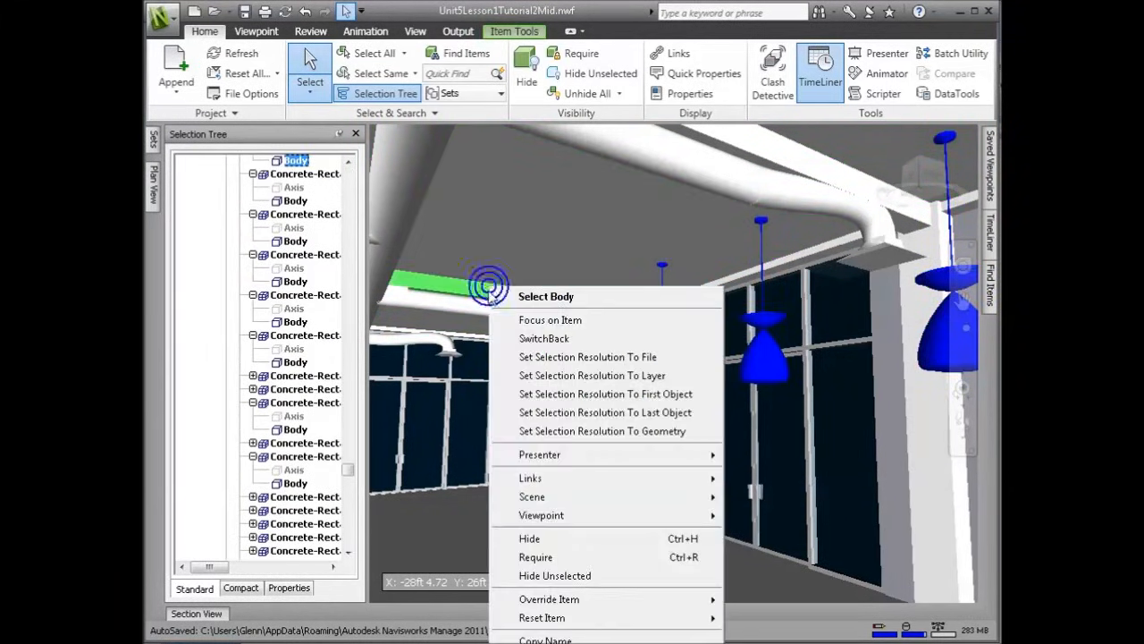
left_click(396, 76)
left_click(413, 74)
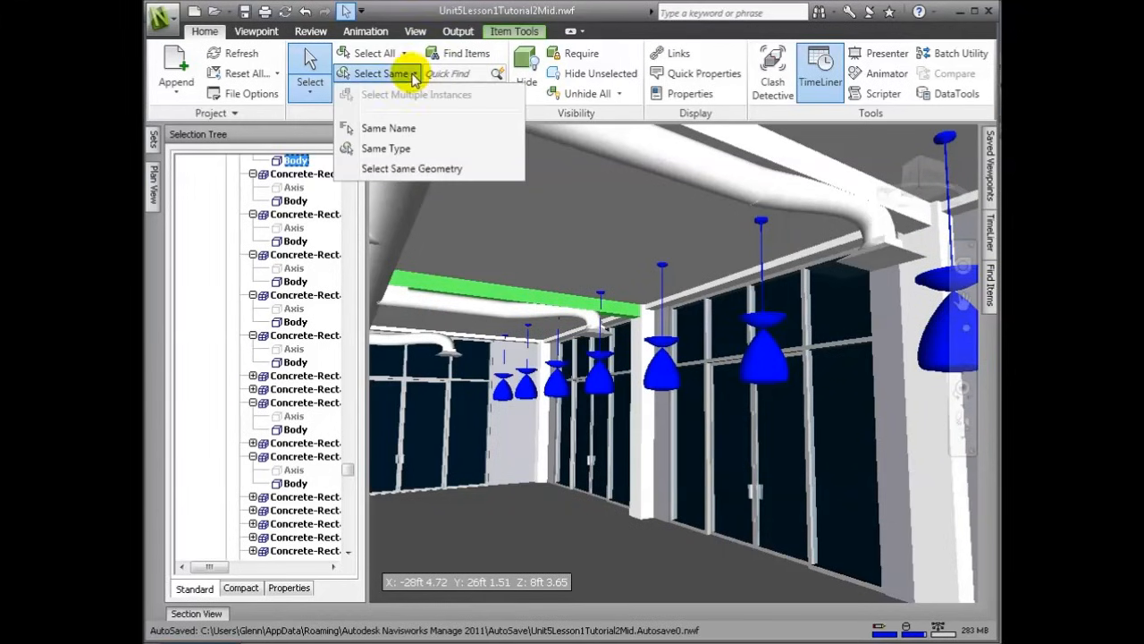
left_click(417, 168)
right_click(406, 281)
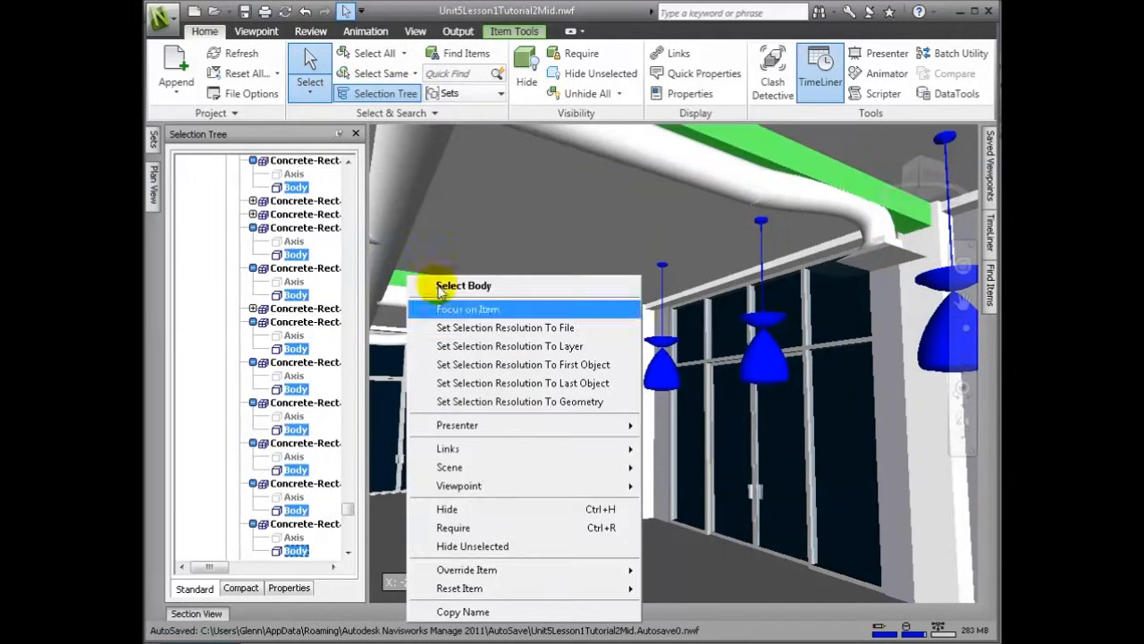
mouse_move(534, 570)
left_click(680, 572)
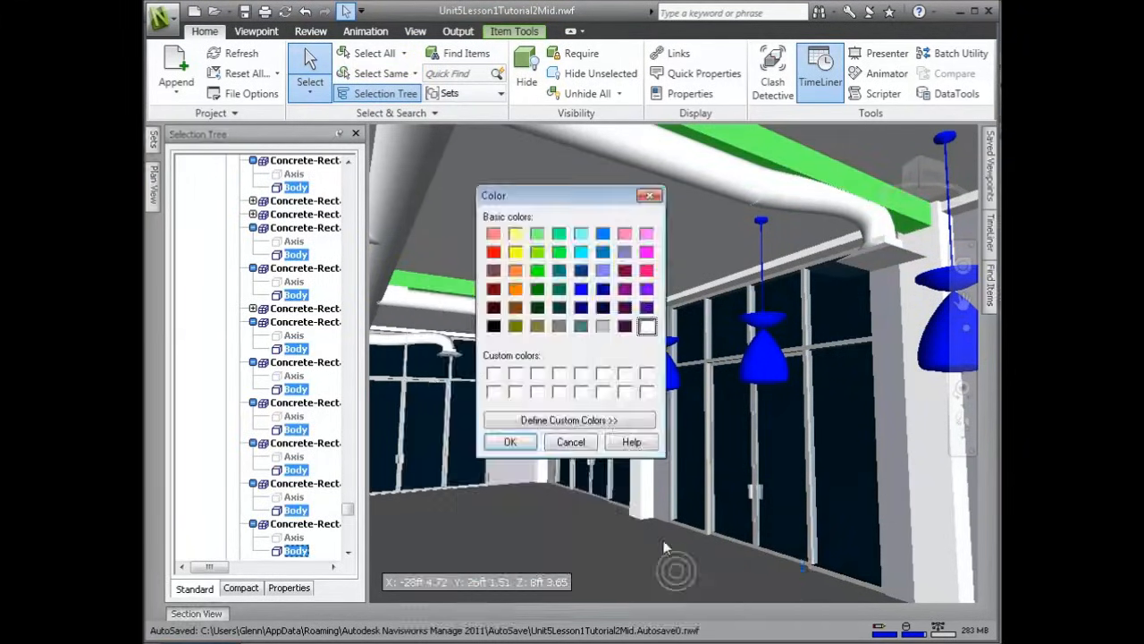
left_click(494, 252)
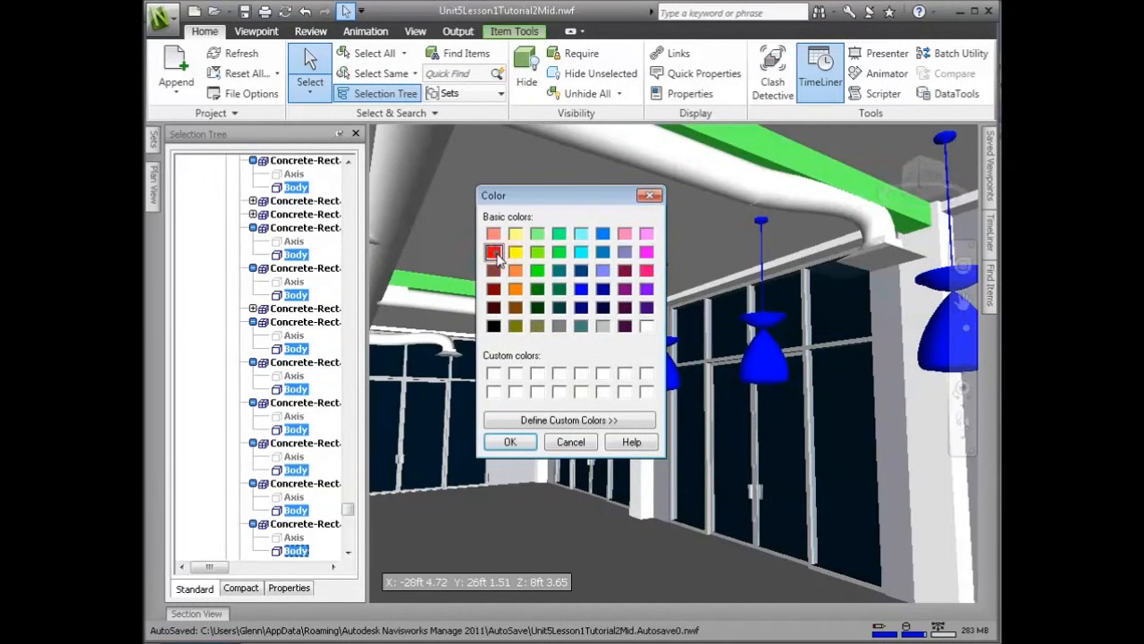
left_click(510, 442)
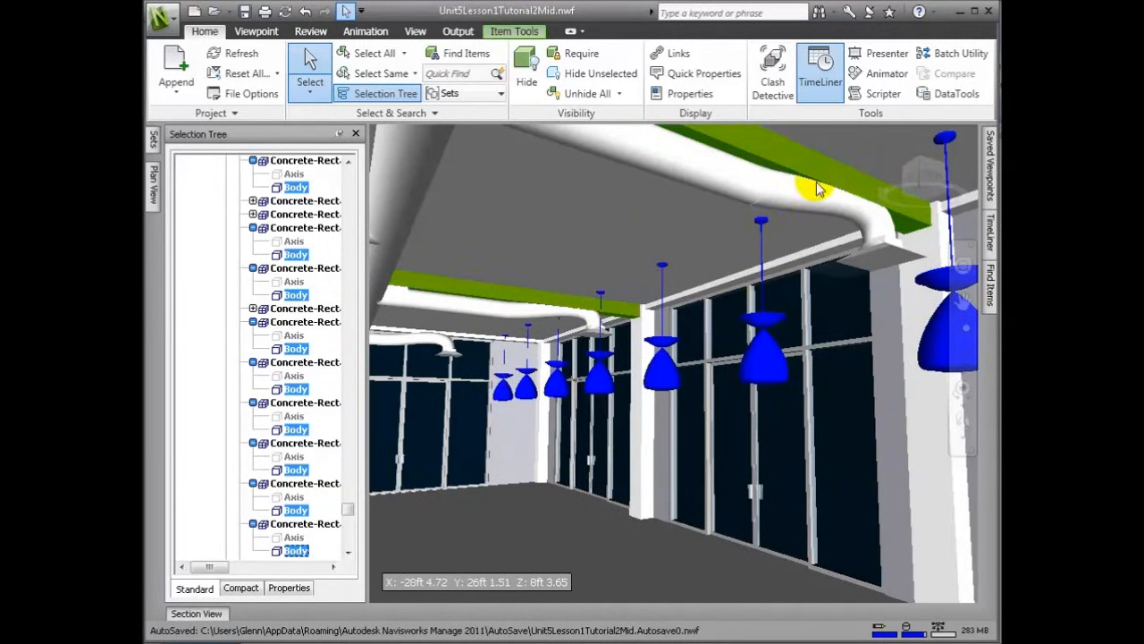
left_click(762, 229)
Select the curved flex duct at the branch end and all items with the same geometry, and override their color with pink.
left_click(707, 181)
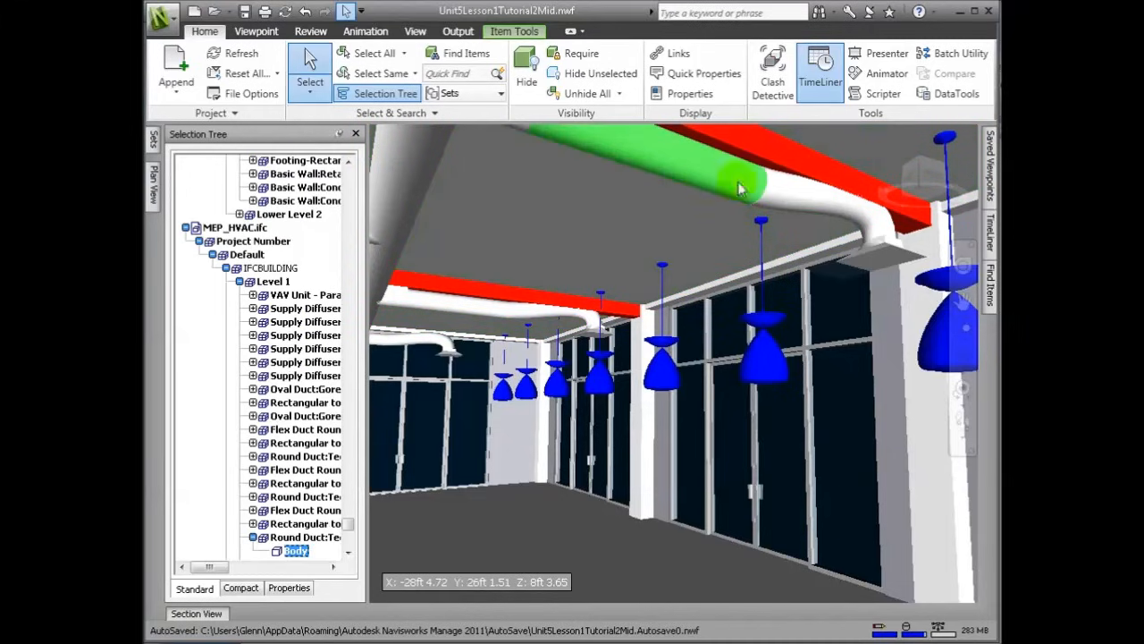
left_click(782, 188)
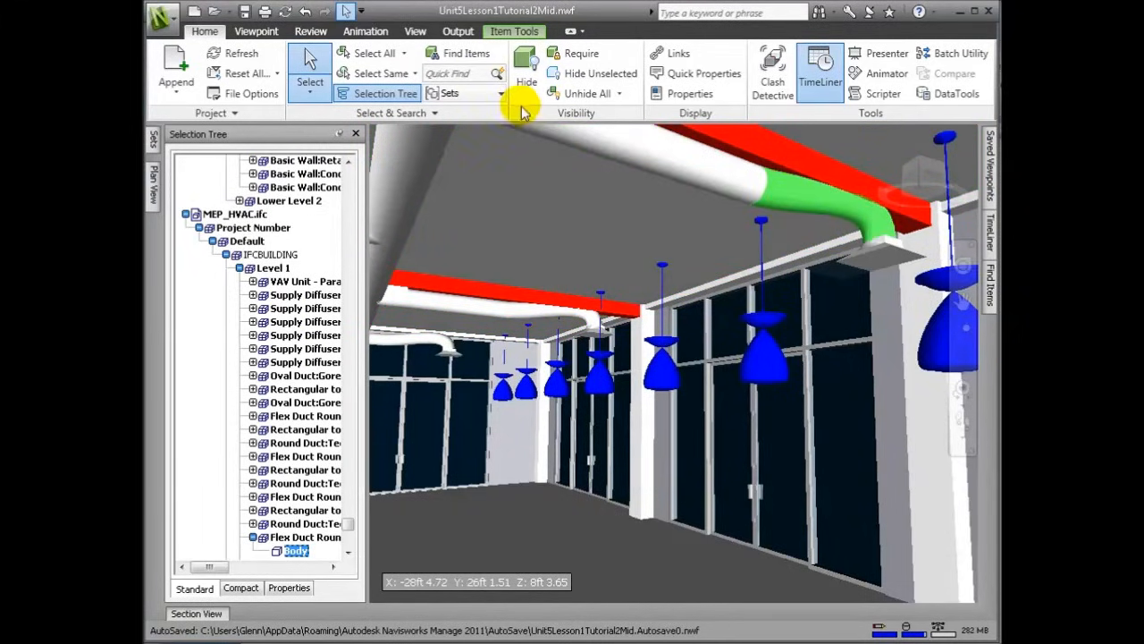
left_click(415, 74)
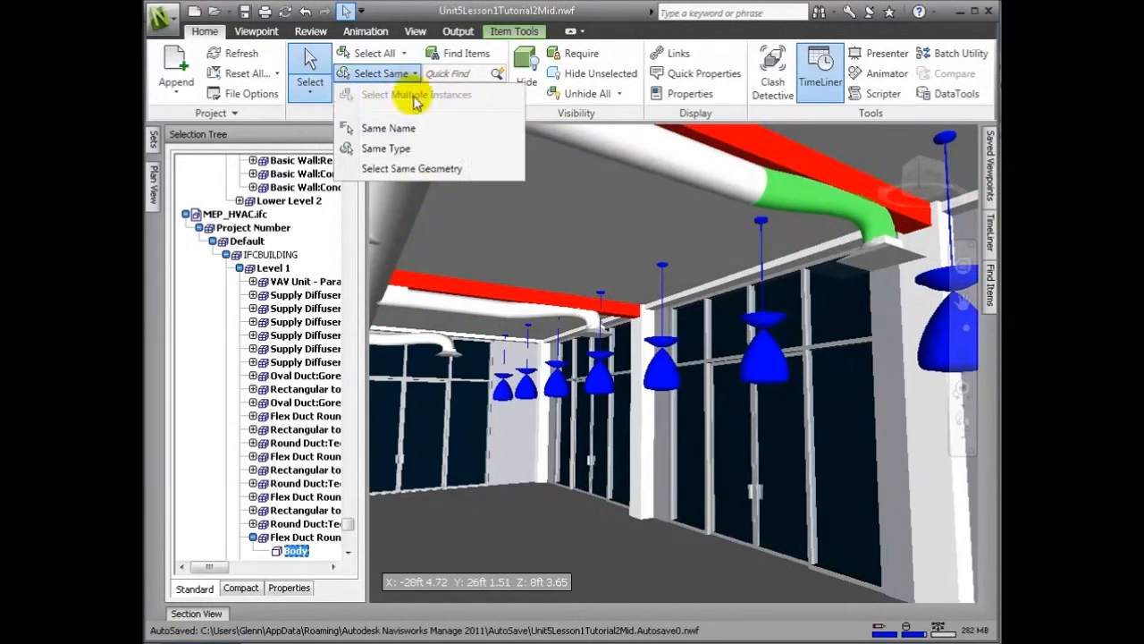
left_click(429, 167)
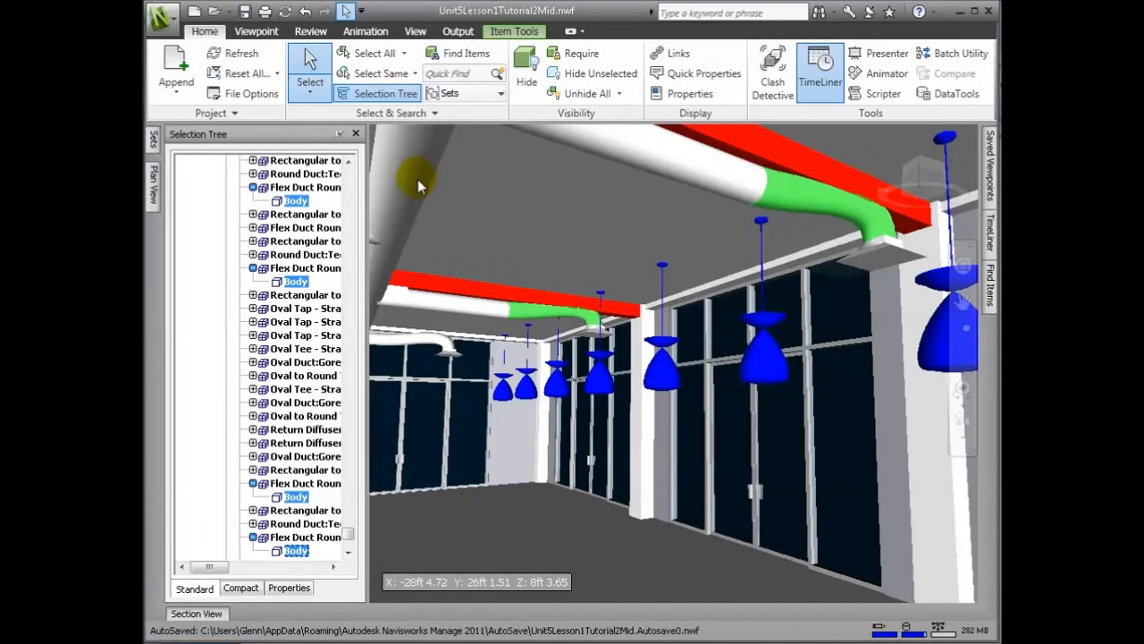
right_click(521, 309)
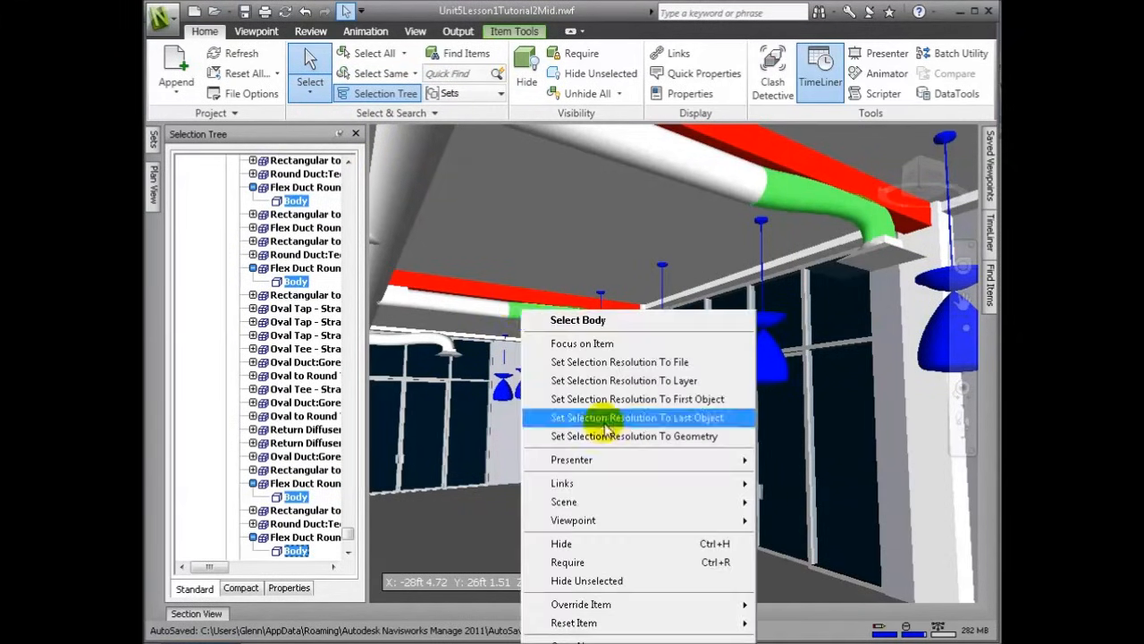
mouse_move(640, 605)
left_click(809, 606)
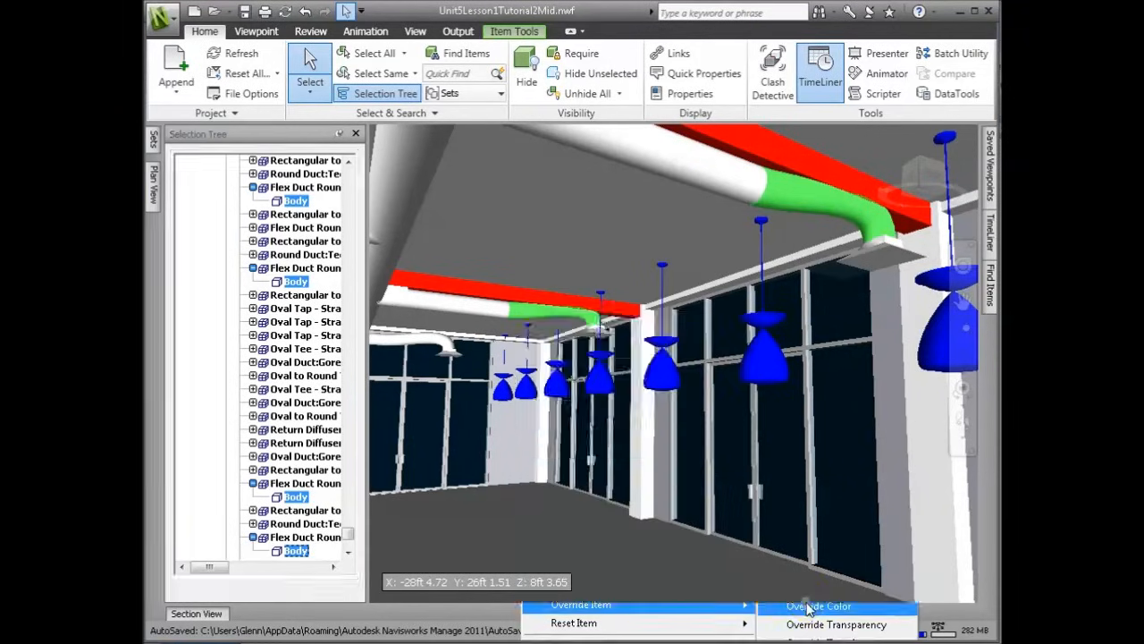
left_click(494, 233)
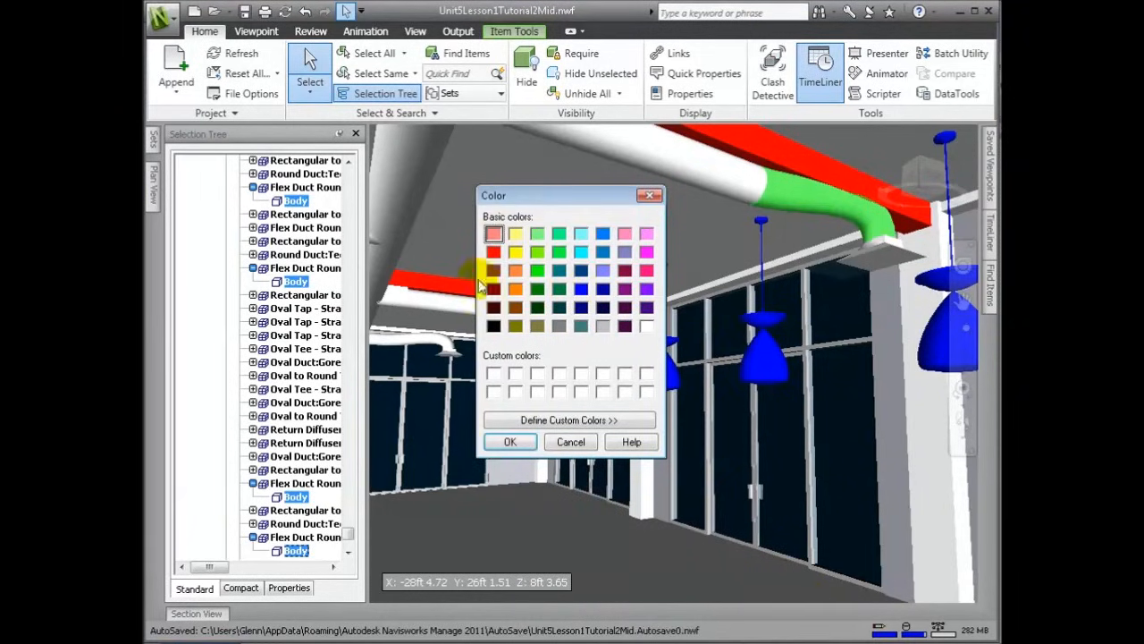
left_click(510, 441)
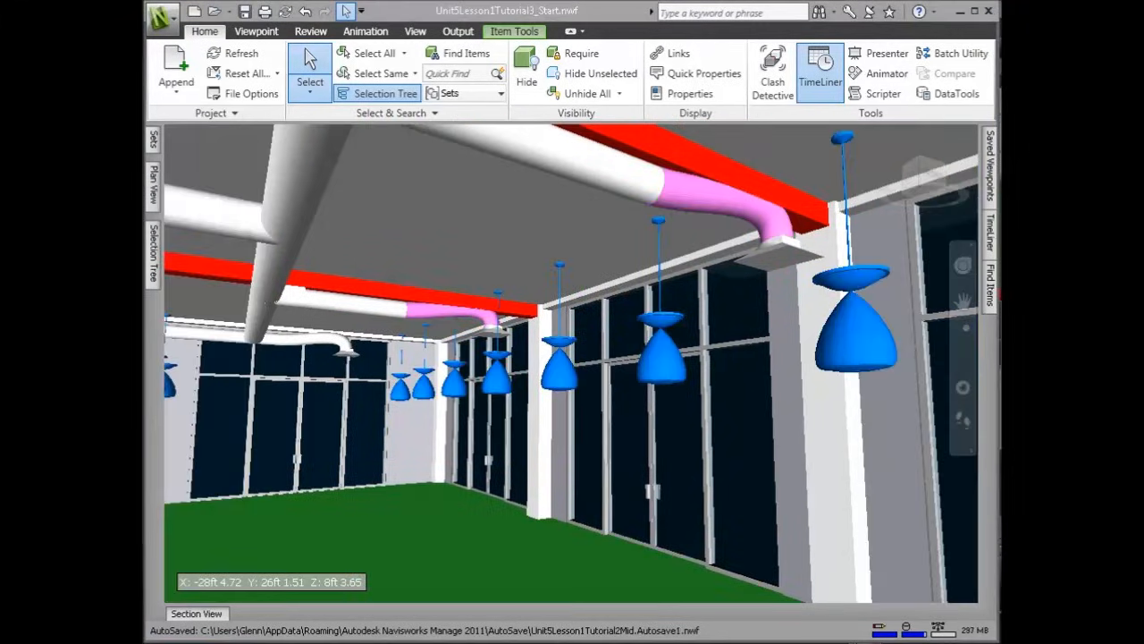
Update the saved viewpoint Flex Duct Intersects Concrete Beam 2 with the current view and color overrides.
left_click(989, 159)
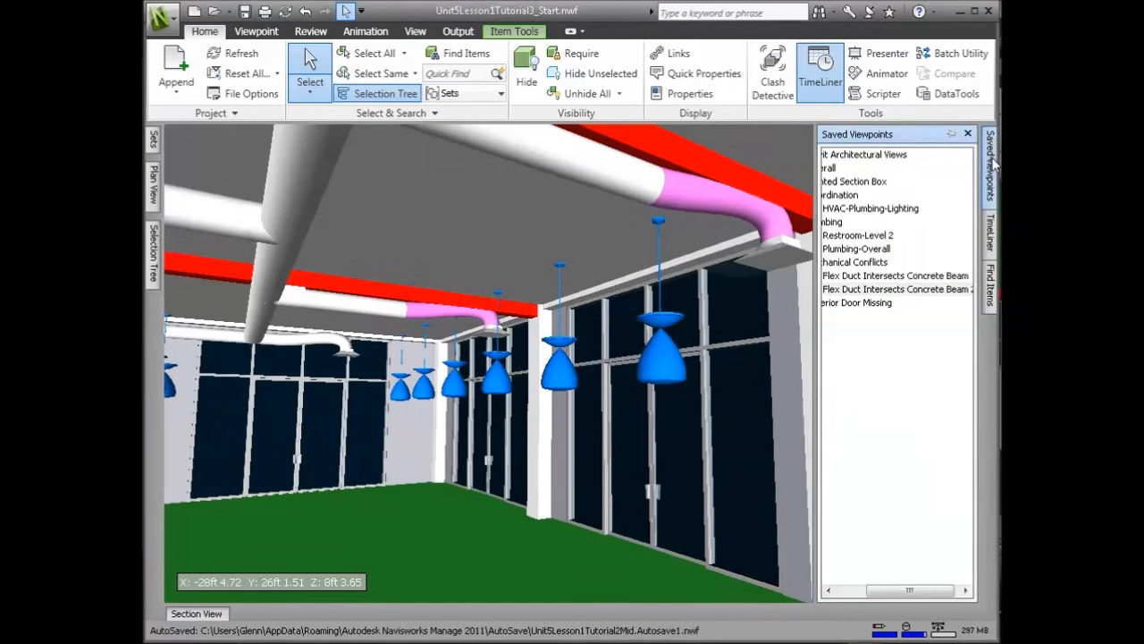
right_click(832, 295)
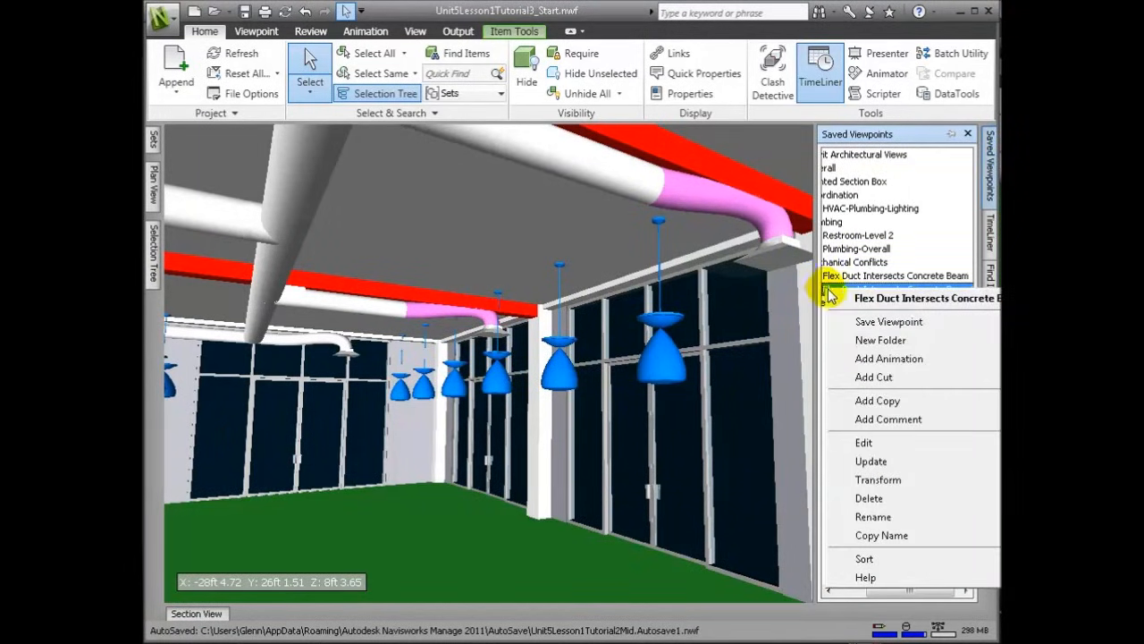
left_click(871, 462)
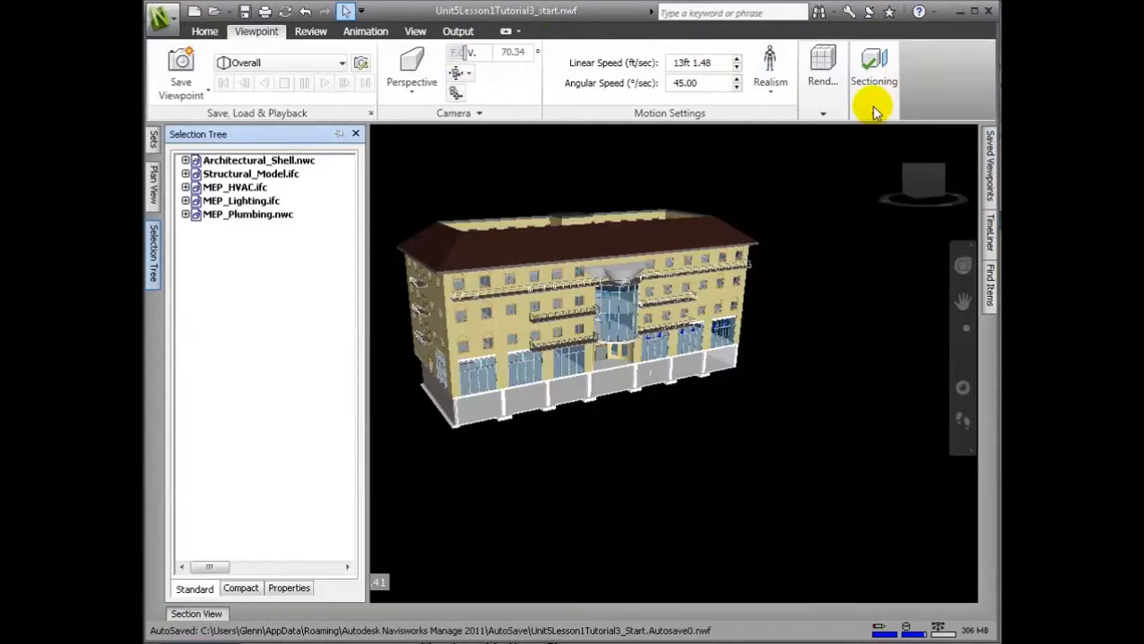
Enable sectioning in Box mode on the overall building and move the section box down and along the facade to one end.
left_click(874, 73)
left_click(874, 167)
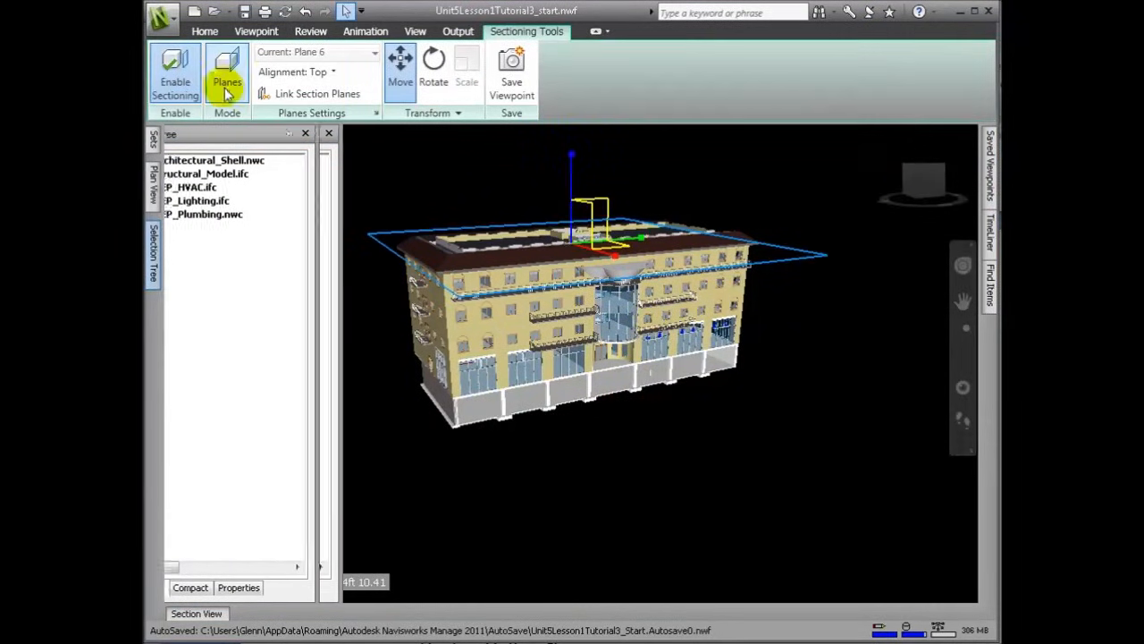
left_click(227, 90)
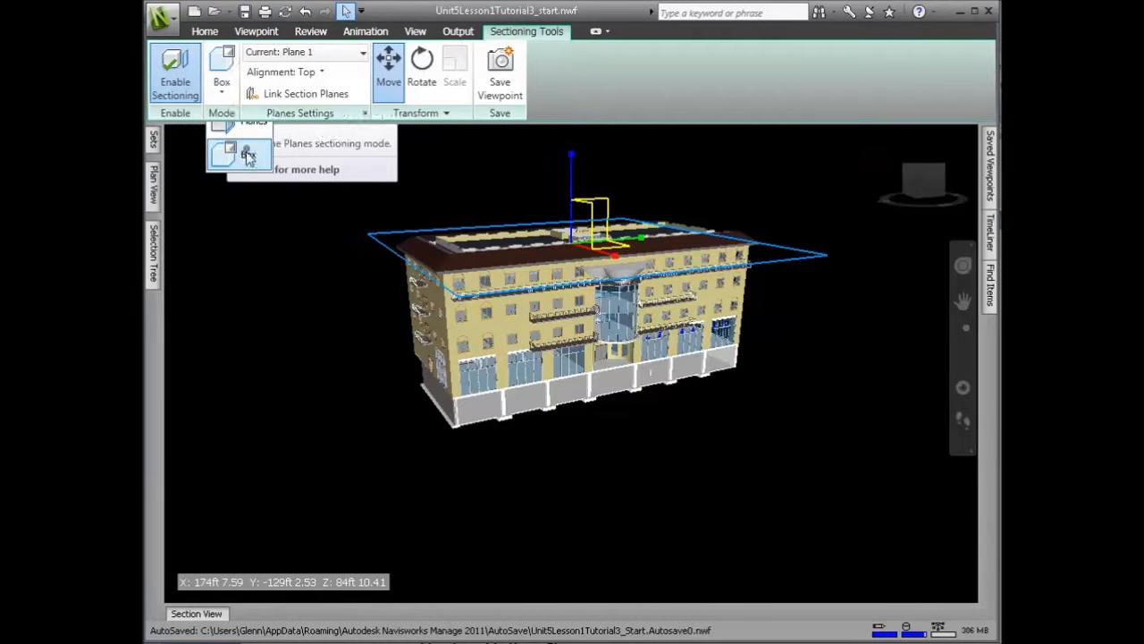
left_click(247, 151)
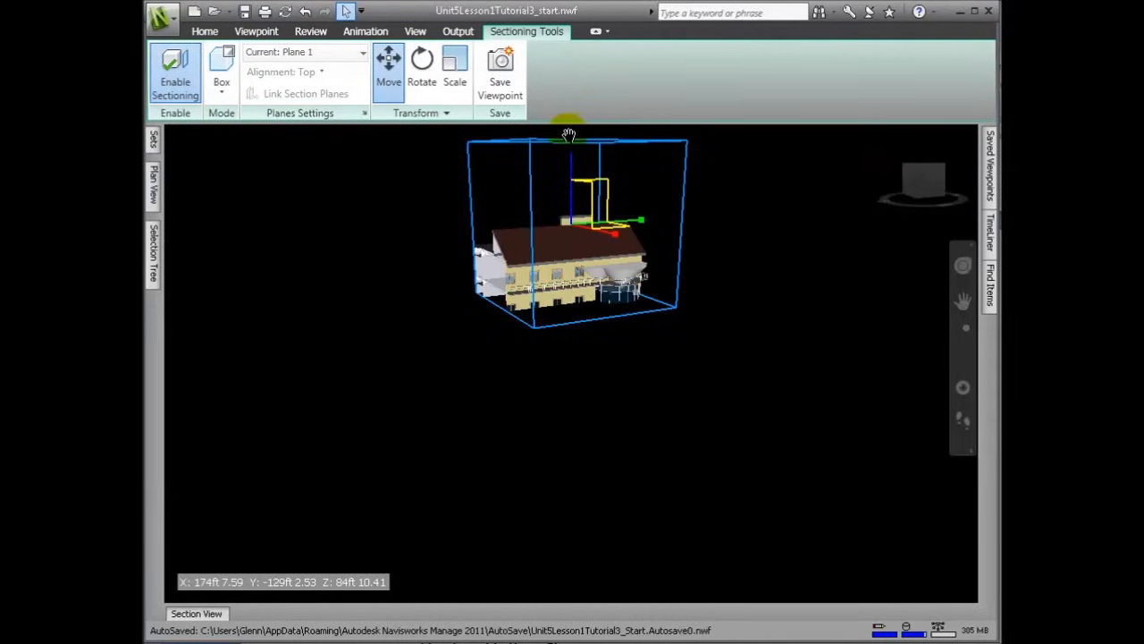
left_click_drag(562, 175, 571, 242)
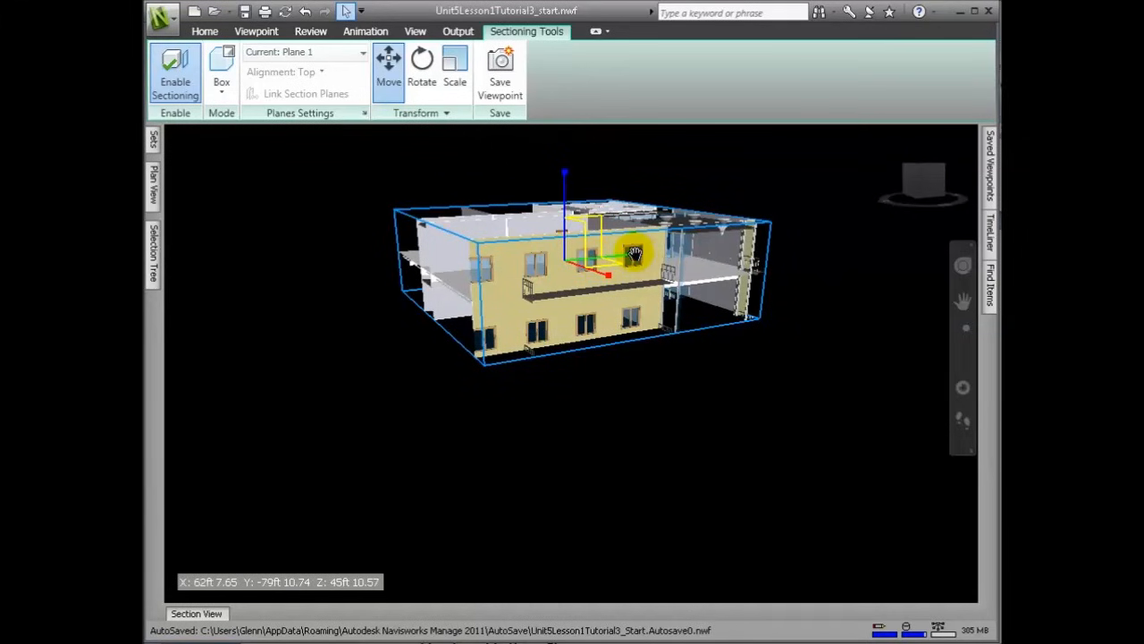
left_click_drag(635, 254, 517, 255)
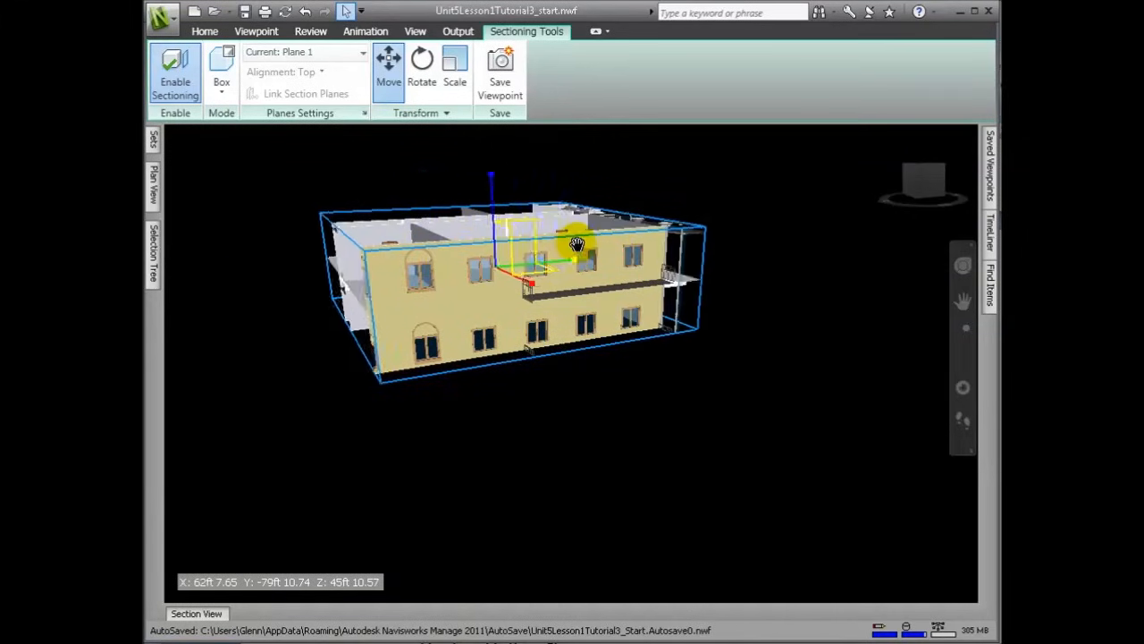
left_click_drag(575, 242, 582, 243)
Hide Architectural_Shell.nwc within the sectioned view.
left_click(154, 253)
right_click(230, 159)
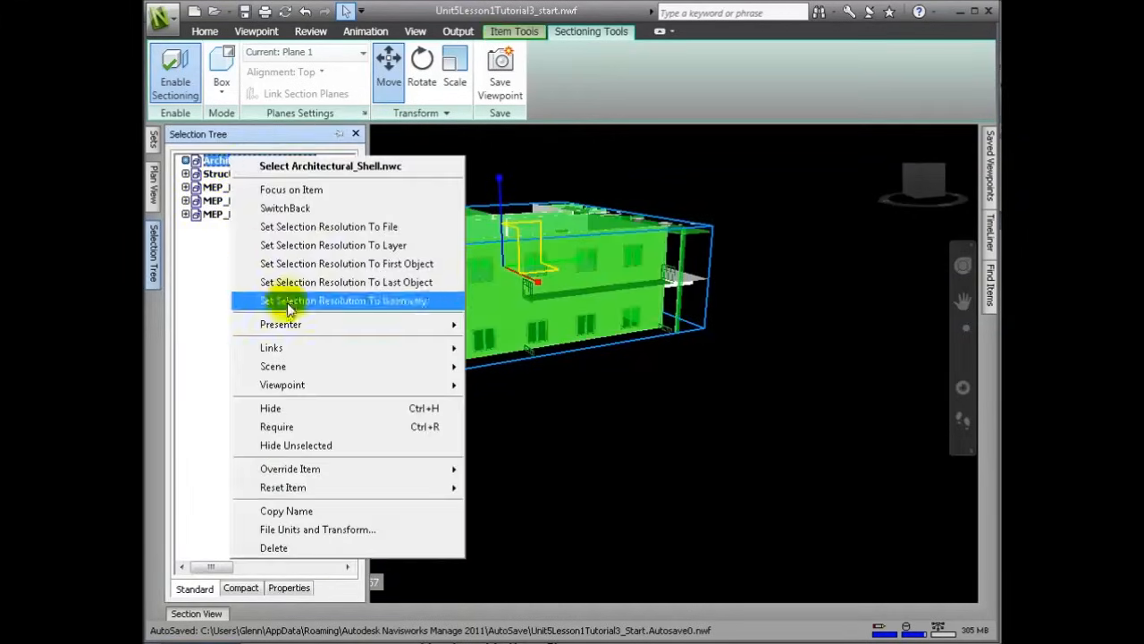
left_click(304, 408)
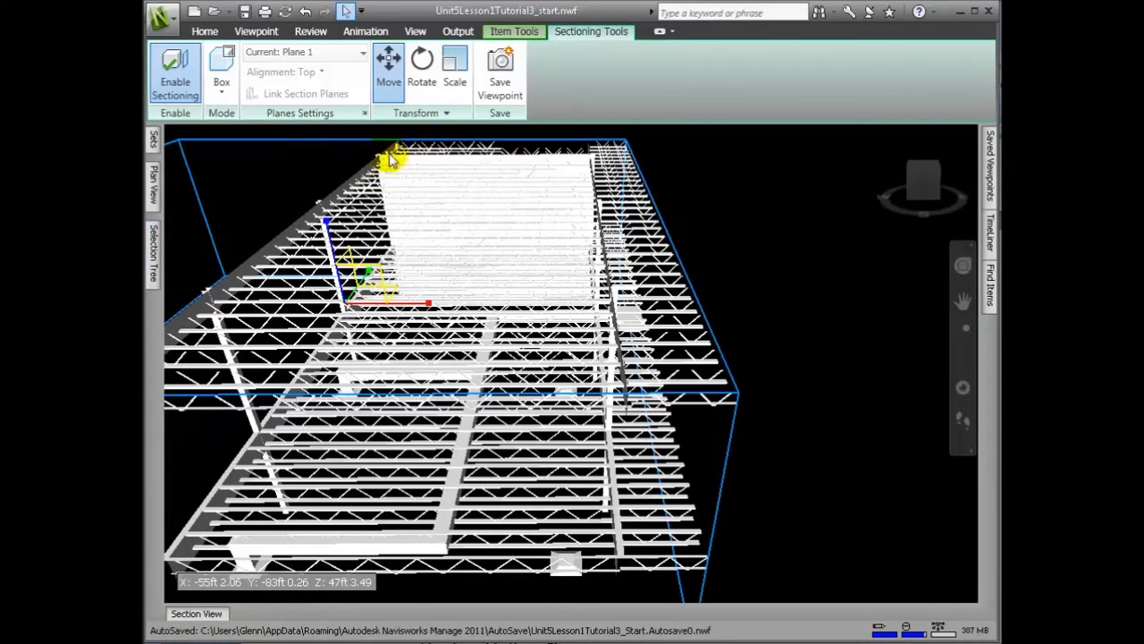
Scale down the section box's height to a single floor of framing and shift the box sideways across the joists and beams.
left_click(455, 76)
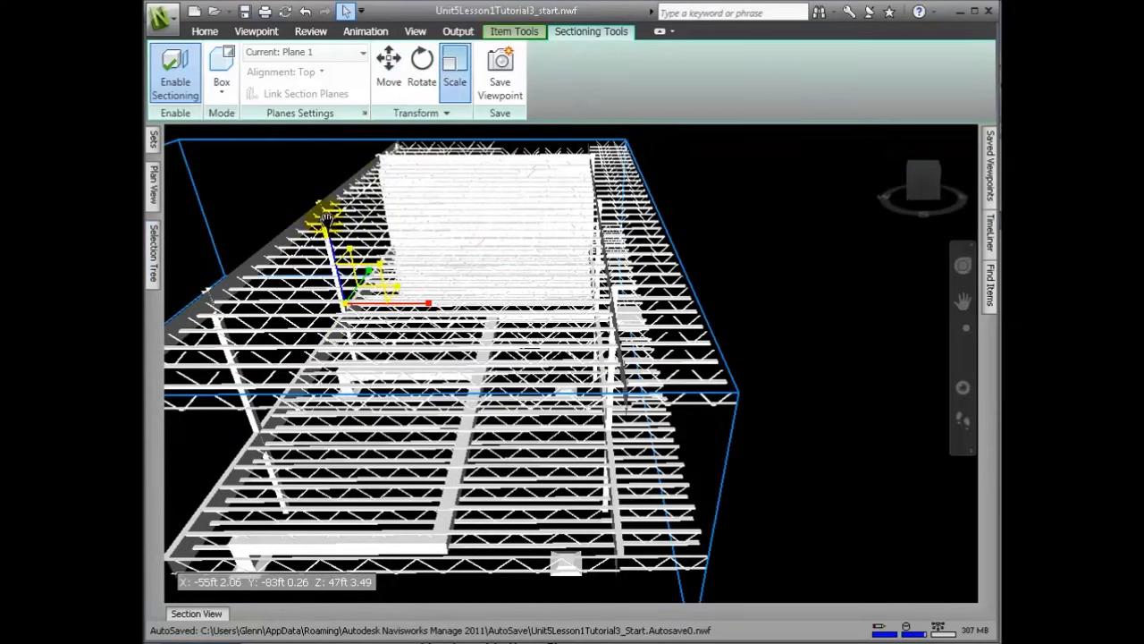
left_click_drag(329, 249, 325, 309)
left_click(390, 70)
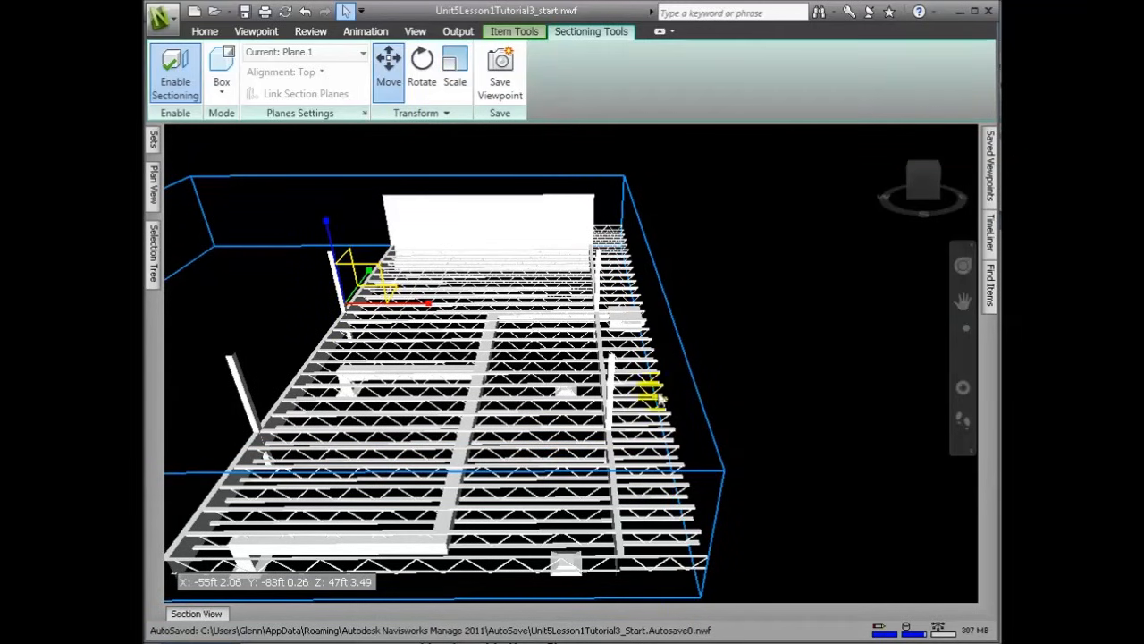
middle_click_drag(429, 301, 715, 353, "shift")
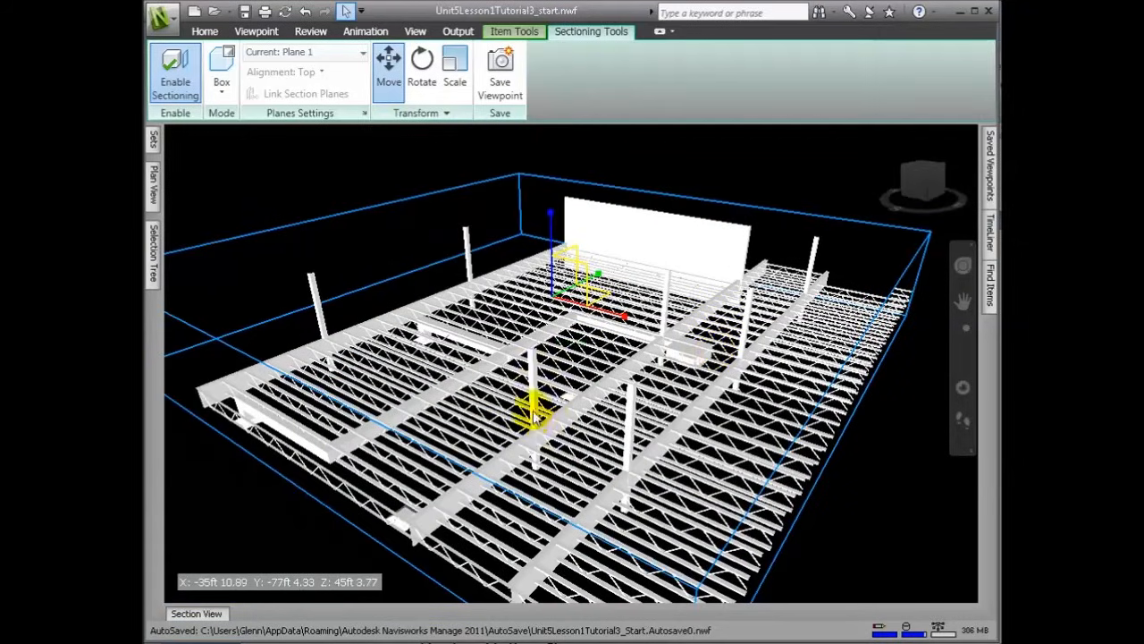
Select a Level 1 Supply Diffuser:24 x 24 Face 12 x 12 Connection and extend the selection to all items of the same type.
scroll(535, 408, "up", 2)
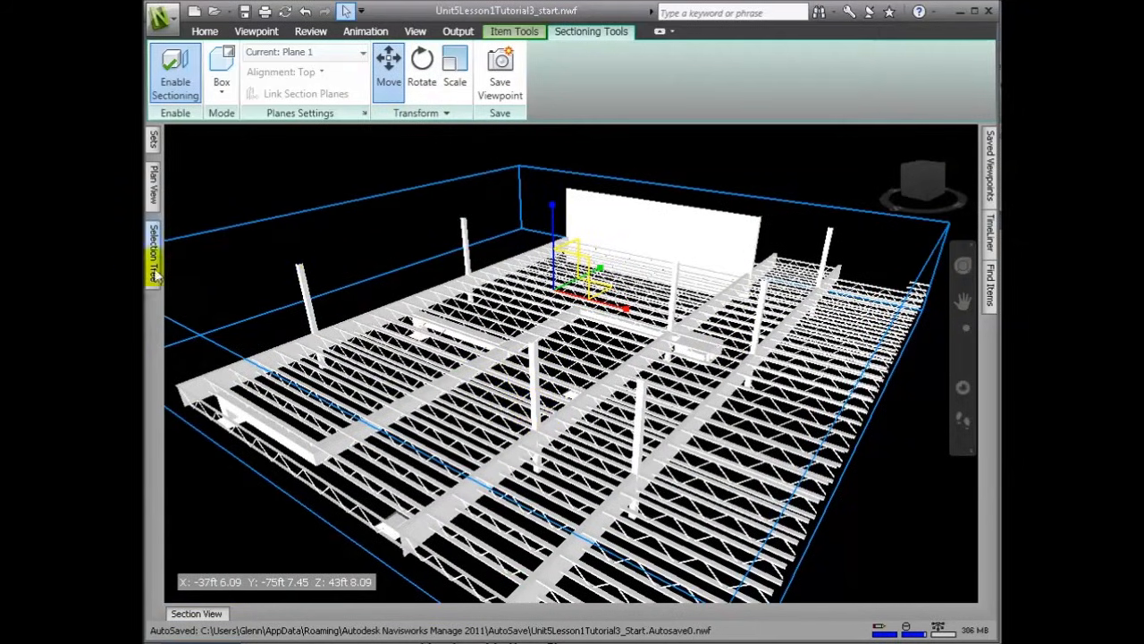
mouse_move(157, 283)
left_click(226, 228)
left_click(239, 241)
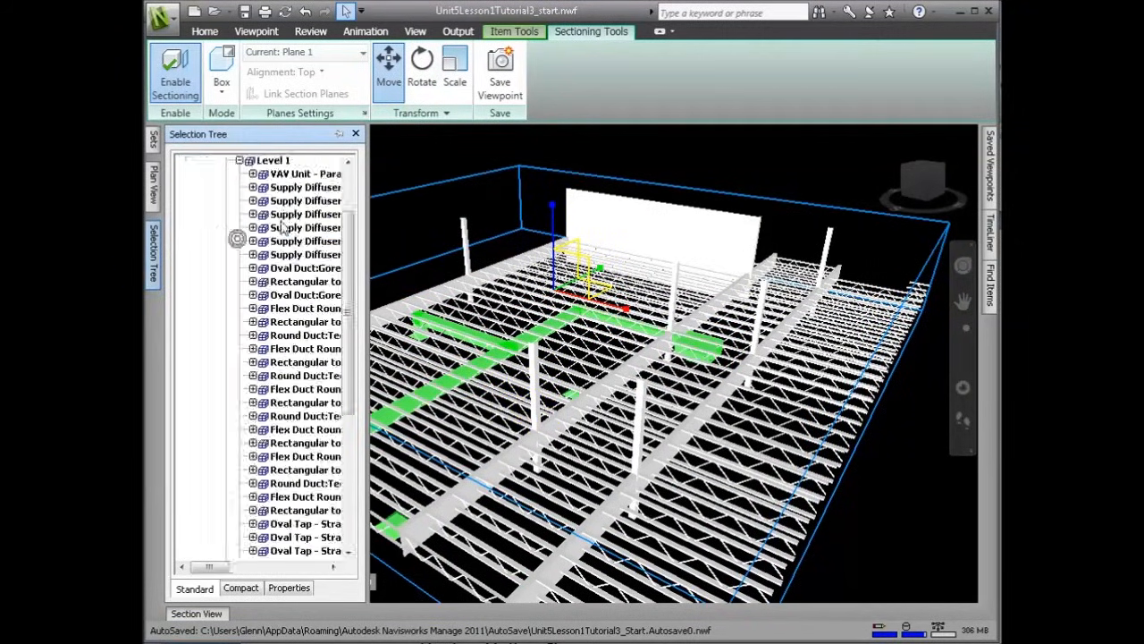
left_click(297, 188)
right_click(300, 190)
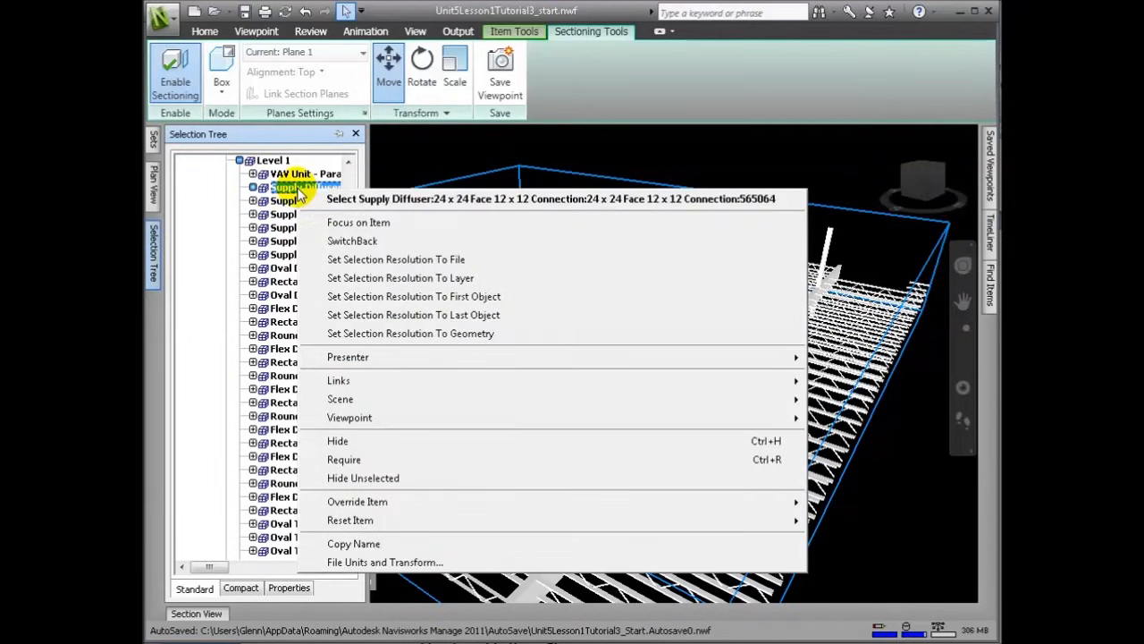
left_click(202, 31)
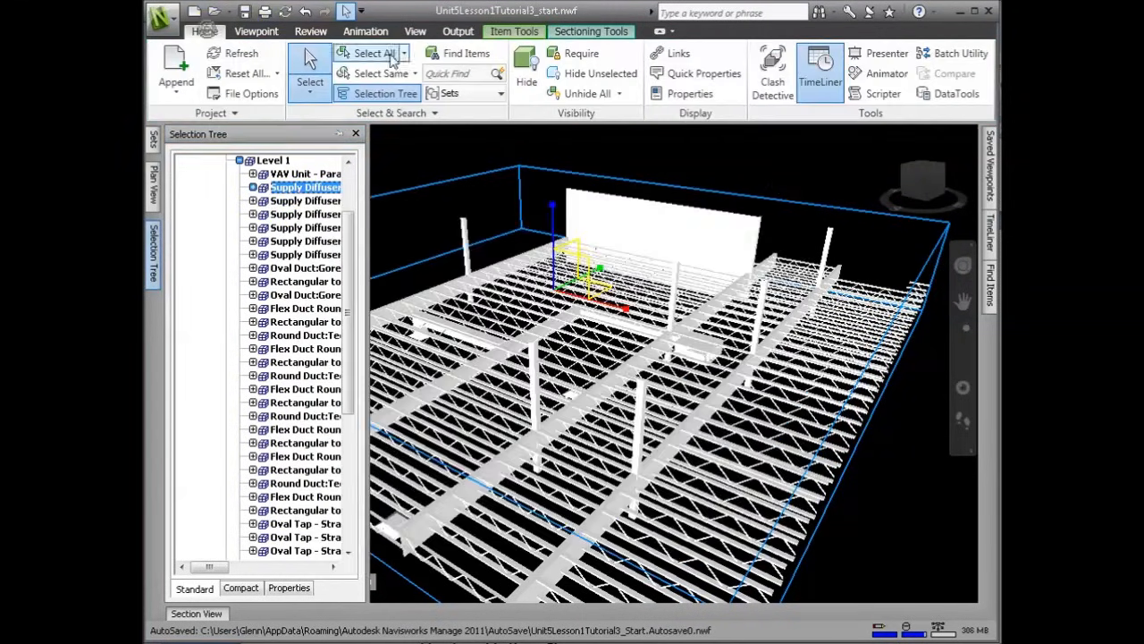
left_click(407, 73)
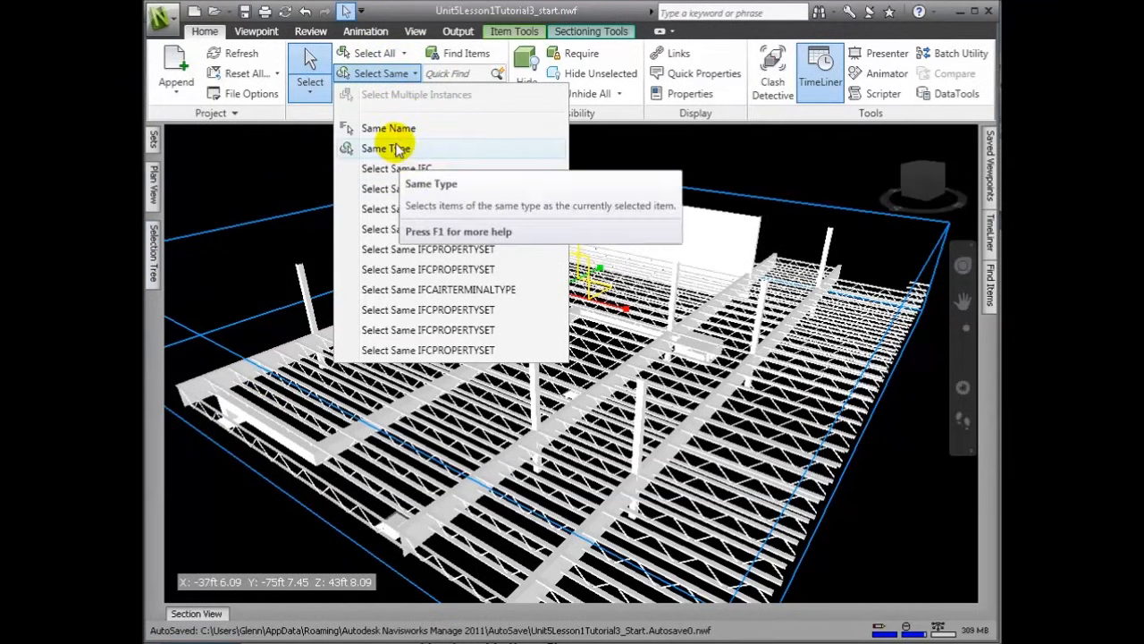
left_click(394, 148)
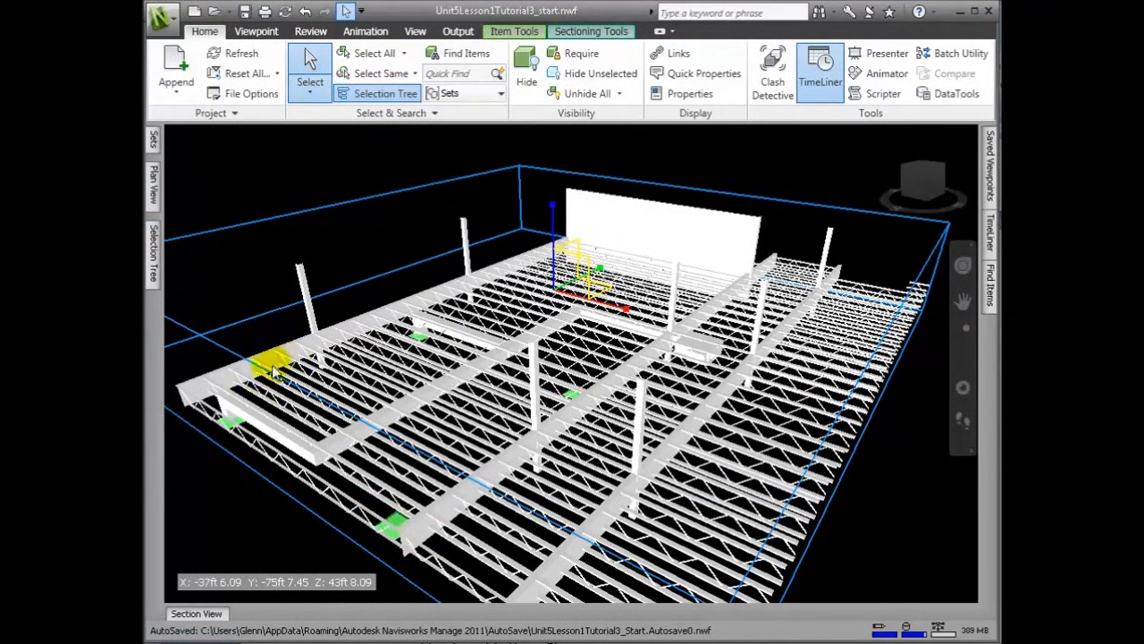
Override the color of the selected supply diffusers with green.
right_click(231, 427)
mouse_move(337, 370)
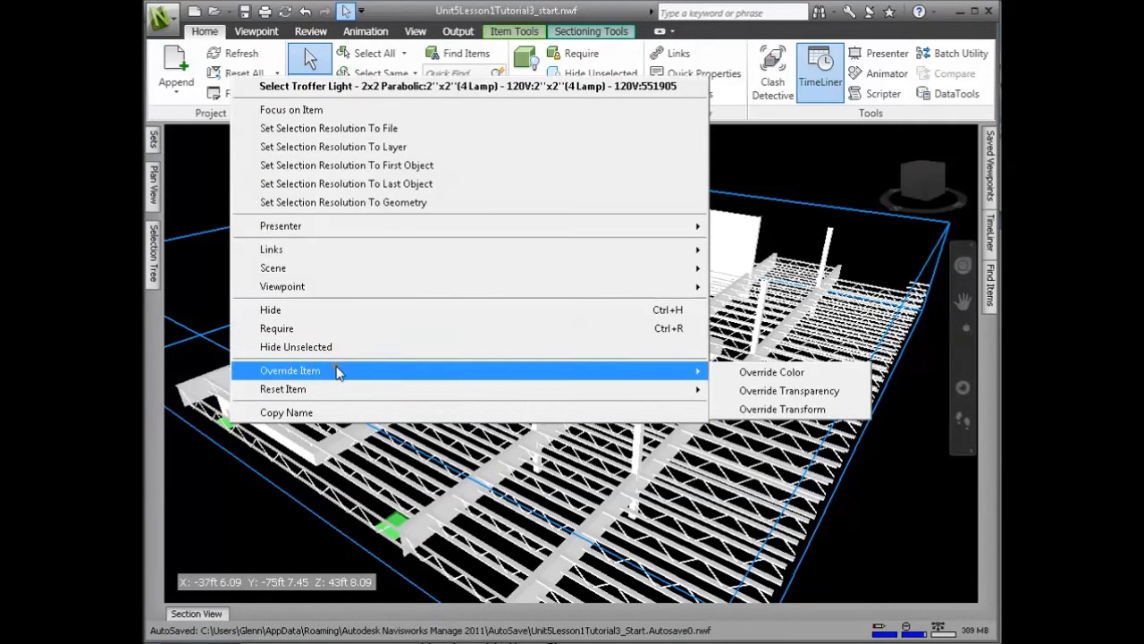
left_click(780, 373)
left_click(538, 268)
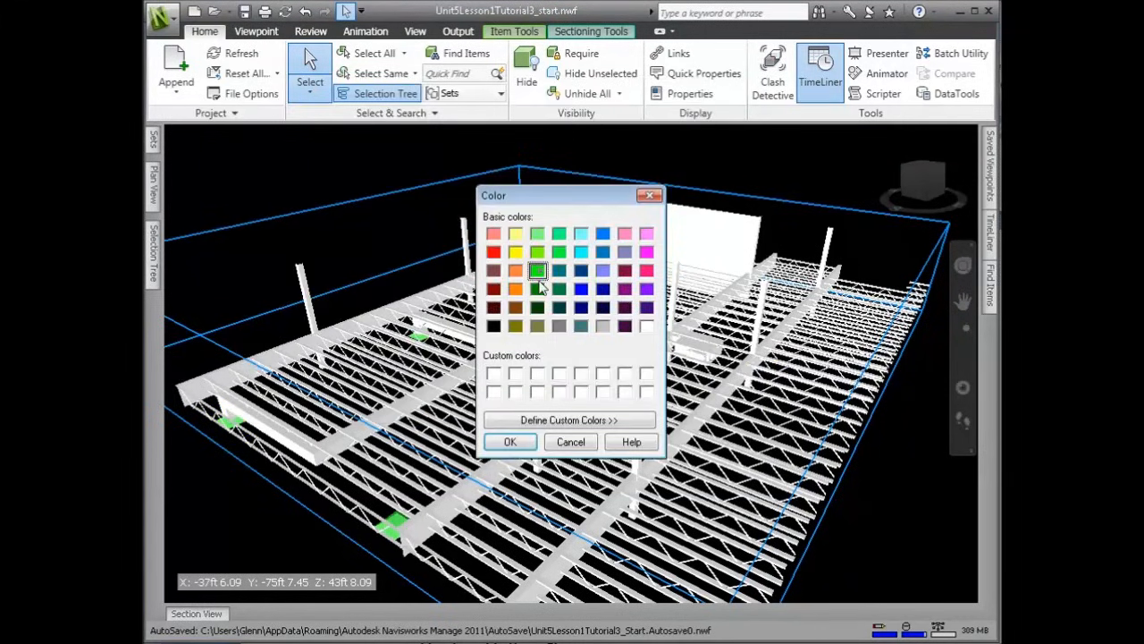
left_click(510, 439)
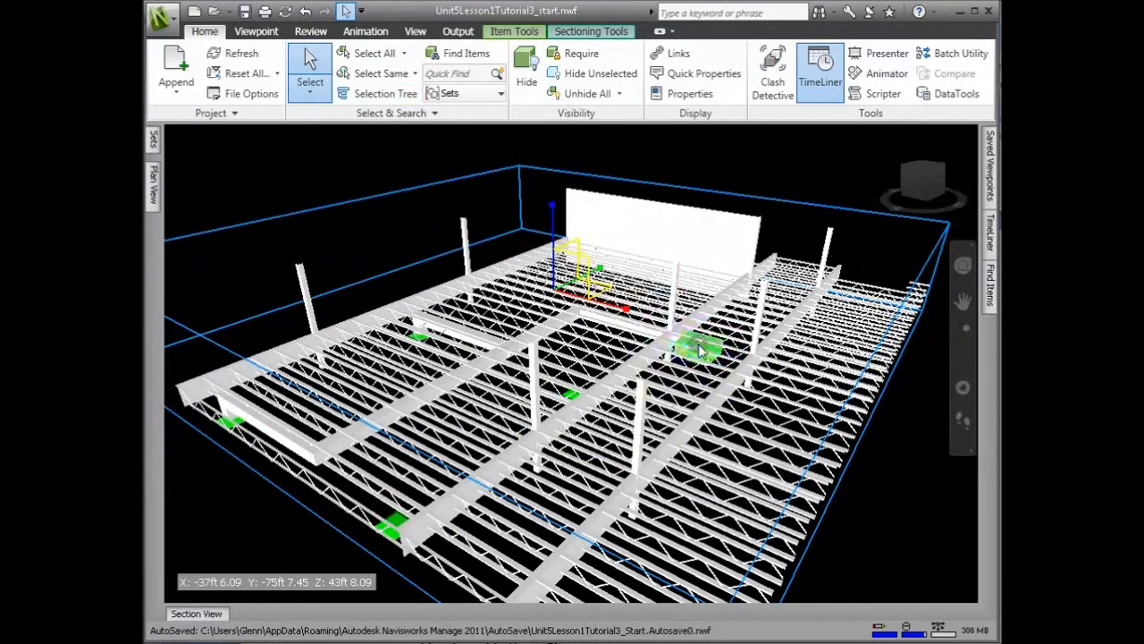
Override the color of the box-shaped mechanical unit at the end of the duct run with orange.
right_click(700, 350)
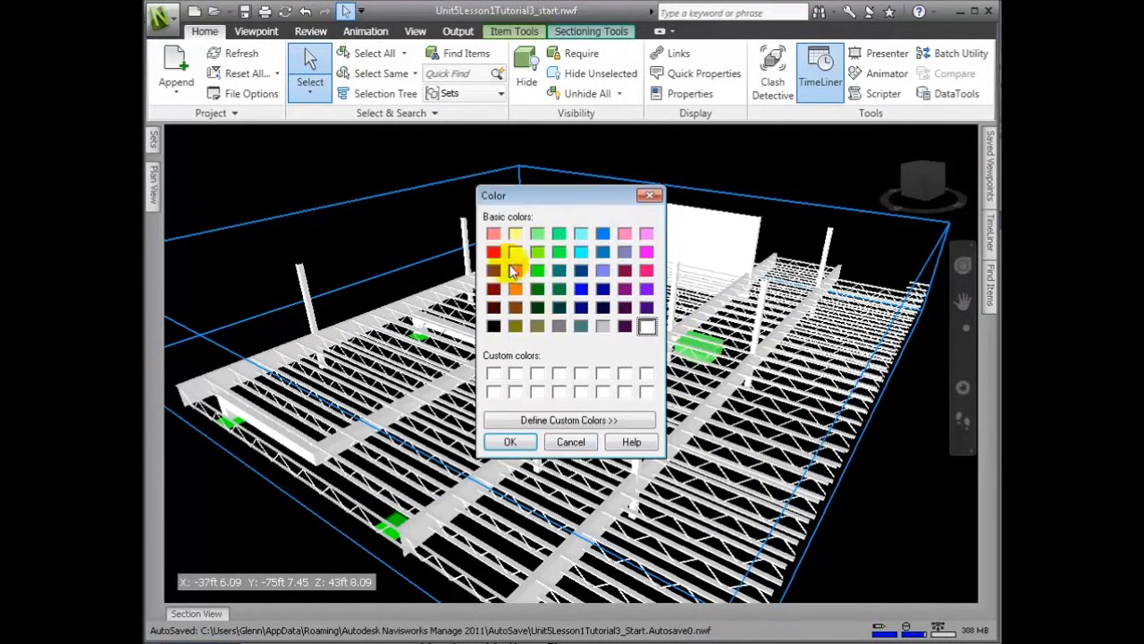
left_click(516, 270)
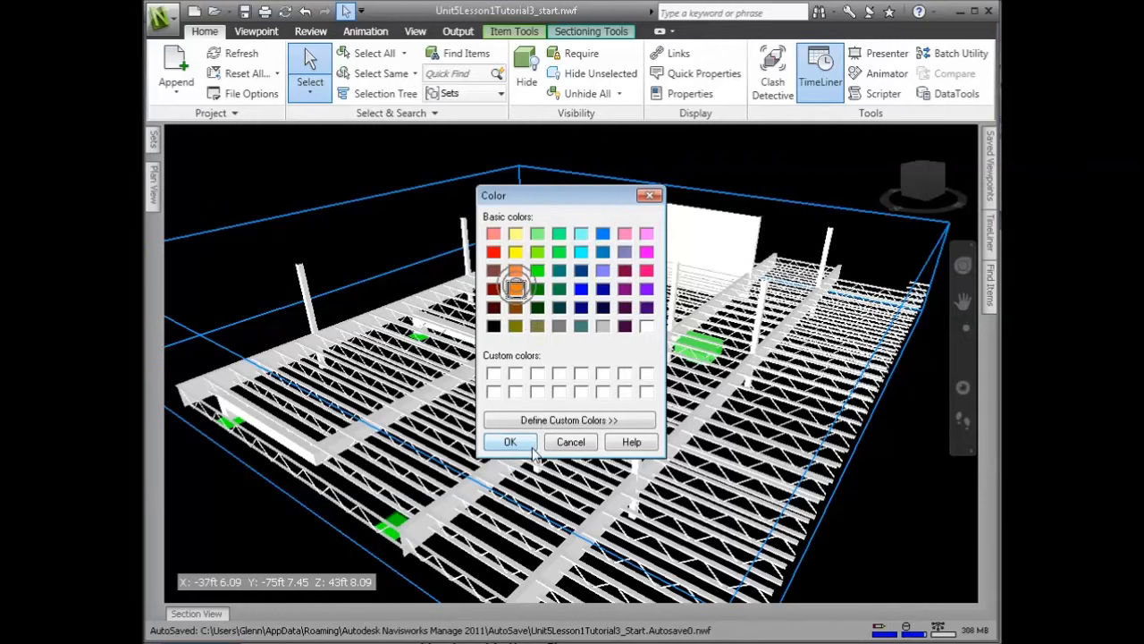
left_click(510, 442)
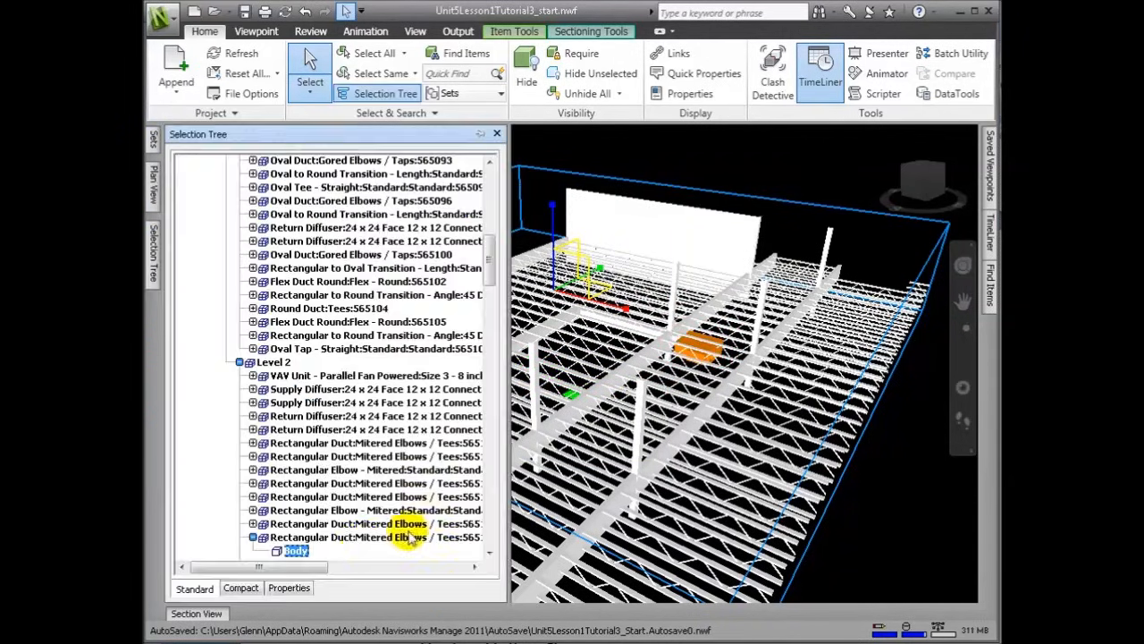
Select the first group of Level 2 rectangular ducts, including their elbows, tee and 45 Degree transitions.
left_click(359, 537)
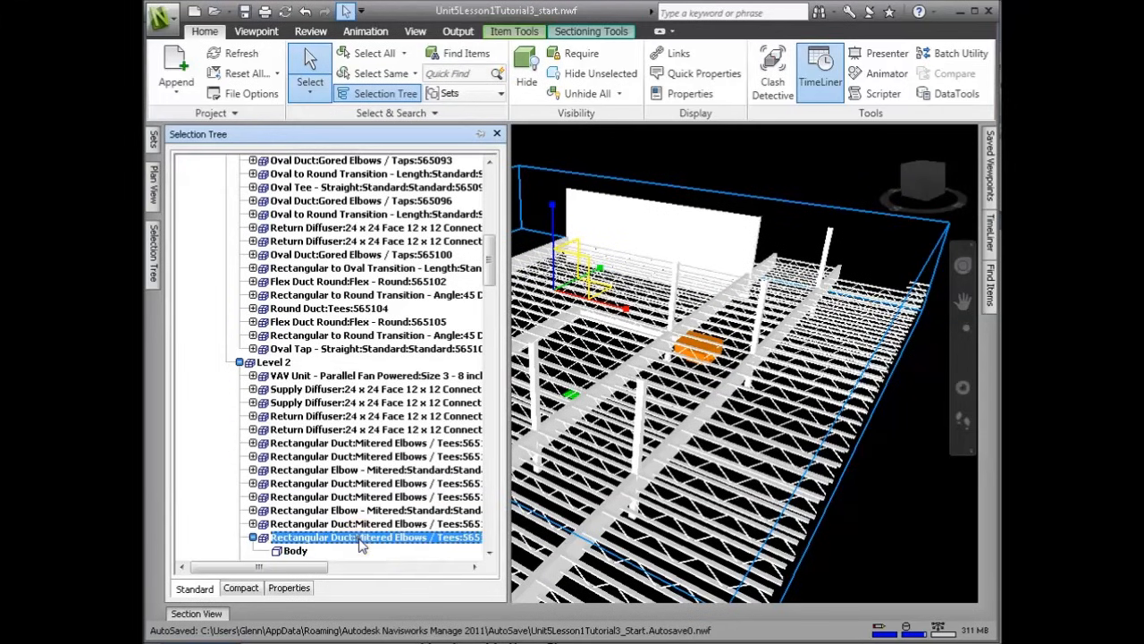
left_click(308, 442)
left_click(323, 497, "shift")
left_click(323, 511, "ctrl")
left_click(323, 524, "ctrl")
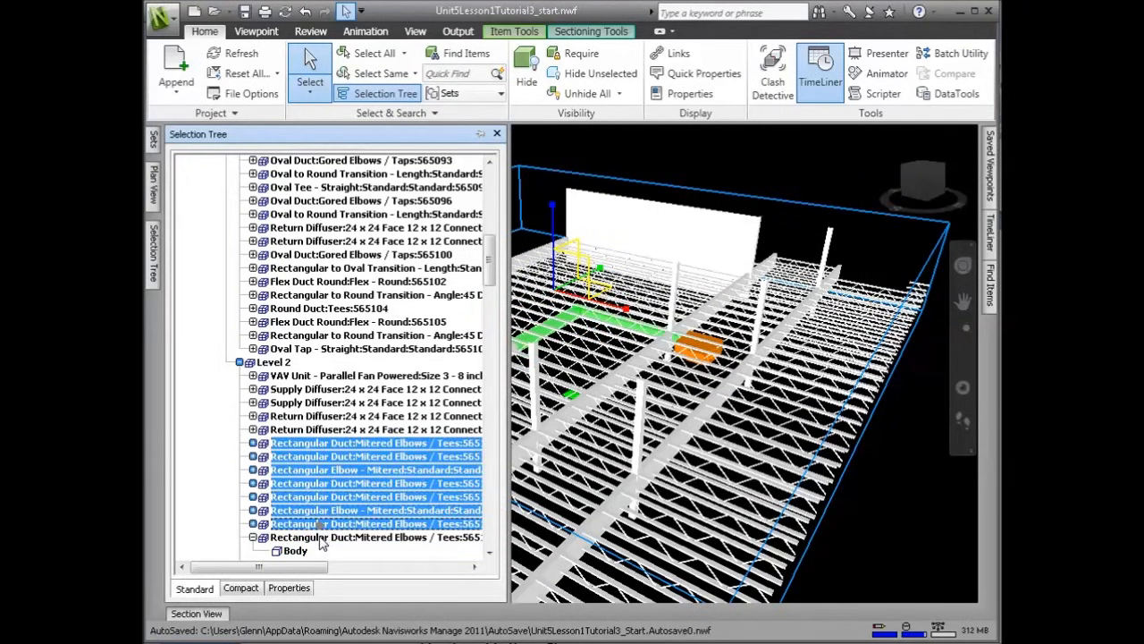
left_click(334, 363, "ctrl")
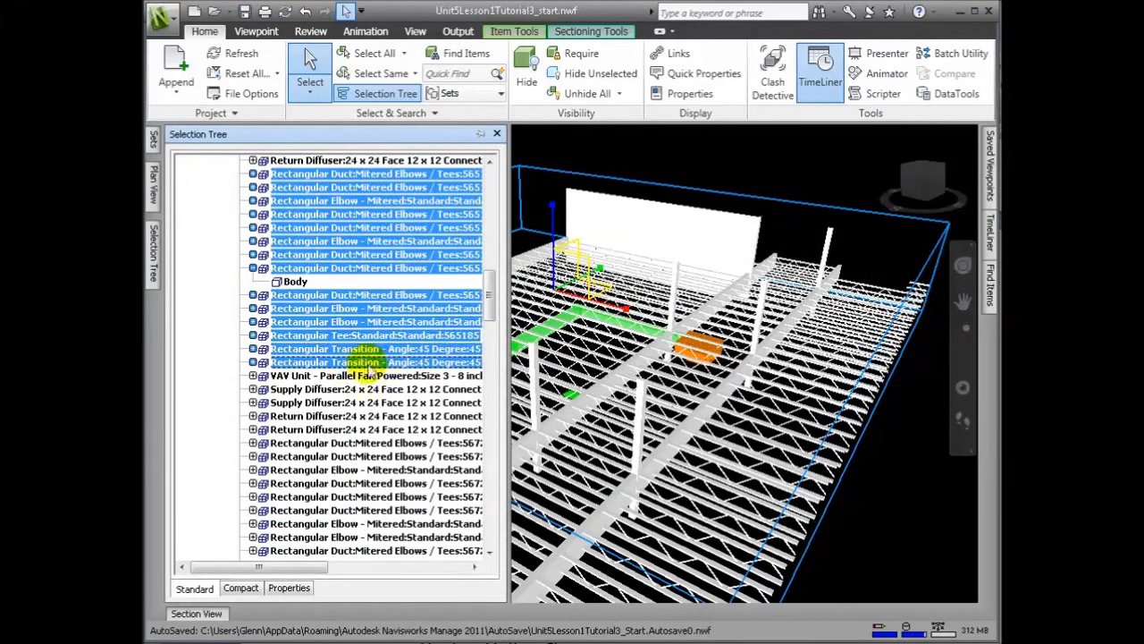
left_click_drag(490, 292, 494, 266)
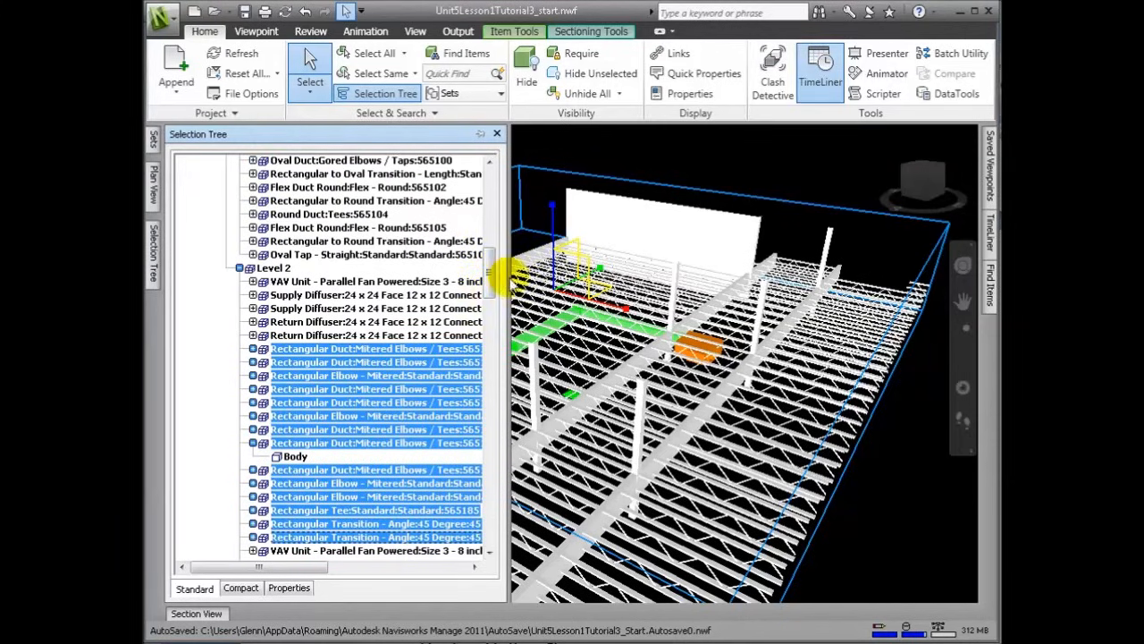
left_click_drag(407, 268, 301, 257)
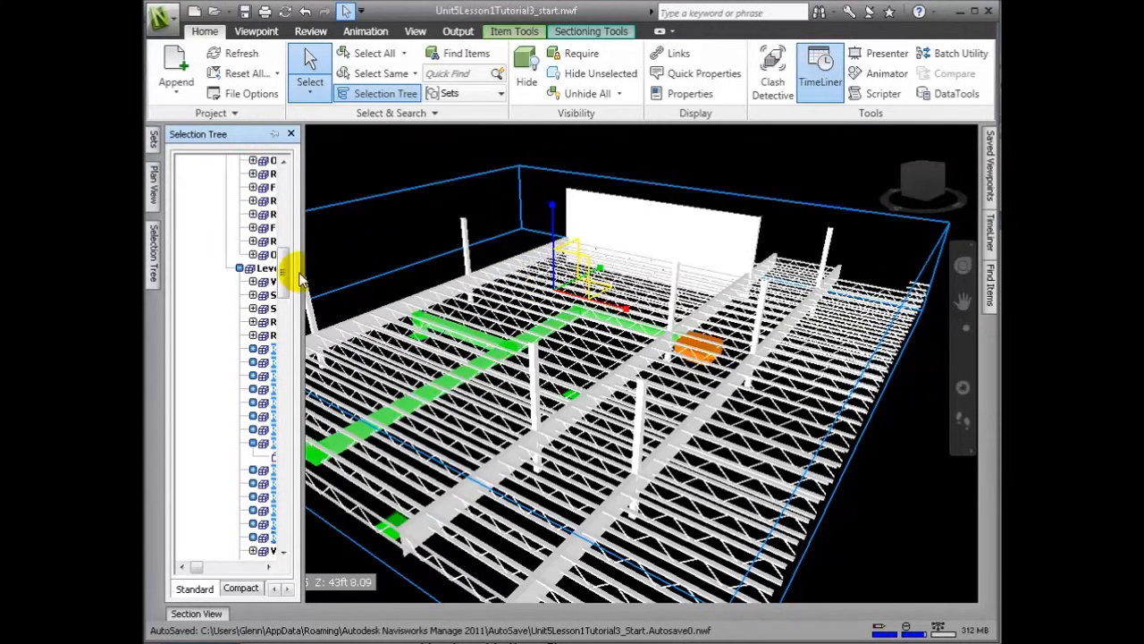
Override the color of the selected rectangular duct run with cyan and clear the selection.
right_click(491, 348)
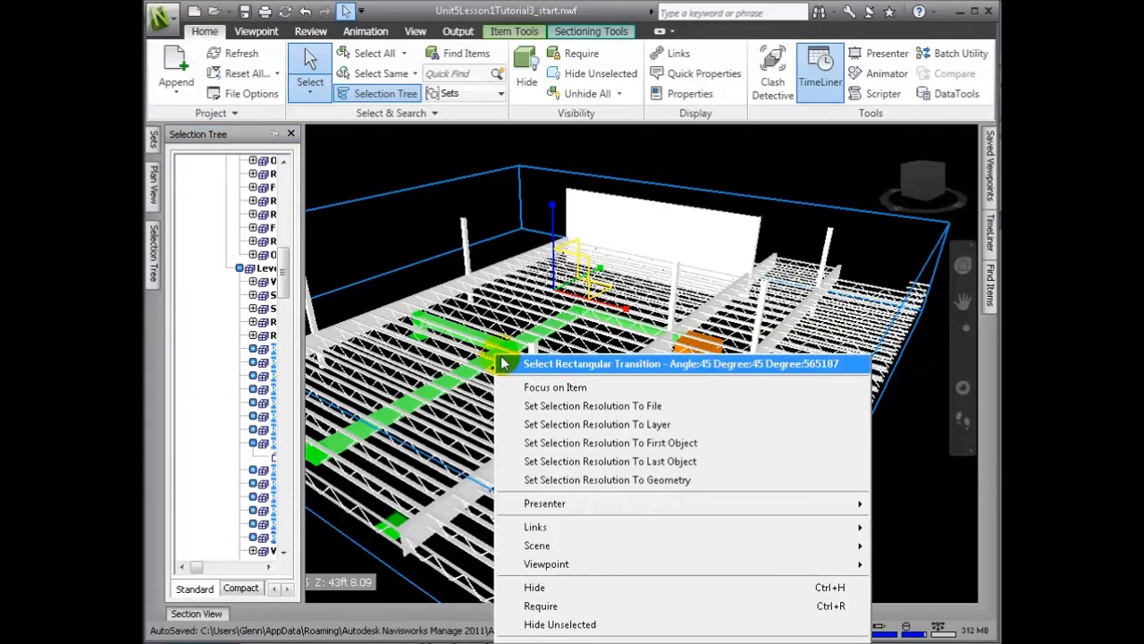
mouse_move(572, 642)
left_click(921, 642)
left_click(583, 252)
left_click(511, 442)
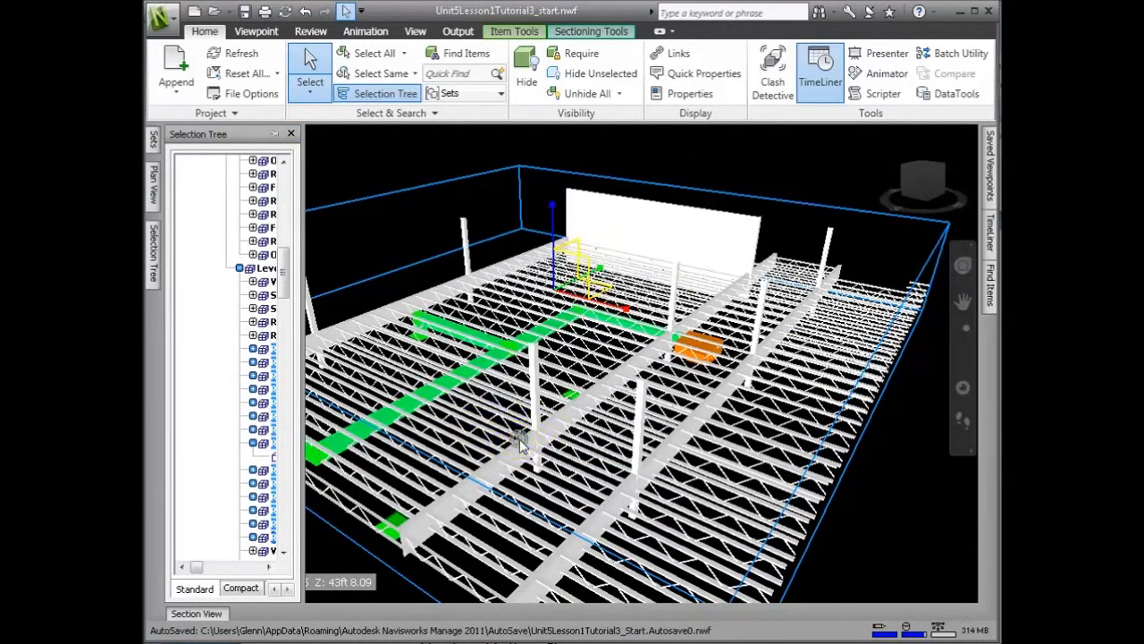
left_click(723, 171)
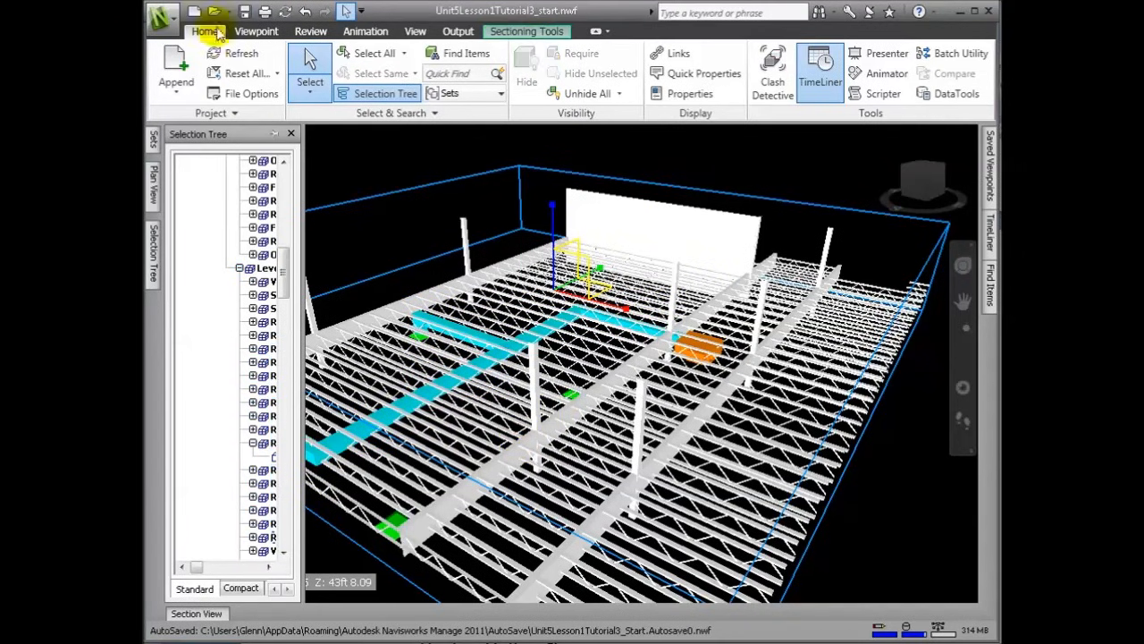
Save the current sectioned view as a viewpoint named Plenum-Level 2 Office-Section Box.
left_click(256, 32)
left_click(187, 91)
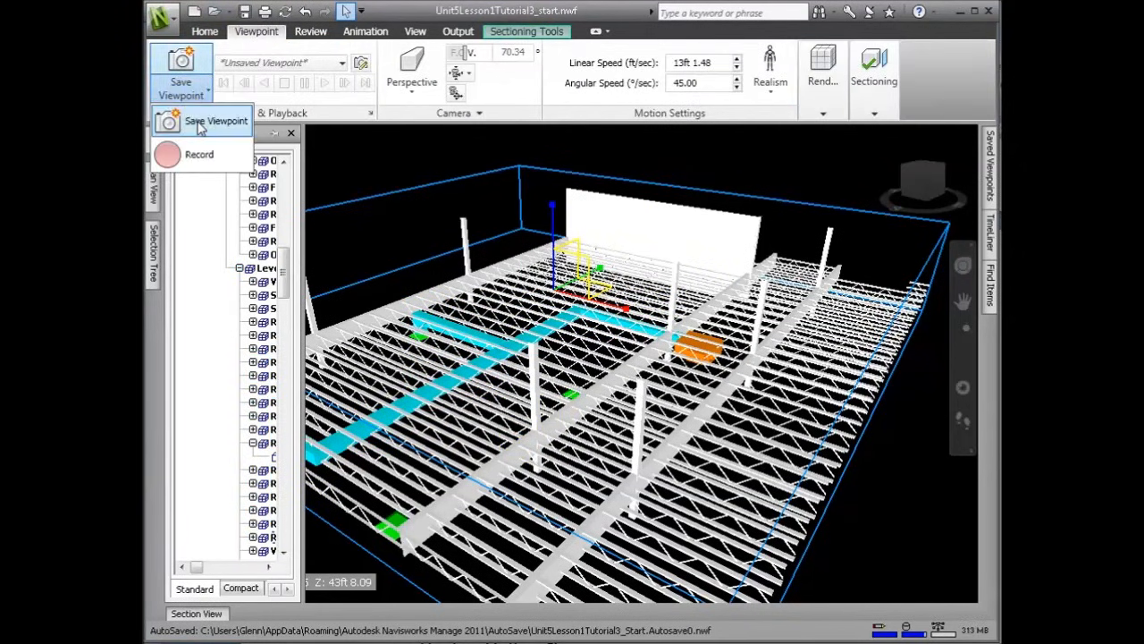
left_click(202, 117)
type("Plenum-Level 2 Office-Section Box")
key("Return")
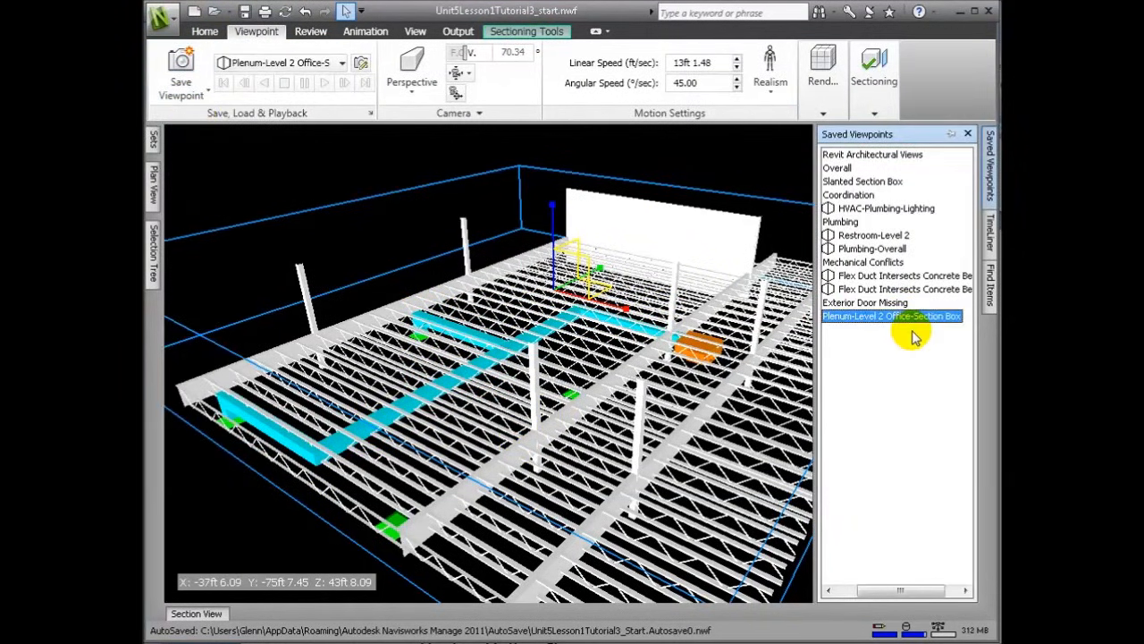
Create a viewpoint folder named Mechanical and move Plenum-Level 2 Office-Section Box into it.
left_click(896, 366)
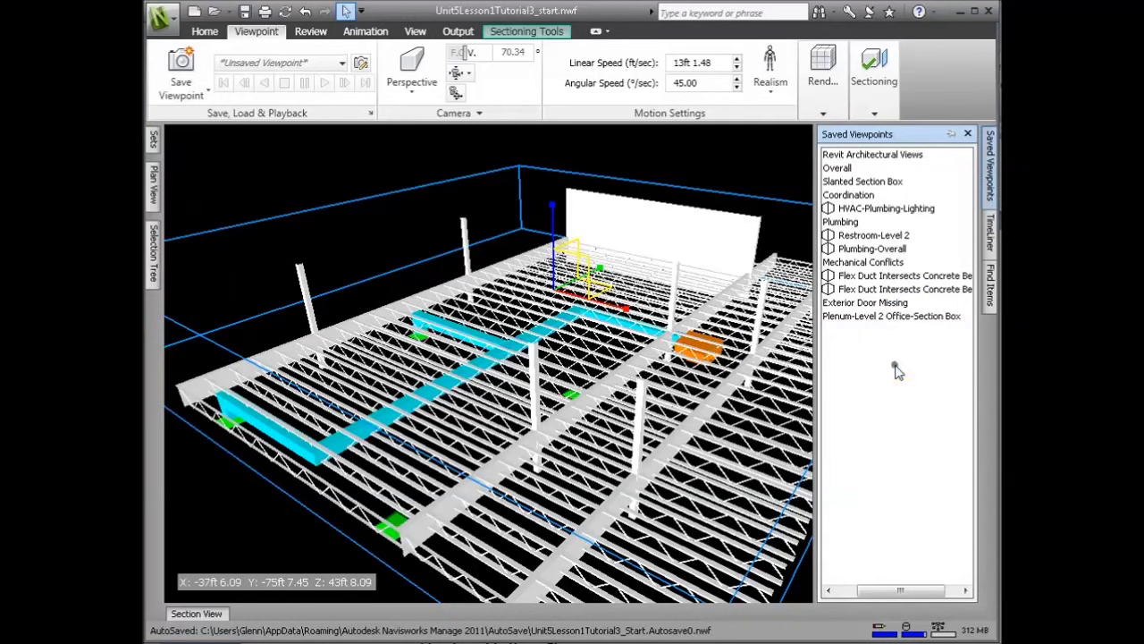
right_click(847, 420)
left_click(898, 463)
type("Mechanical")
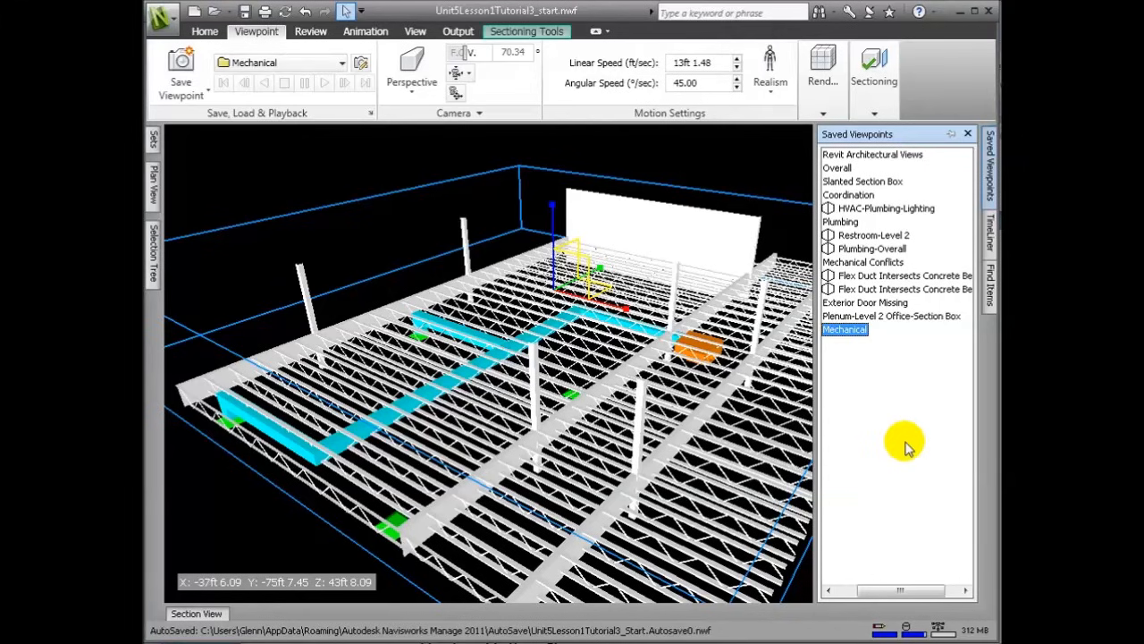
left_click_drag(874, 317, 854, 336)
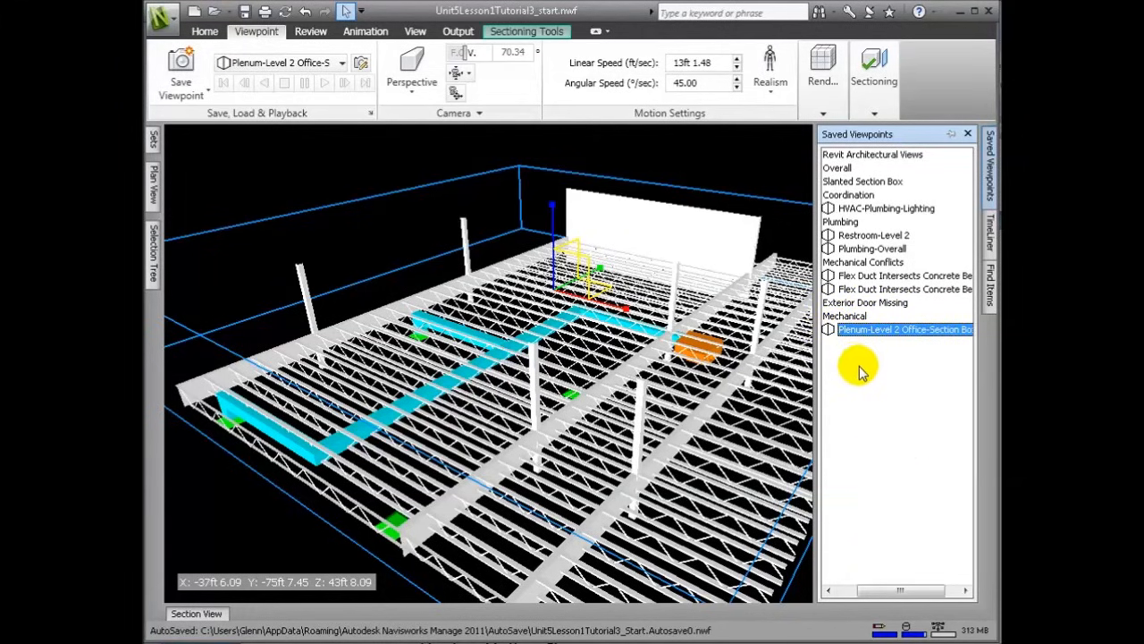
Widen the saved viewpoints list, collapse the Mechanical and Mechanical Conflicts folders, and try to reorder them.
left_click_drag(813, 380, 670, 380)
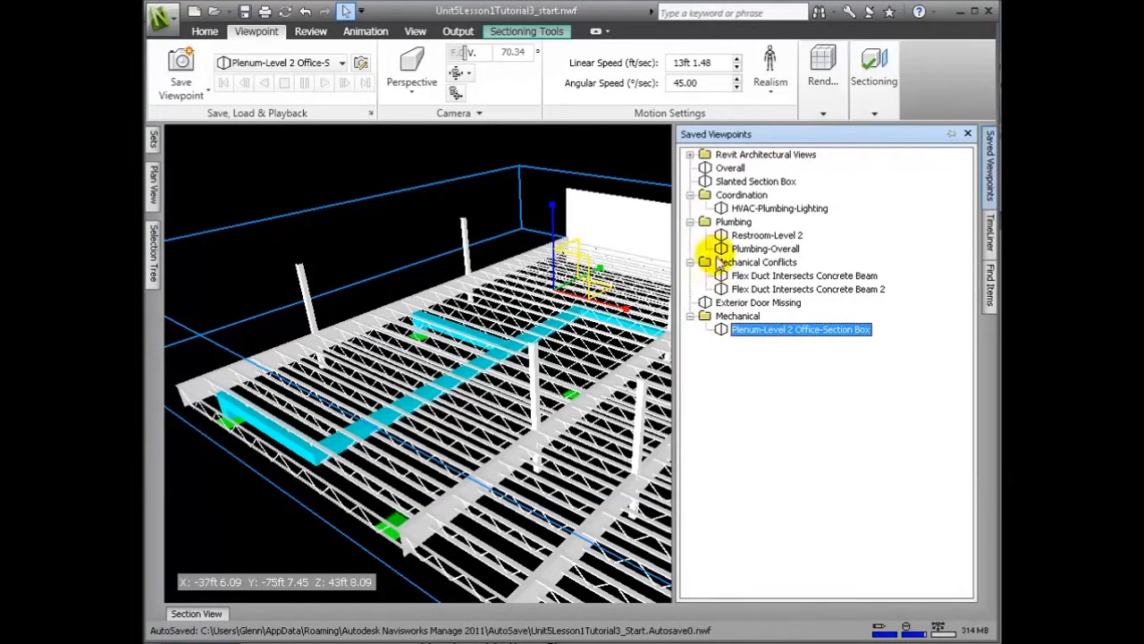
left_click(708, 316)
left_click(703, 261)
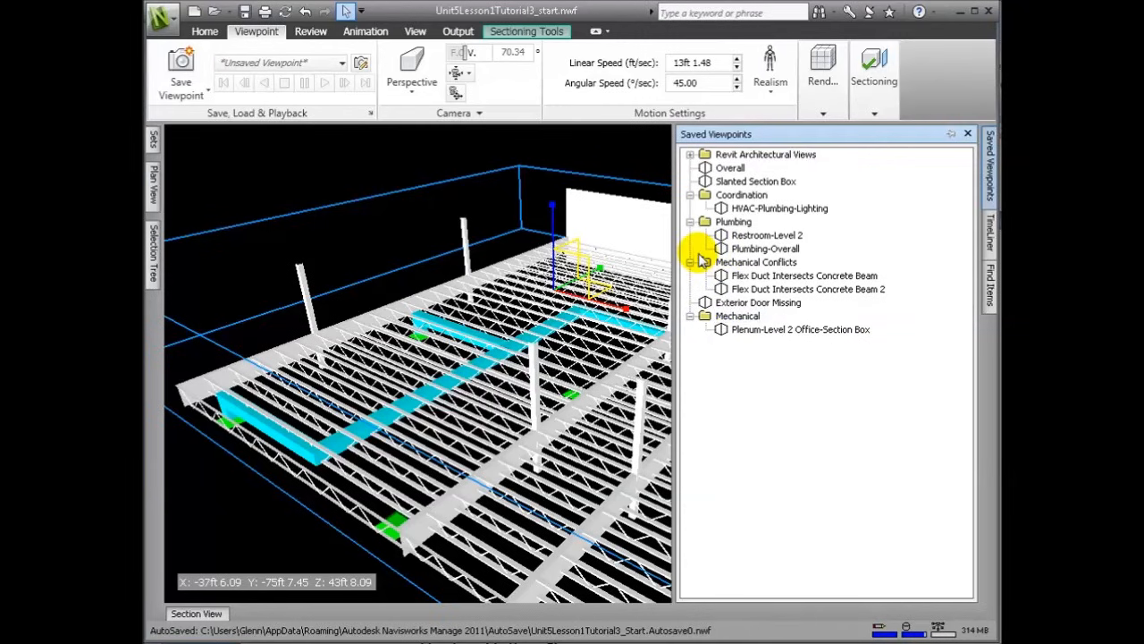
left_click(691, 316)
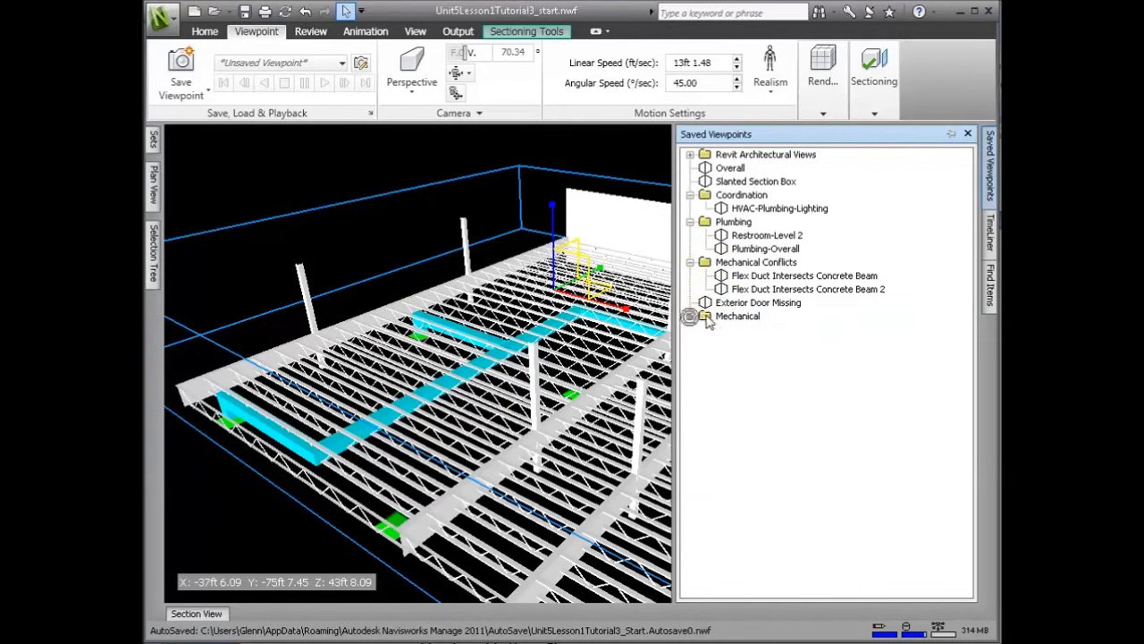
left_click(706, 316)
left_click(702, 259)
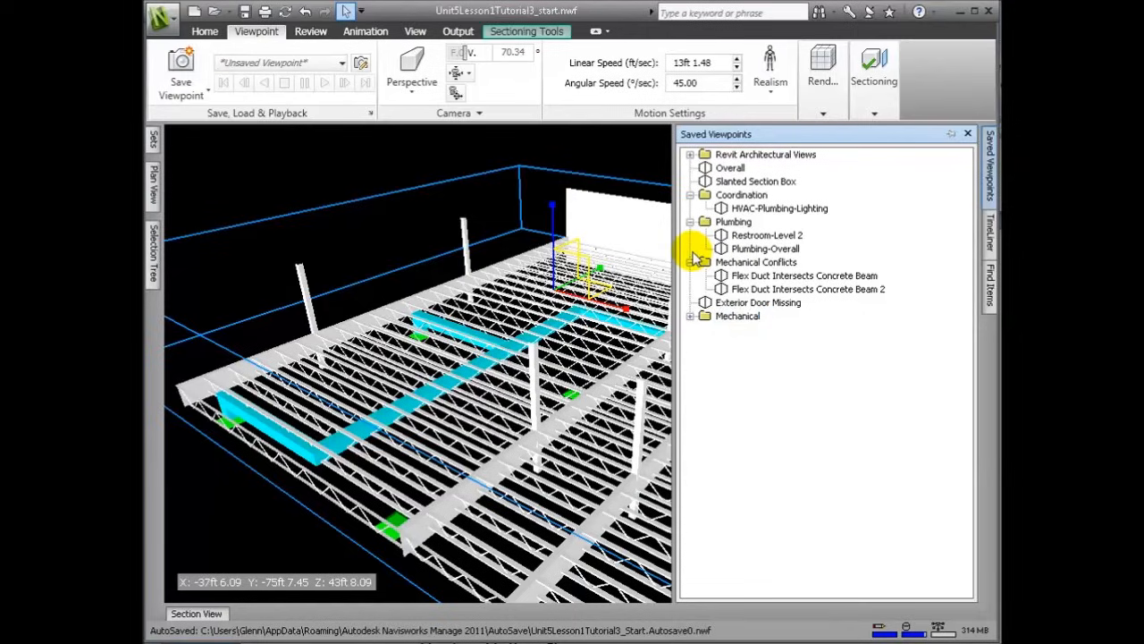
left_click(690, 261)
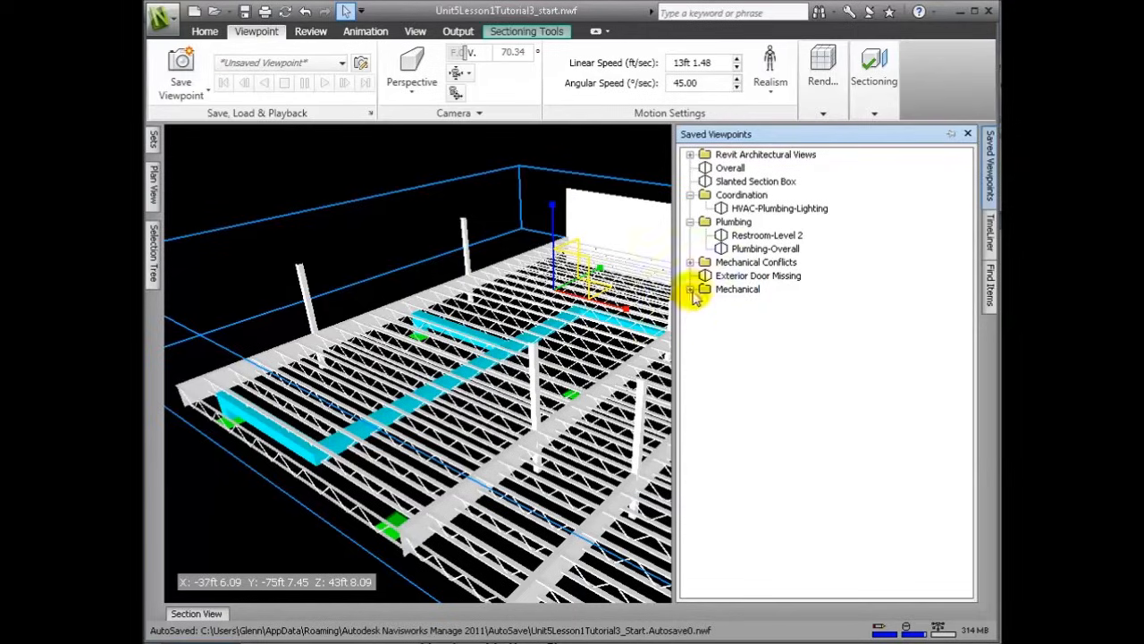
left_click(706, 261)
left_click_drag(696, 304, 690, 309)
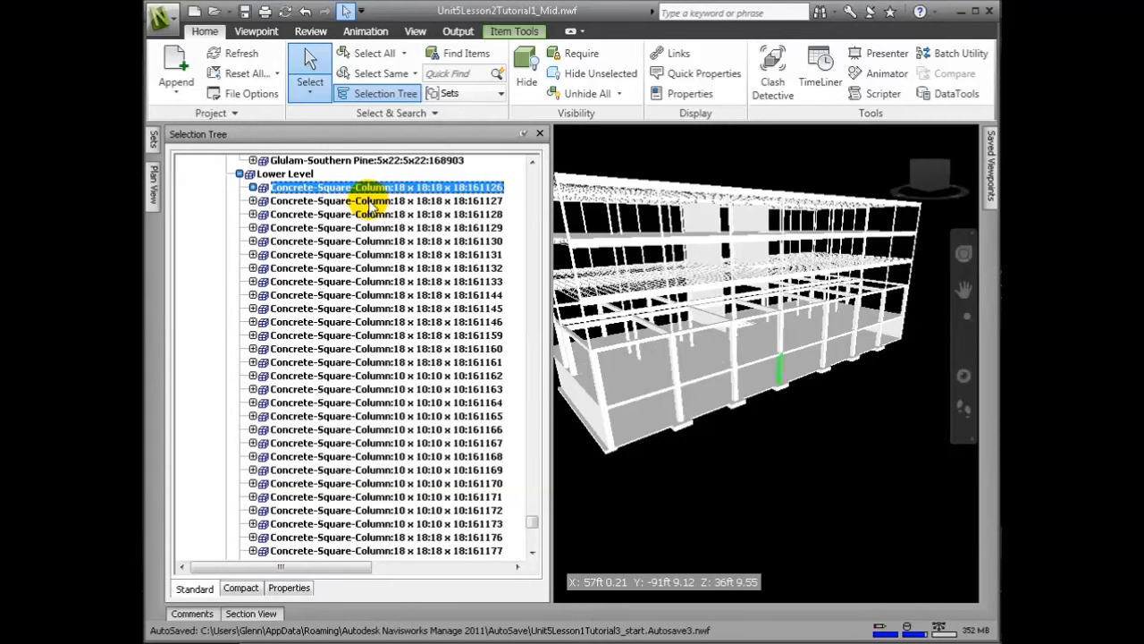
Select the Lower Level concrete columns and rectangular beams and save them as a selection set named Concrete Framing.
left_click(371, 204, "shift")
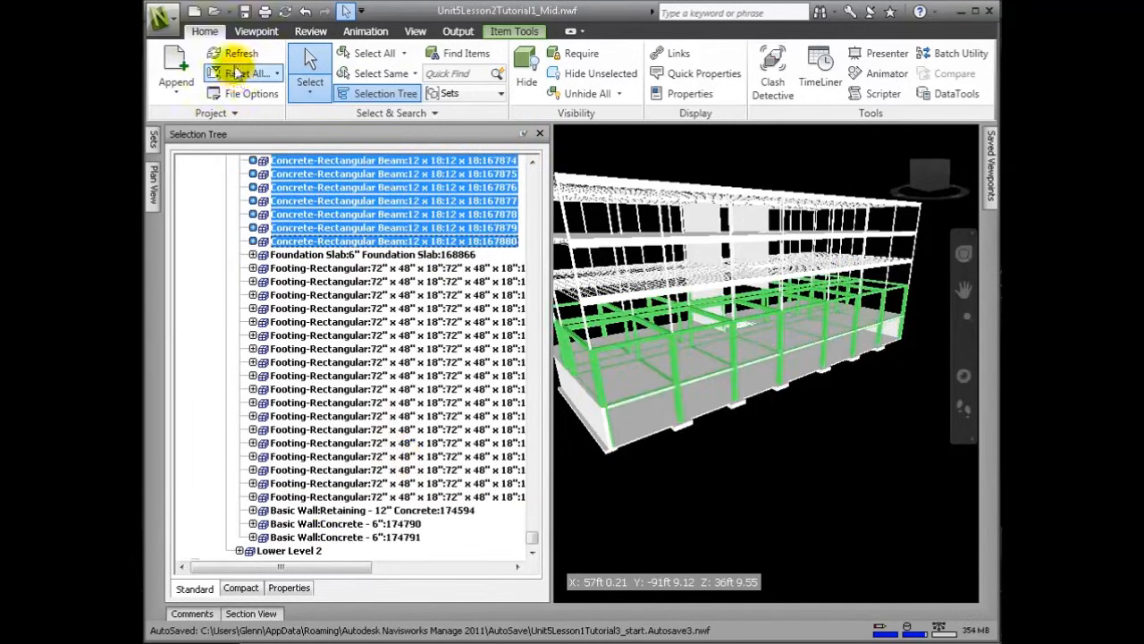
mouse_move(154, 140)
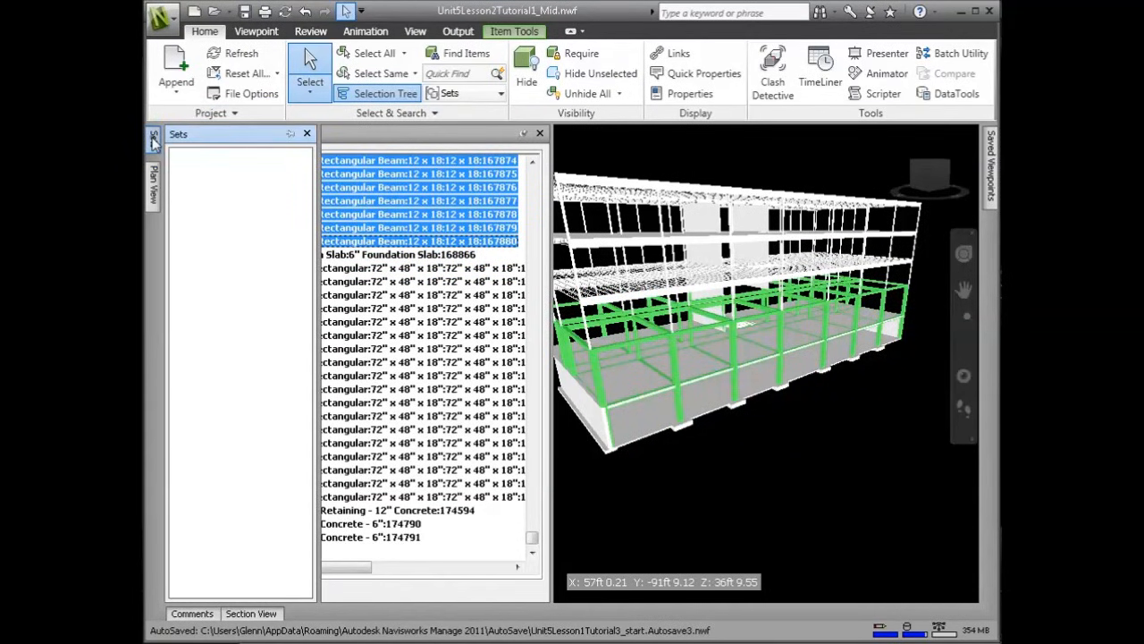
right_click(204, 185)
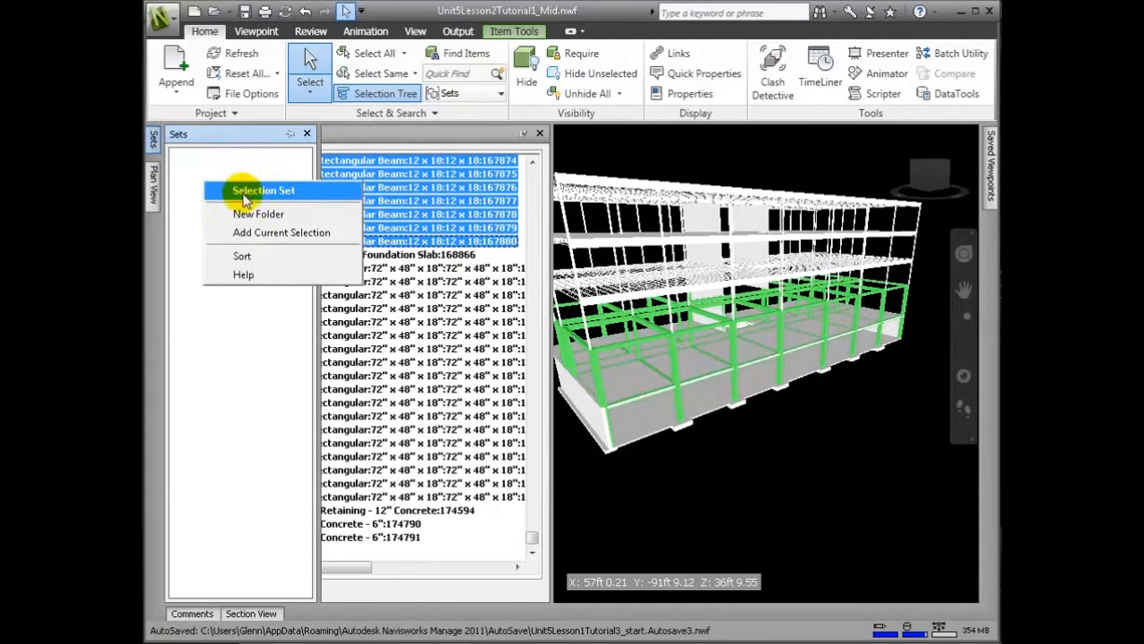
left_click(263, 232)
type("Concrete Frma")
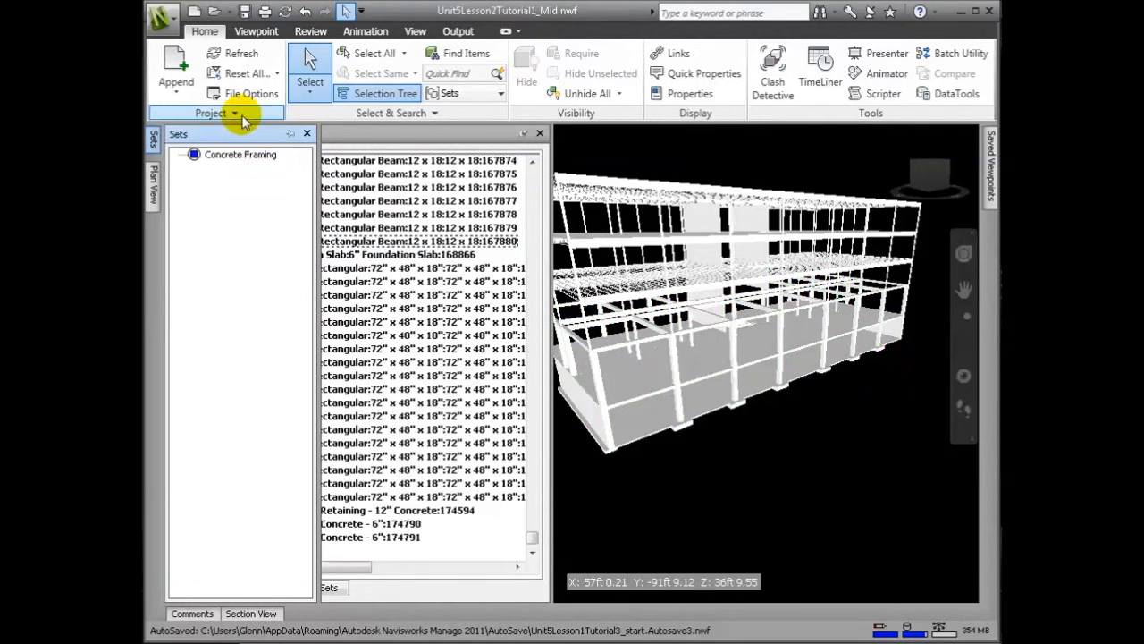
Recall the Concrete Framing set, and select the foundation slab, rectangular footings, 12" retaining wall and three Lower Level 2 bearing footings, excluding the 6" concrete walls.
left_click(251, 159)
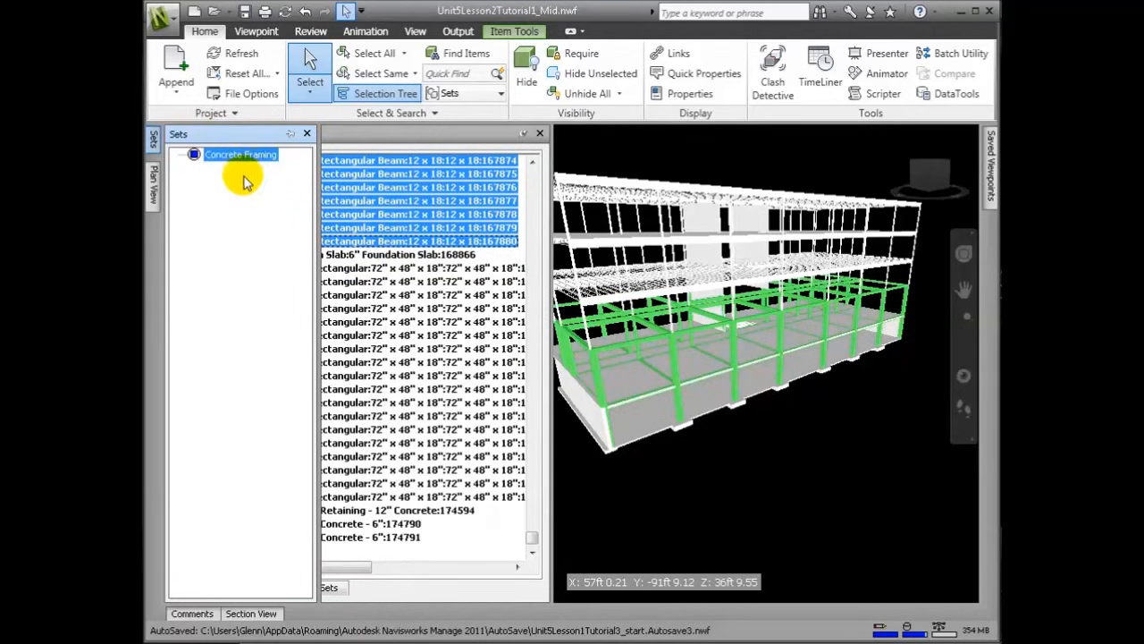
left_click(416, 255)
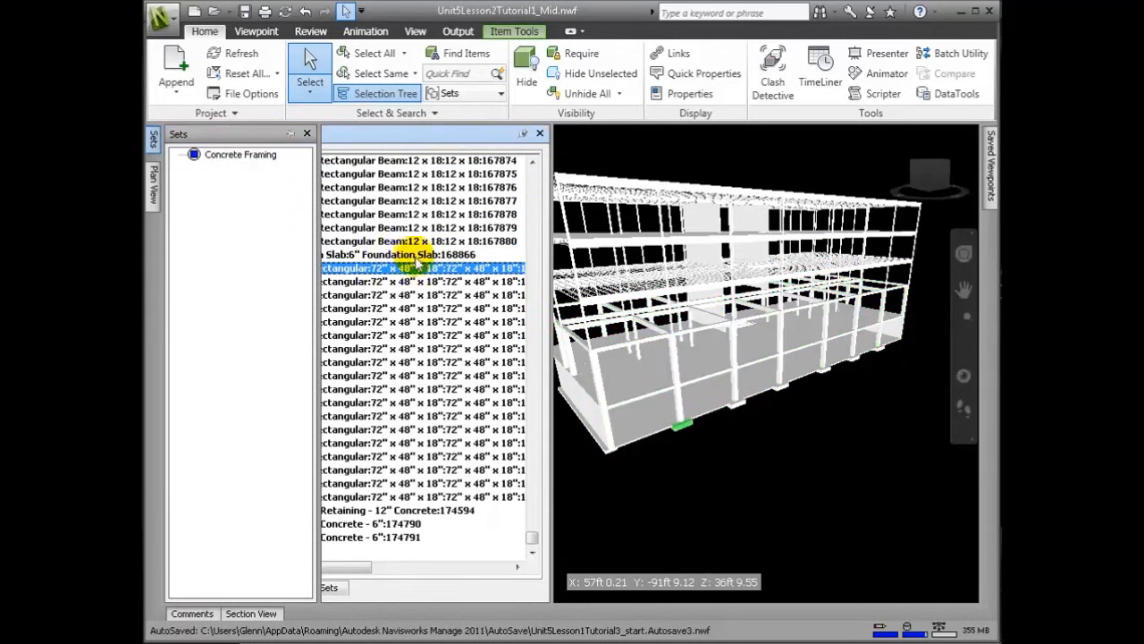
left_click(358, 539, "shift")
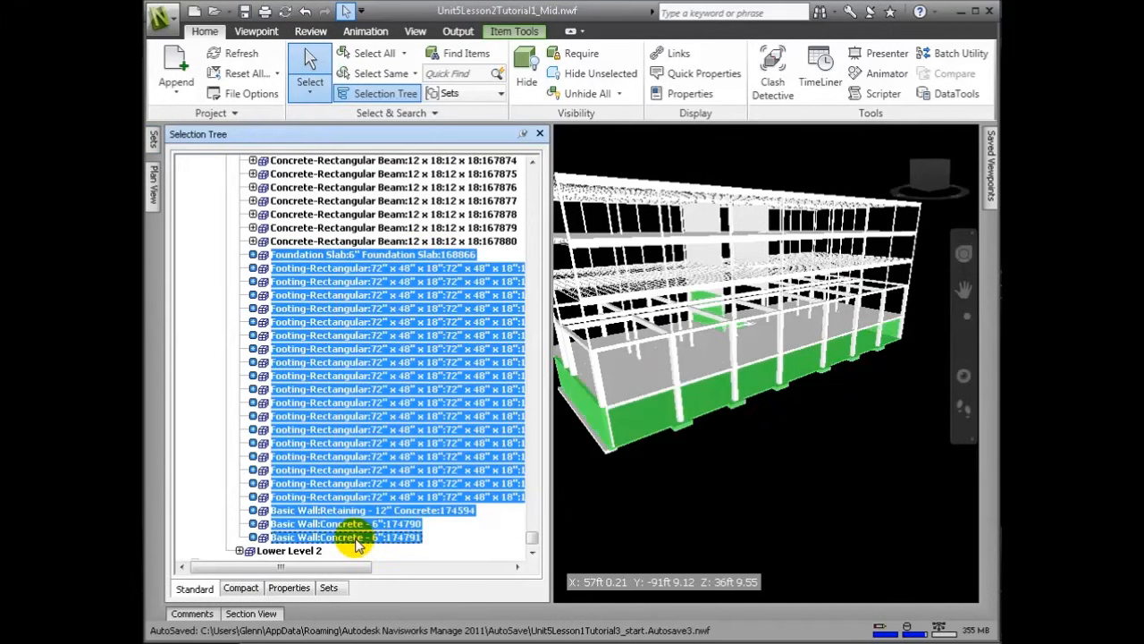
left_click(376, 525, "ctrl")
left_click(376, 536, "ctrl")
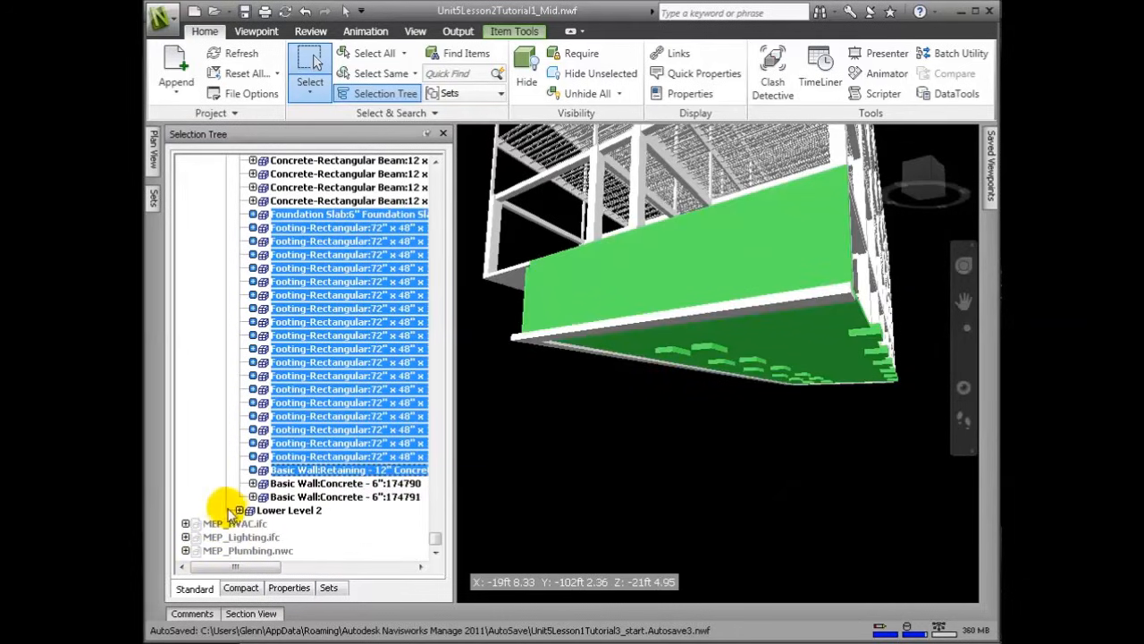
left_click(239, 510)
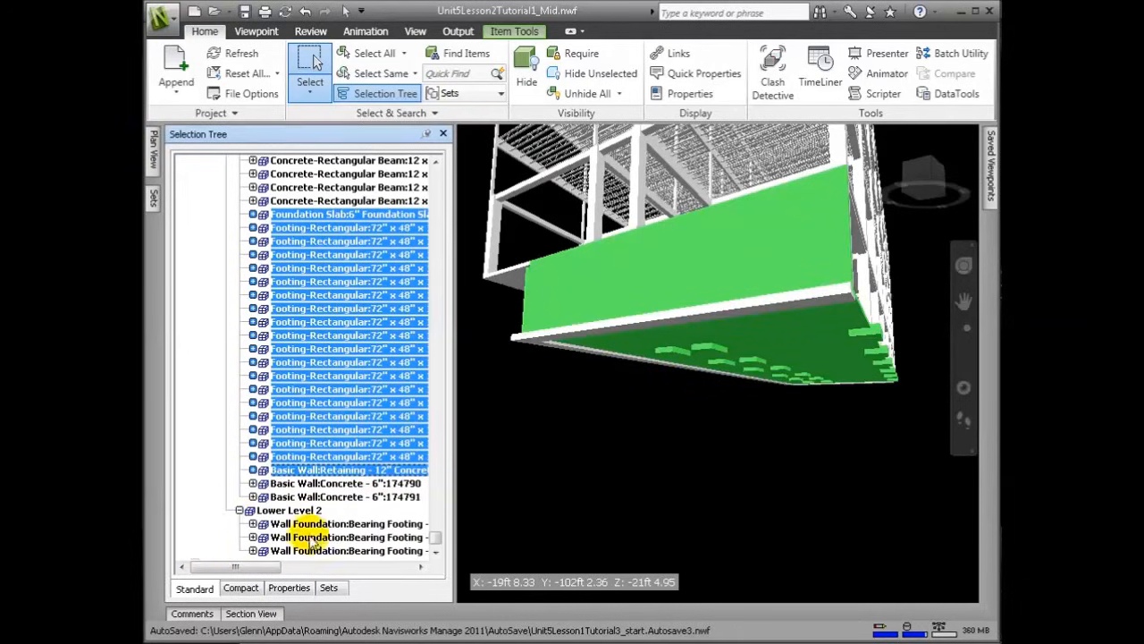
left_click(313, 524, "ctrl")
left_click(320, 537, "ctrl")
left_click(322, 551, "ctrl")
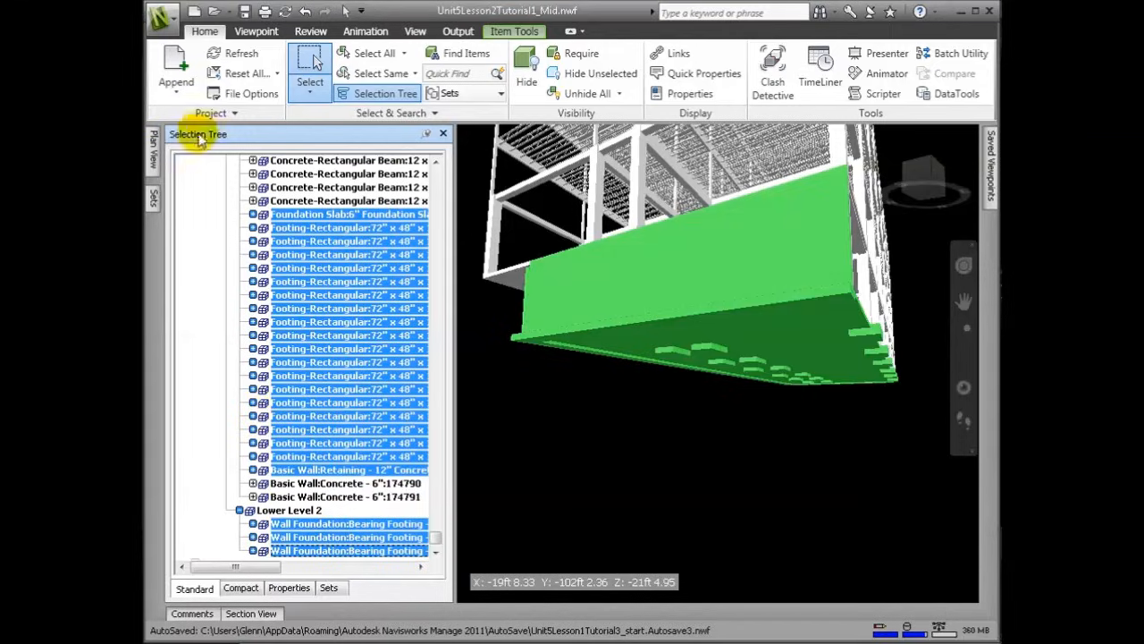
Save the selected foundation items as a selection set named Foundarion Elements, clear the selection and recall the set to check it.
left_click(155, 195)
right_click(198, 202)
left_click(259, 232)
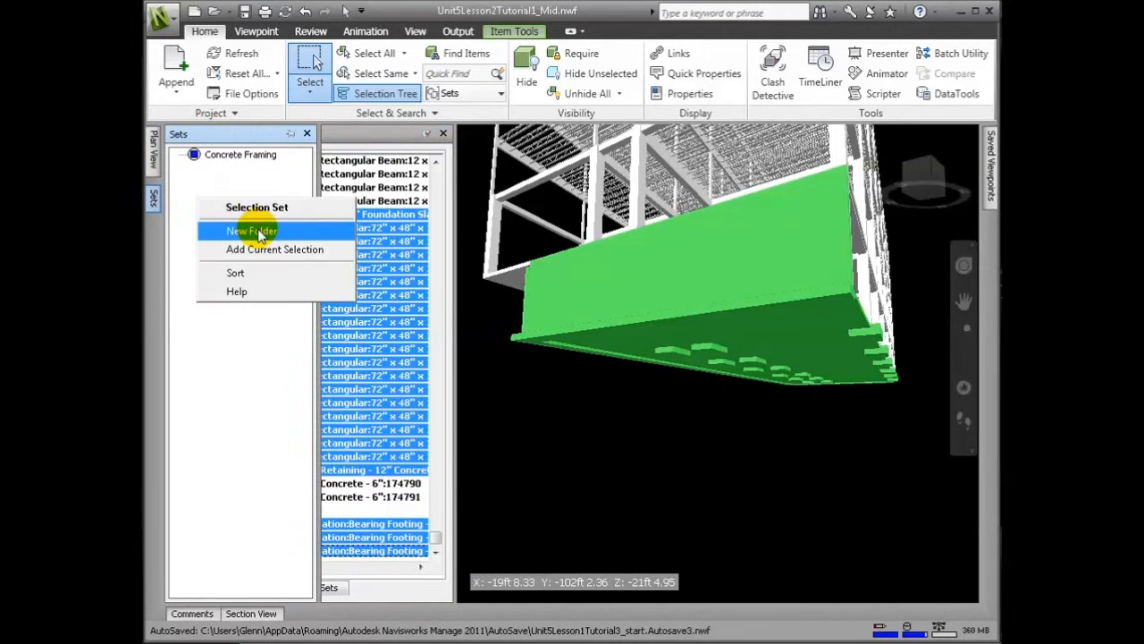
left_click(259, 232)
type("Foundarion Elements")
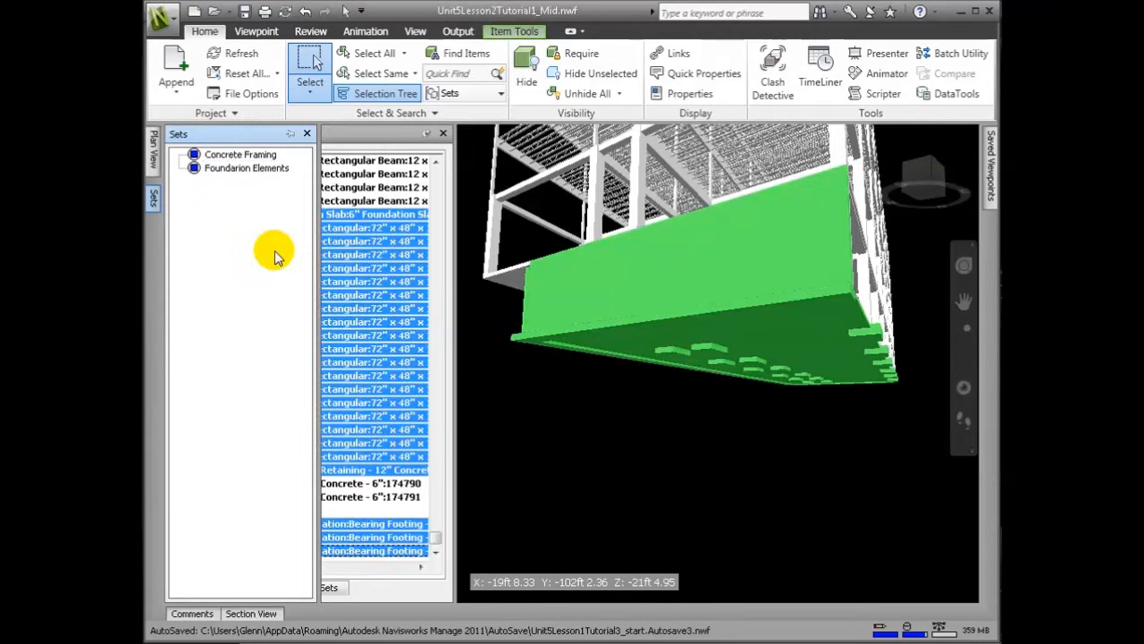
left_click(269, 201)
left_click(252, 169)
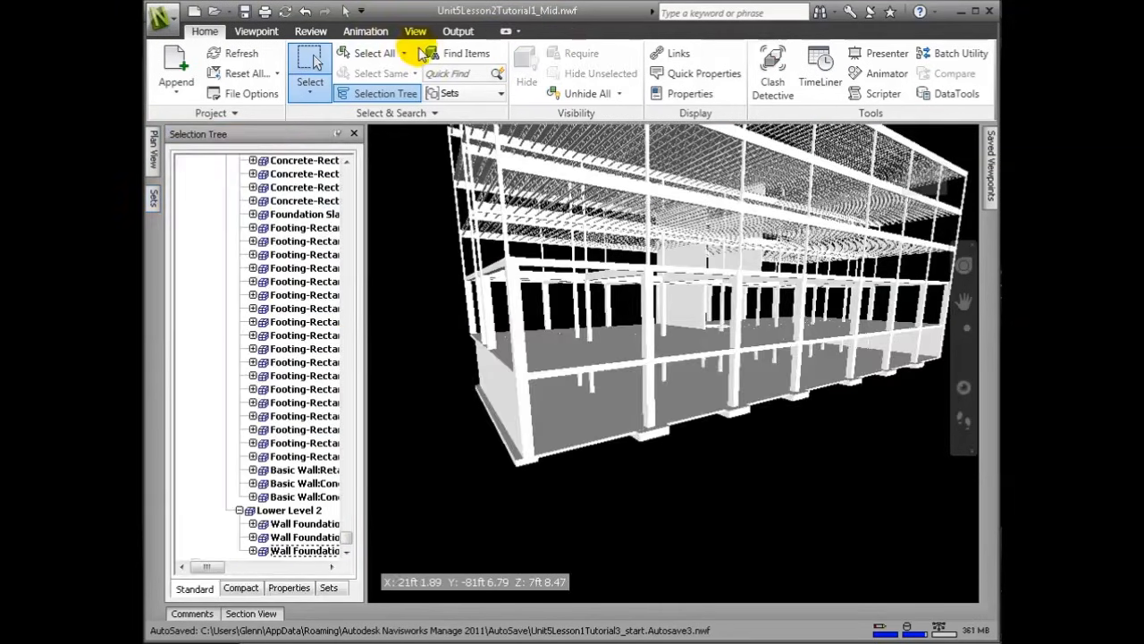
Open Find Items, widen it to show the search criteria, and limit the search to Structural_Model.ifc.
left_click(464, 56)
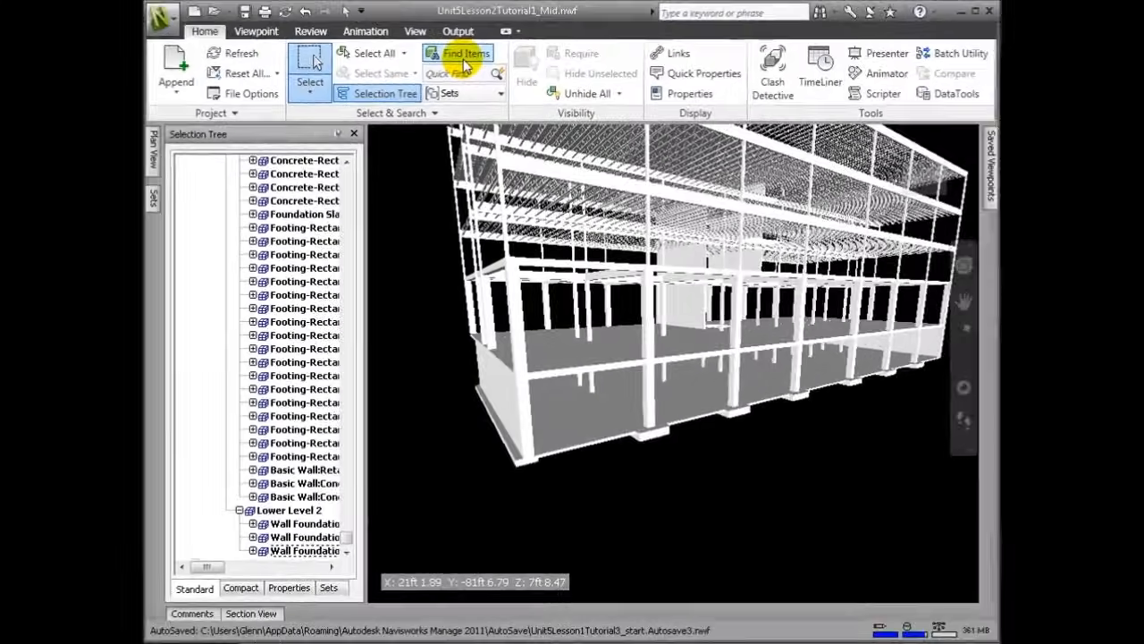
left_click(464, 58)
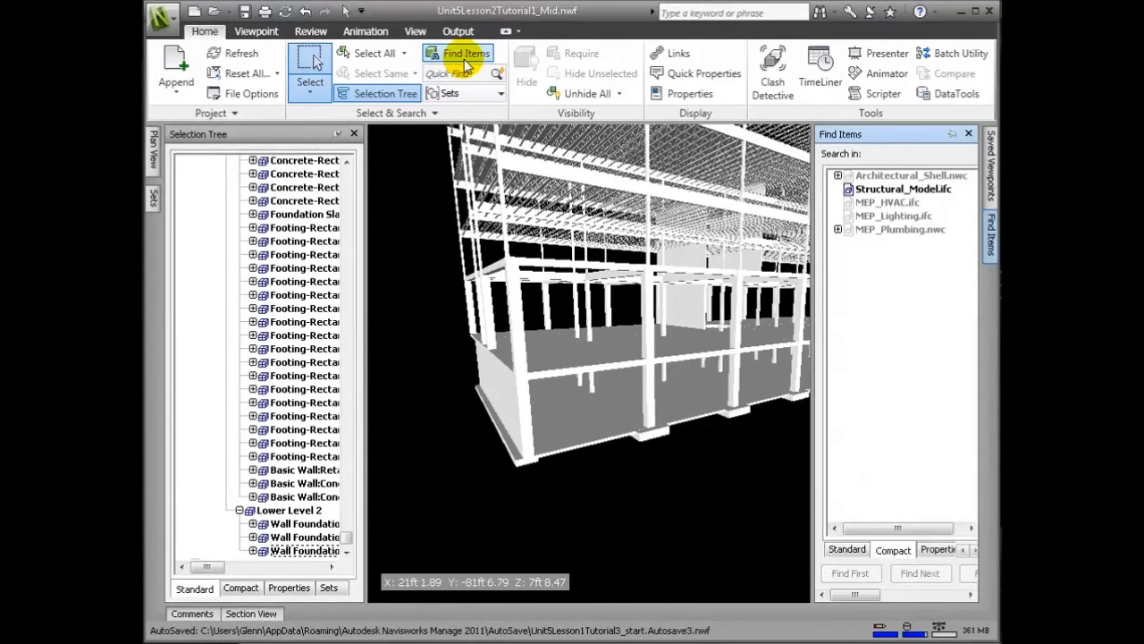
left_click(465, 55)
left_click(465, 55)
left_click_drag(812, 295, 518, 286)
left_click(609, 190)
Find all items in the structural model whose Item Name contains Concrete and review the matches in the selection tree.
left_click(742, 184)
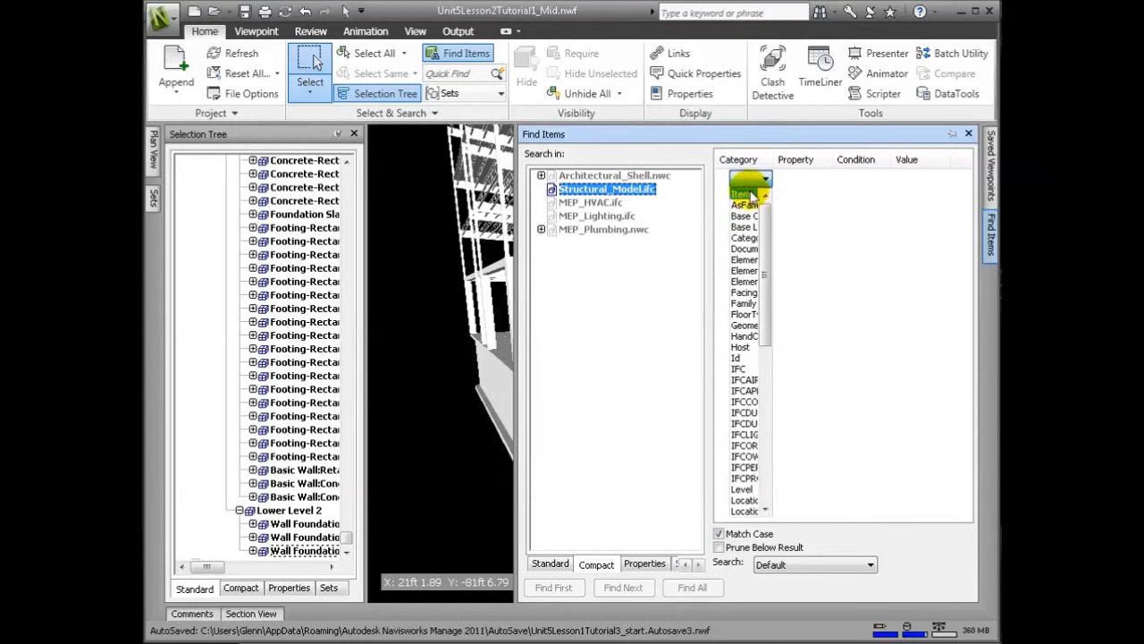
left_click(742, 192)
left_click(826, 180)
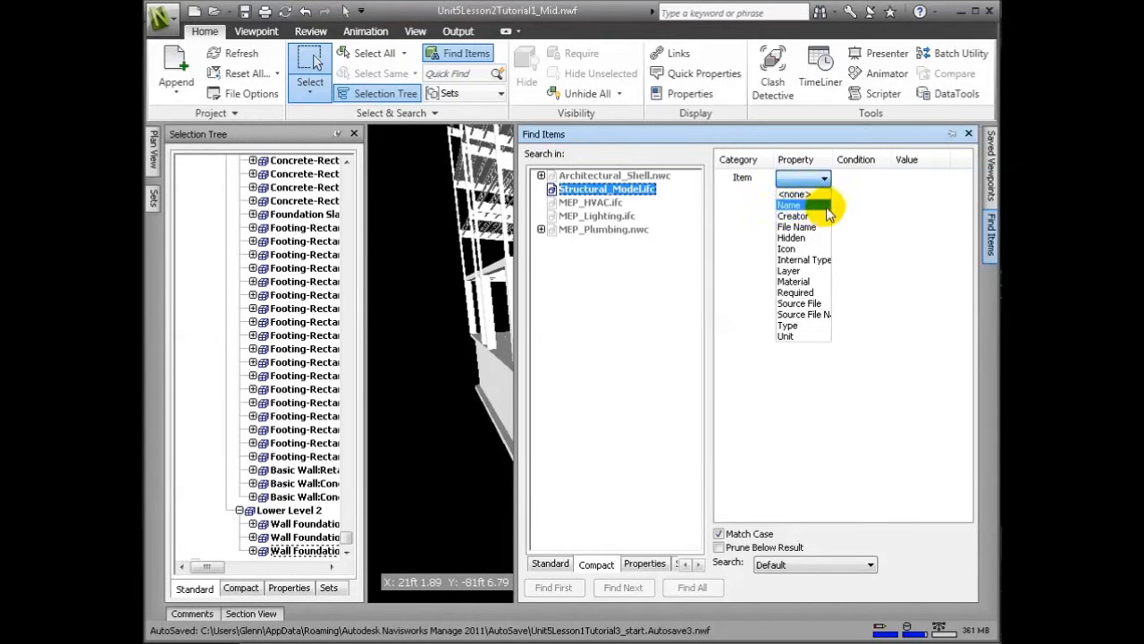
left_click(803, 206)
left_click(872, 180)
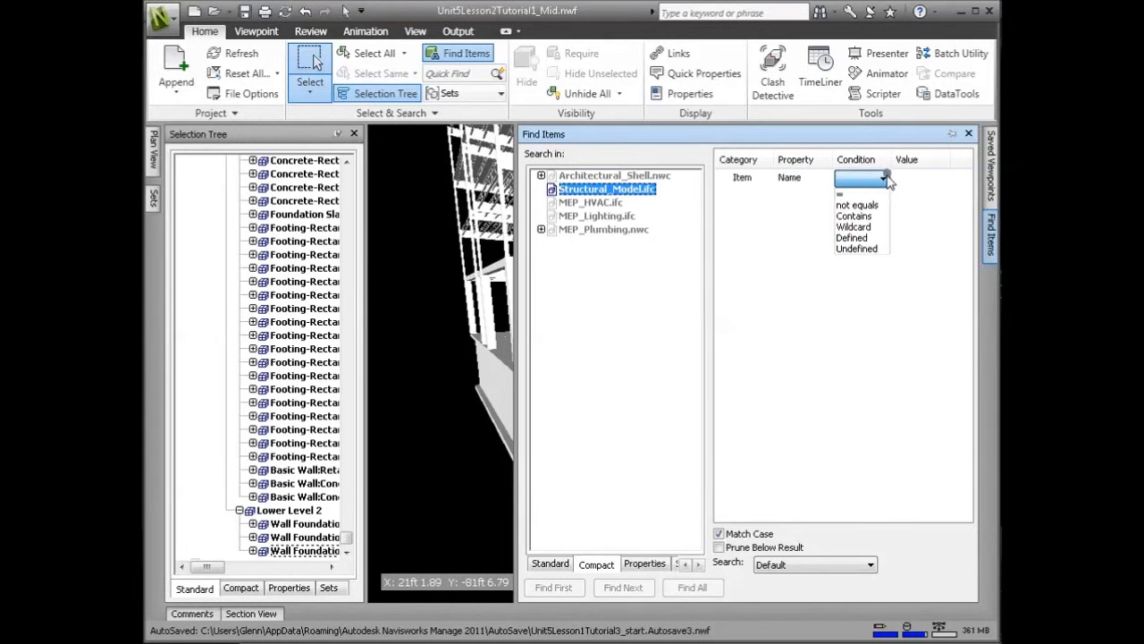
left_click(853, 216)
left_click(925, 178)
type("C")
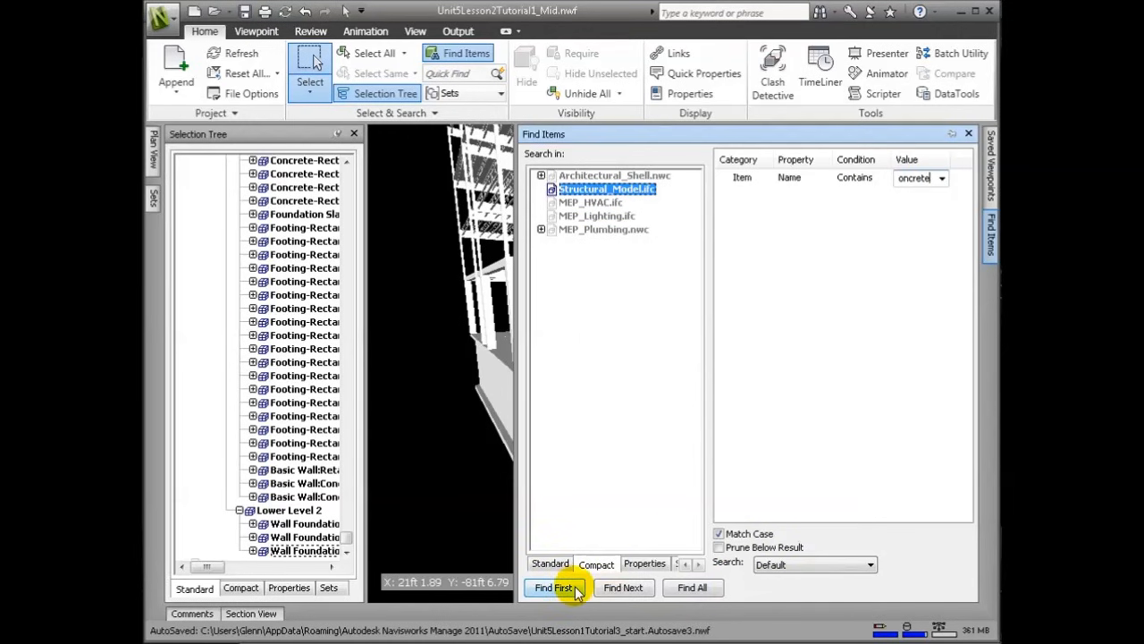
left_click(690, 588)
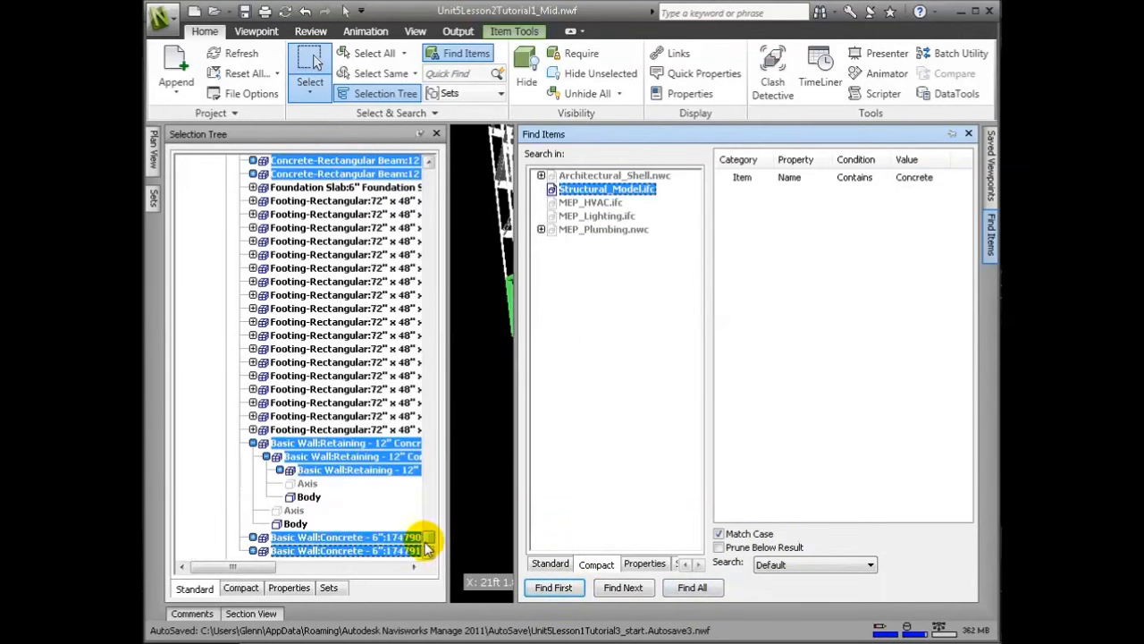
left_click_drag(428, 544, 438, 300)
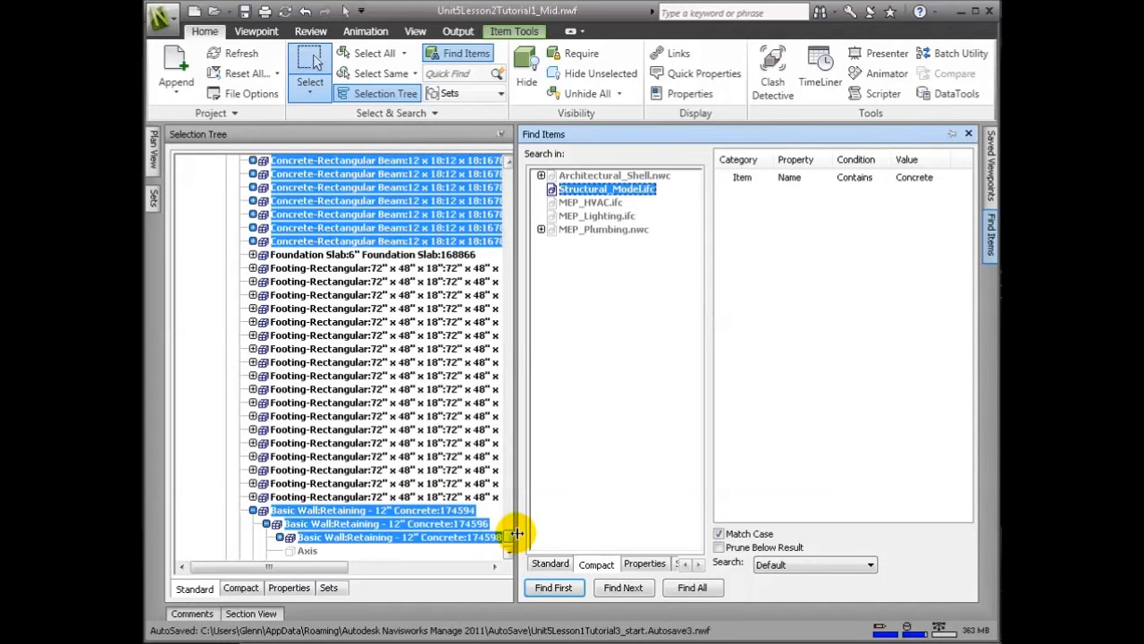
Save the current search as a search set named All Concrete.
left_click(154, 197)
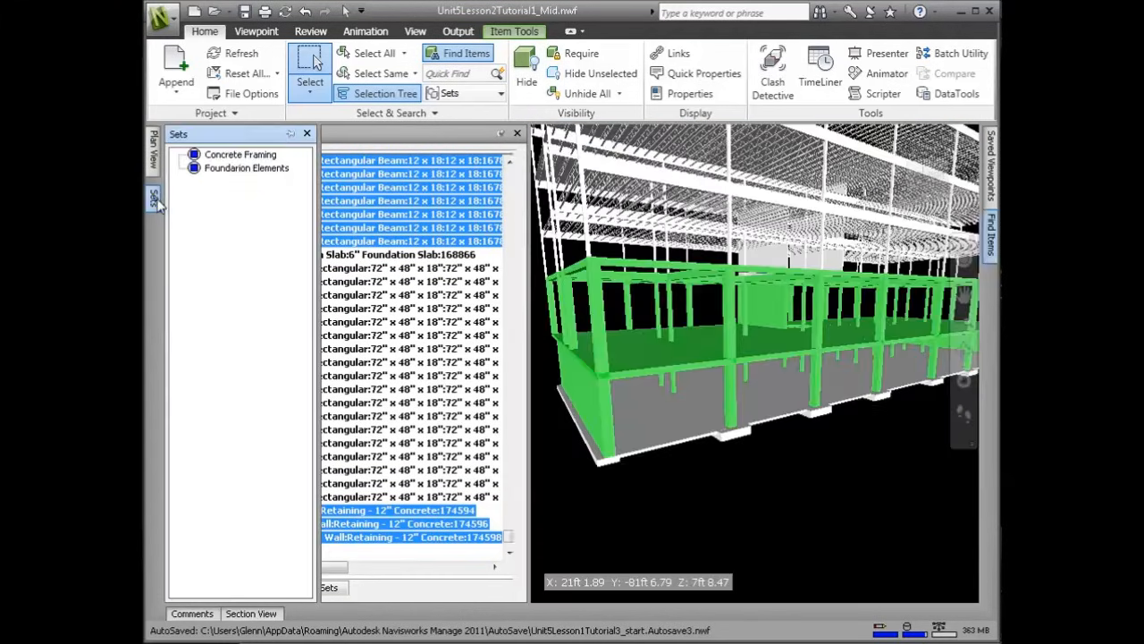
right_click(210, 210)
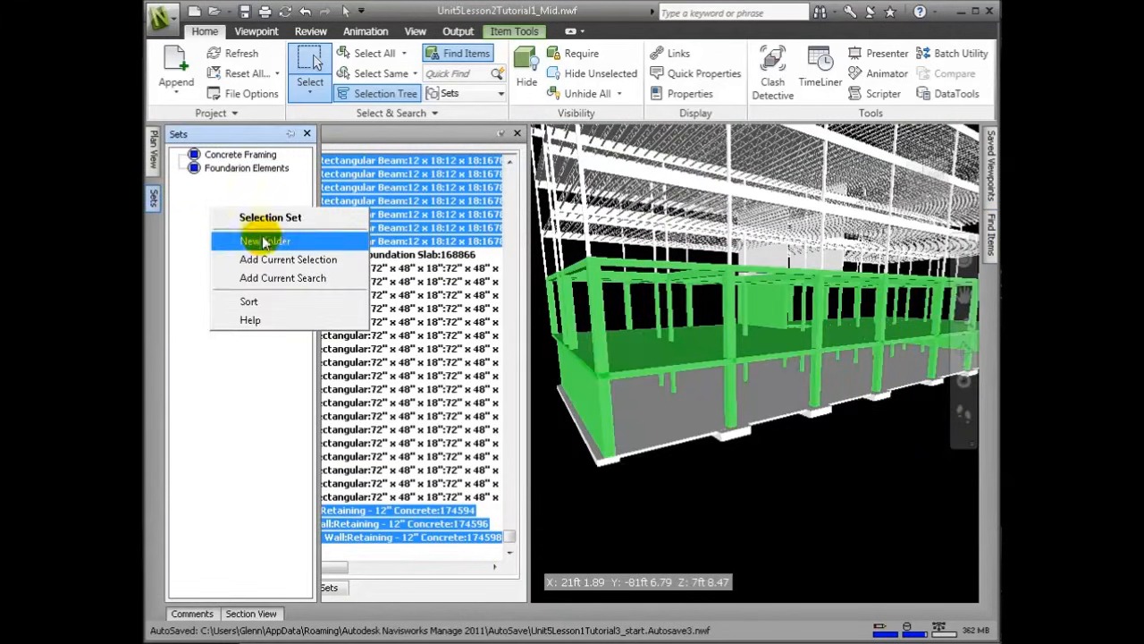
left_click(284, 279)
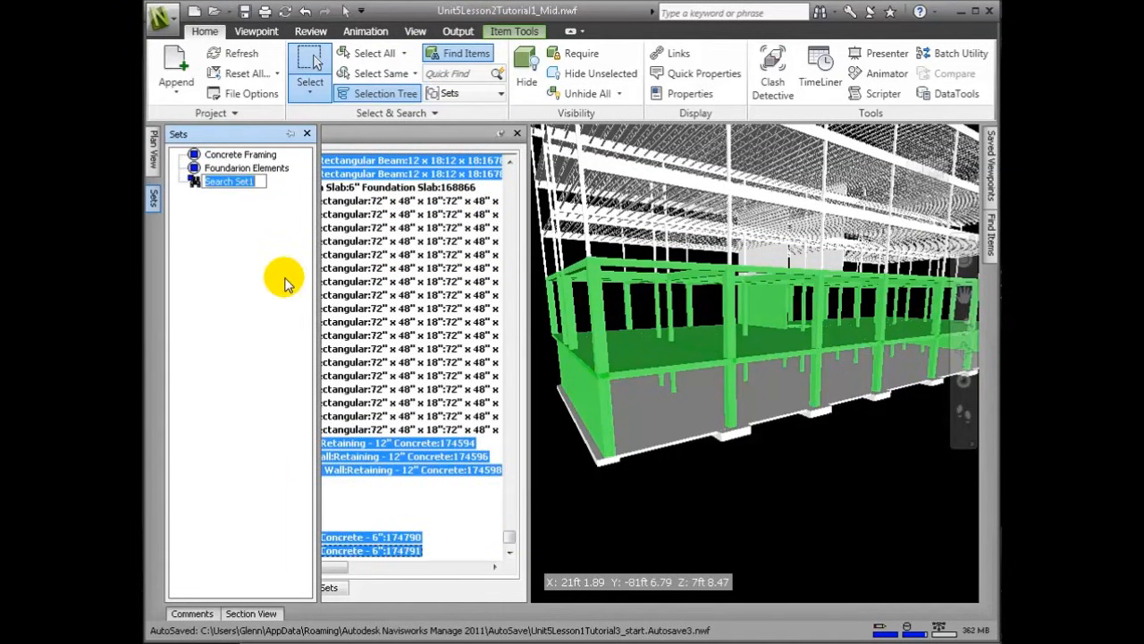
type("All Concret")
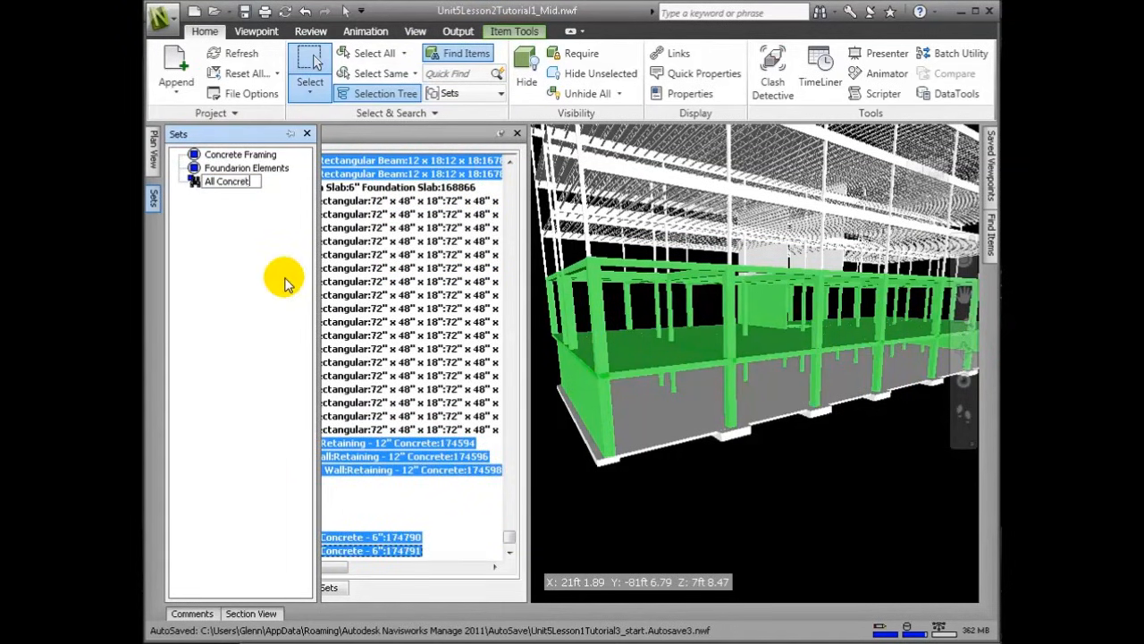
type("e")
key("Return")
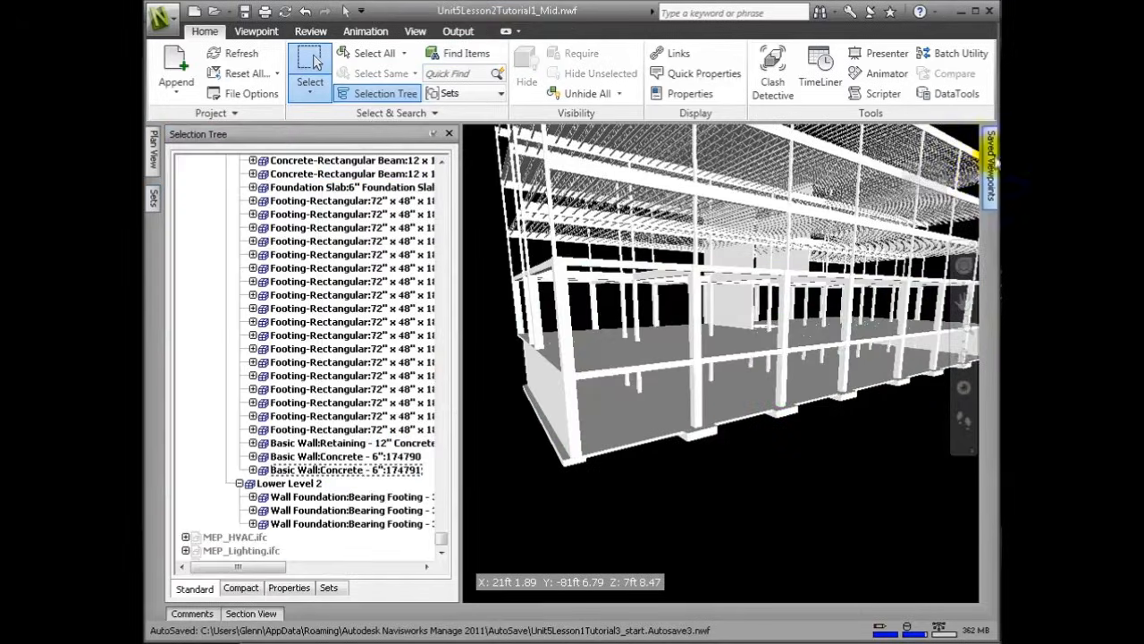
Restore the Overall viewpoint and find all items in Architectural_Shell.nwc whose Item Name contains Glazed.
mouse_move(991, 156)
left_click(890, 170)
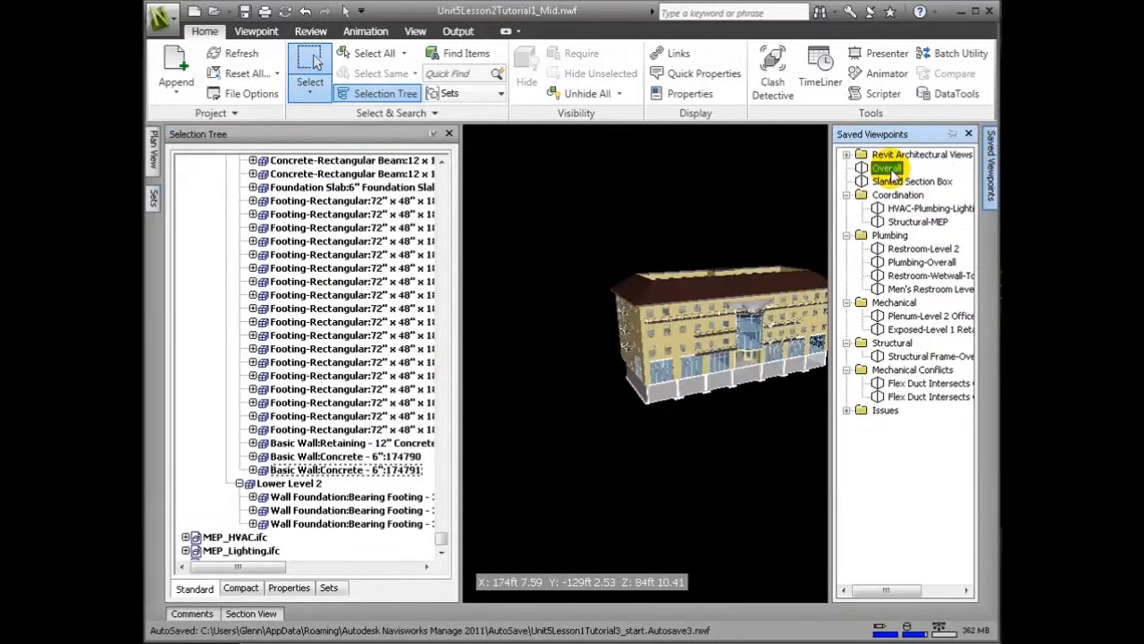
left_click(459, 53)
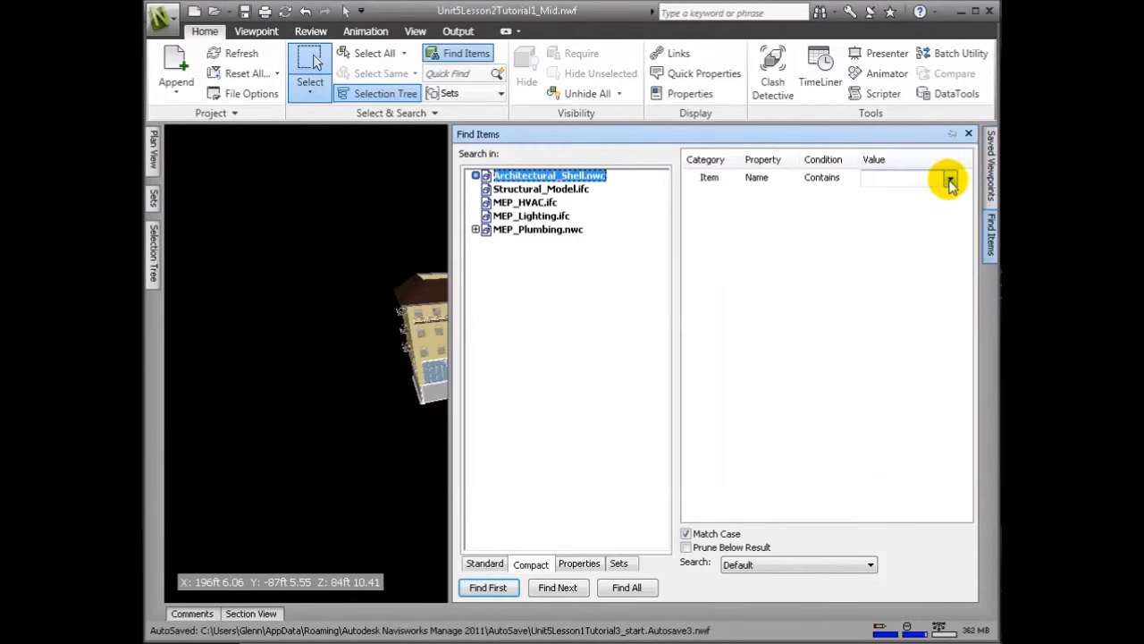
left_click(950, 181)
type("G")
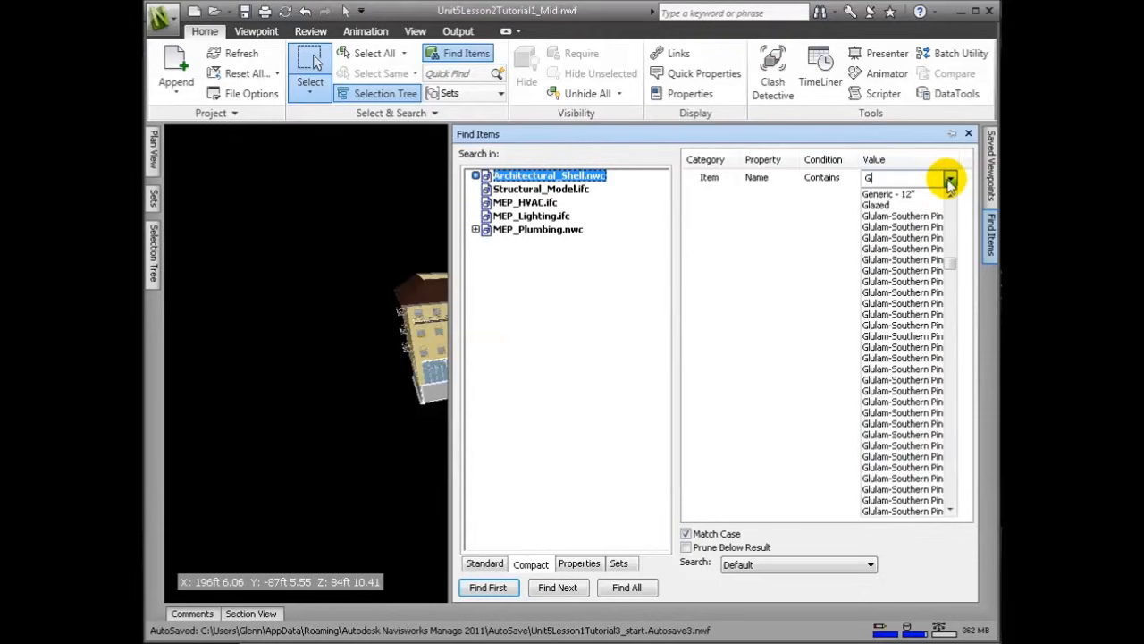
type("lazed")
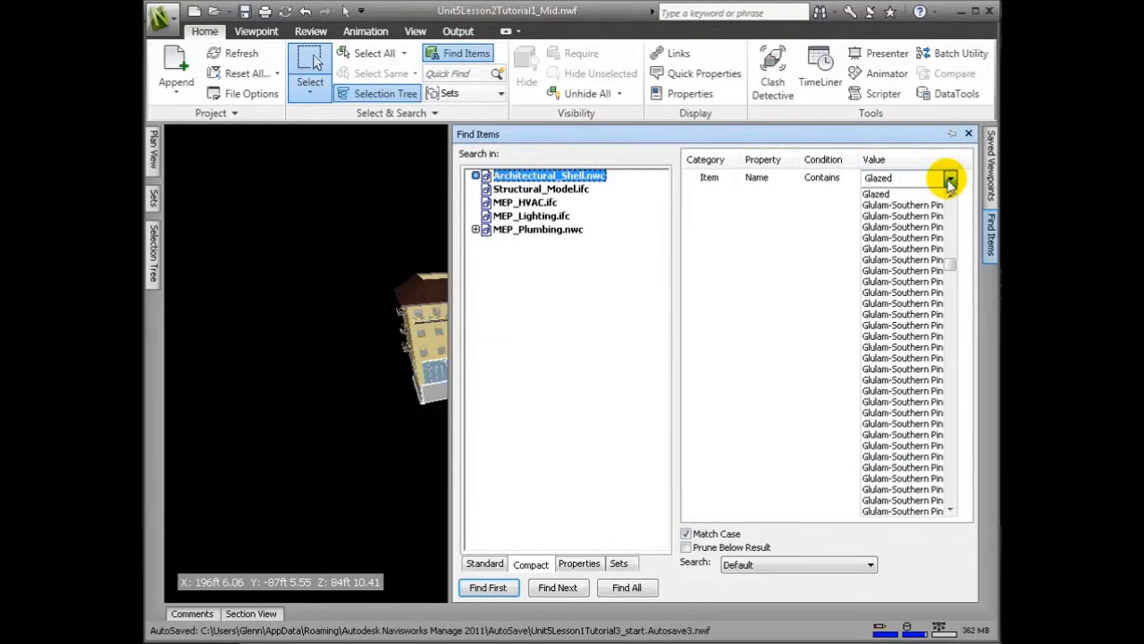
left_click(950, 181)
left_click(625, 588)
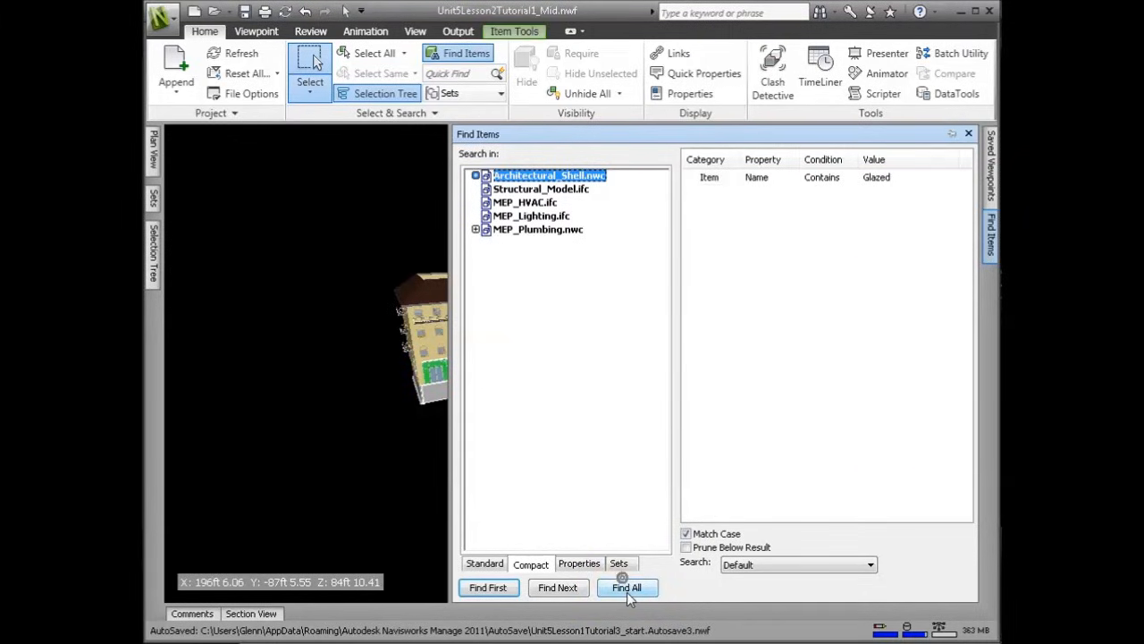
left_click_drag(451, 235, 738, 235)
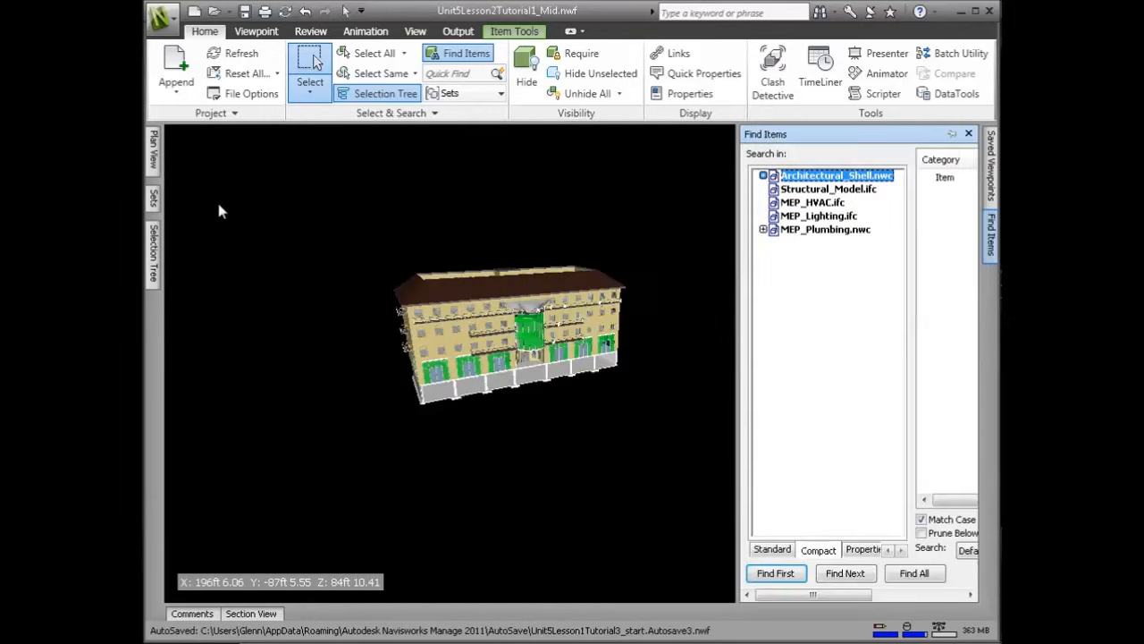
Save the found glazed items as a selection set named Glazing Panels and clear the selection.
left_click(156, 200)
right_click(189, 208)
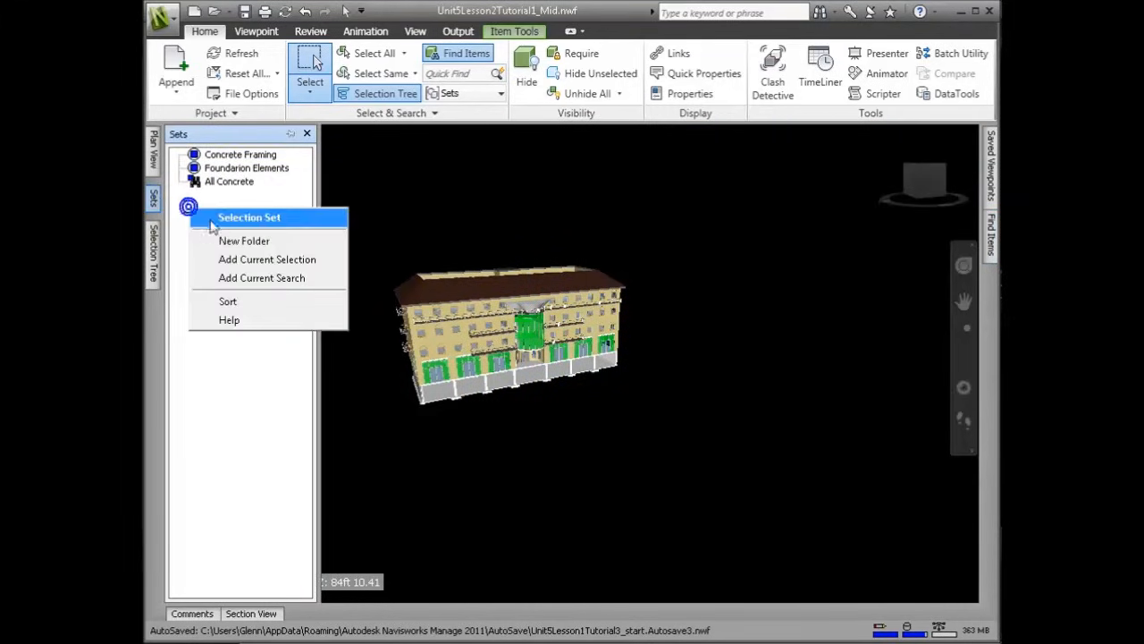
left_click(273, 260)
type("Glazing Panels")
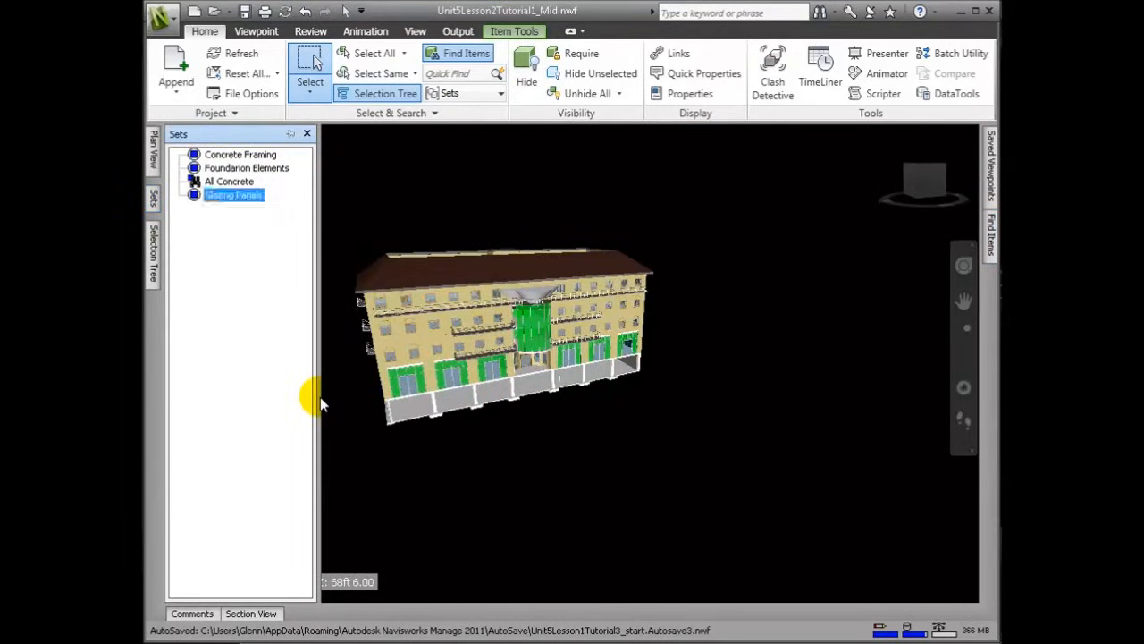
left_click(723, 413)
Examine several 2.5" x 5" Rectangular items in the selection tree to identify them on the building's facade.
scroll(649, 439, "up", 3)
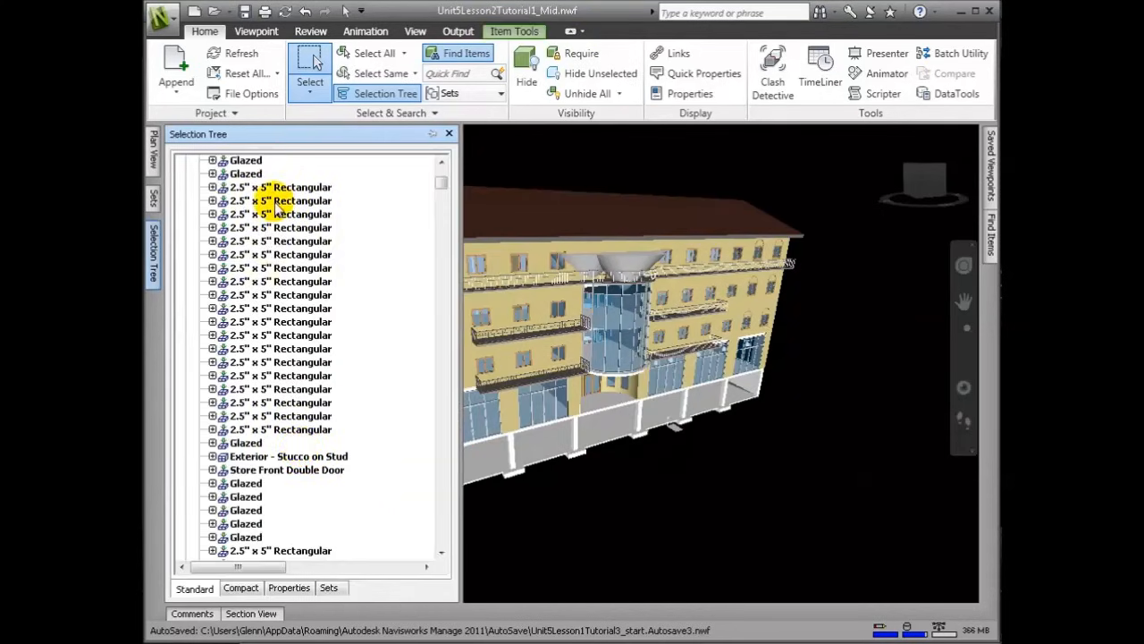
left_click(274, 201)
left_click(277, 183)
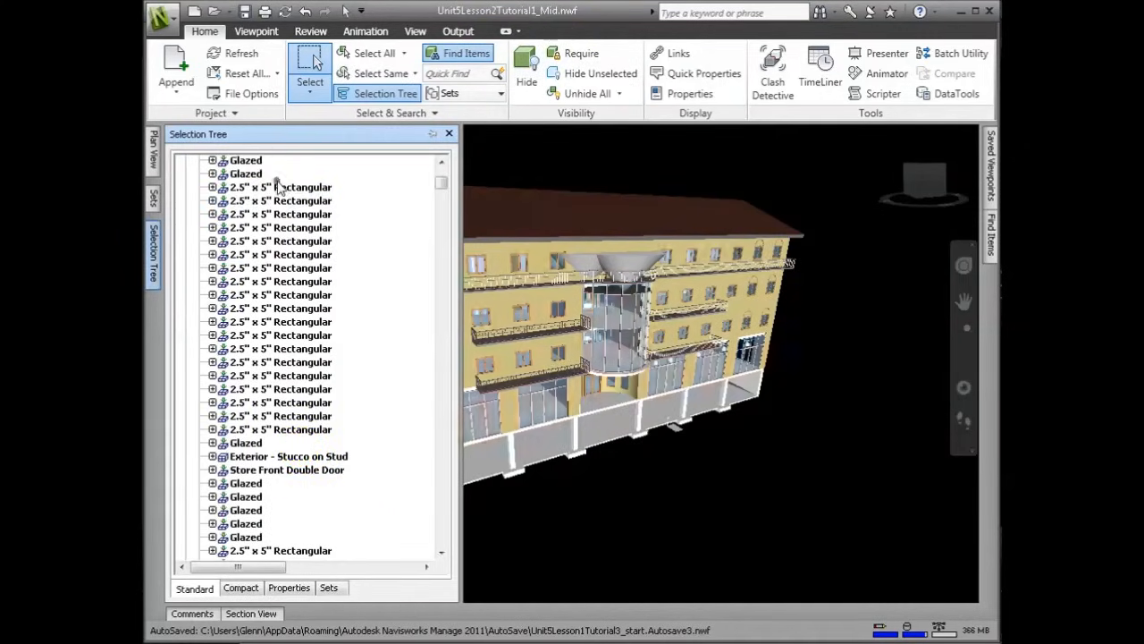
left_click(273, 214)
left_click(271, 222)
left_click(264, 261)
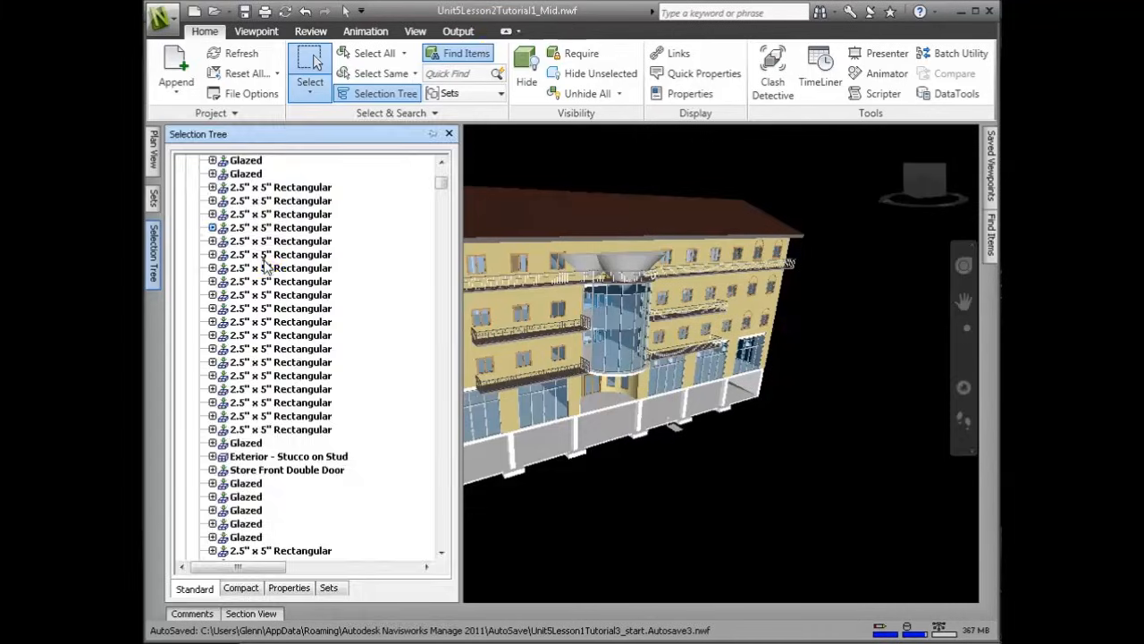
Find all items in Architectural_Shell.nwc whose Item Name contains rectangular.
left_click(991, 234)
left_click(870, 178)
type("rectangular")
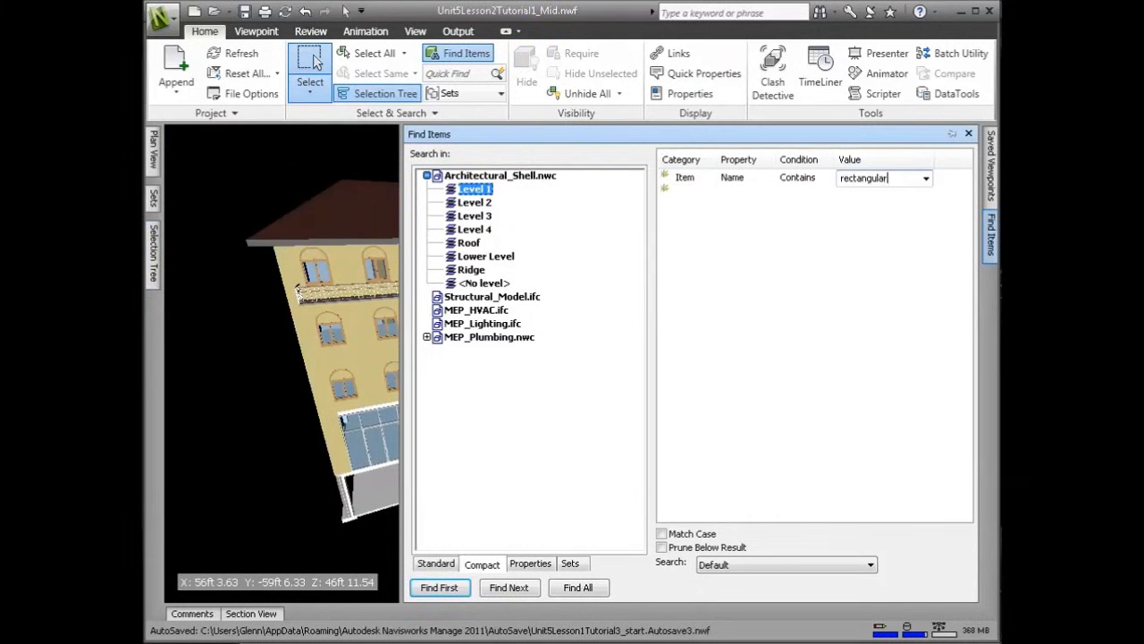
left_click(506, 177)
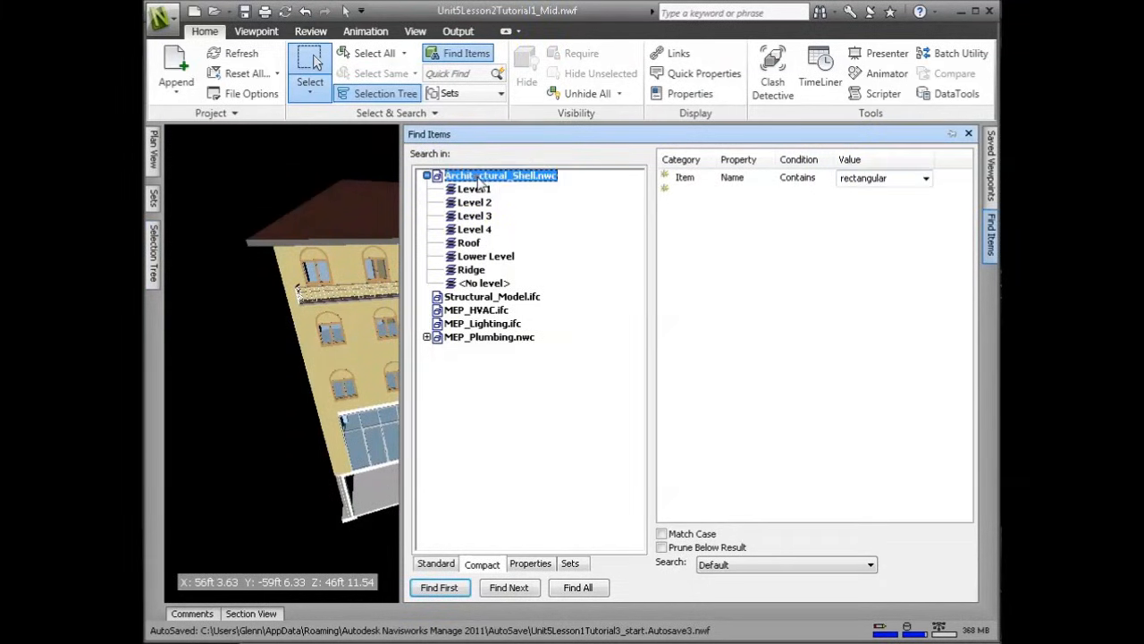
left_click(583, 587)
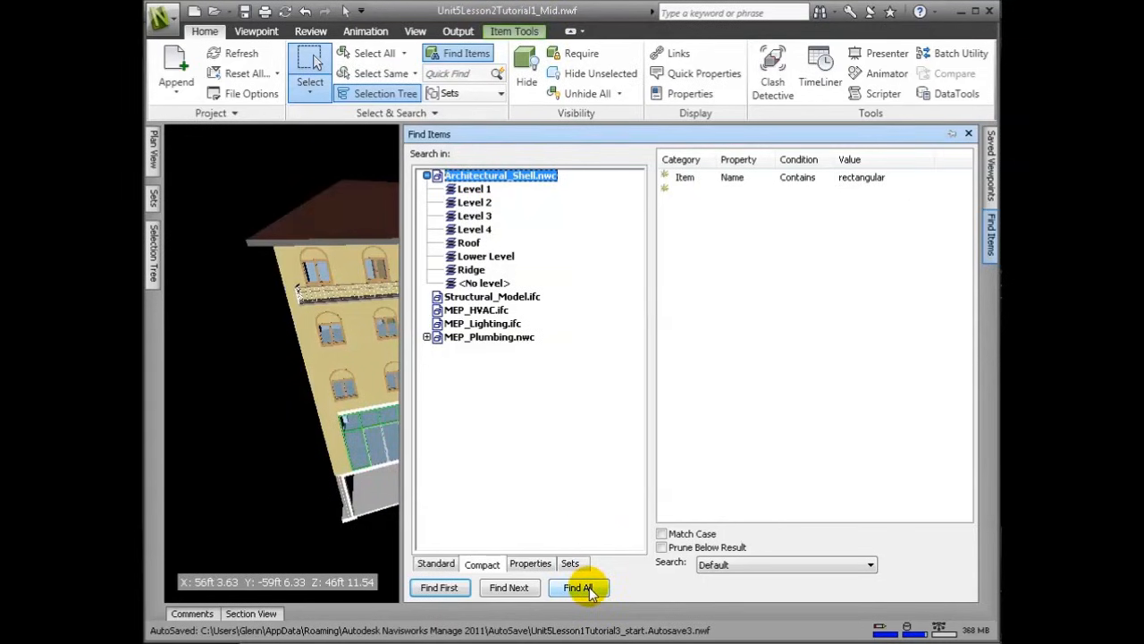
left_click_drag(401, 407, 801, 399)
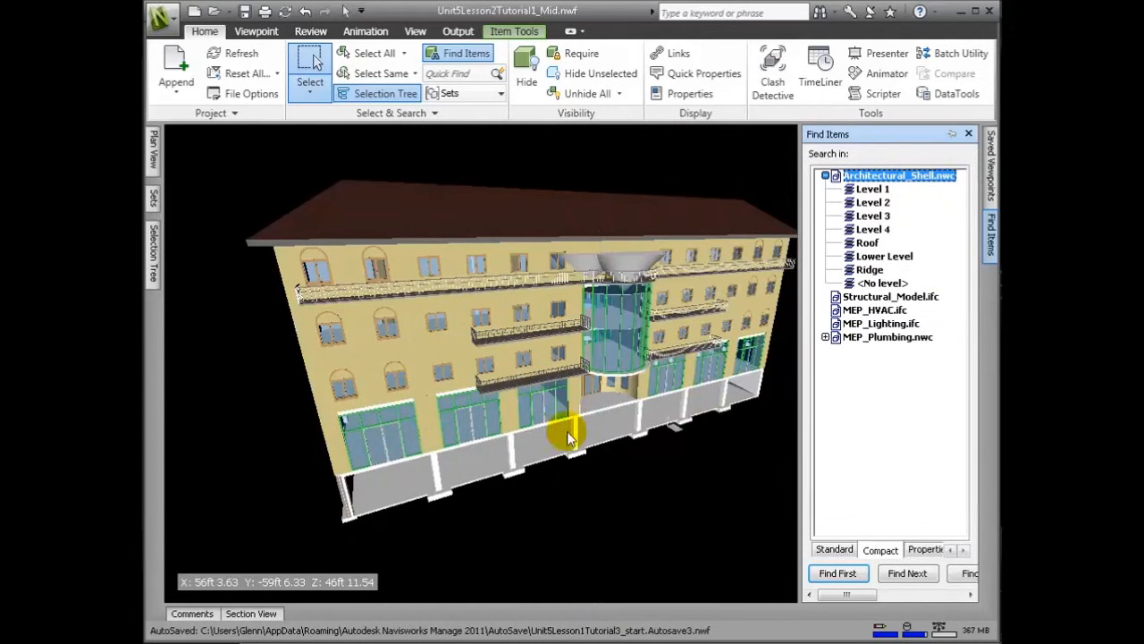
Save the current rectangular search as a search set named Mullions and clear the selection.
left_click(152, 202)
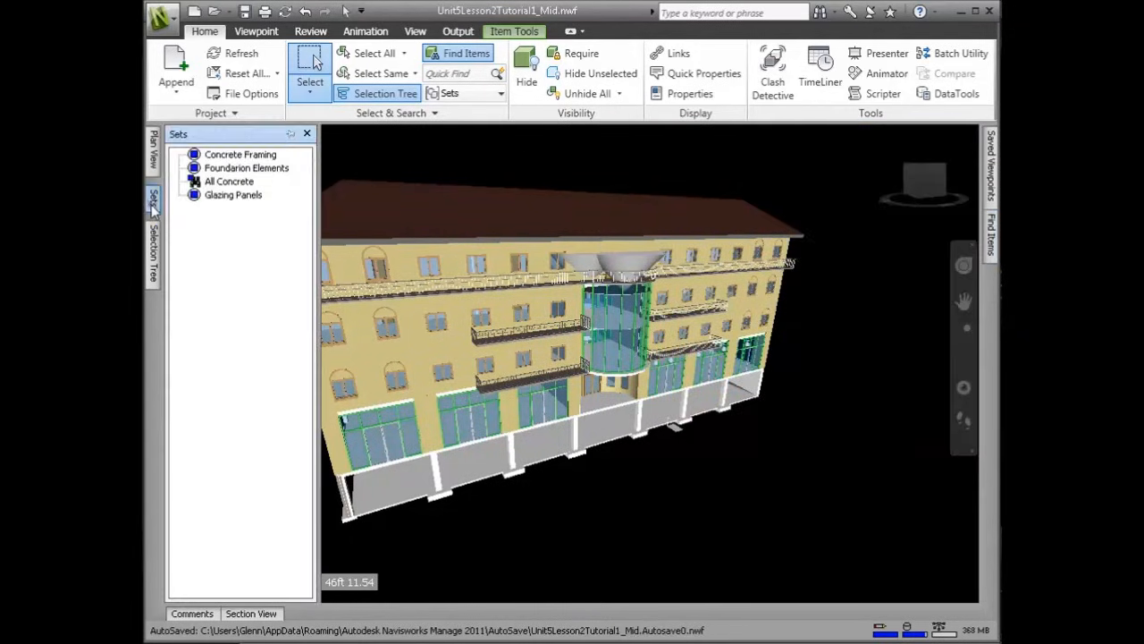
right_click(202, 223)
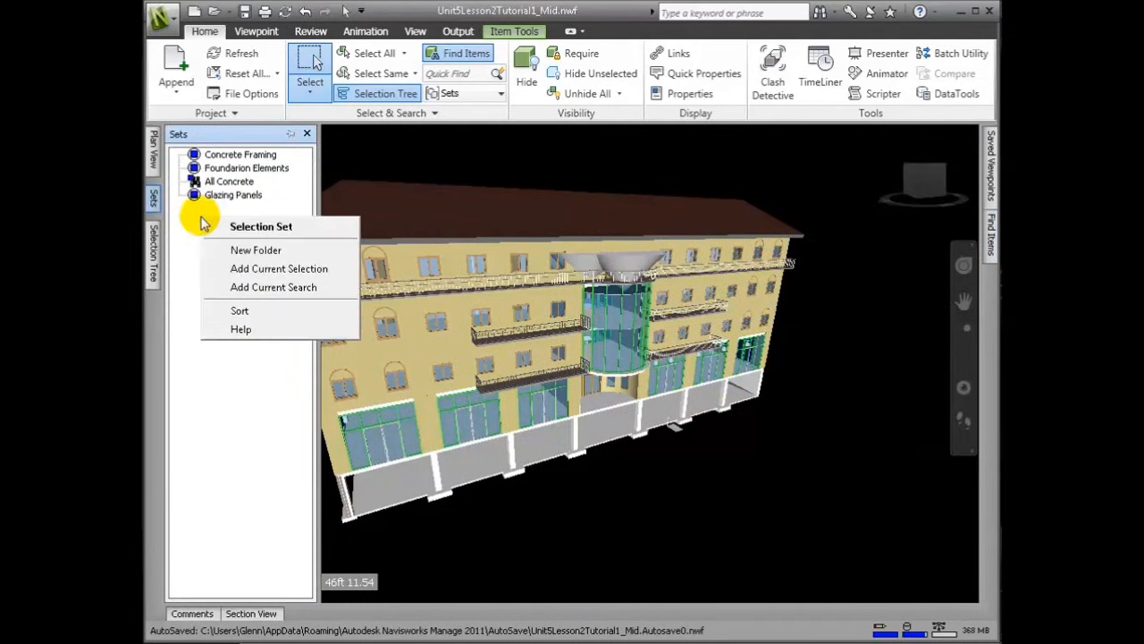
left_click(253, 270)
type("Mullions")
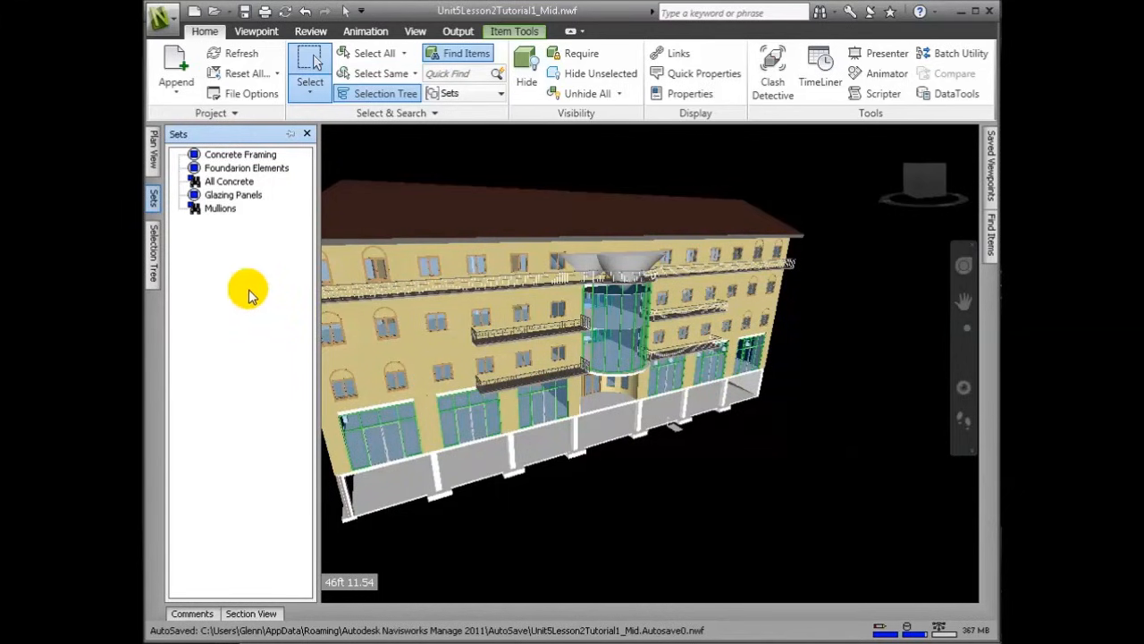
key("Escape")
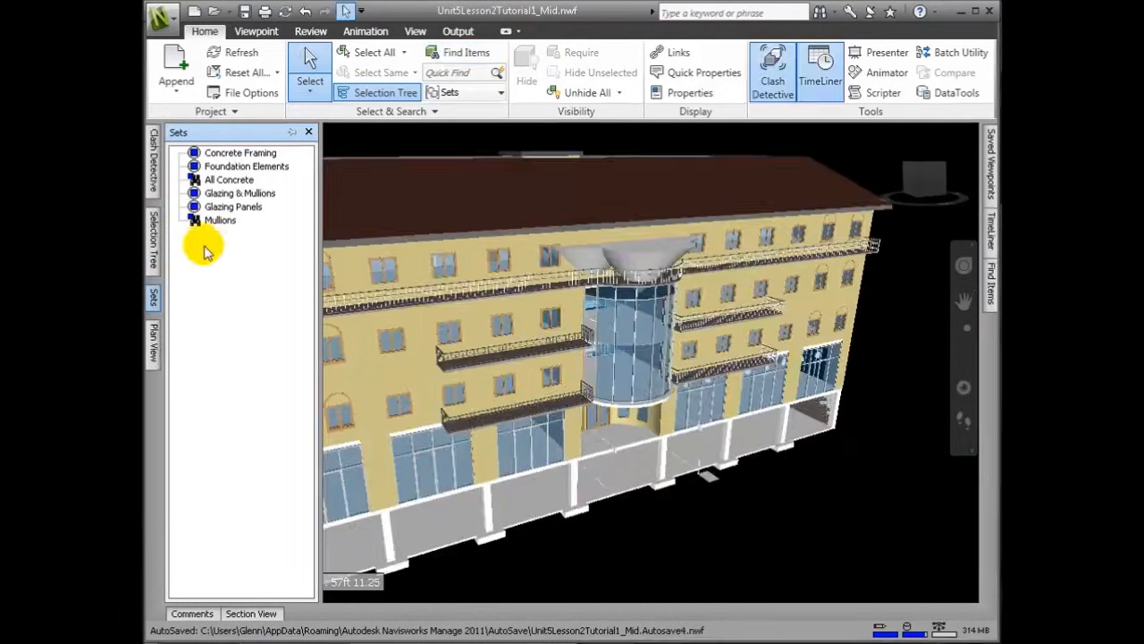
Create a sets folder named Structural and move the Foundation Elements and Concrete Framing sets into it.
right_click(204, 246)
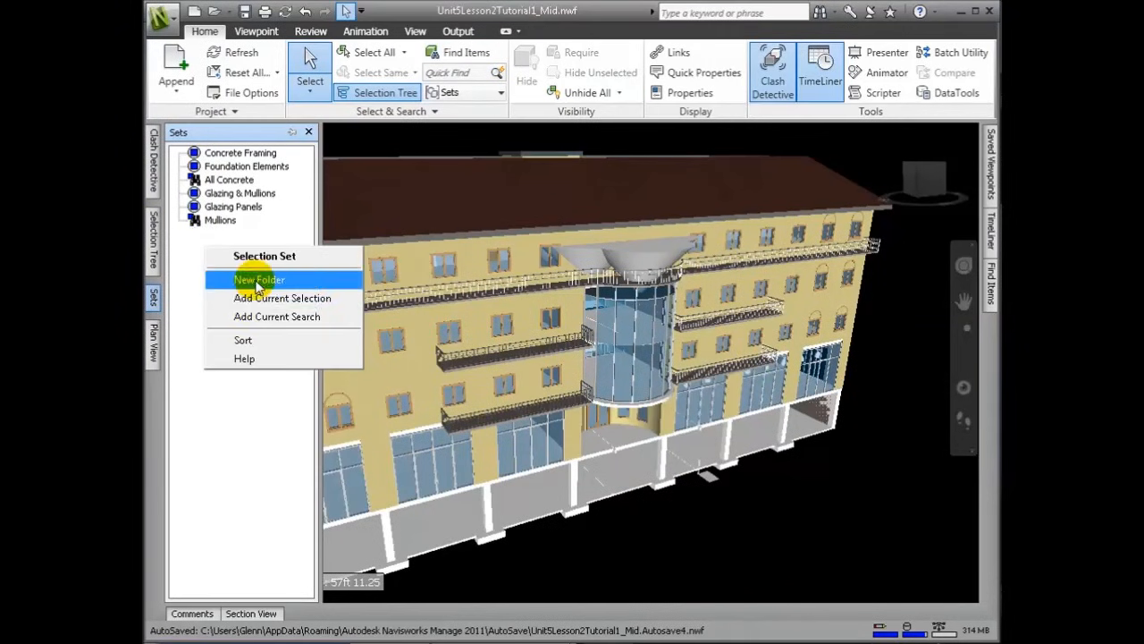
left_click(258, 284)
type("Structural")
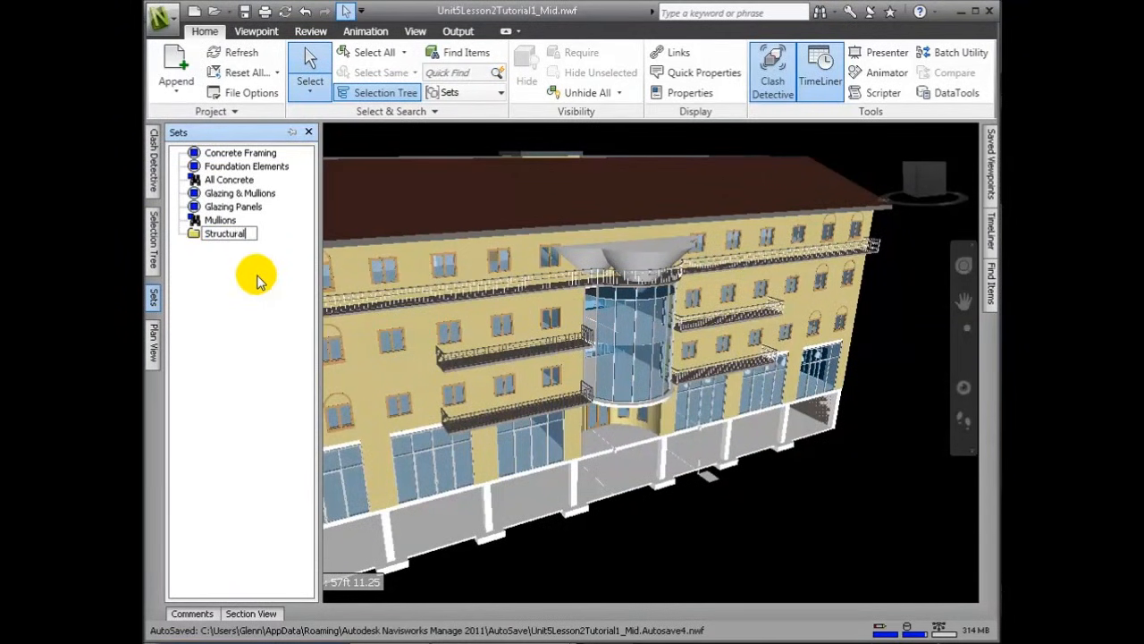
left_click(235, 167)
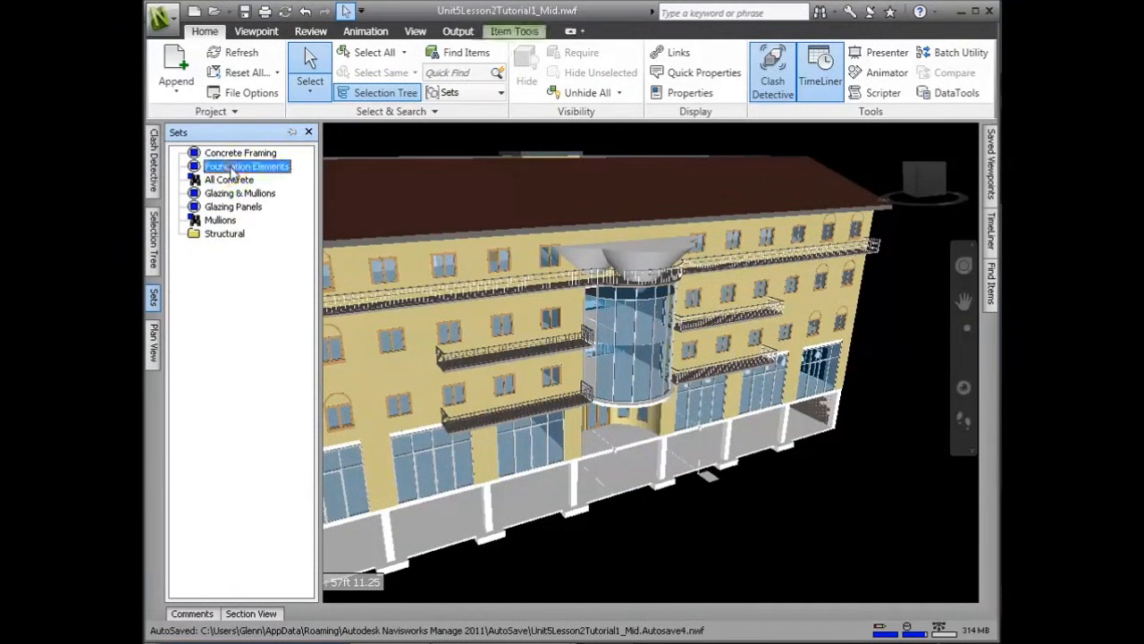
left_click_drag(231, 242, 227, 219)
left_click(239, 153)
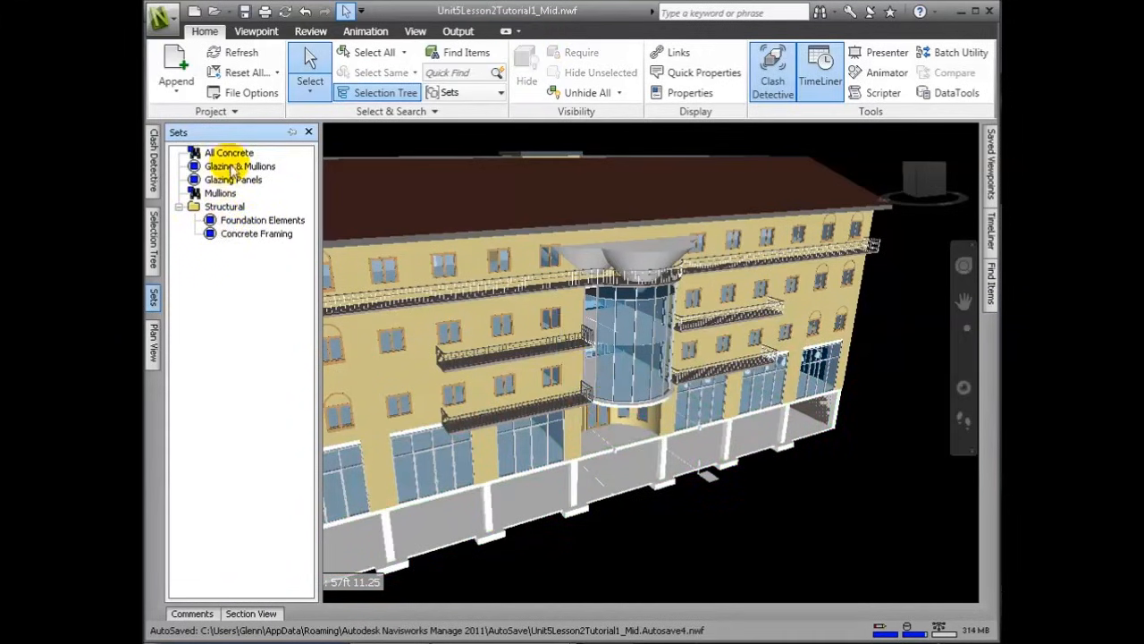
Create a sets folder named Envelope and move Glazing Panels, Glazing & Mullions and Mullions into it.
right_click(201, 269)
left_click(190, 295)
type("Envelope")
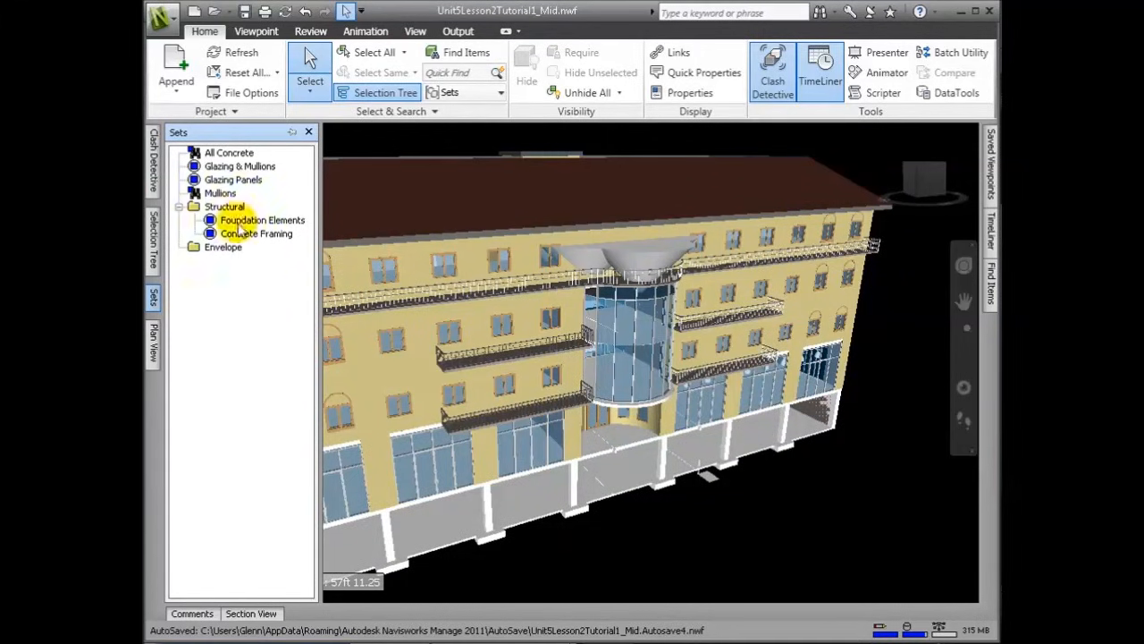
left_click_drag(235, 183, 219, 244)
left_click(215, 165)
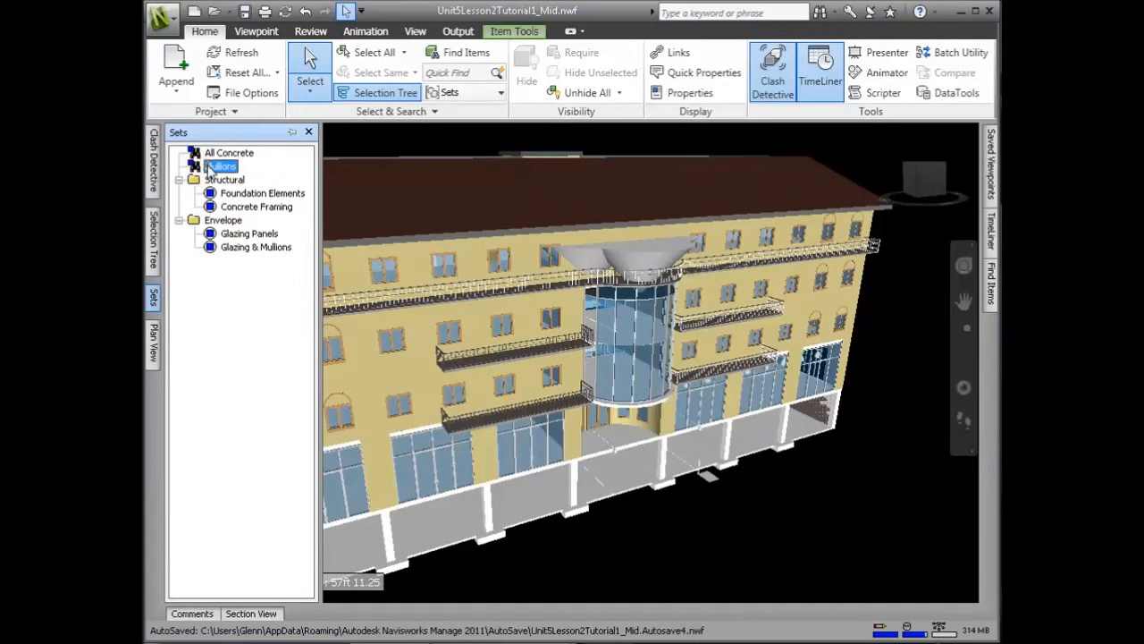
left_click_drag(221, 228, 213, 222)
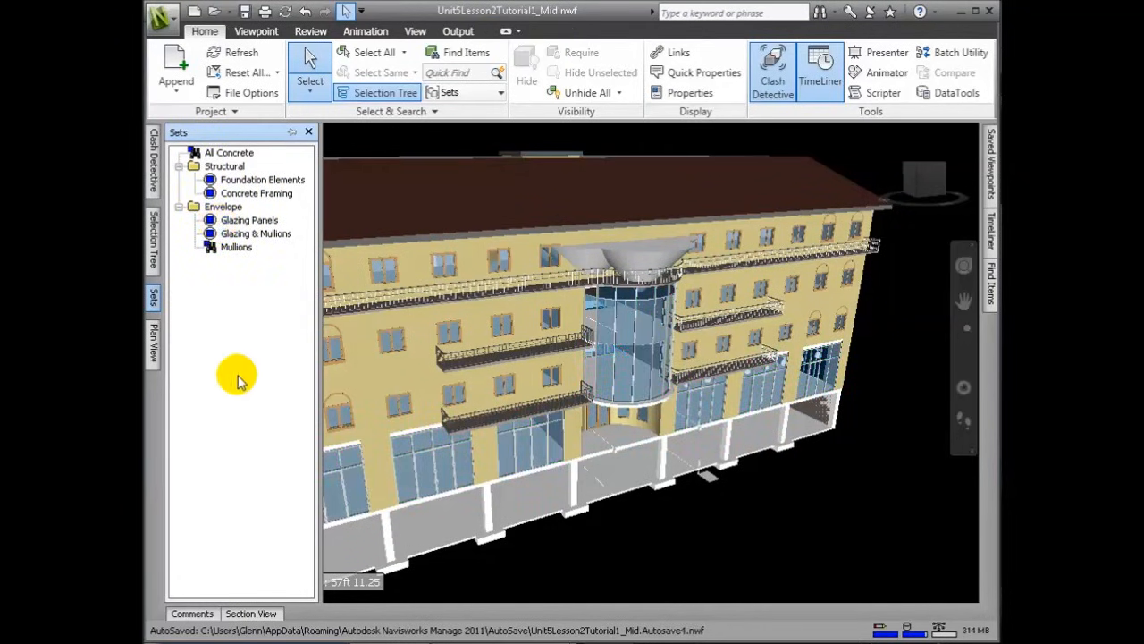
Collapse the Structural and Envelope folders and review the sets inside Envelope by selecting each one.
left_click(180, 207)
left_click(180, 167)
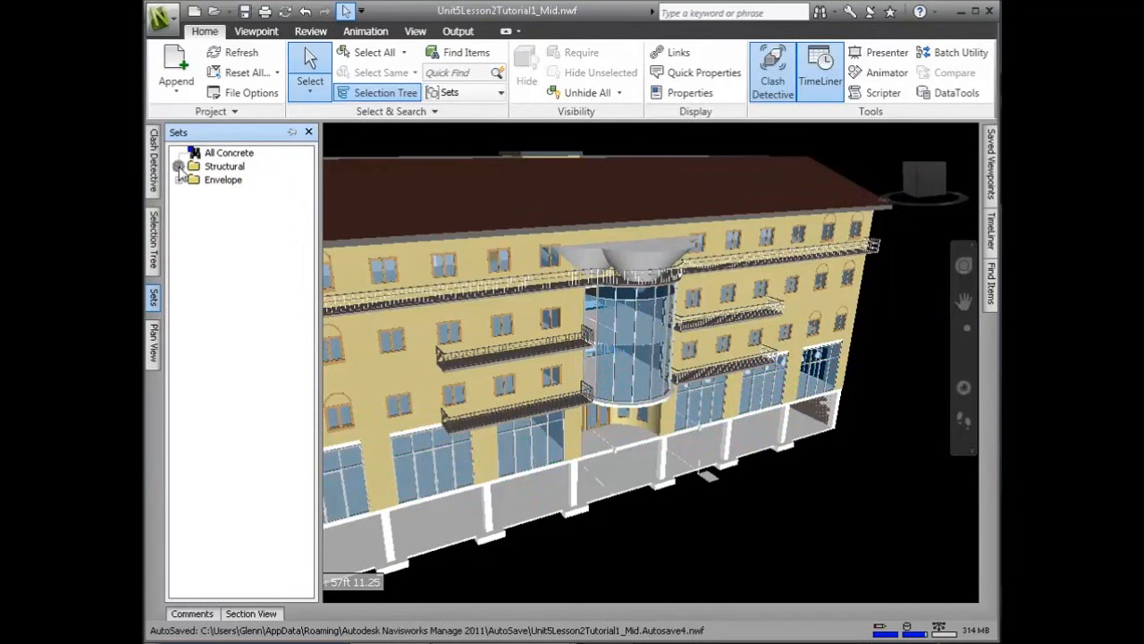
left_click(214, 167)
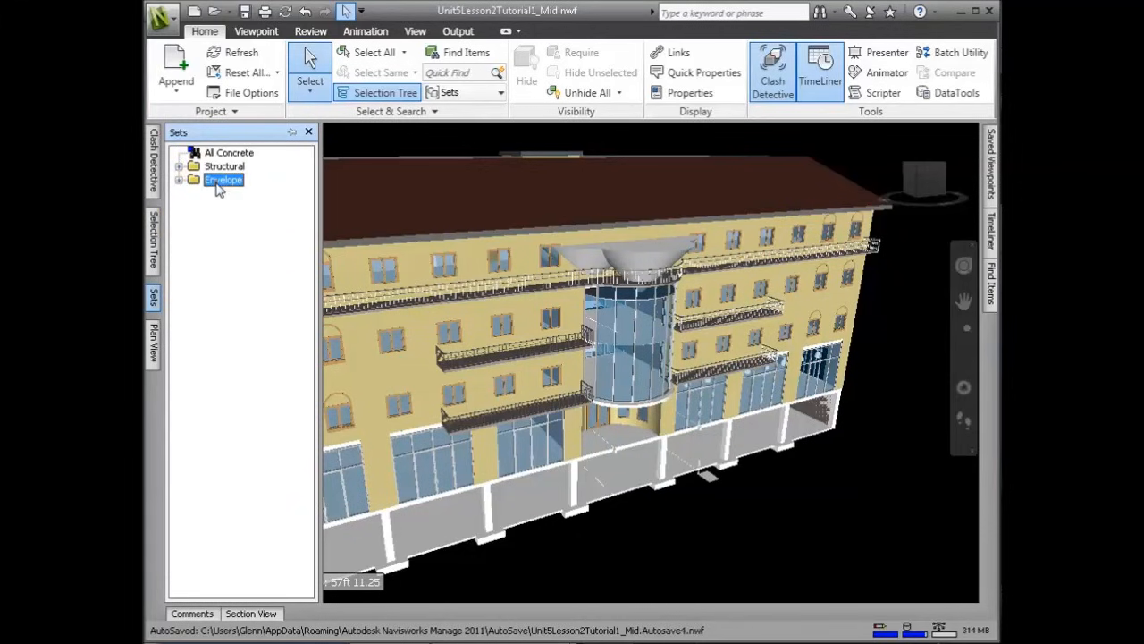
left_click(180, 180)
left_click(231, 193)
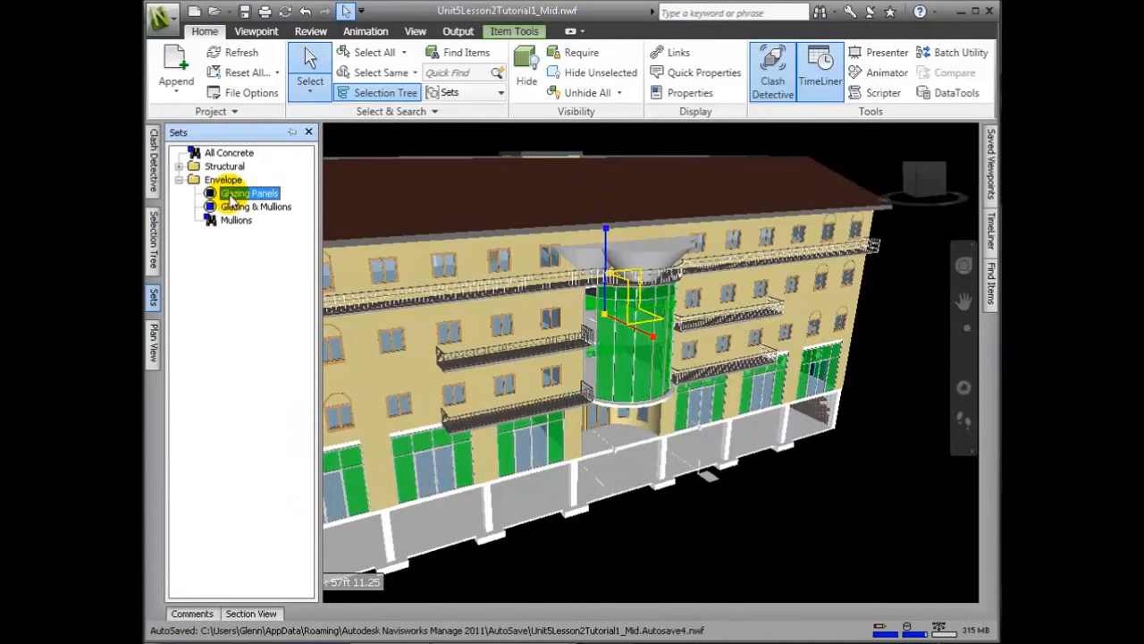
left_click(239, 206)
left_click(236, 220)
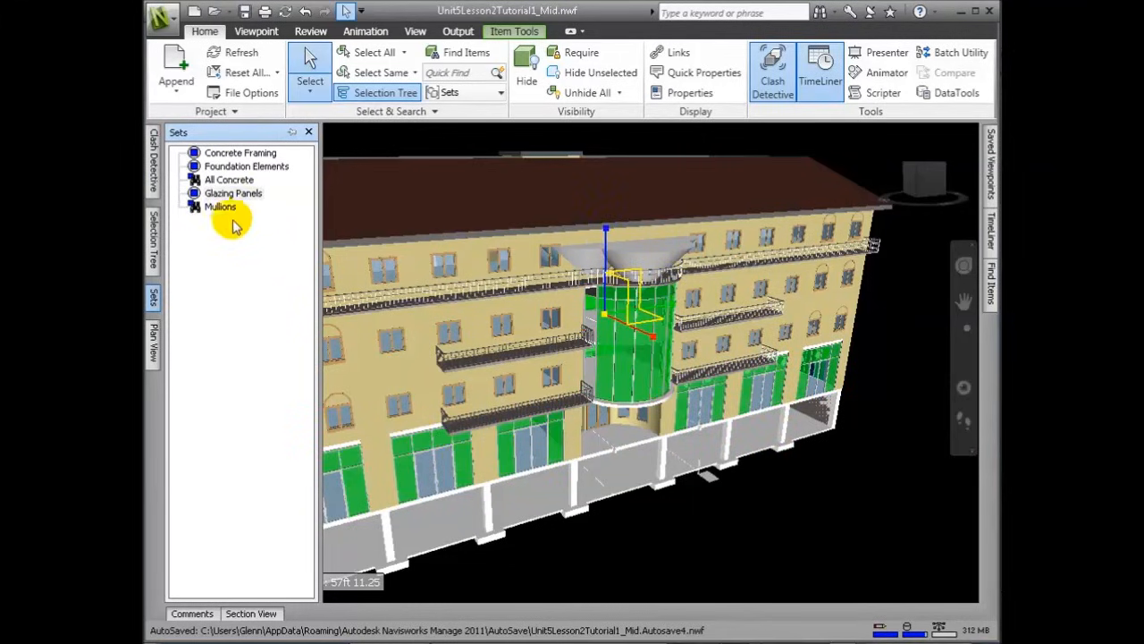
Copy the Glazing Panels selection set and rename the copy Glazing & Mullions.
left_click(219, 208)
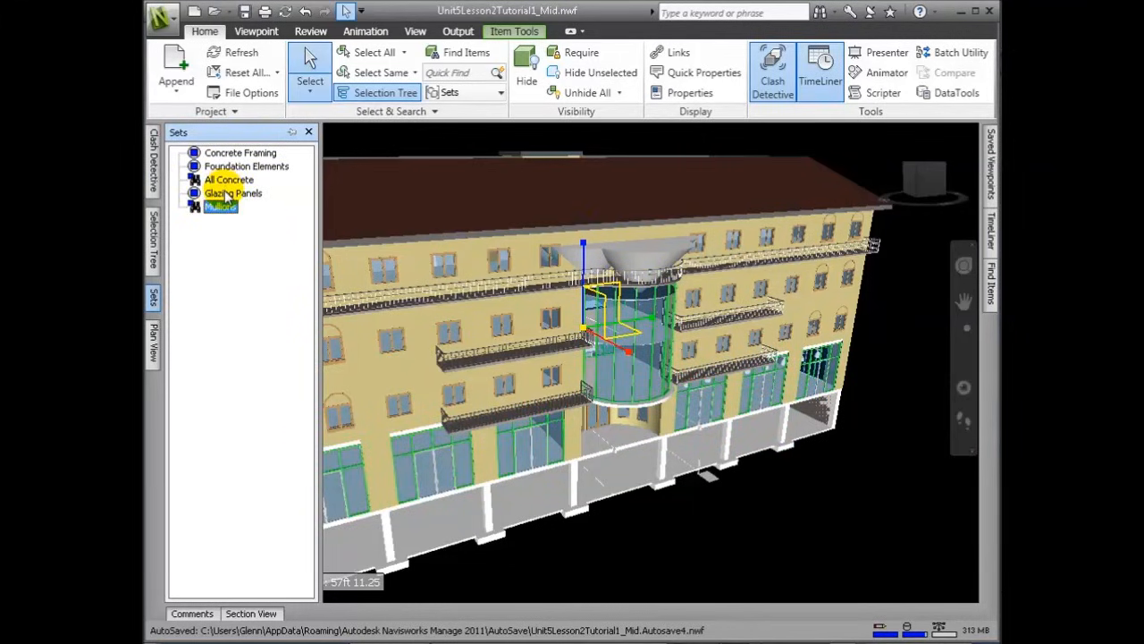
left_click(225, 193)
right_click(227, 197)
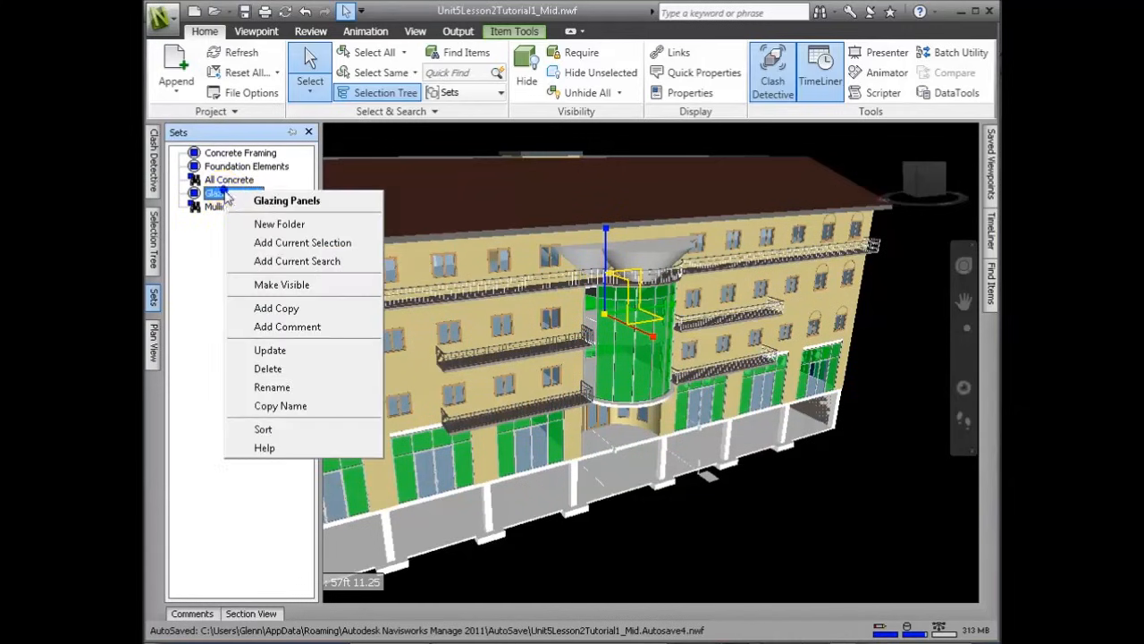
left_click(291, 308)
right_click(234, 193)
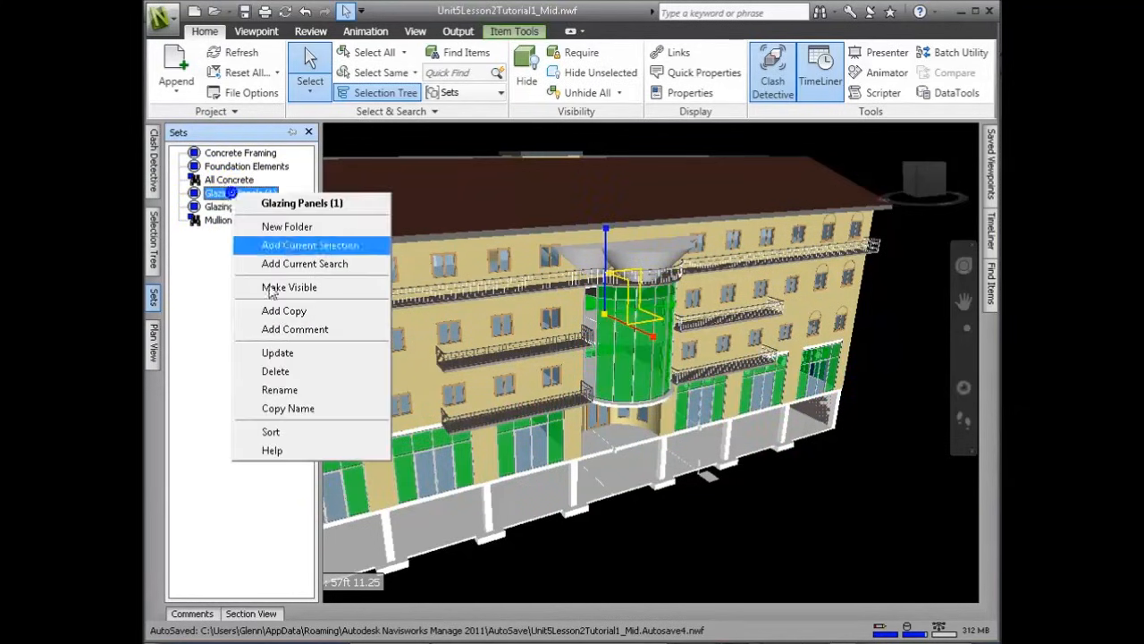
left_click(279, 390)
type("Glazing & Mullio")
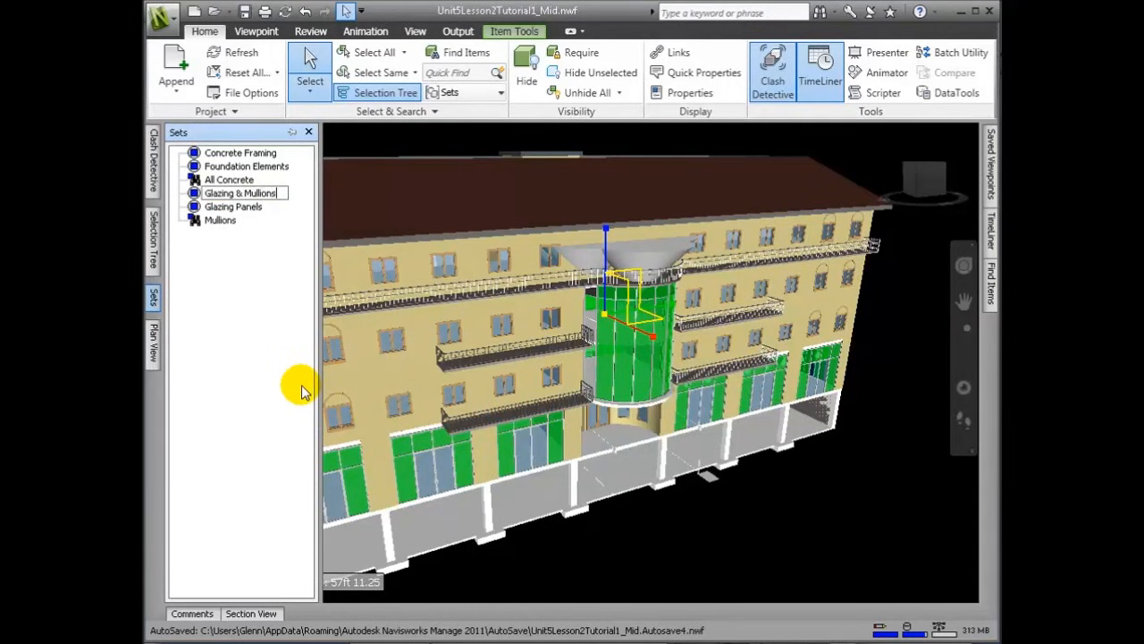
Update the Glazing & Mullions set with the combined selection of Glazing Panels and Mullions, and check the sets.
left_click(227, 209)
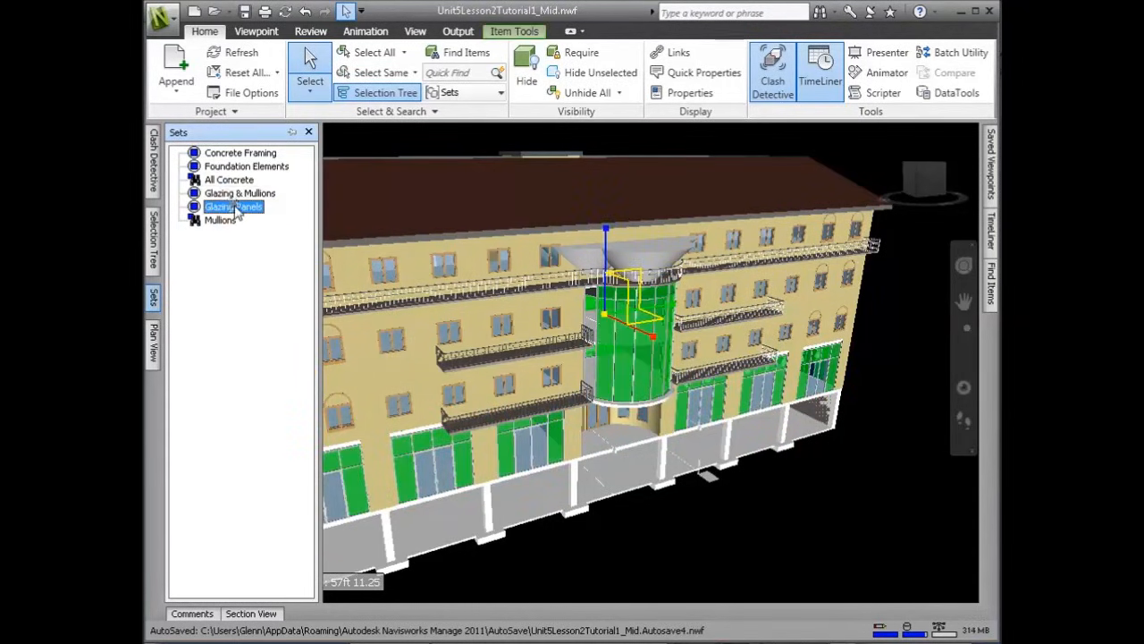
left_click(218, 219, "ctrl")
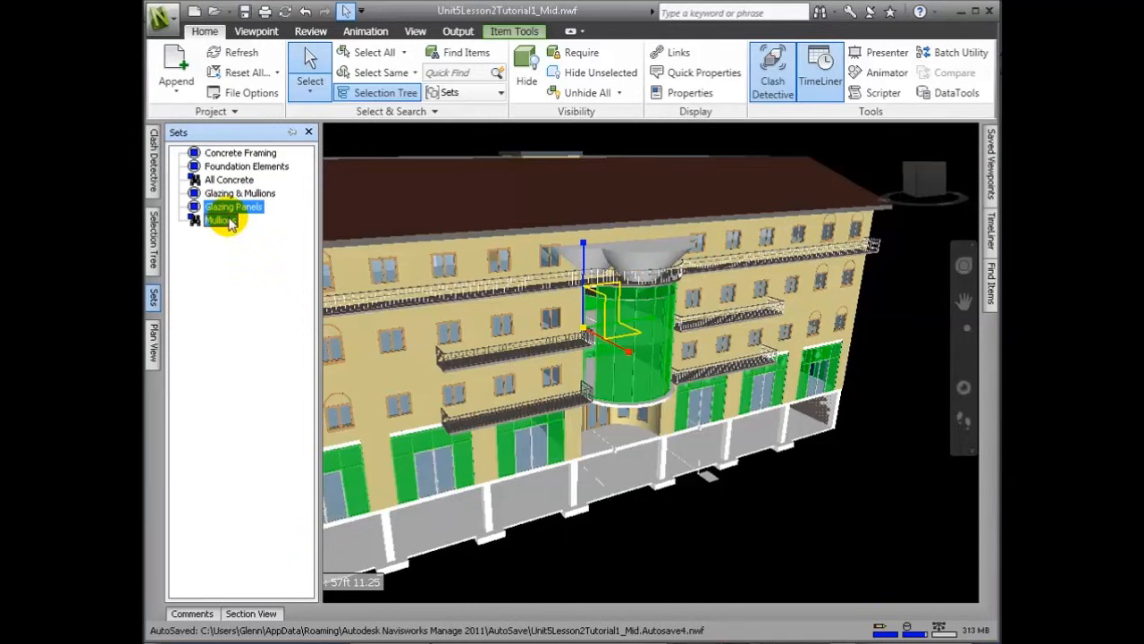
left_click(241, 193)
right_click(245, 193)
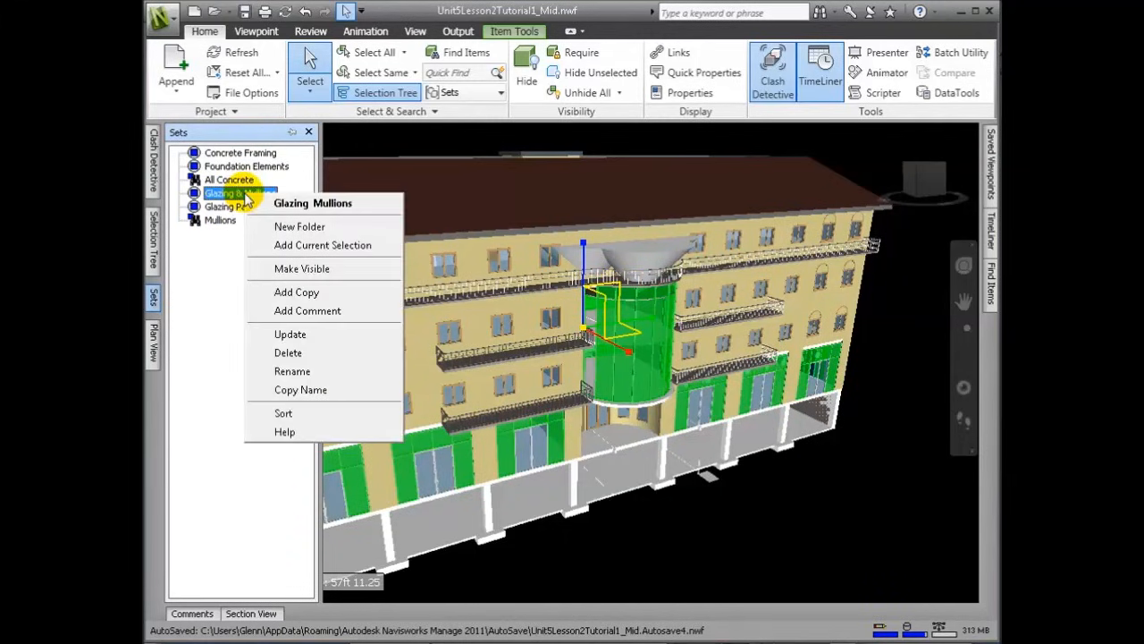
left_click(301, 337)
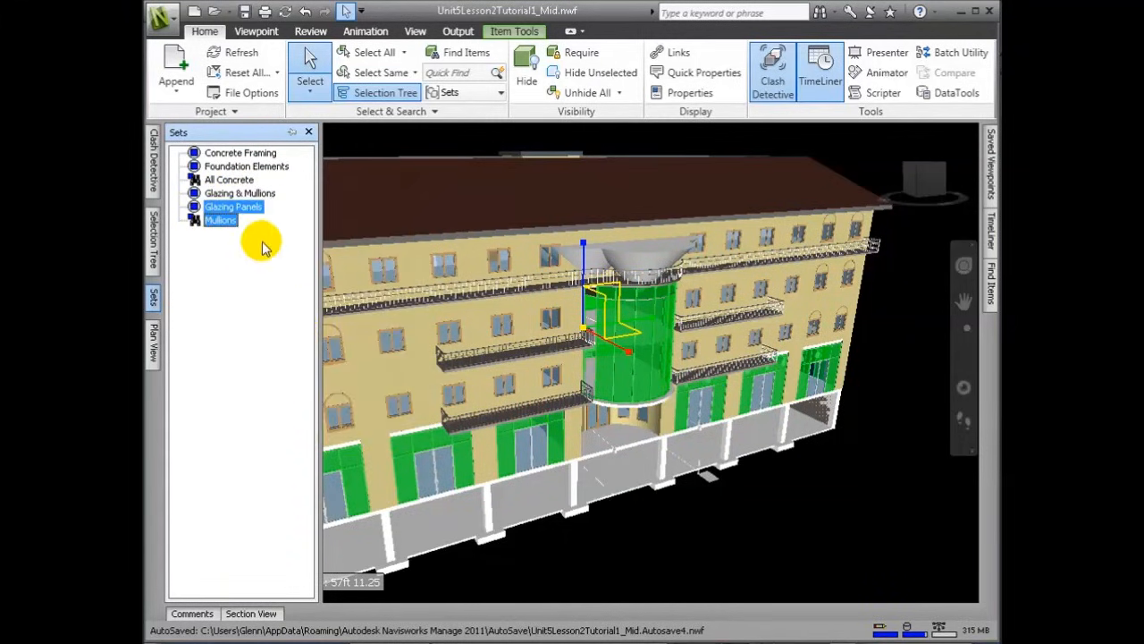
left_click(245, 195)
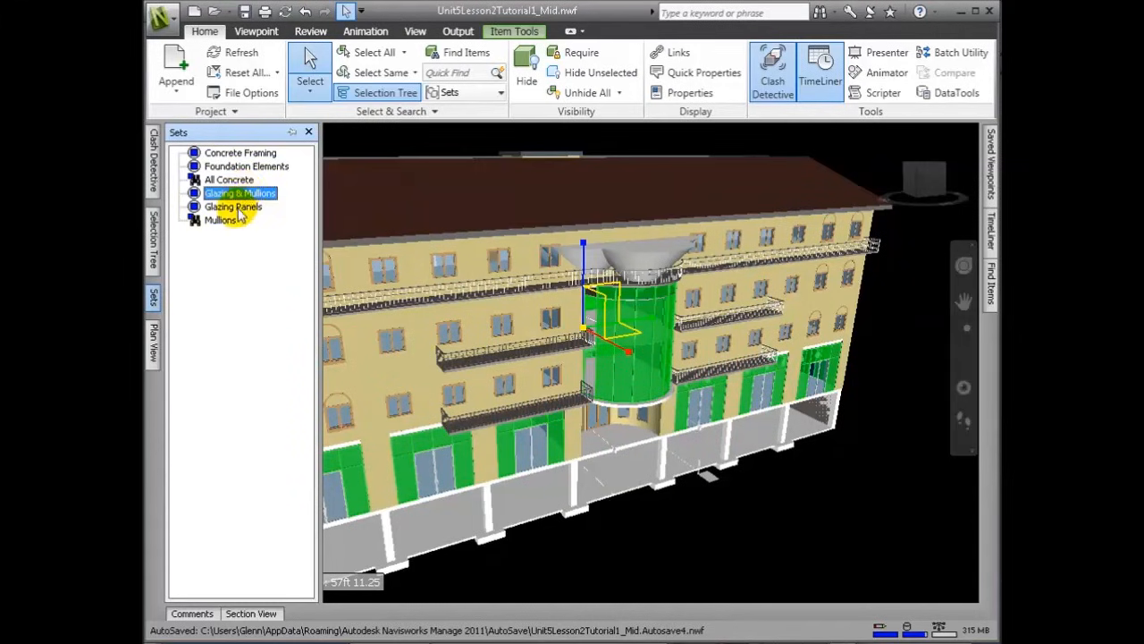
left_click(220, 220)
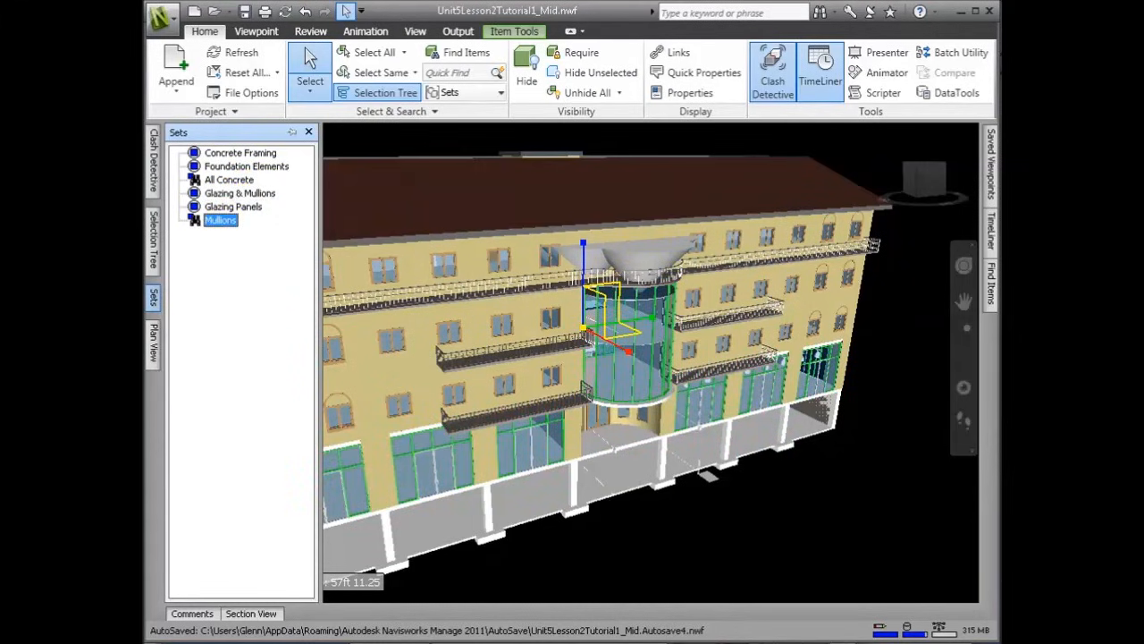
Restore the Overall viewpoint and delete the existing rectangular condition from the item search.
left_click(649, 166)
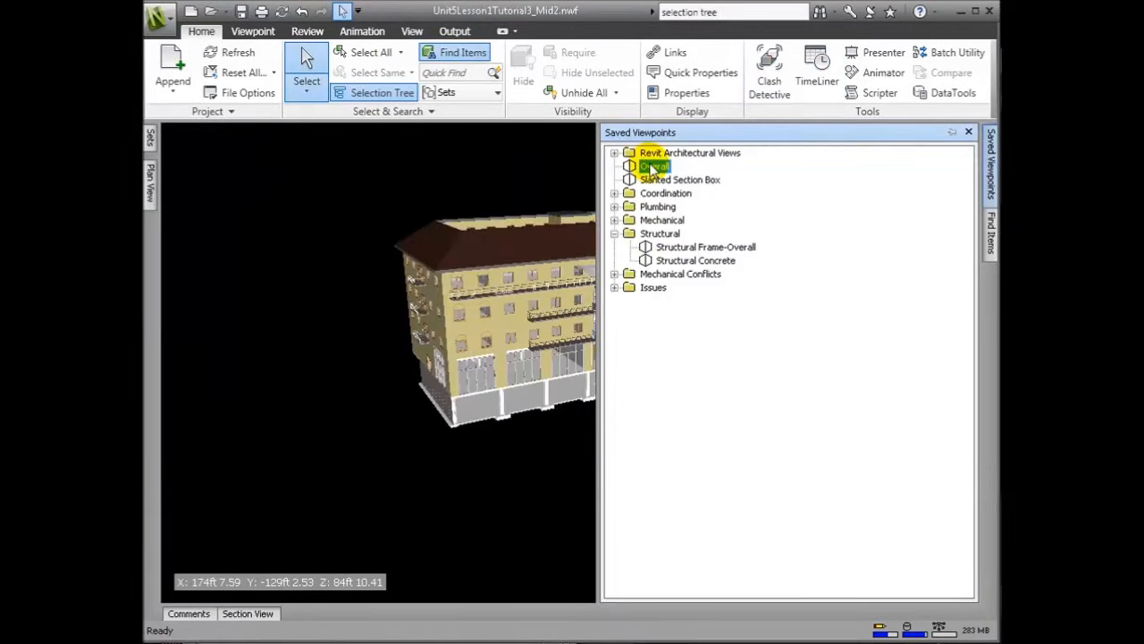
left_click(989, 237)
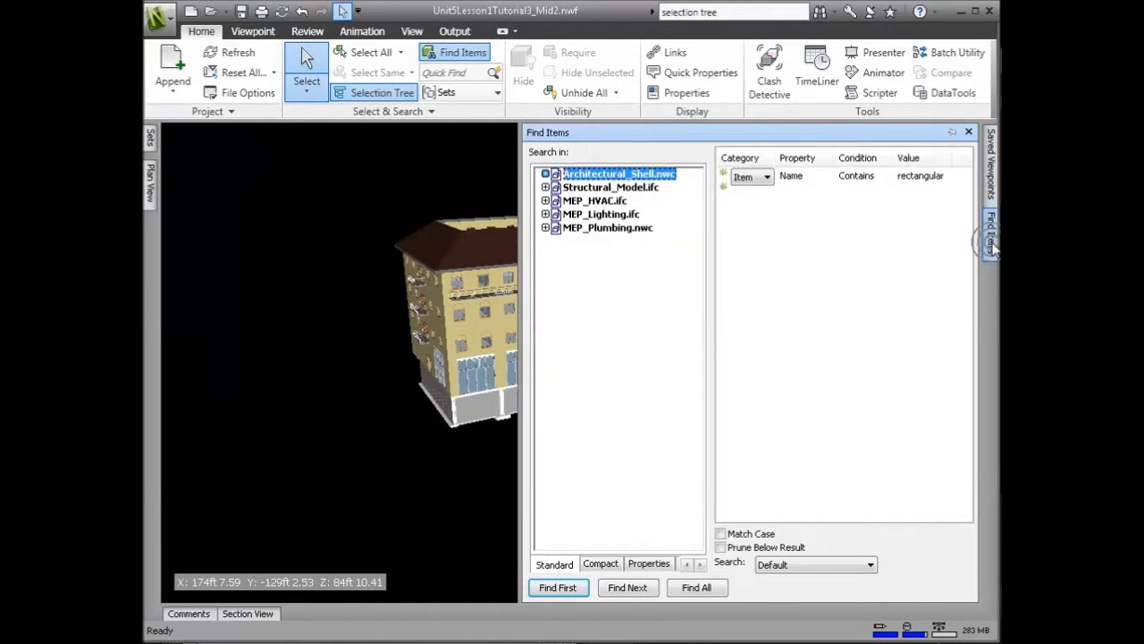
right_click(743, 178)
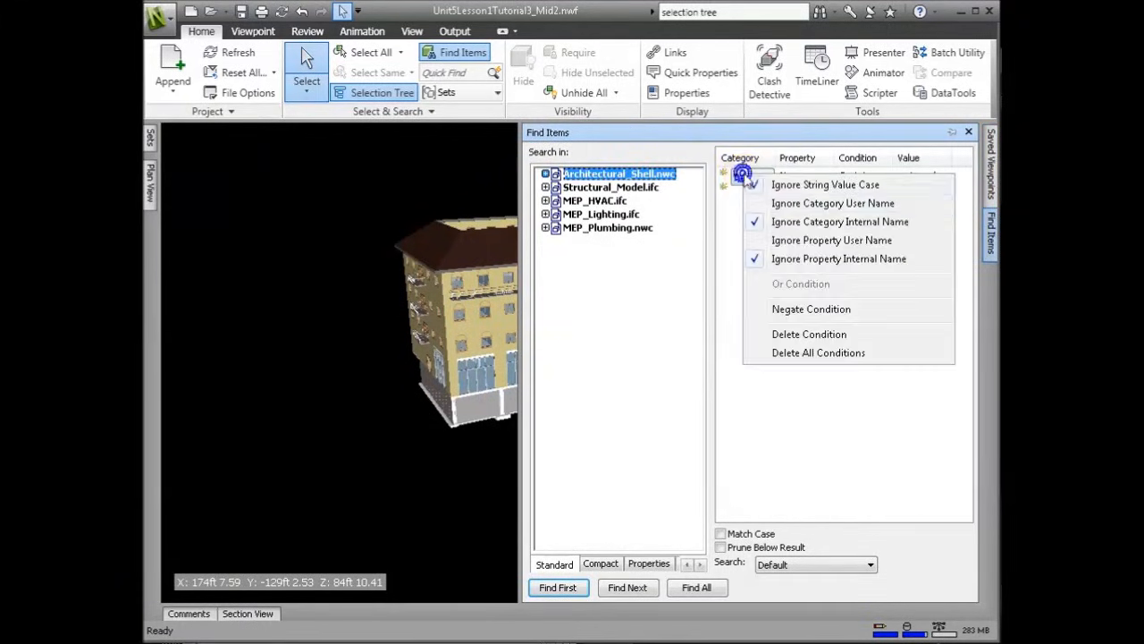
left_click(801, 331)
Define a search condition for items whose Item Name contains Rectangular.
left_click(750, 177)
left_click(766, 175)
left_click(743, 198)
left_click(816, 179)
left_click(792, 203)
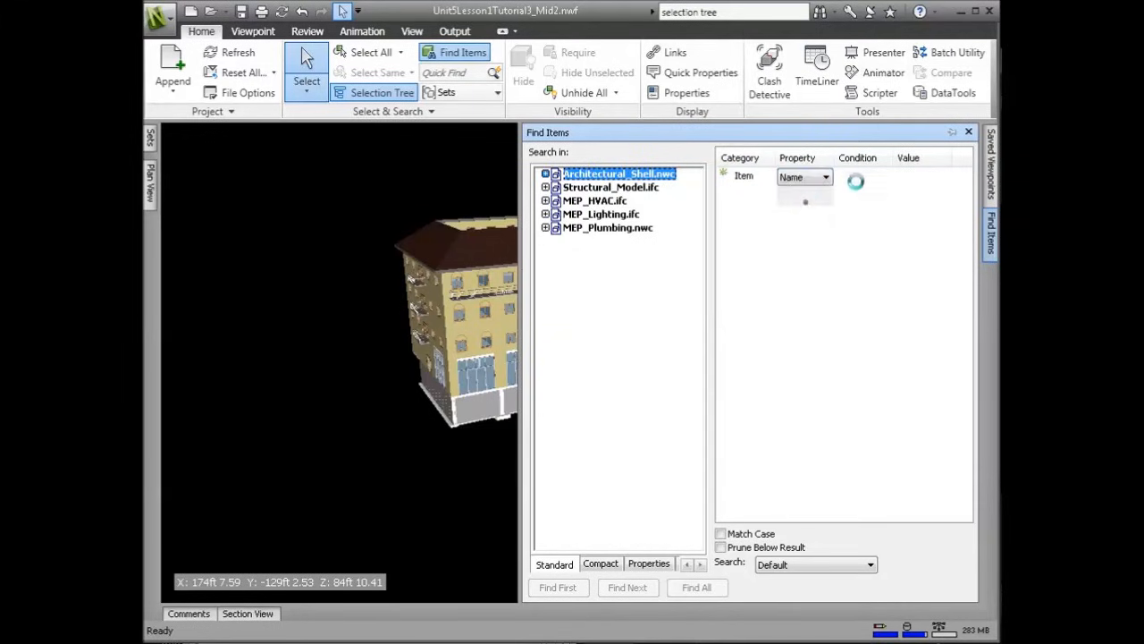
left_click(872, 178)
left_click(875, 215)
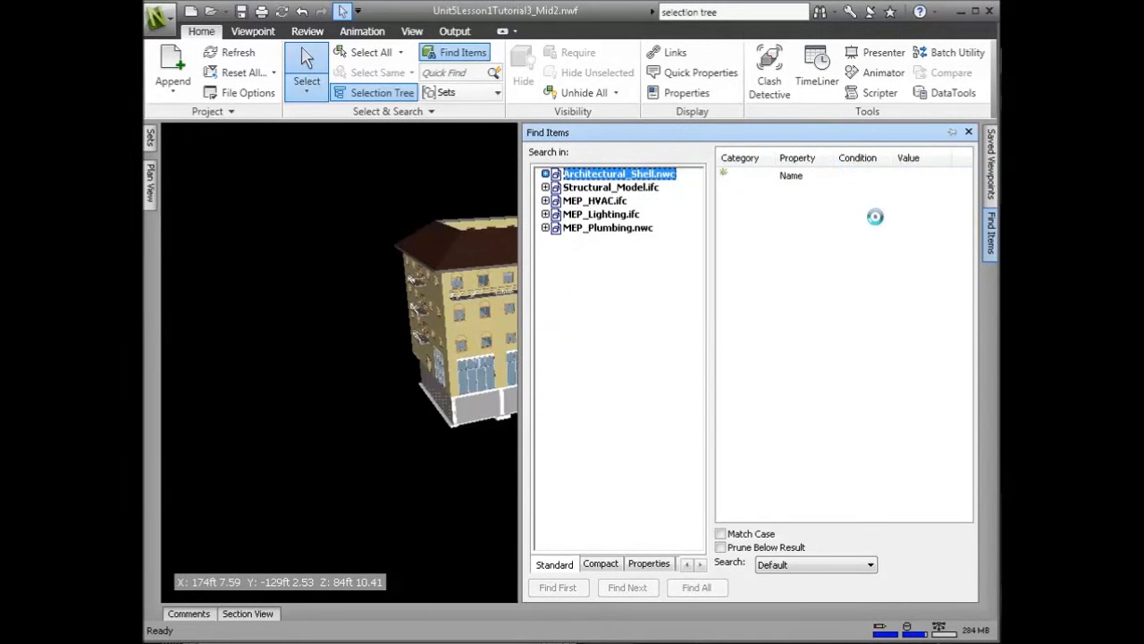
left_click(927, 177)
type("Rectangular")
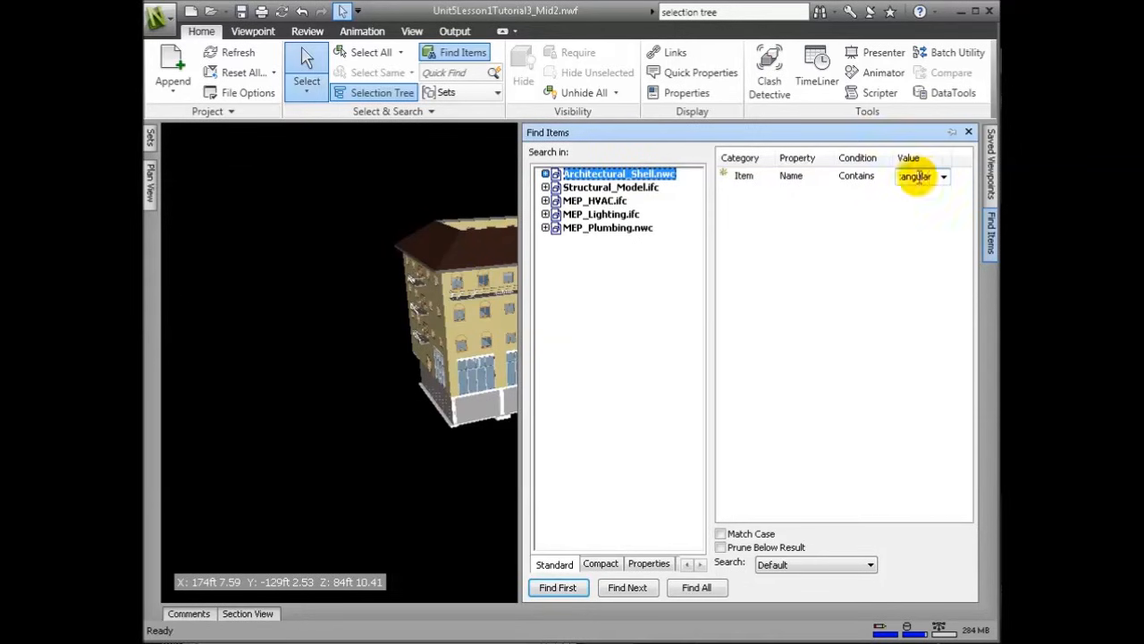
Start a second search condition below the rectangular one and make it an OR condition.
left_click(736, 178)
left_click(726, 192)
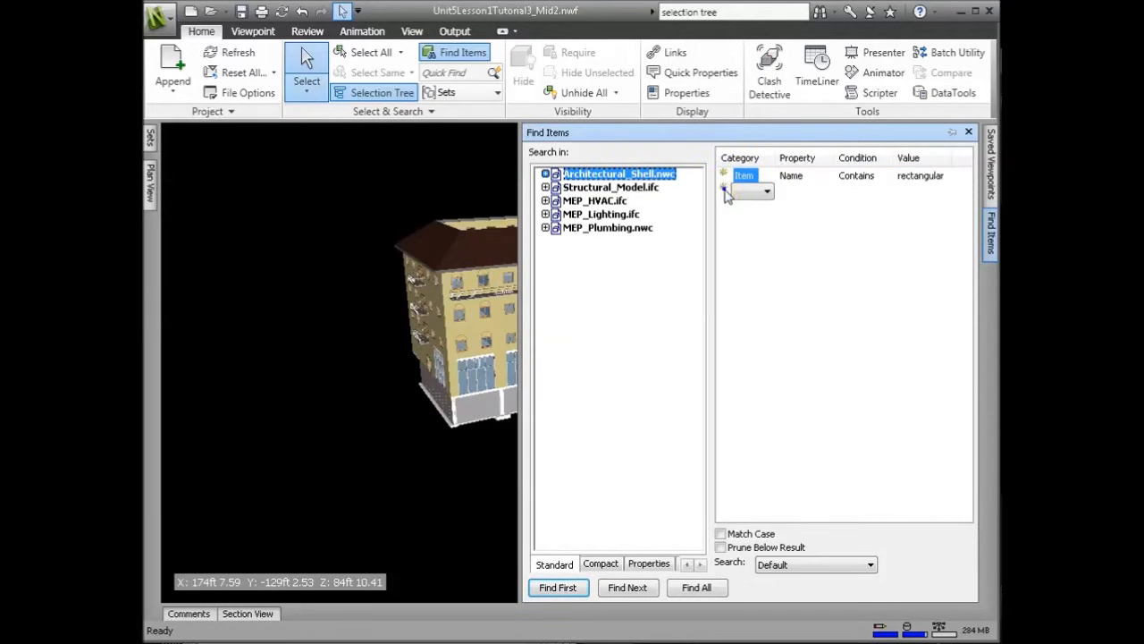
right_click(726, 181)
left_click(748, 298)
Define the second condition as Item Name contains glazed and find all matching items.
left_click(755, 191)
left_click(751, 206)
left_click(805, 191)
left_click(808, 217)
left_click(857, 190)
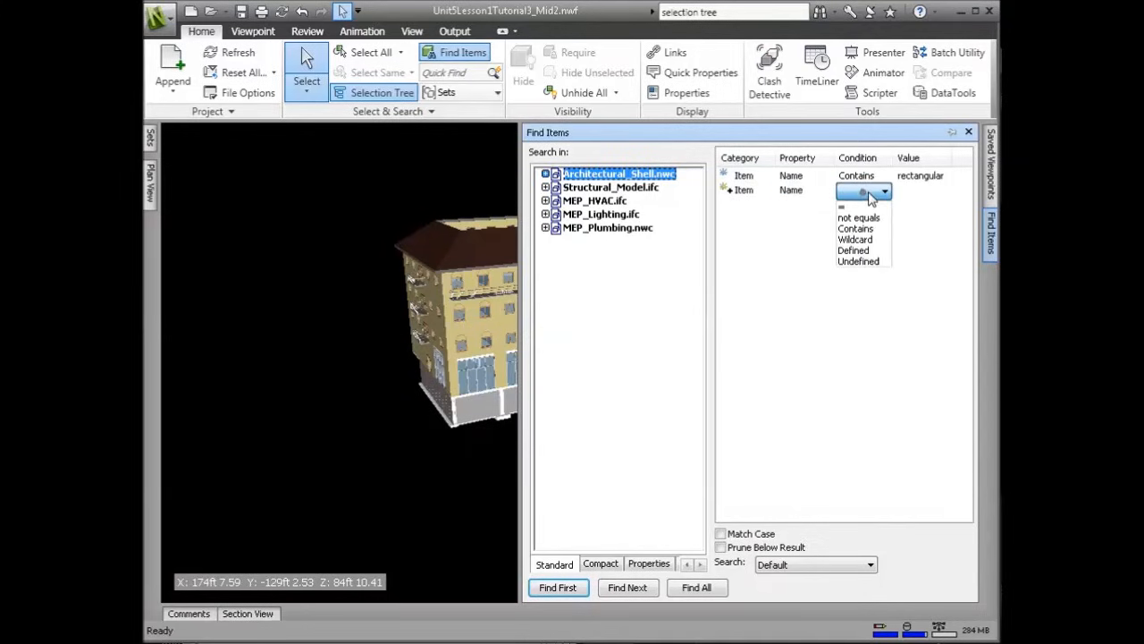
left_click(864, 220)
left_click(917, 192)
type("glazed")
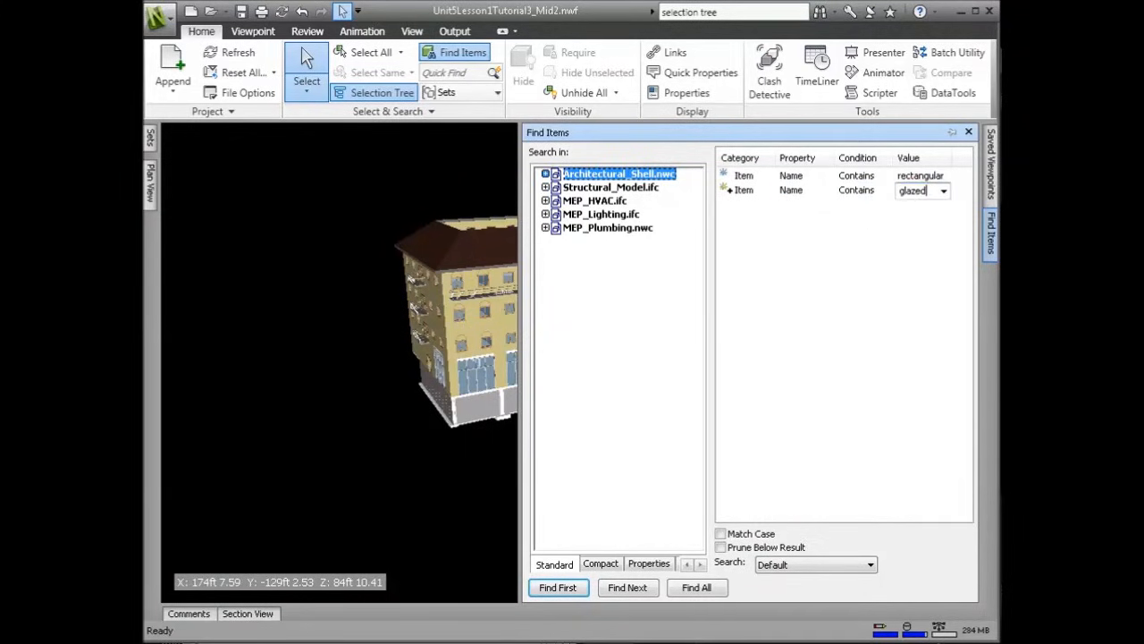
left_click(697, 587)
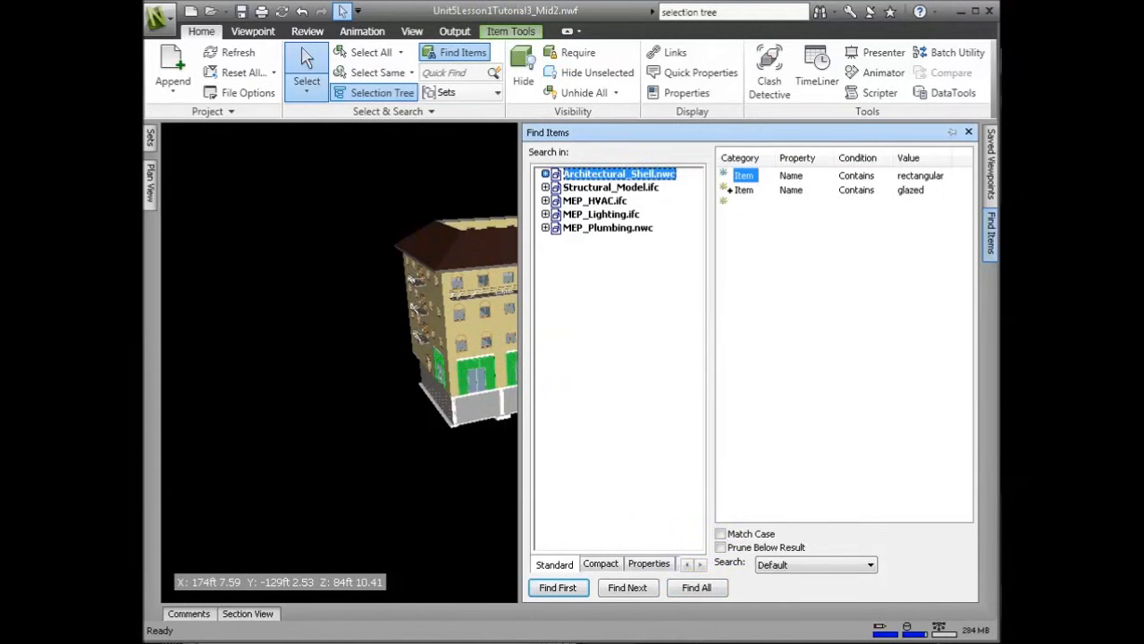
Save the current search as a search set named Glazing & Mullions, outside the Envelope folder.
left_click(150, 138)
right_click(215, 275)
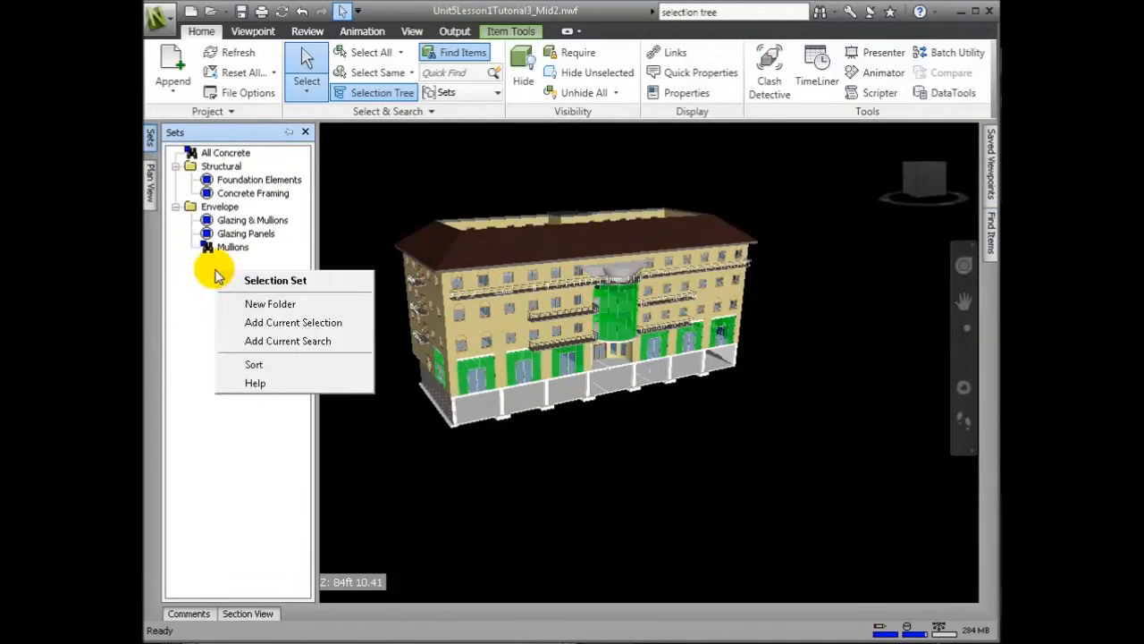
left_click(274, 340)
key("Return")
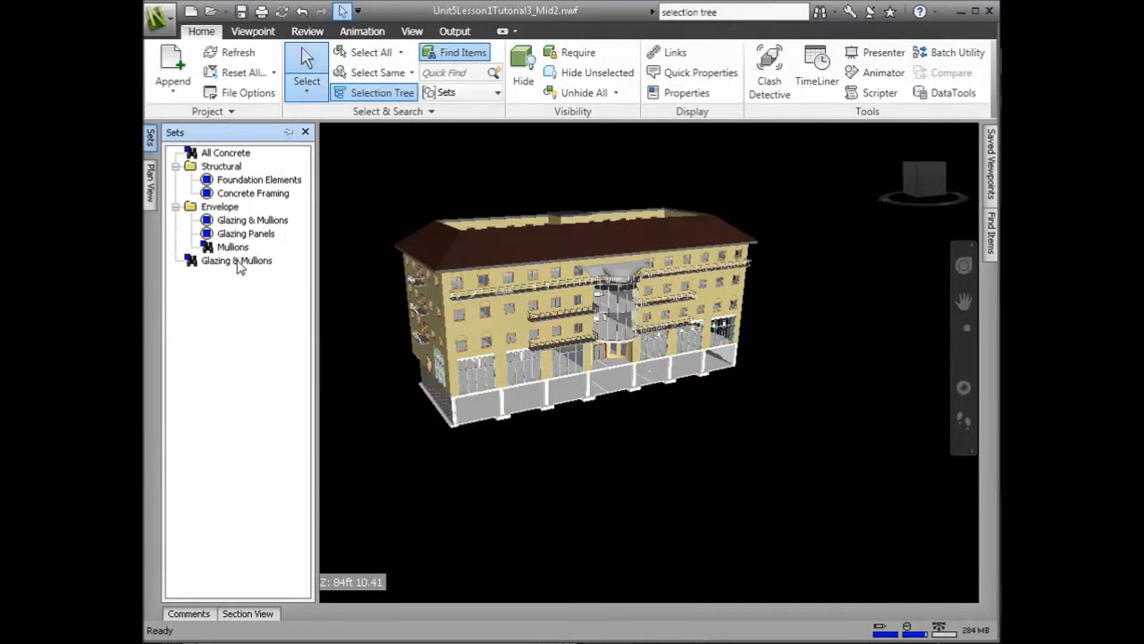
Compare the Glazing & Mullions search set with the selection set of the same name by selecting each in the model.
left_click(237, 262)
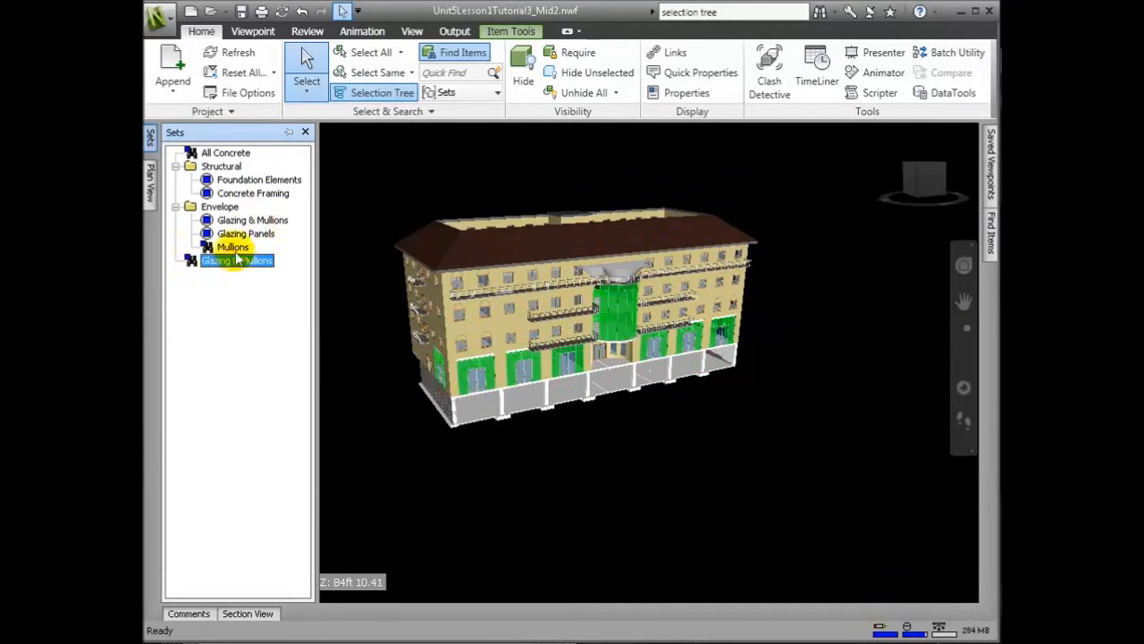
left_click(243, 221)
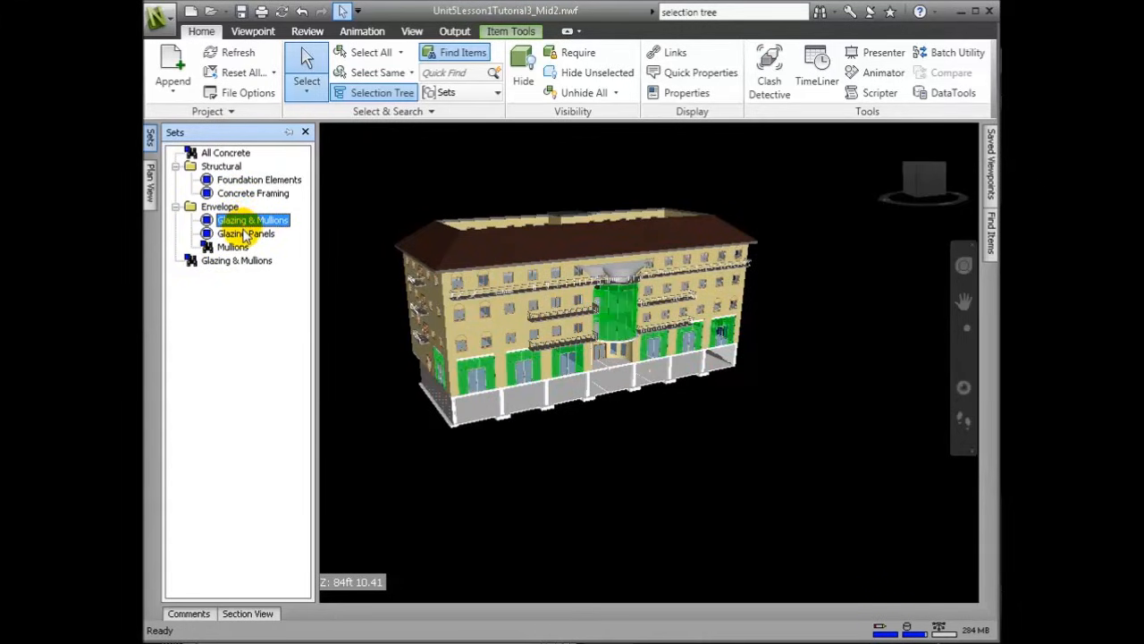
left_click(240, 261)
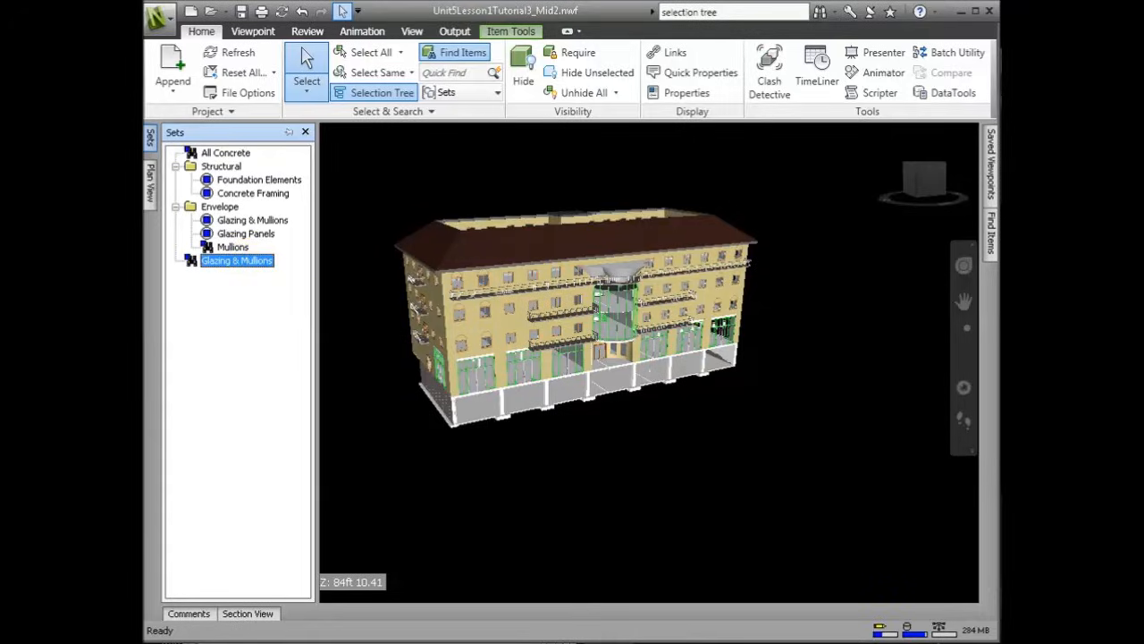